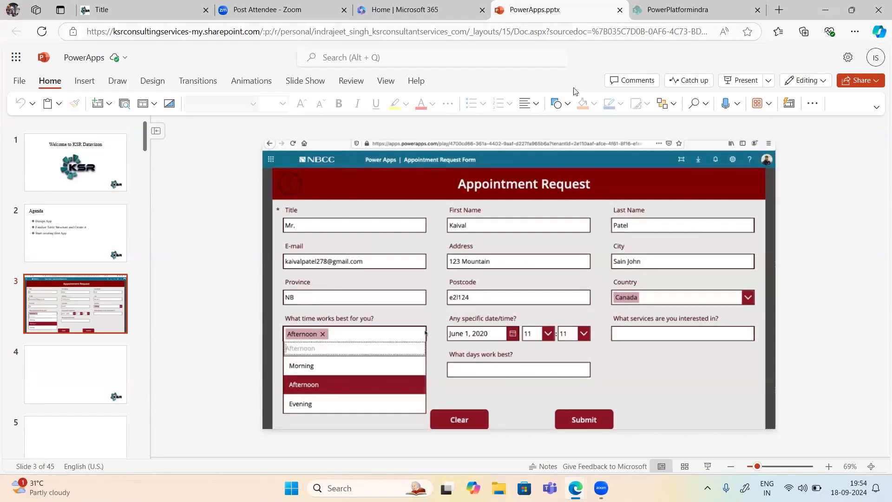
Step: Switch to the PowerPlatformindra SharePoint tab showing the Demo list with its Test item
{"action": "left_click", "coordinate": [674, 13]}
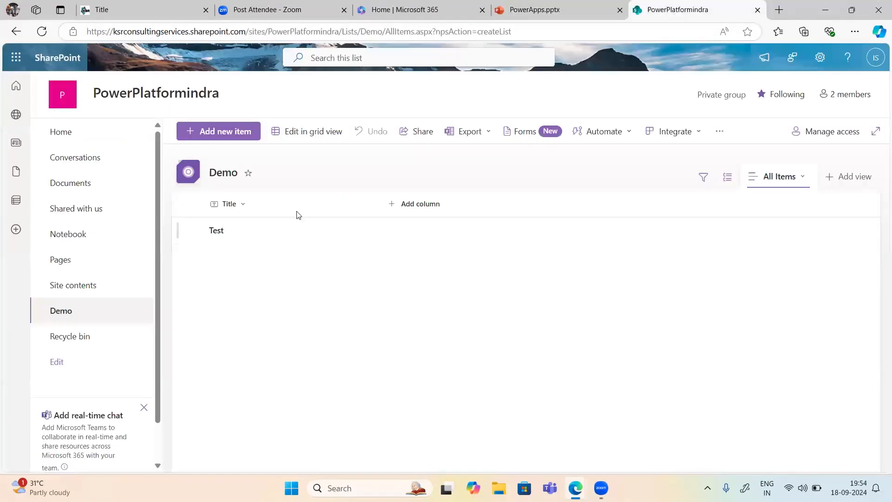
Step: Go to Site contents, look at the Documents library, return, and show the + New menu
{"action": "left_click", "coordinate": [68, 292]}
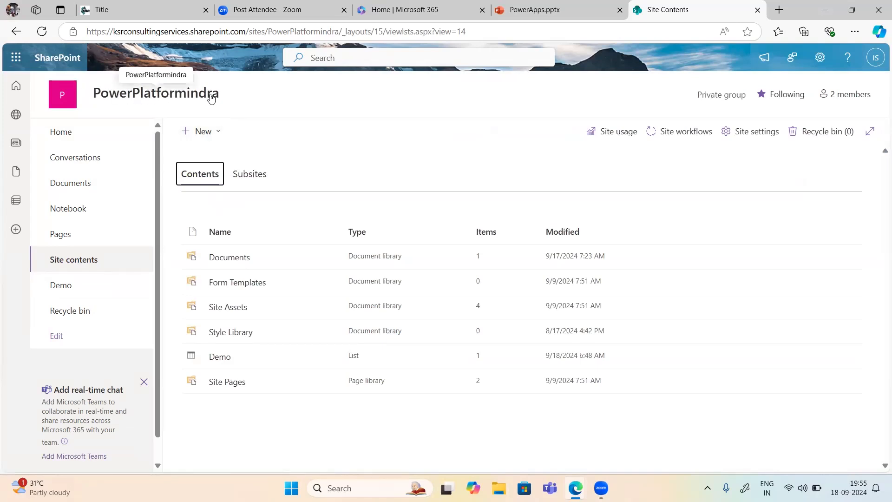
{"action": "mouse_move", "coordinate": [210, 97]}
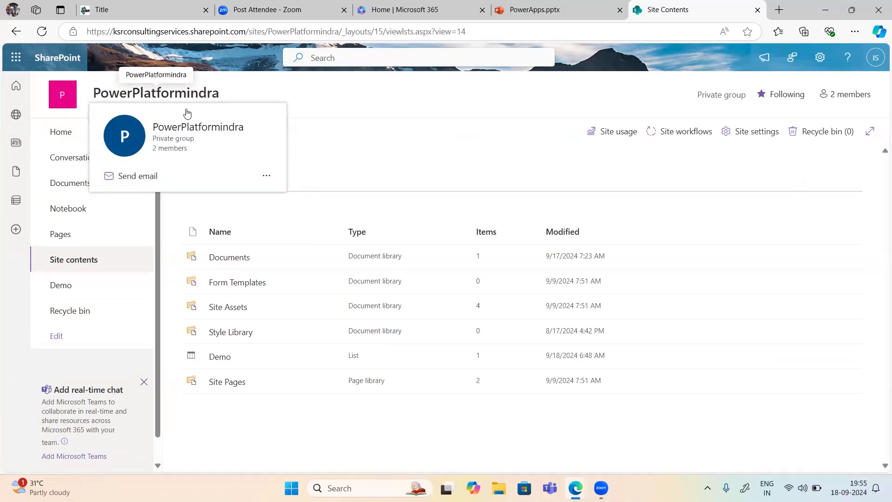
{"action": "left_click", "coordinate": [68, 189]}
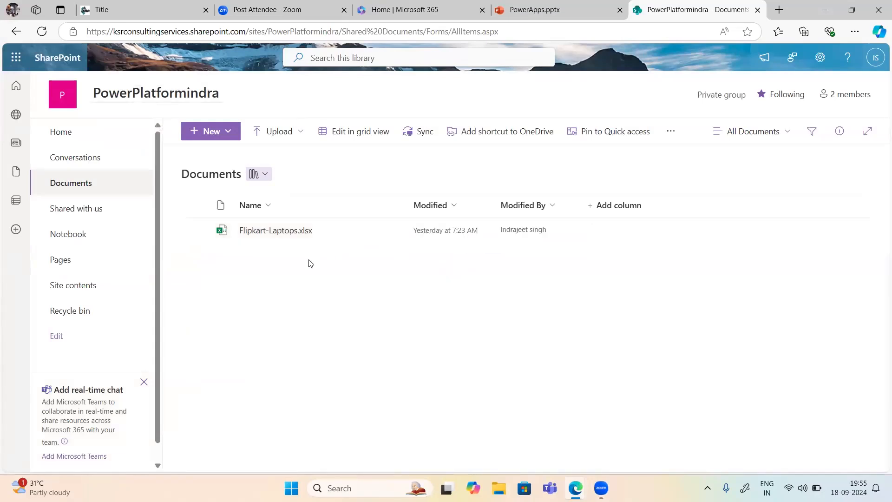
{"action": "left_click", "coordinate": [67, 288]}
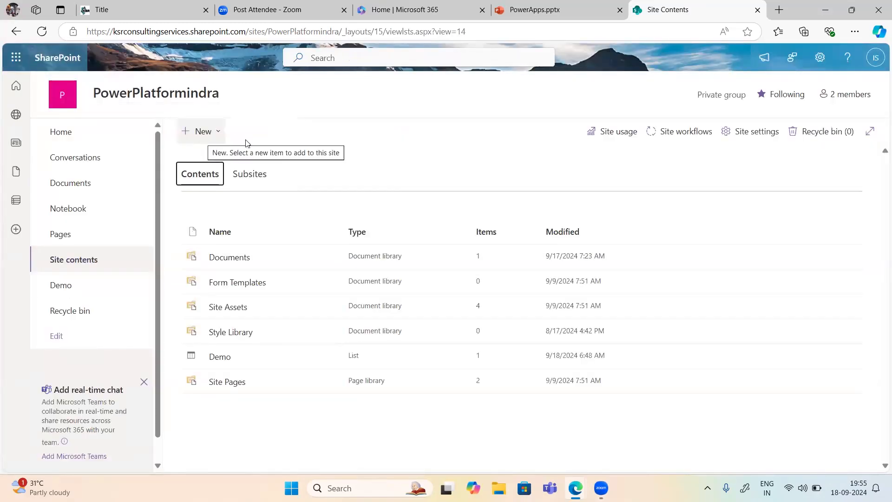
{"action": "left_click", "coordinate": [205, 138]}
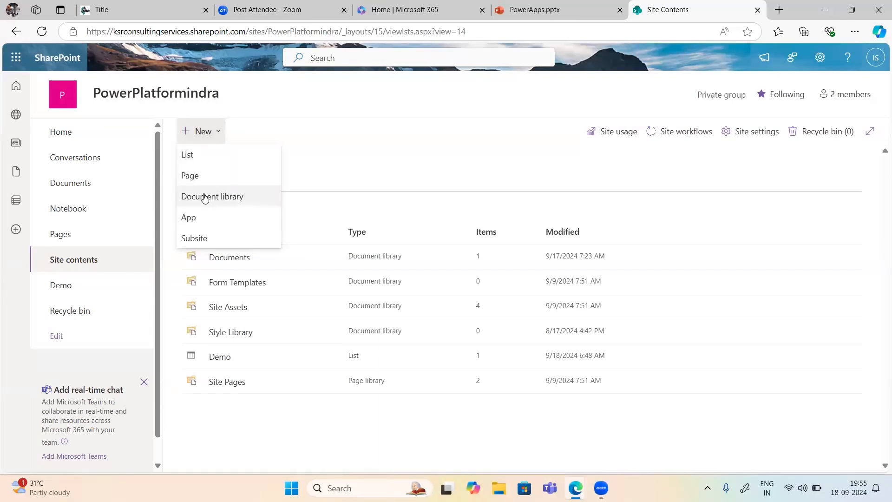
Step: Create a blank list named 'Appointment Details'
{"action": "left_click", "coordinate": [198, 163]}
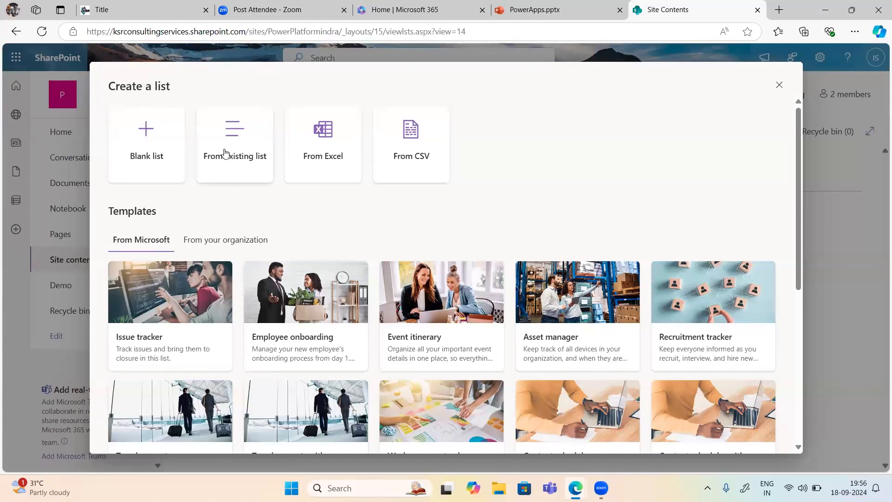
{"action": "left_click", "coordinate": [131, 141]}
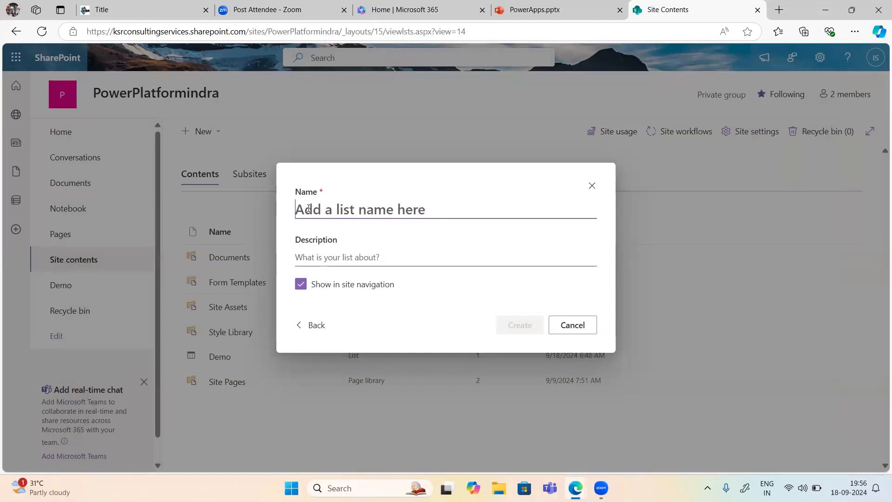
{"action": "type", "text": "Appo"}
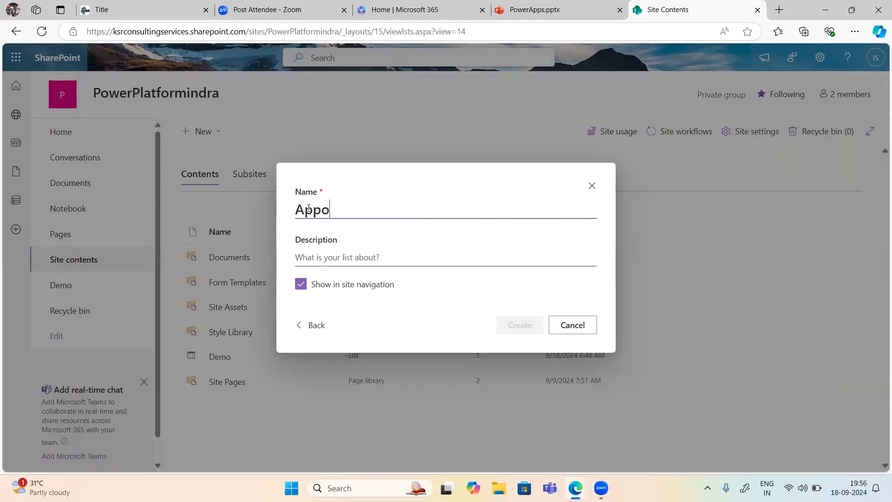
{"action": "type", "text": "intment Details"}
{"action": "left_click", "coordinate": [327, 258]}
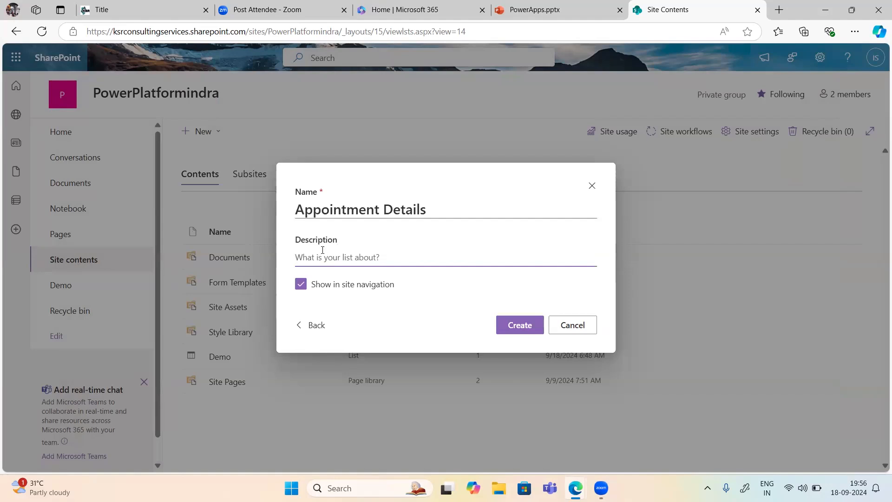
{"action": "left_click", "coordinate": [508, 328]}
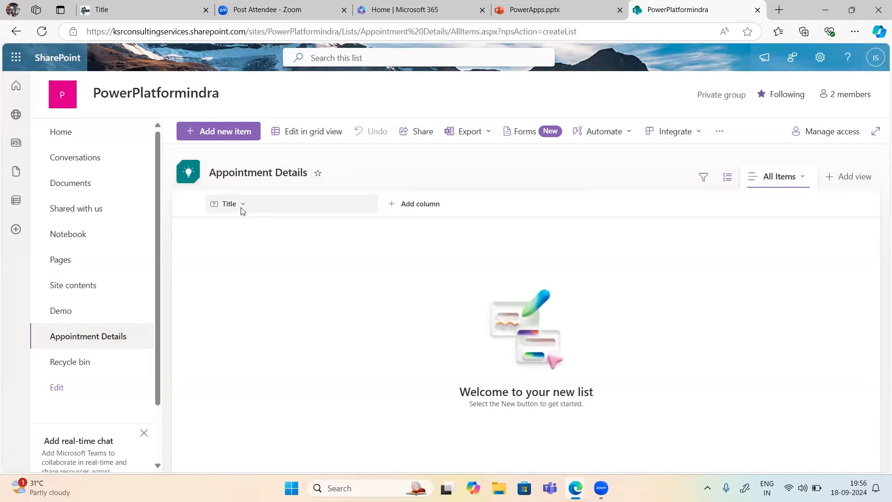
{"action": "left_click", "coordinate": [287, 210]}
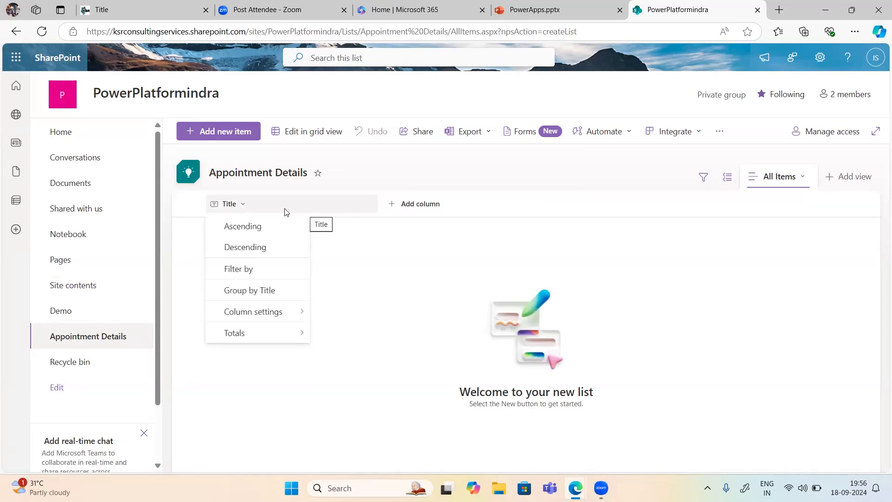
{"action": "left_click", "coordinate": [288, 212]}
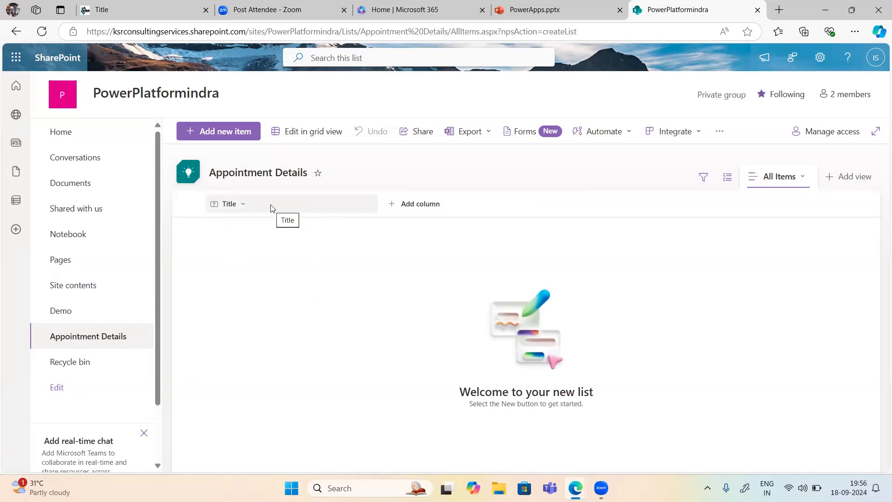
{"action": "left_click", "coordinate": [272, 208]}
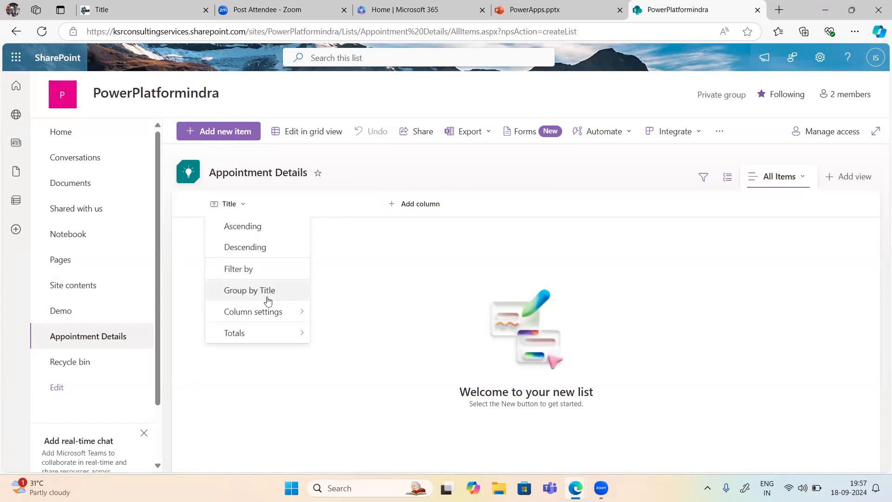
{"action": "mouse_move", "coordinate": [269, 312]}
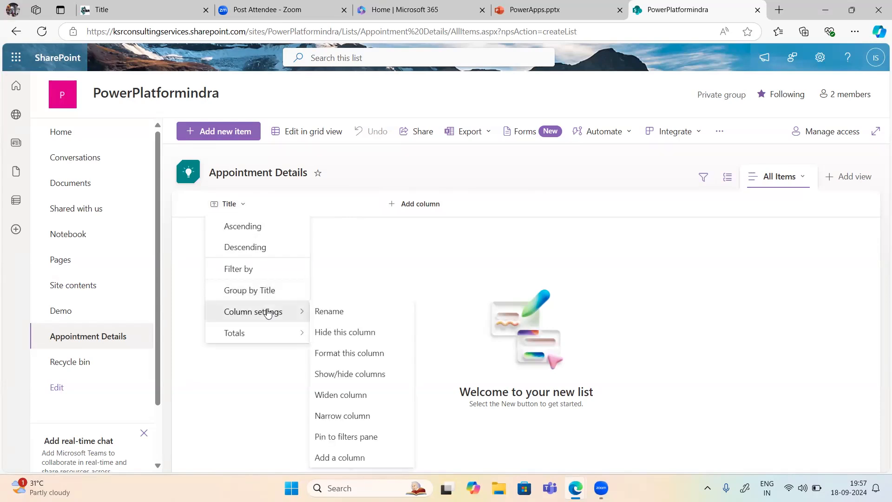
{"action": "left_click", "coordinate": [327, 315]}
{"action": "key", "text": "BackSpace"}
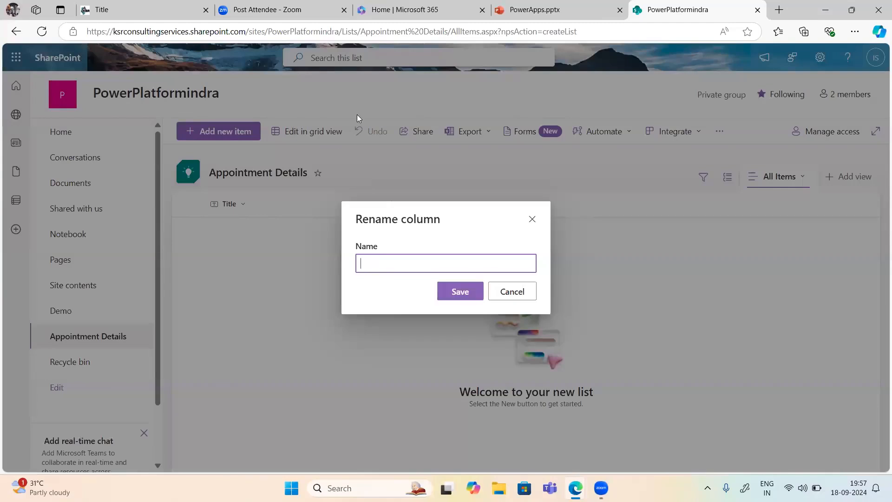
{"action": "left_click", "coordinate": [571, 9]}
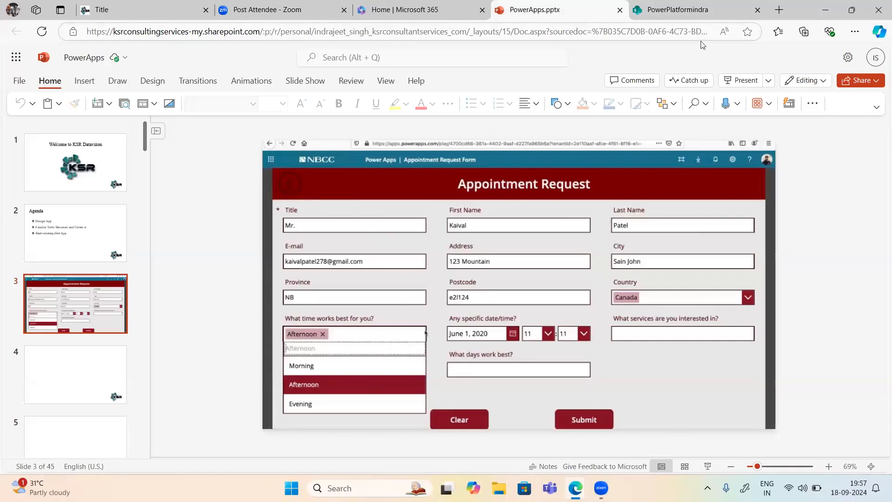
{"action": "left_click", "coordinate": [684, 11]}
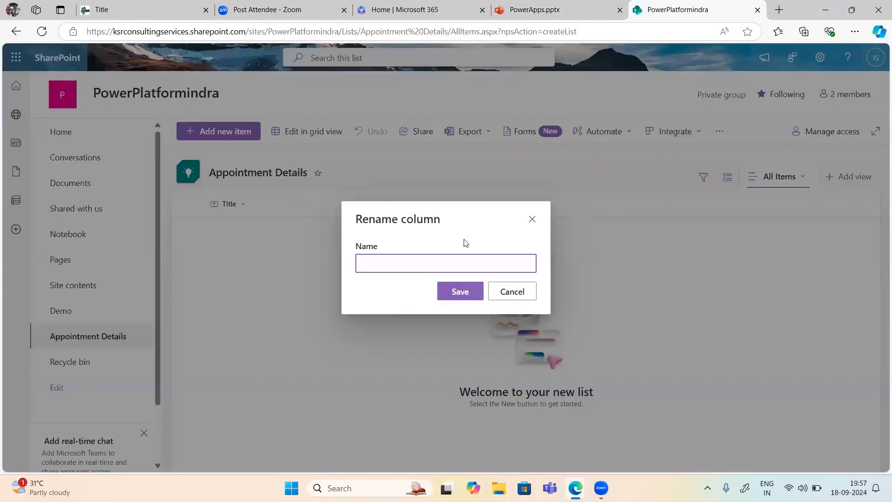
{"action": "right_click", "coordinate": [511, 296]}
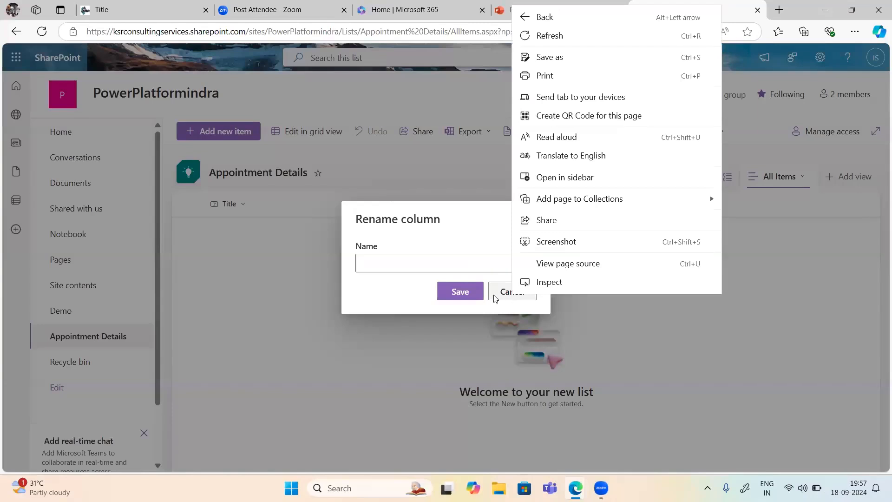
{"action": "left_click", "coordinate": [496, 298]}
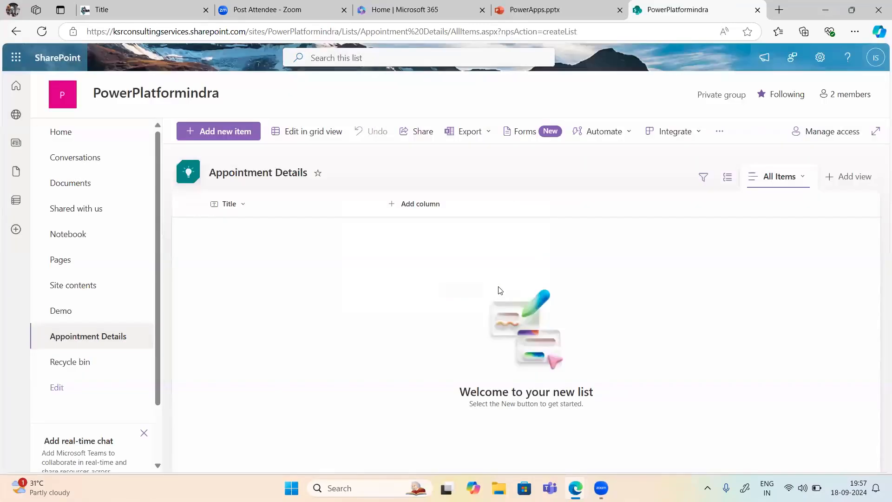
Step: Start a new text column and name it First Name
{"action": "left_click", "coordinate": [400, 204]}
{"action": "left_click", "coordinate": [399, 204]}
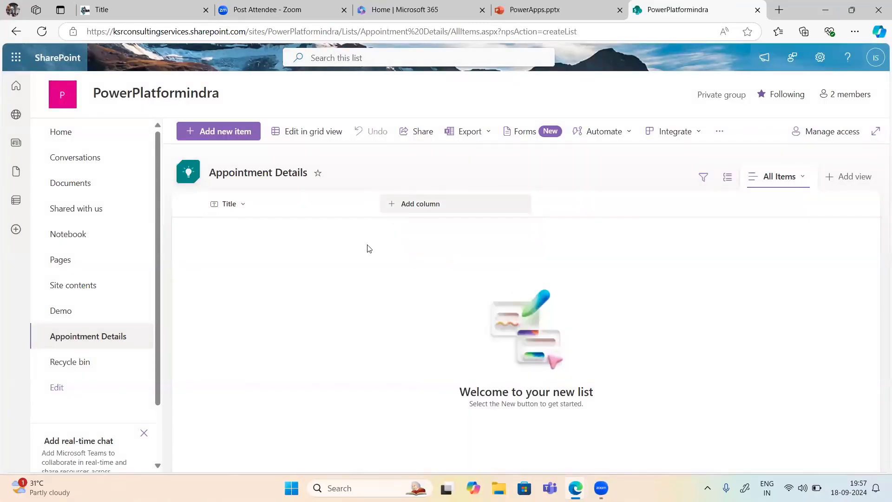
{"action": "left_click", "coordinate": [416, 205]}
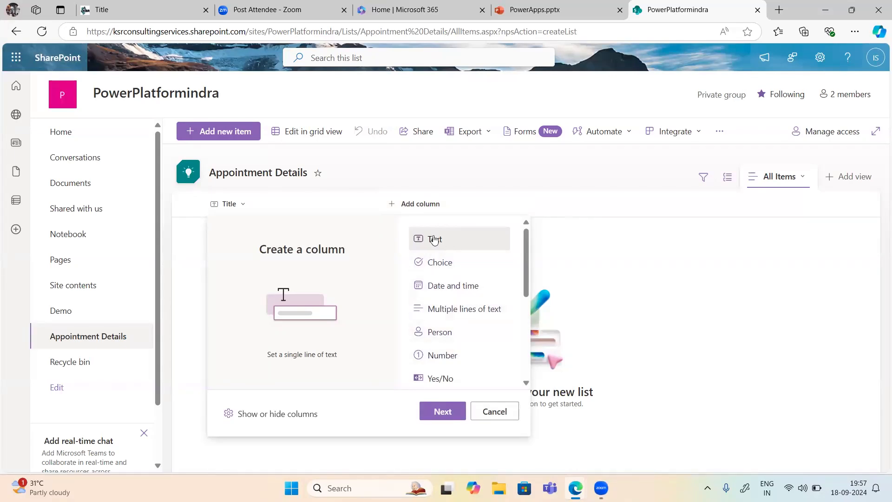
{"action": "left_click", "coordinate": [441, 413]}
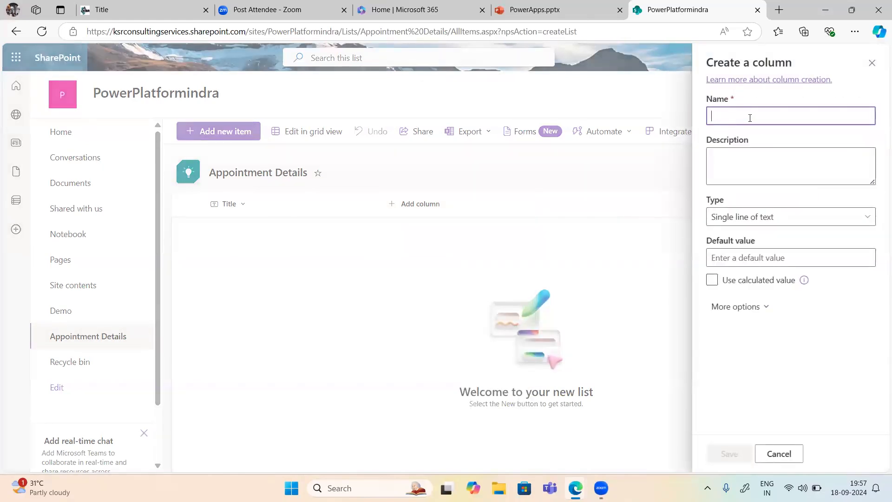
{"action": "left_click", "coordinate": [750, 118]}
{"action": "type", "text": "First"}
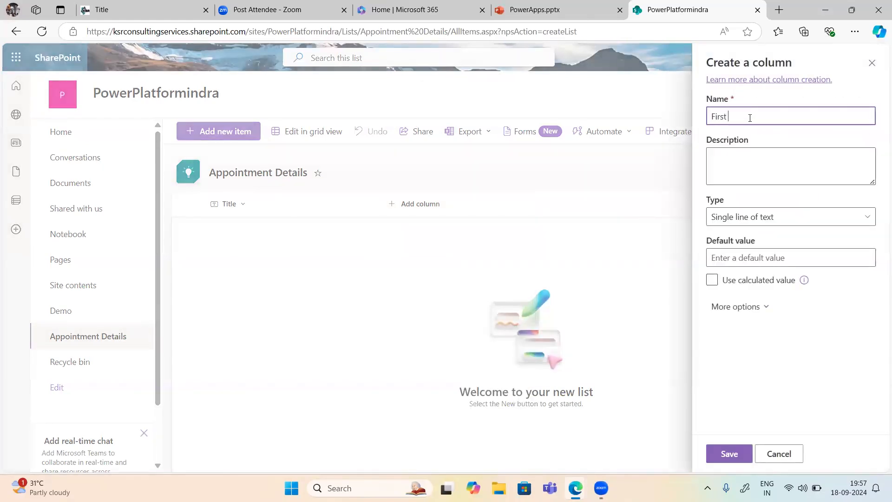
{"action": "type", "text": " Name"}
Step: Keep First Name as Single line of text with a 255-character limit and save it
{"action": "left_click", "coordinate": [742, 217]}
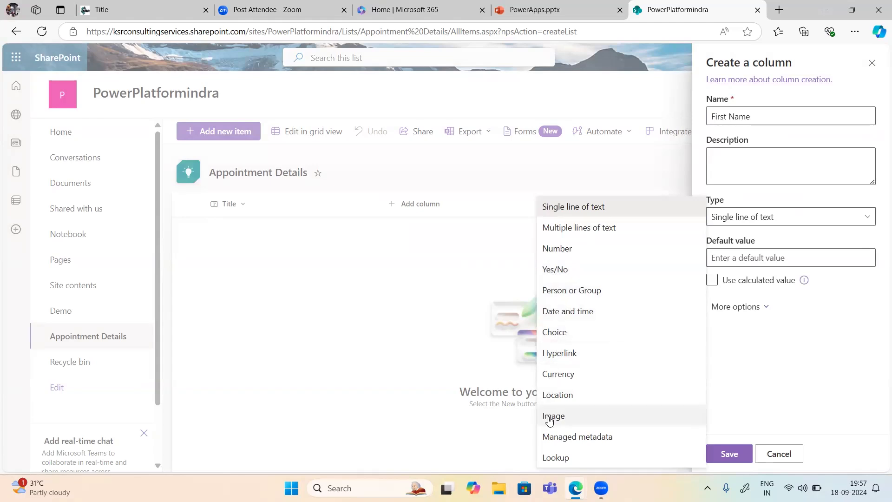
{"action": "left_click", "coordinate": [753, 371]}
{"action": "left_click", "coordinate": [725, 261]}
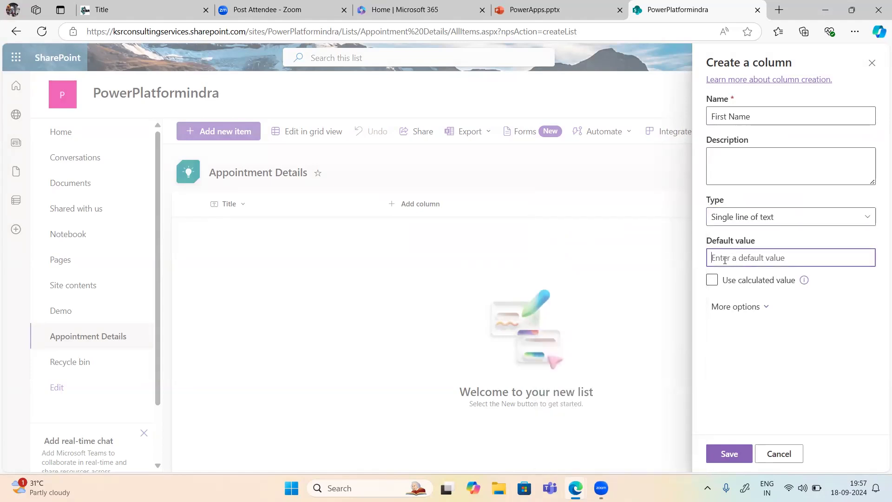
{"action": "left_click", "coordinate": [739, 310]}
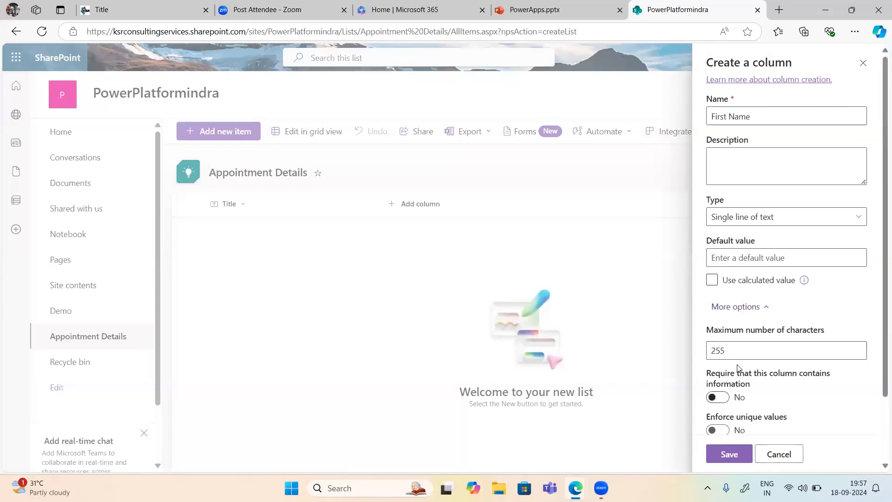
{"action": "scroll", "coordinate": [740, 370], "scroll_direction": "down", "scroll_amount": 2}
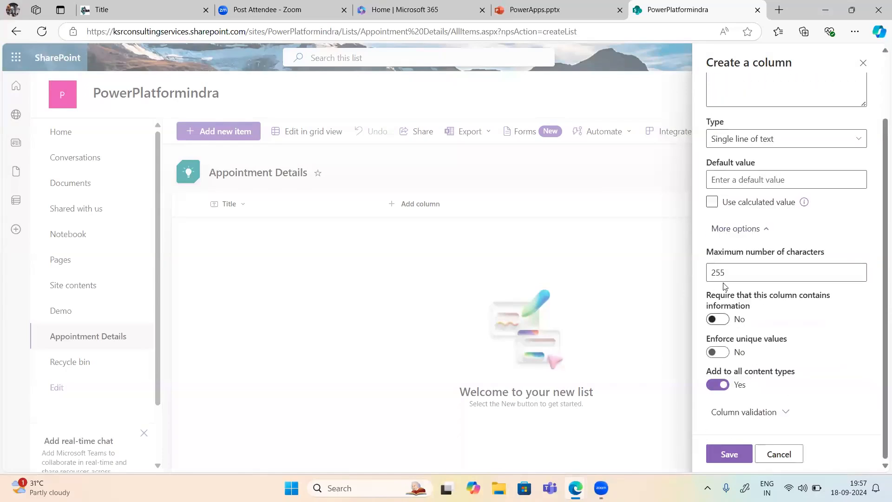
{"action": "left_click_drag", "start_coordinate": [745, 273], "coordinate": [714, 270]}
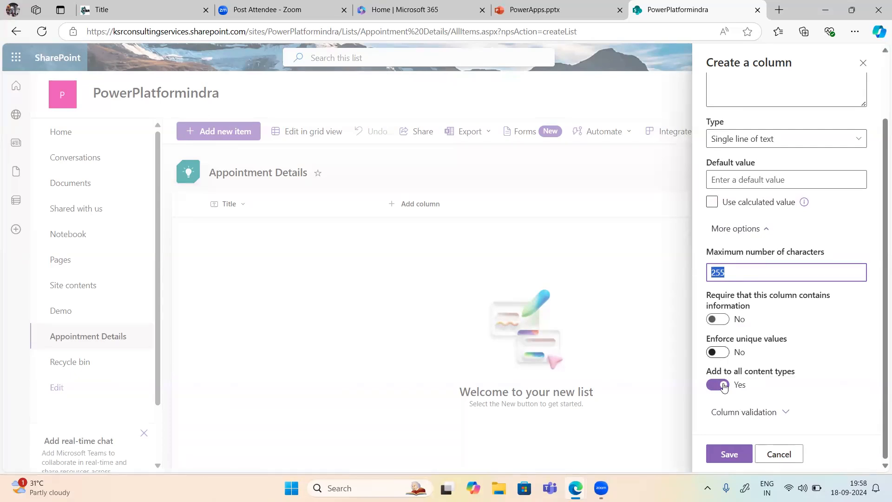
{"action": "left_click", "coordinate": [725, 454]}
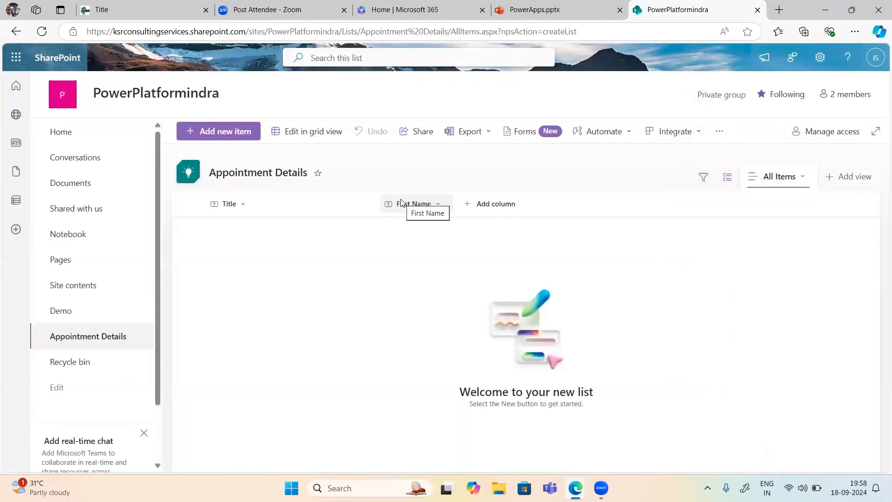
Step: Add Last Name and Email text columns
{"action": "left_click", "coordinate": [493, 205]}
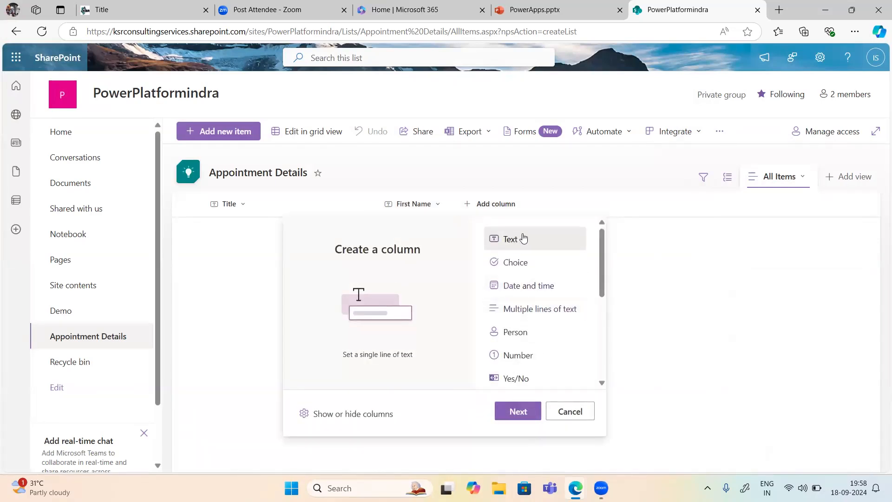
{"action": "left_click", "coordinate": [511, 412]}
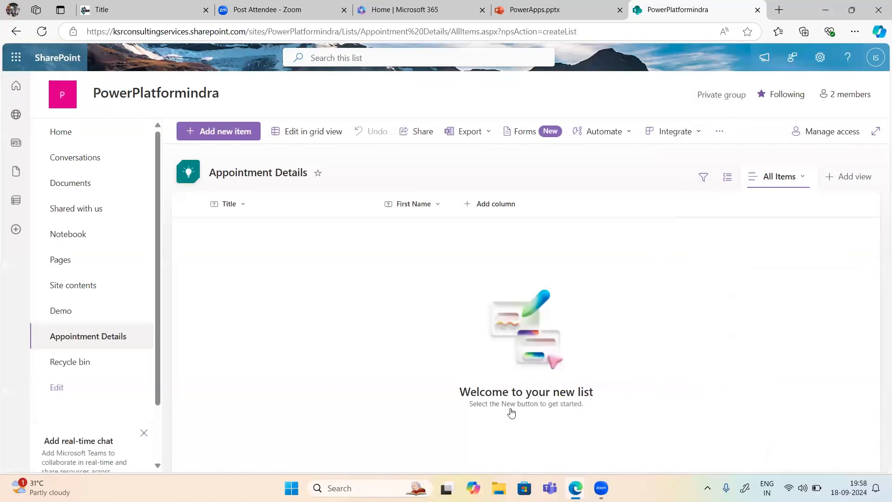
{"action": "type", "text": "Last Name"}
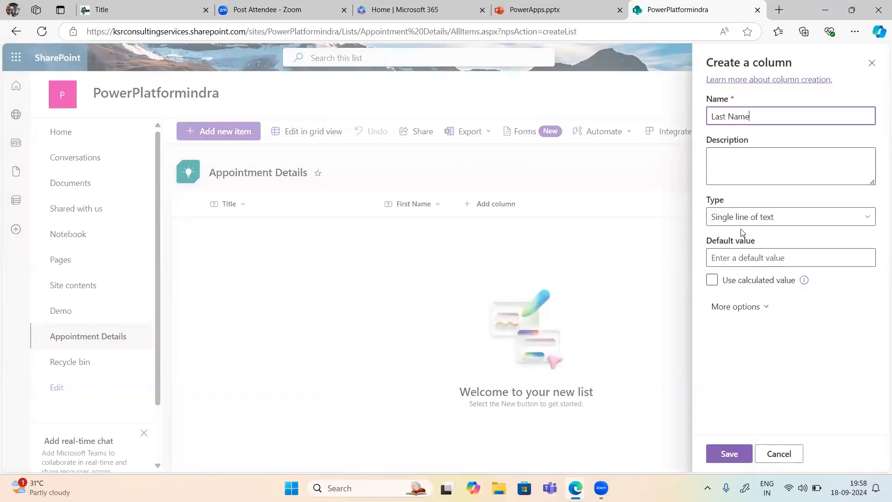
{"action": "left_click", "coordinate": [731, 455]}
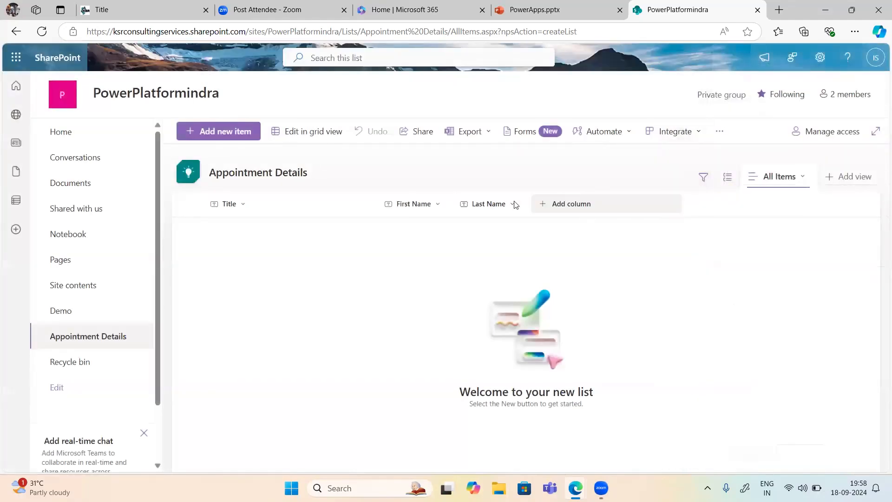
{"action": "left_click", "coordinate": [575, 209]}
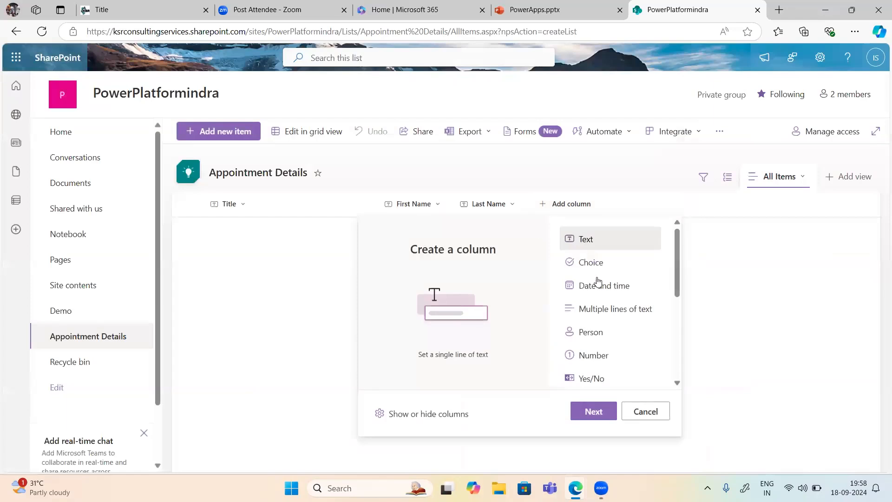
{"action": "left_click", "coordinate": [594, 412]}
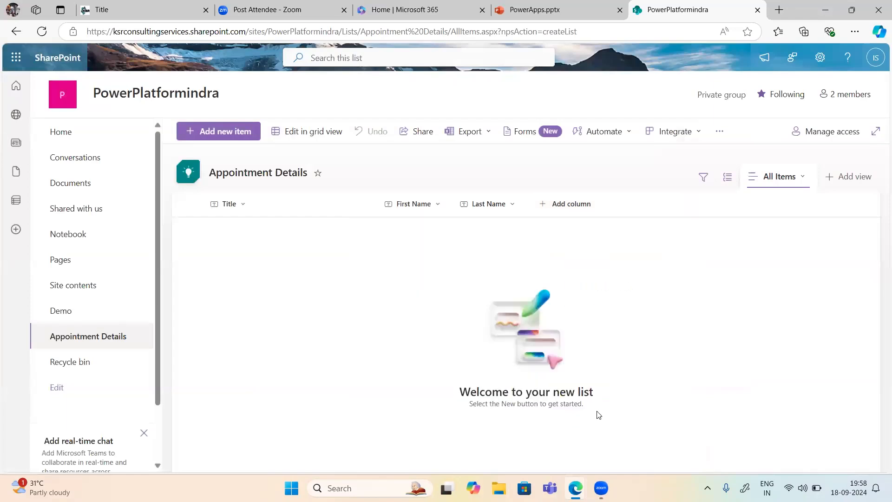
{"action": "type", "text": "Email"}
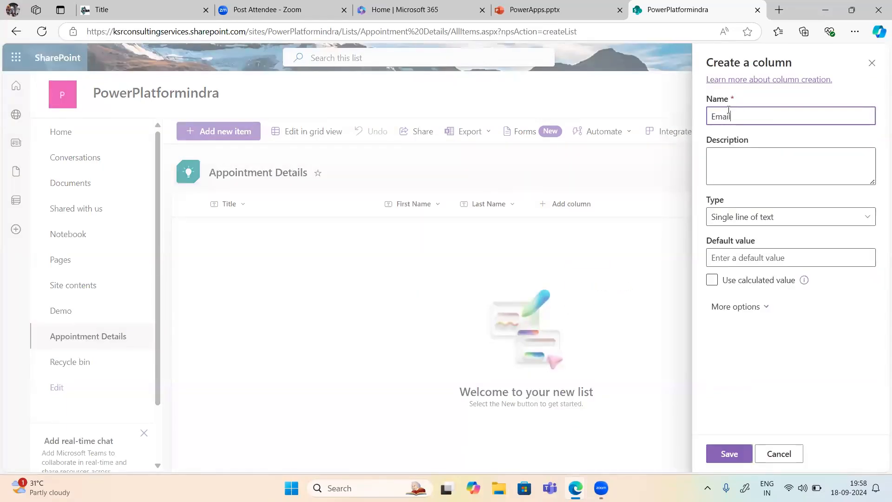
{"action": "left_click", "coordinate": [730, 453]}
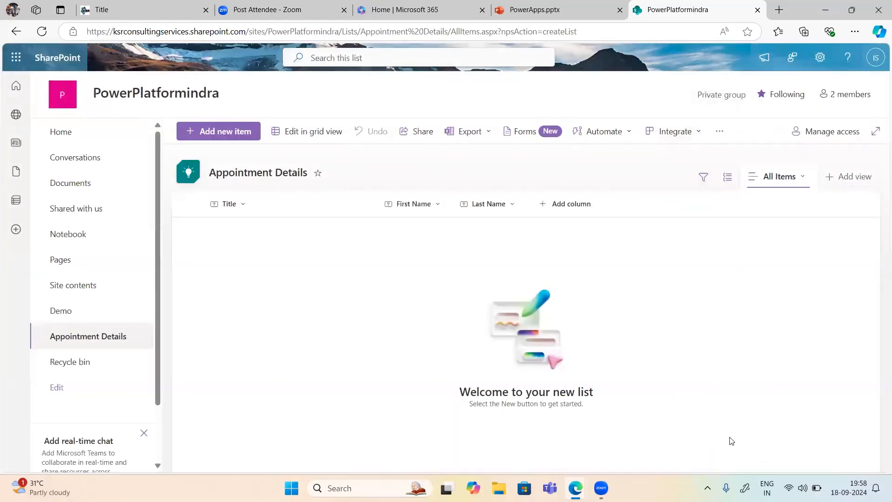
Step: Add an Address column as Multiple lines of text, then a City text column
{"action": "left_click", "coordinate": [660, 204]}
{"action": "left_click", "coordinate": [669, 412]}
{"action": "type", "text": "Address"}
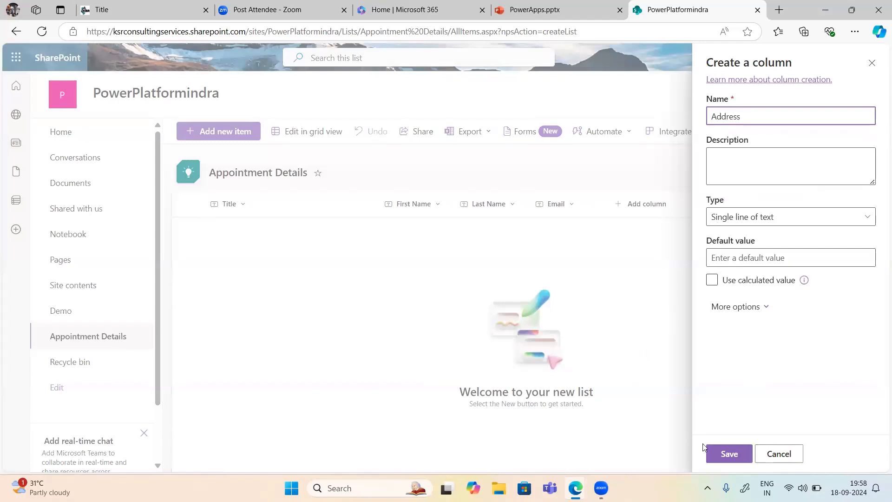
{"action": "left_click", "coordinate": [728, 219]}
{"action": "left_click", "coordinate": [565, 228]}
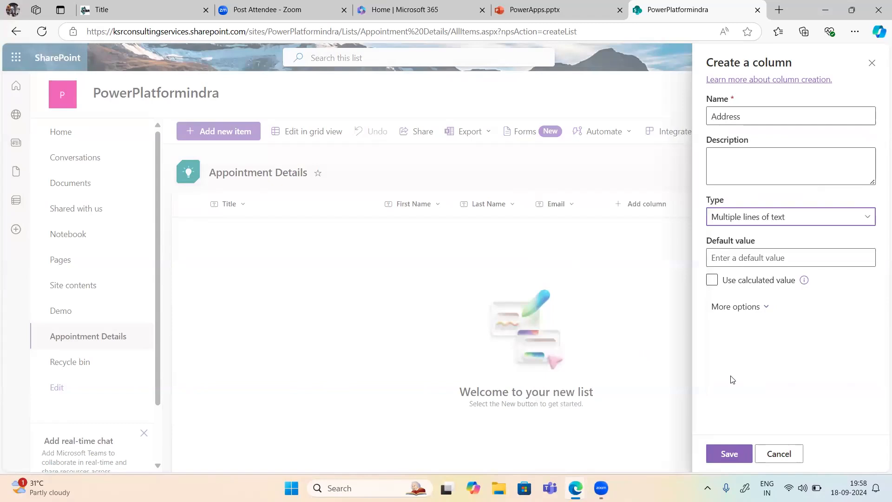
{"action": "left_click", "coordinate": [737, 310]}
{"action": "scroll", "coordinate": [743, 405], "scroll_direction": "down", "scroll_amount": 1}
{"action": "left_click", "coordinate": [728, 456]}
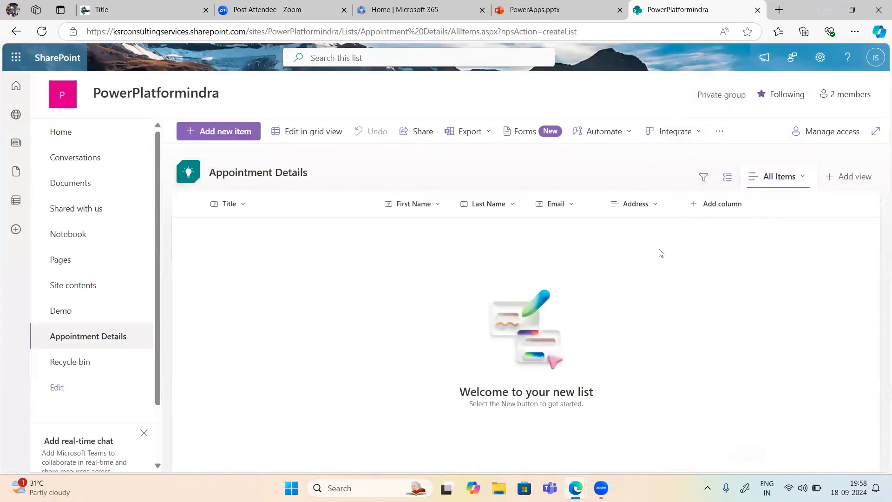
{"action": "left_click", "coordinate": [716, 208]}
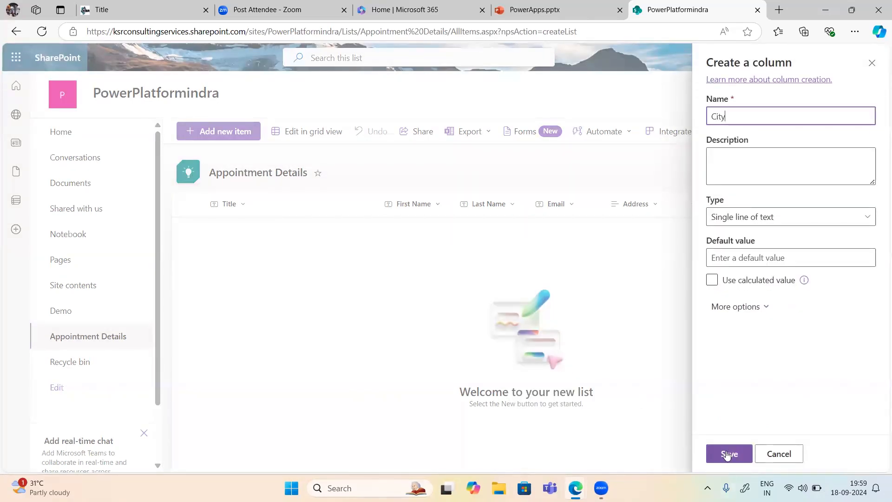
{"action": "left_click", "coordinate": [728, 454]}
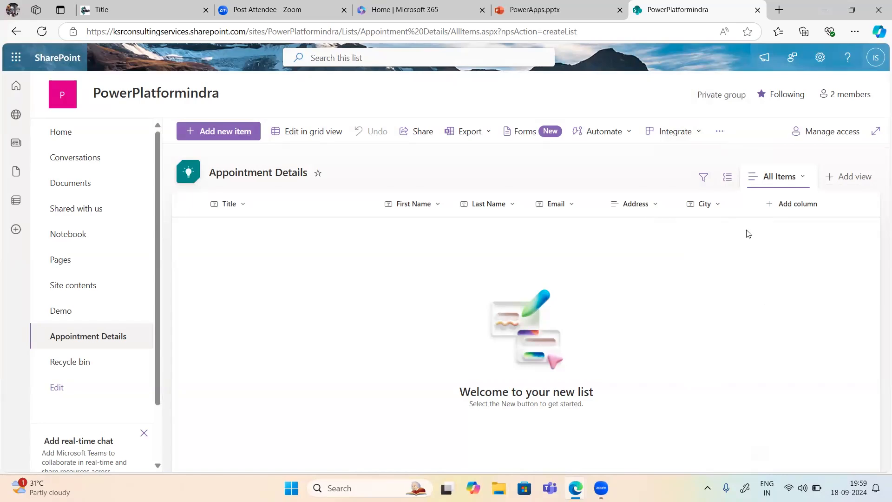
Step: Start a Postal Code column and set its type to Number
{"action": "left_click", "coordinate": [785, 207]}
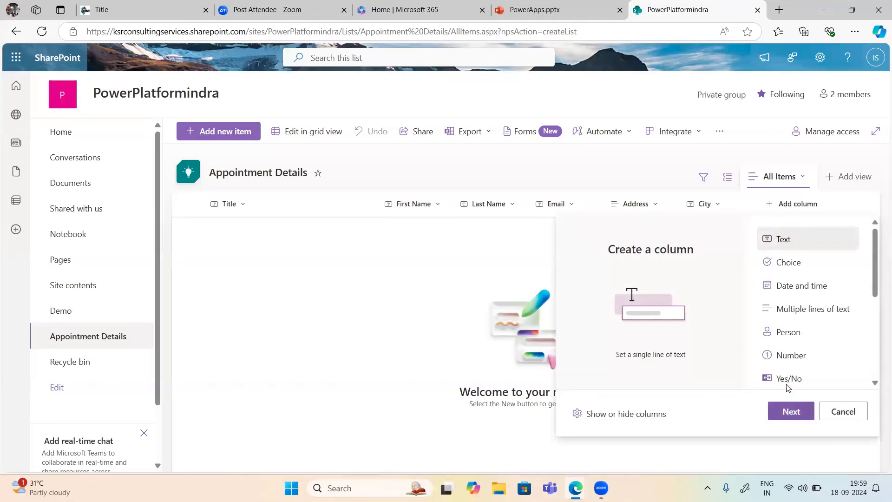
{"action": "left_click", "coordinate": [781, 411]}
{"action": "left_click", "coordinate": [734, 116]}
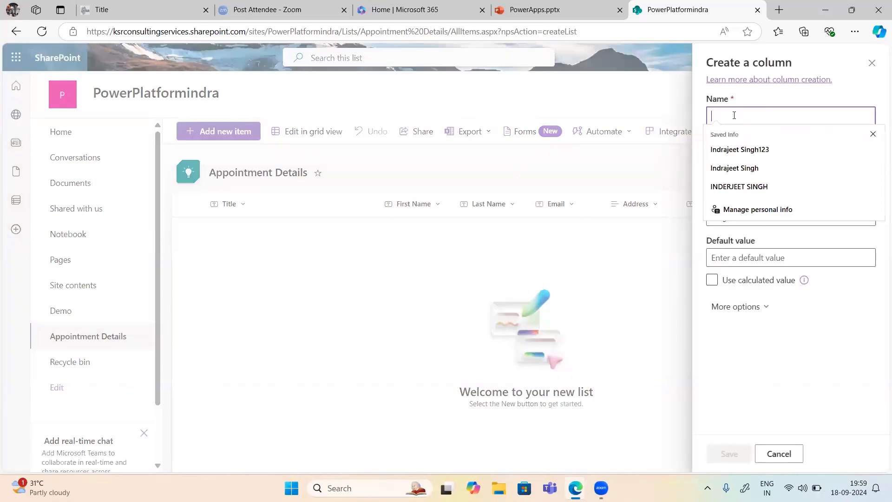
{"action": "left_click", "coordinate": [872, 135]}
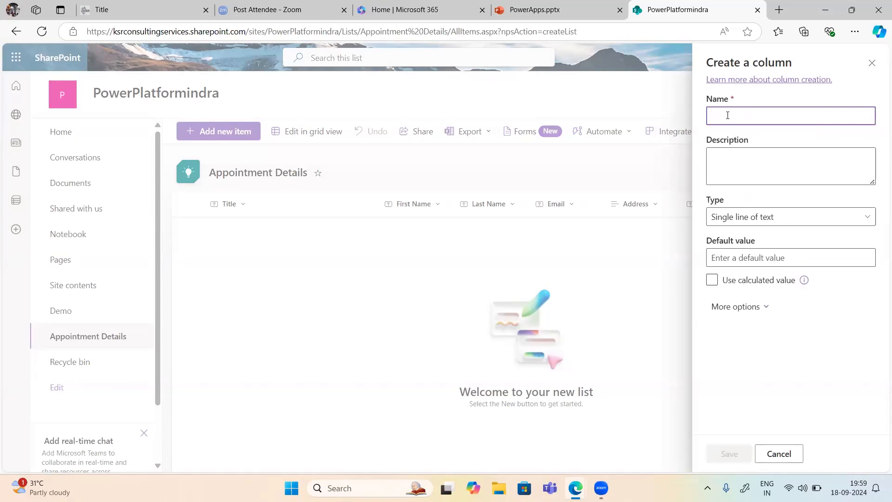
{"action": "type", "text": "Postal Code"}
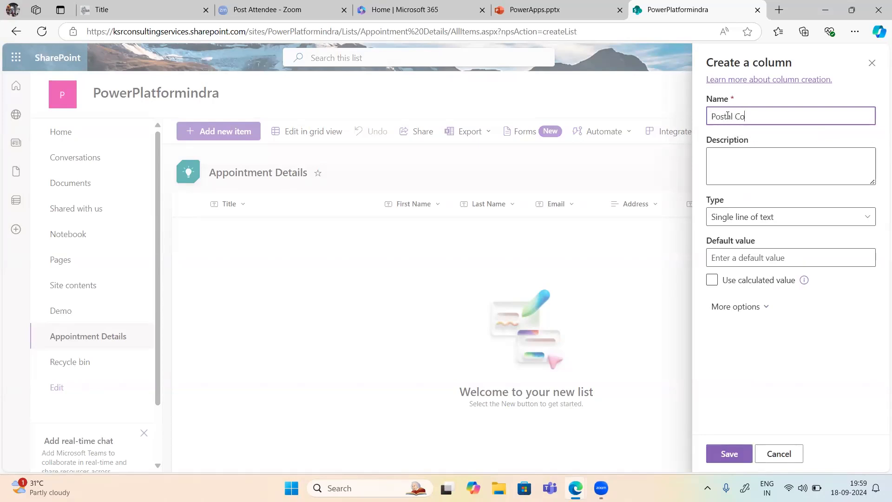
{"action": "left_click", "coordinate": [732, 217]}
{"action": "left_click", "coordinate": [559, 259]}
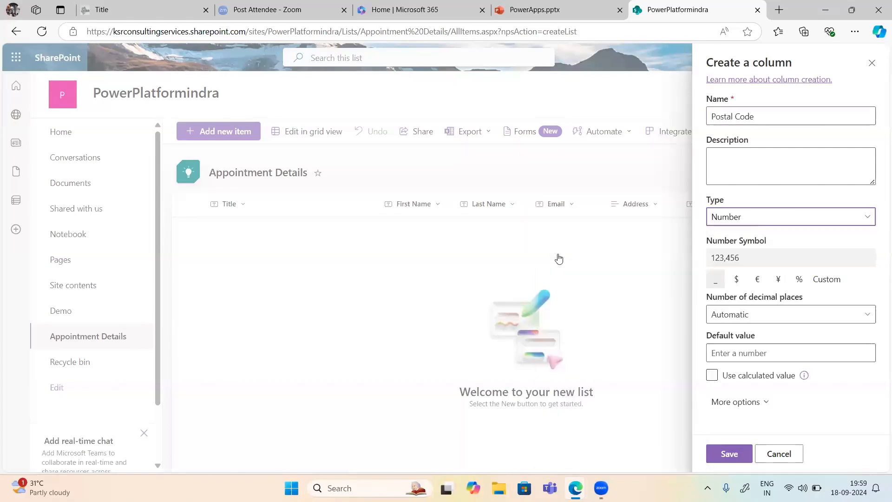
Step: Leave Postal Code's decimal places on Automatic with no custom number symbol
{"action": "left_click", "coordinate": [728, 259]}
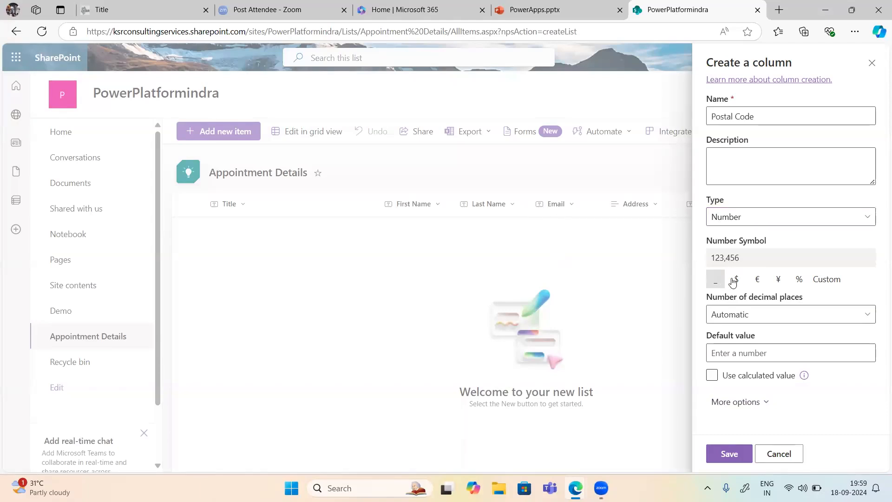
{"action": "left_click", "coordinate": [740, 315]}
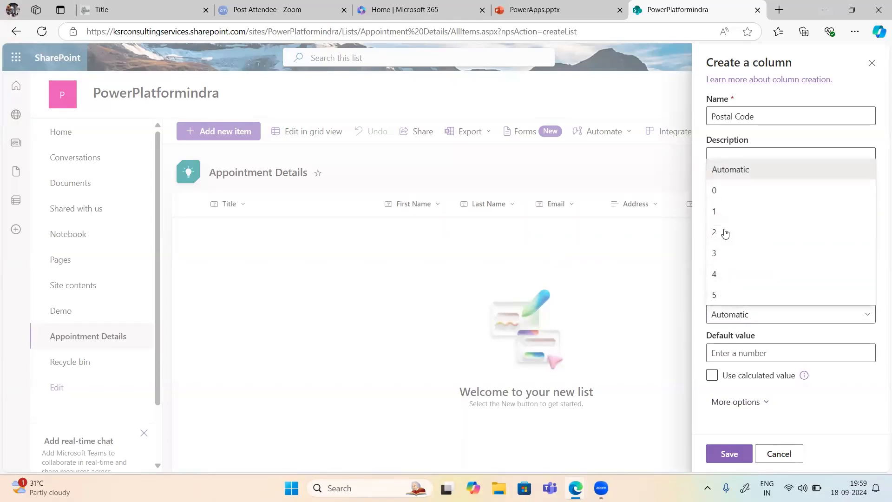
{"action": "left_click", "coordinate": [728, 172]}
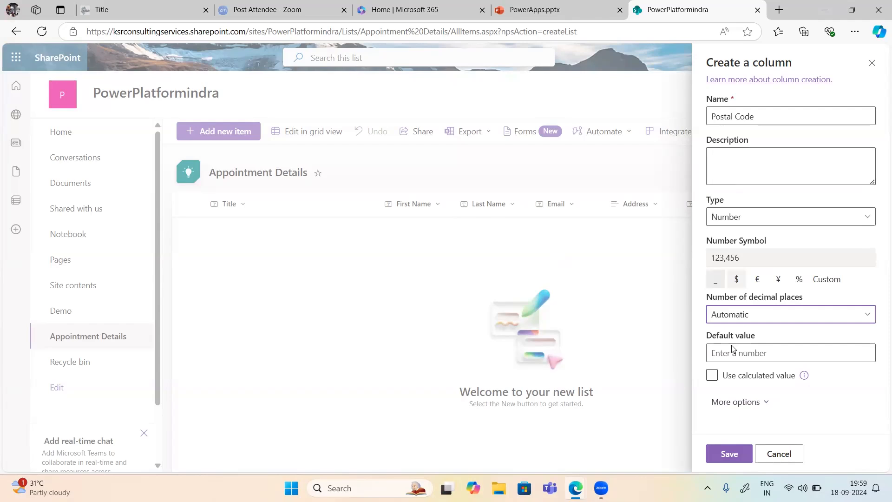
{"action": "left_click", "coordinate": [738, 402]}
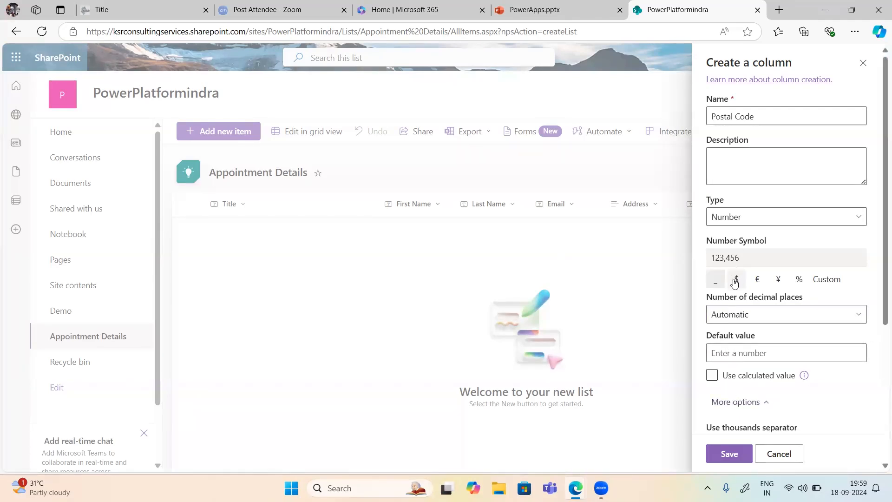
{"action": "left_click", "coordinate": [830, 280]}
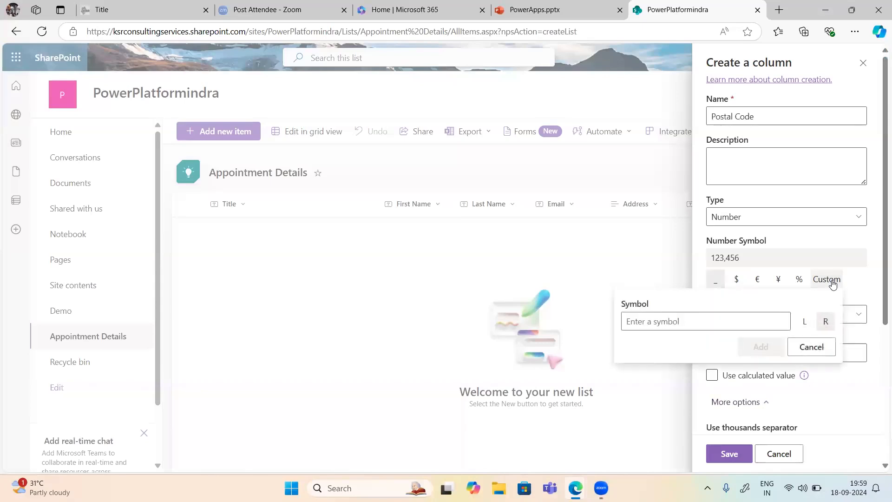
{"action": "left_click", "coordinate": [641, 323]}
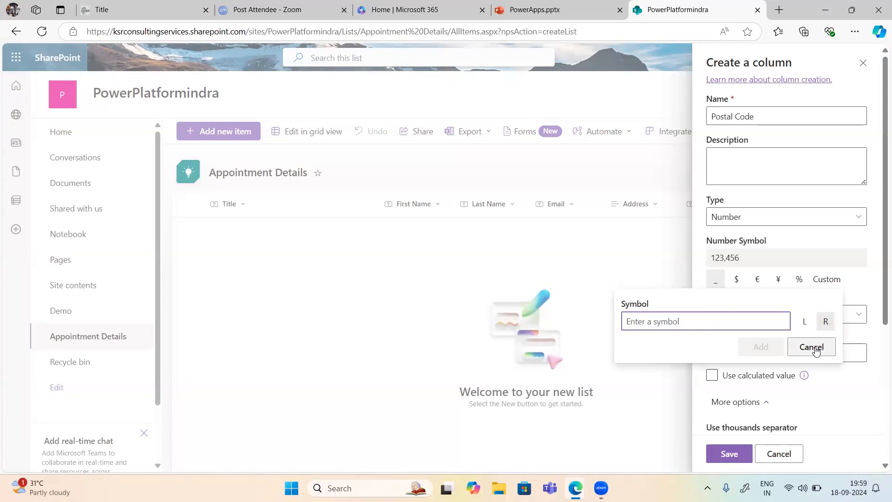
{"action": "left_click", "coordinate": [805, 323]}
{"action": "left_click", "coordinate": [811, 348]}
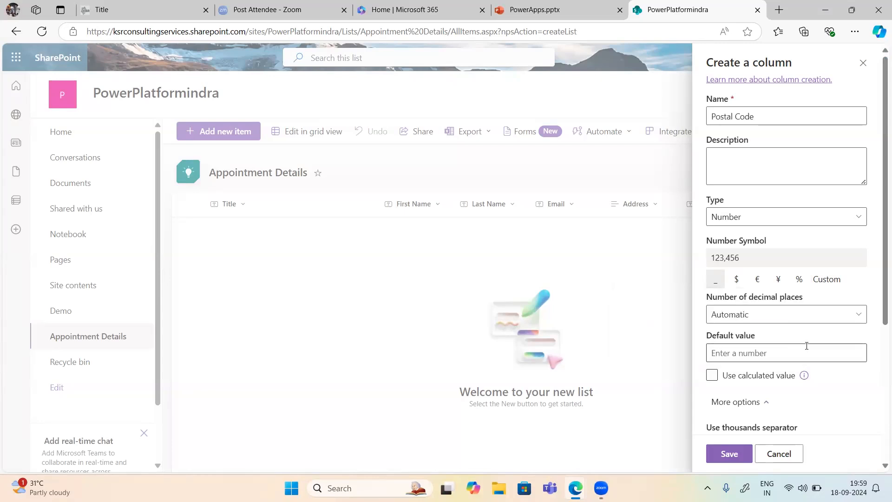
{"action": "scroll", "coordinate": [762, 352], "scroll_direction": "down", "scroll_amount": 3}
{"action": "scroll", "coordinate": [760, 351], "scroll_direction": "down", "scroll_amount": 2}
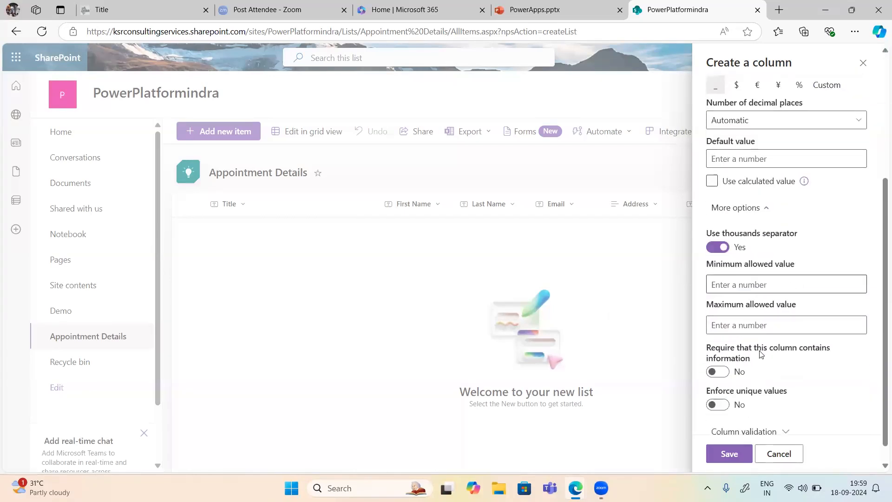
{"action": "scroll", "coordinate": [761, 354], "scroll_direction": "down", "scroll_amount": 1}
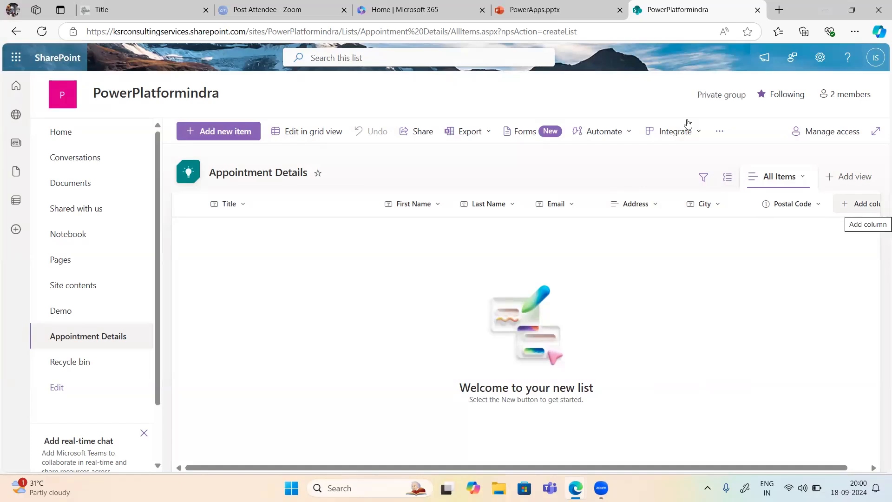
Step: Compare the Appointment Request form slide with the Appointment Details list, ending on the list
{"action": "left_click", "coordinate": [524, 15]}
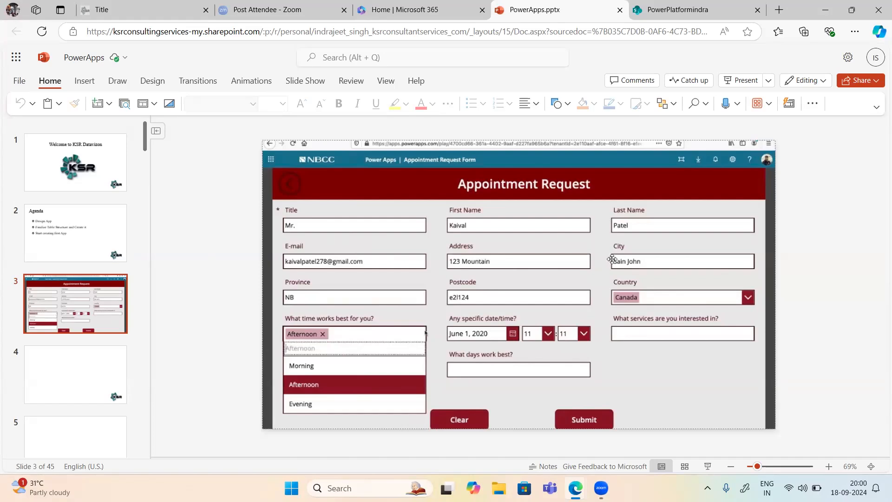
{"action": "left_click", "coordinate": [696, 11]}
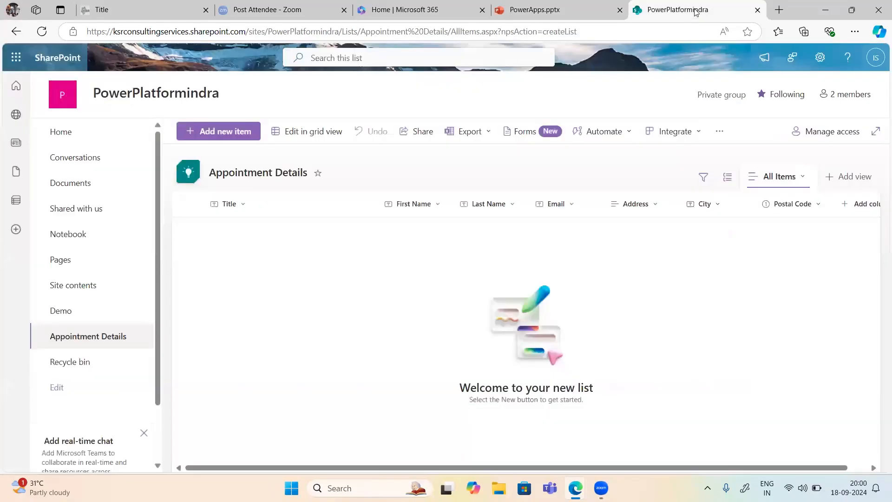
{"action": "left_click", "coordinate": [576, 10]}
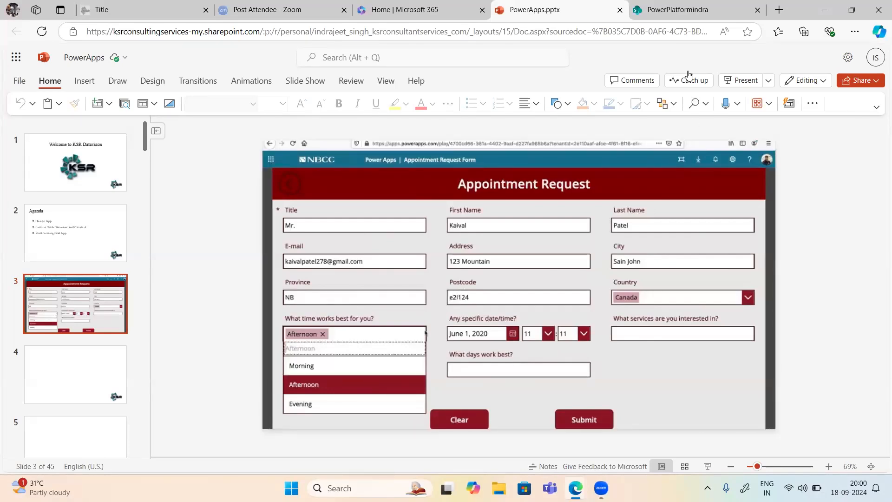
{"action": "left_click", "coordinate": [649, 11]}
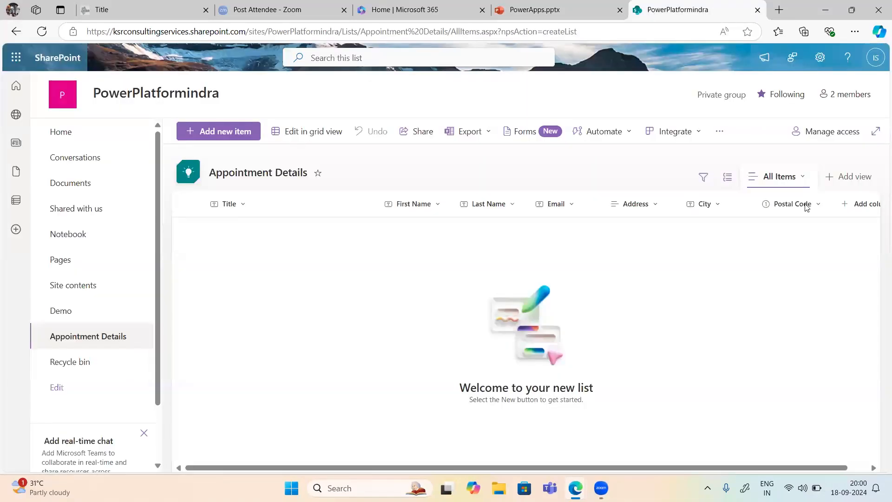
Step: Add a Country column as Single line of text
{"action": "left_click", "coordinate": [853, 210]}
{"action": "left_click", "coordinate": [796, 415]}
{"action": "type", "text": "Country"}
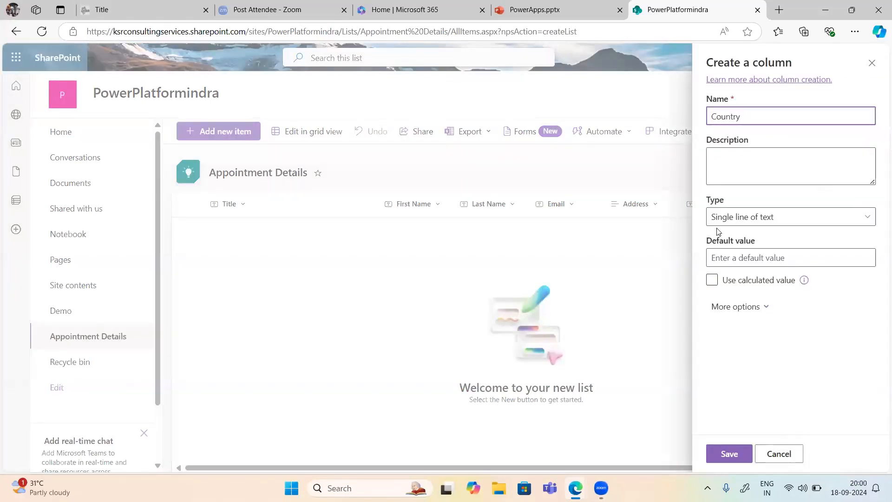
{"action": "left_click", "coordinate": [730, 218]}
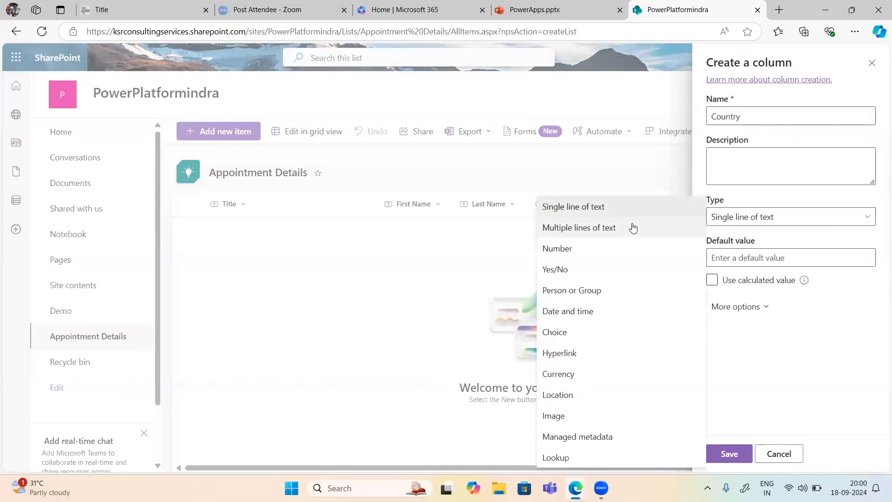
{"action": "left_click", "coordinate": [598, 213]}
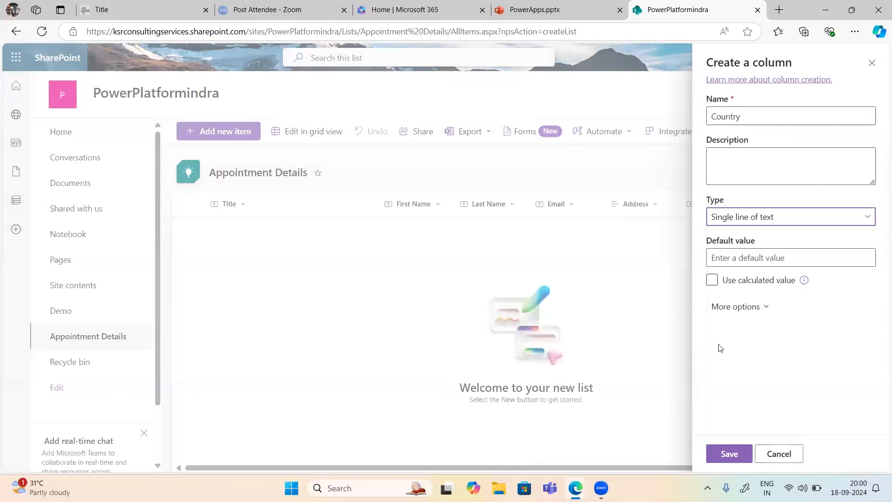
{"action": "left_click", "coordinate": [729, 455]}
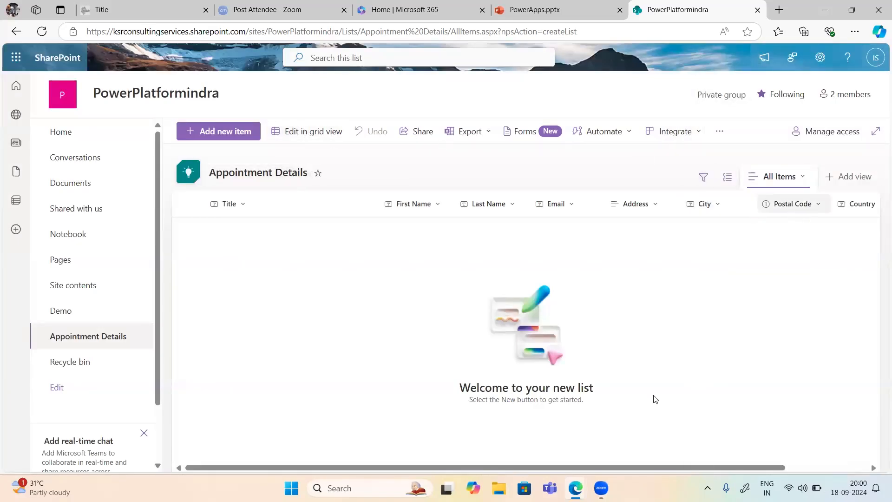
{"action": "left_click_drag", "start_coordinate": [775, 466], "coordinate": [857, 467]}
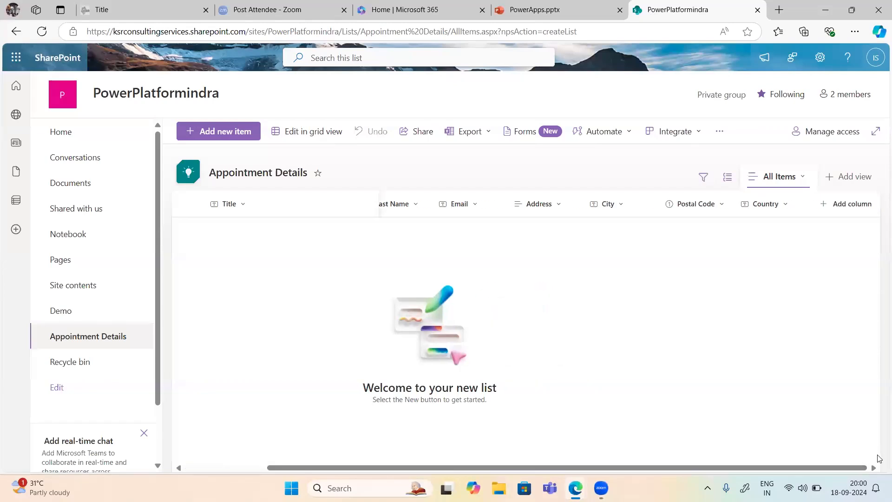
Step: Add a Date column of type Date and time
{"action": "left_click", "coordinate": [839, 213]}
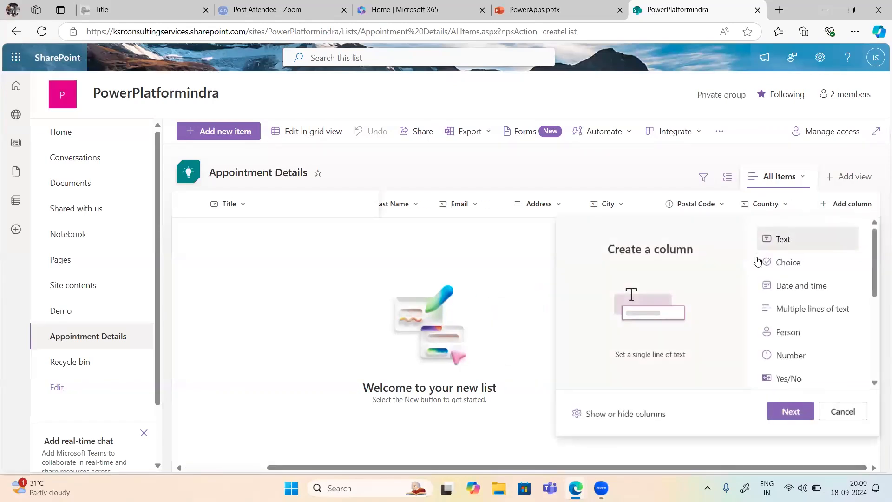
{"action": "left_click", "coordinate": [792, 410]}
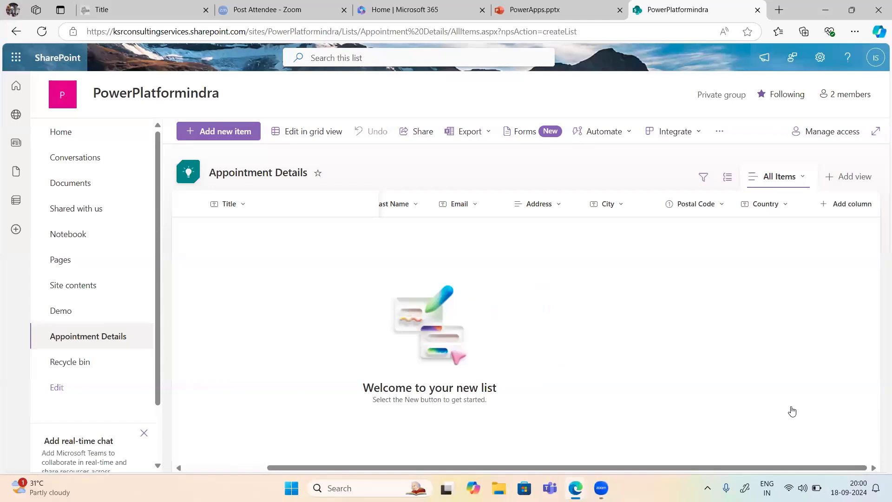
{"action": "type", "text": "Date"}
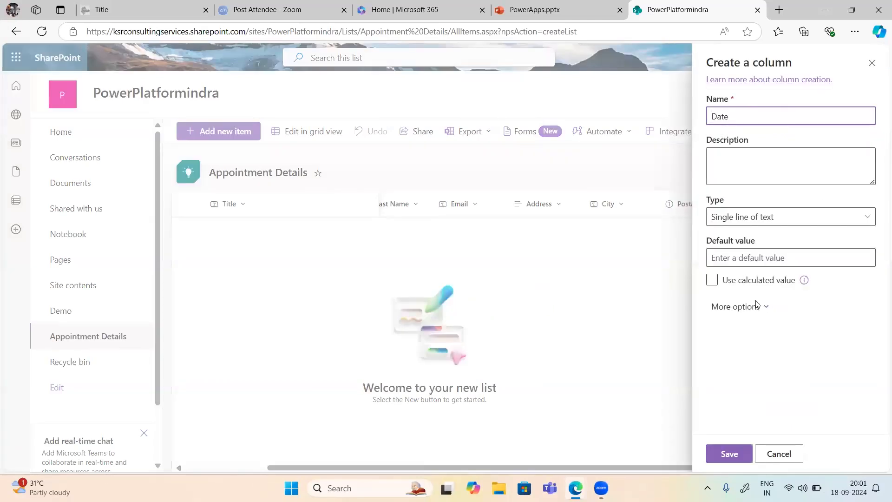
{"action": "left_click", "coordinate": [757, 221]}
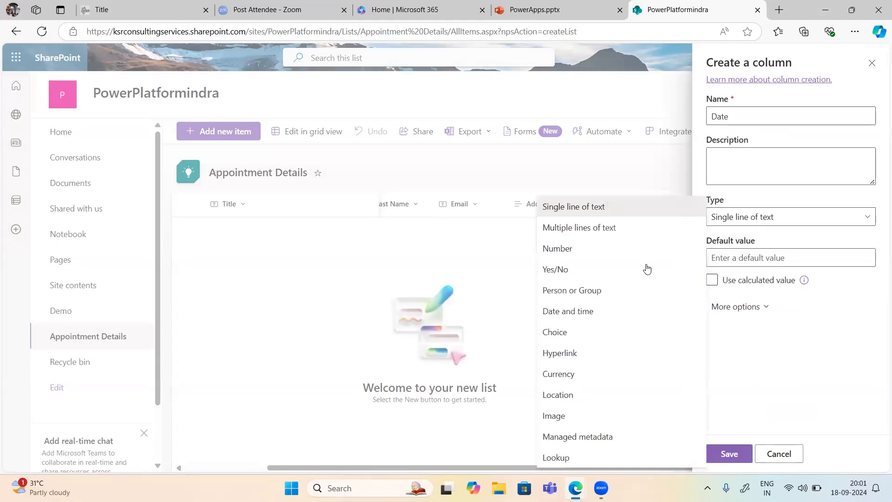
{"action": "left_click", "coordinate": [564, 313]}
{"action": "left_click", "coordinate": [728, 453]}
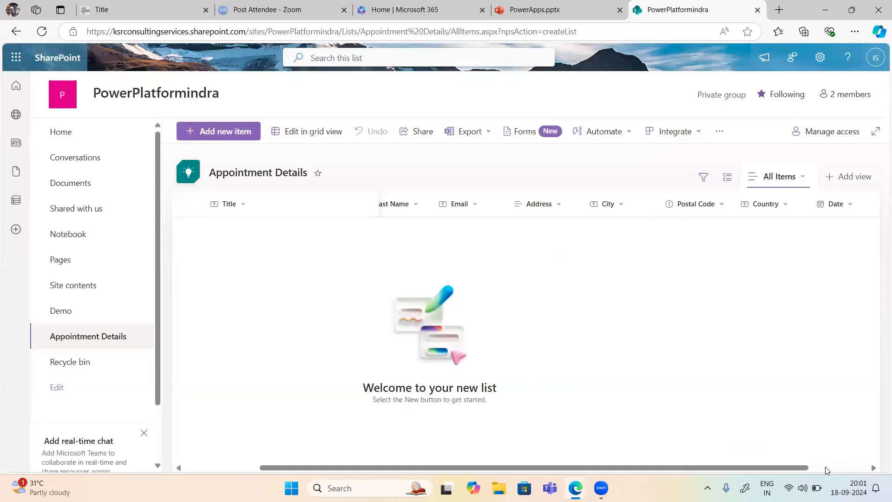
{"action": "left_click_drag", "start_coordinate": [801, 468], "coordinate": [877, 464]}
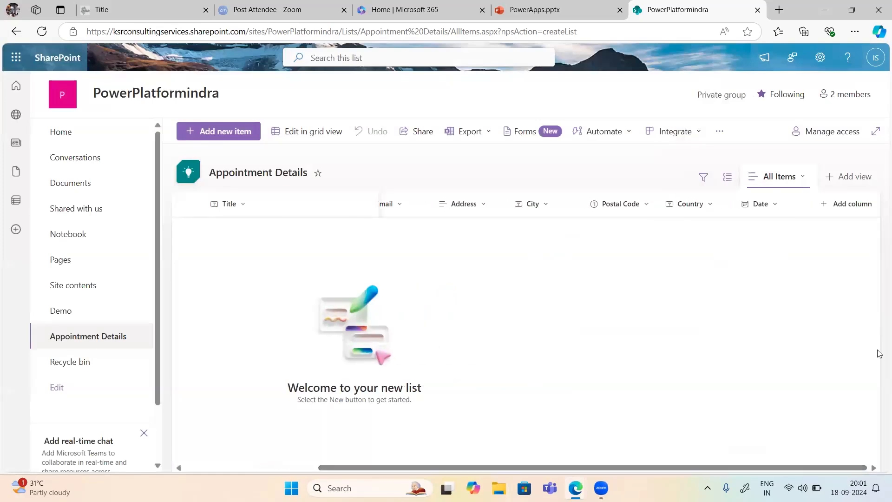
{"action": "left_click", "coordinate": [849, 207]}
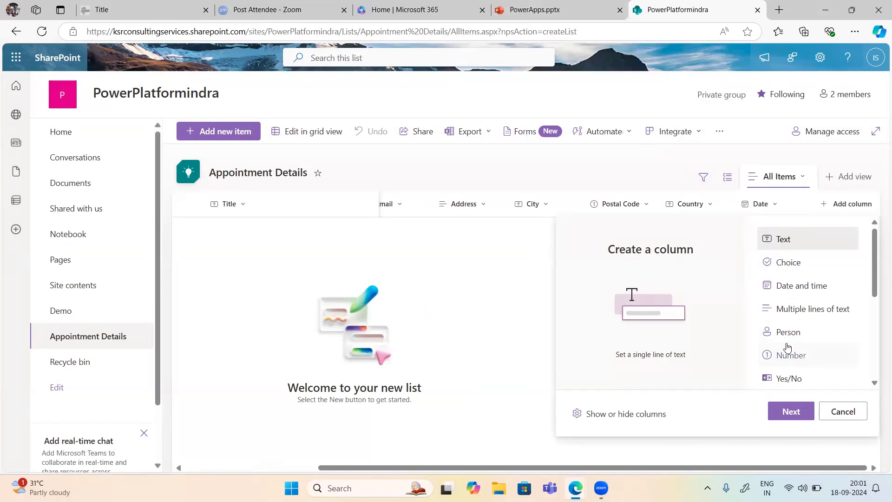
Step: Name the new column Service Line and set its type to Choice
{"action": "scroll", "coordinate": [787, 360], "scroll_direction": "down", "scroll_amount": 3}
{"action": "scroll", "coordinate": [787, 360], "scroll_direction": "up", "scroll_amount": 3}
{"action": "scroll", "coordinate": [786, 342], "scroll_direction": "down", "scroll_amount": 1}
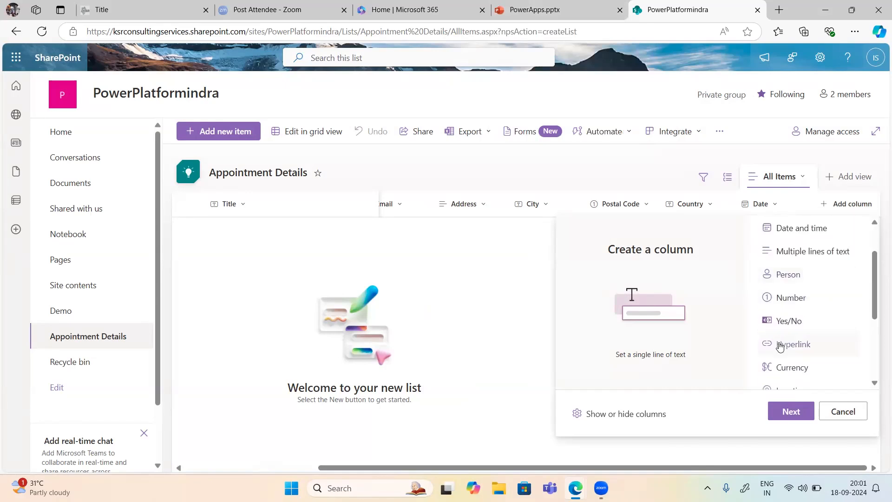
{"action": "left_click", "coordinate": [791, 412]}
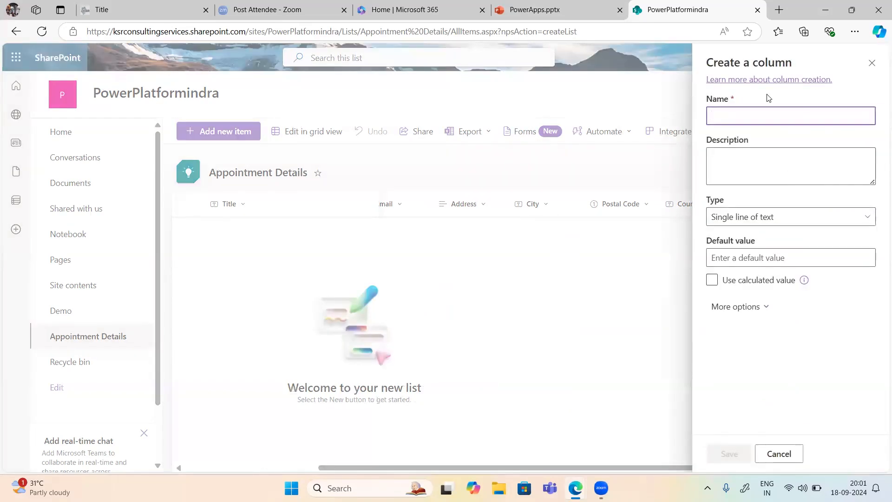
{"action": "left_click", "coordinate": [529, 9]}
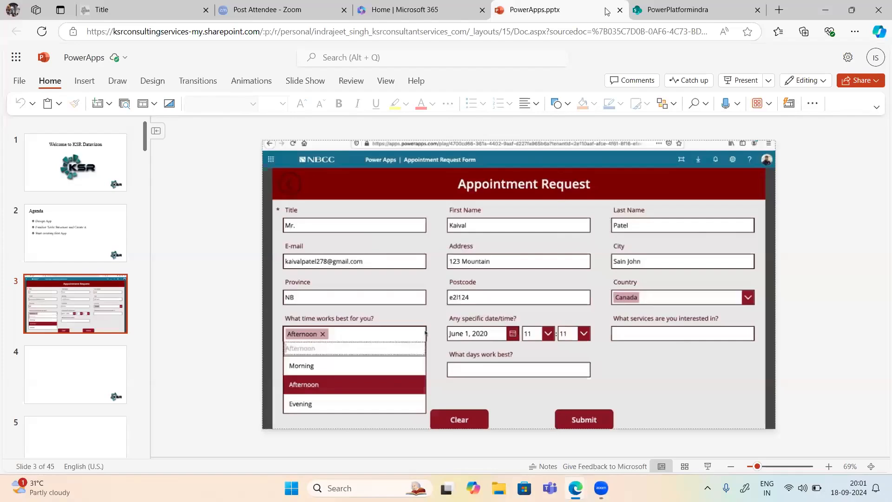
{"action": "left_click", "coordinate": [692, 15]}
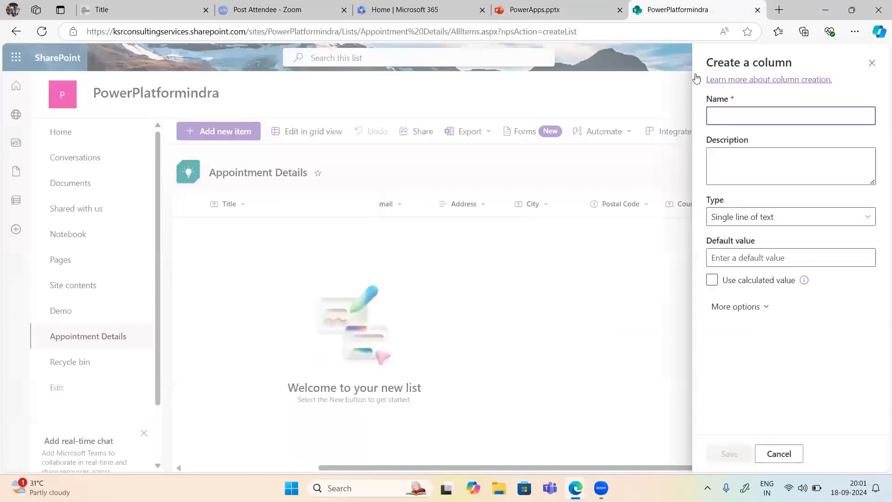
{"action": "left_click", "coordinate": [737, 111]}
{"action": "type", "text": "Servic"}
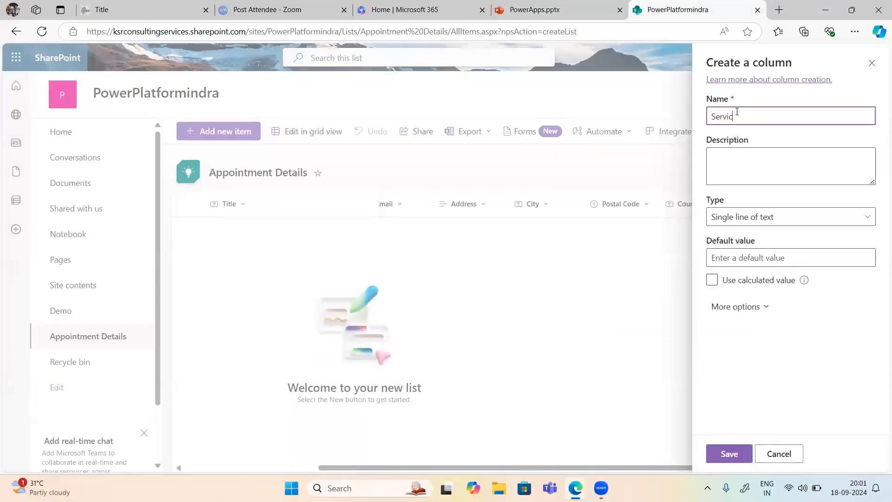
{"action": "type", "text": "e Line"}
{"action": "left_click", "coordinate": [747, 218]}
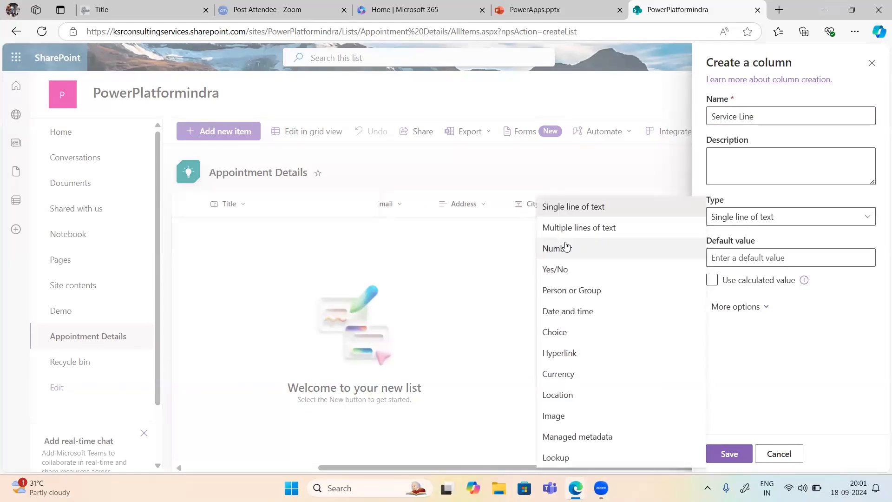
{"action": "left_click", "coordinate": [555, 340]}
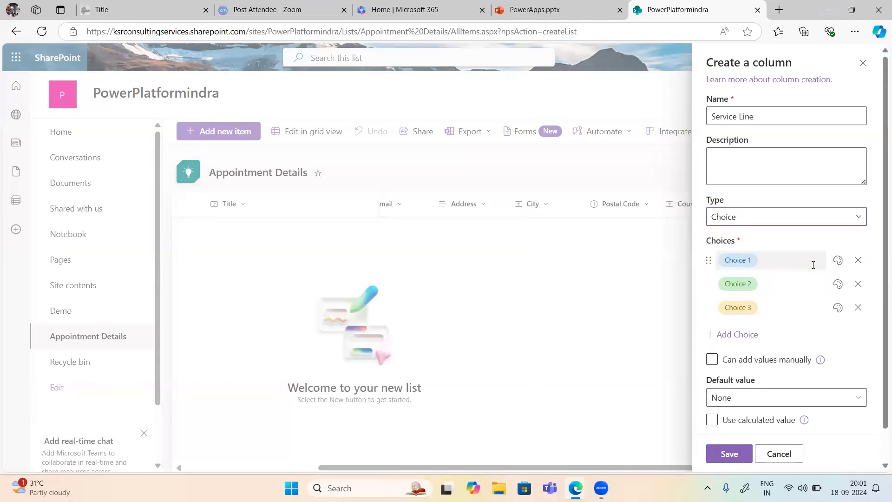
Step: Replace the placeholder choices with Dental, Physician and Ortho
{"action": "left_click", "coordinate": [748, 261]}
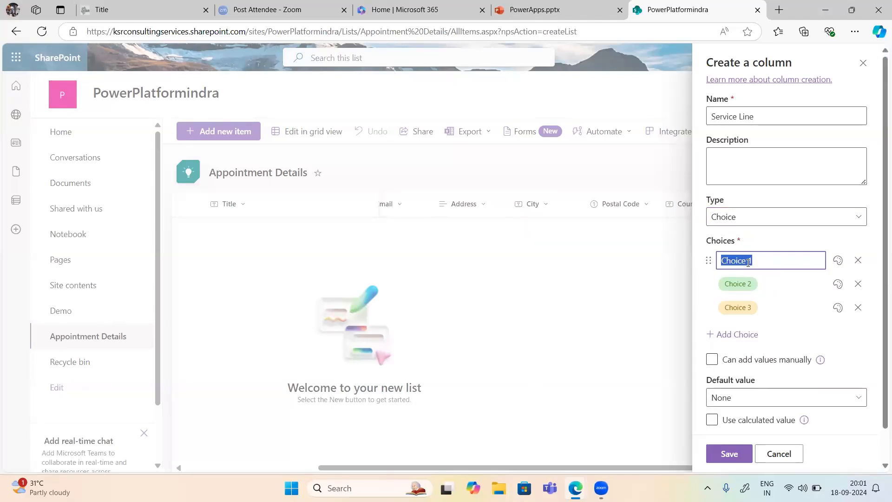
{"action": "key", "text": "BackSpace"}
{"action": "type", "text": "Denatl"}
{"action": "key", "text": "BackSpace"}
{"action": "key", "text": "BackSpace"}
{"action": "type", "text": "tal"}
{"action": "left_click", "coordinate": [743, 282]}
{"action": "type", "text": "Physician"}
{"action": "left_click", "coordinate": [740, 309]}
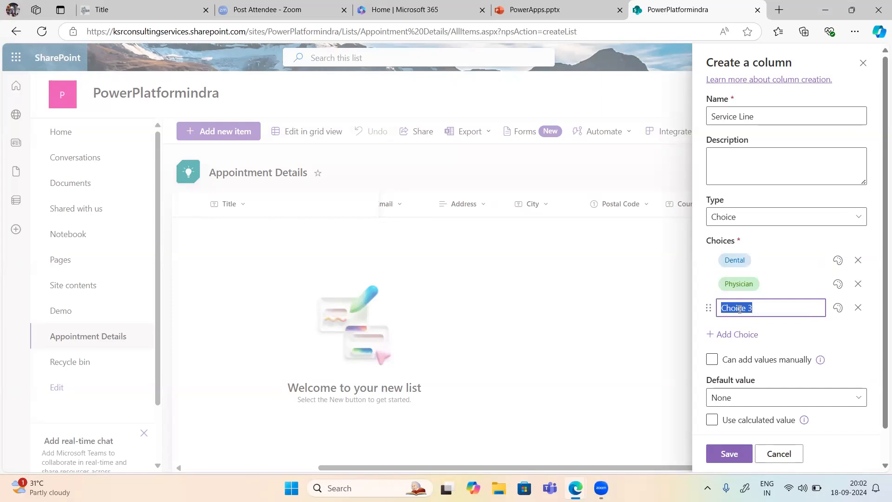
{"action": "key", "text": "BackSpace"}
{"action": "type", "text": "Ortho"}
{"action": "left_click", "coordinate": [783, 333]}
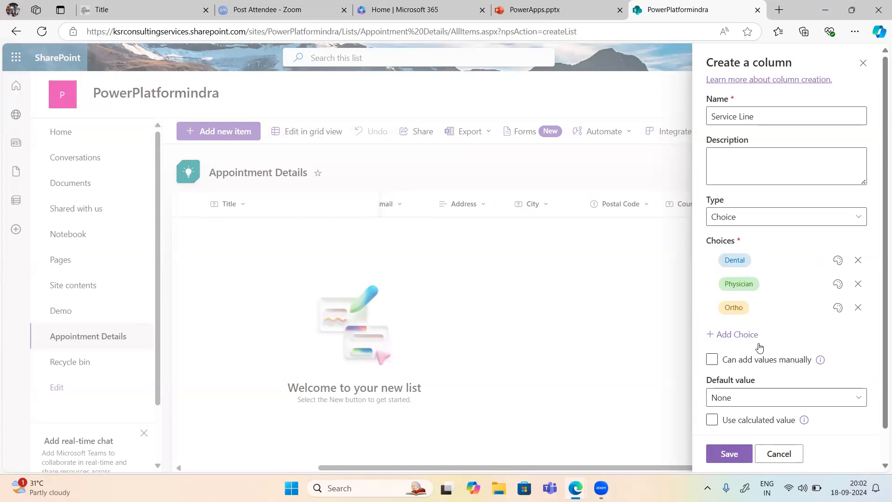
Step: Leave the default value as None and save the Service Line column
{"action": "scroll", "coordinate": [760, 348], "scroll_direction": "down", "scroll_amount": 1}
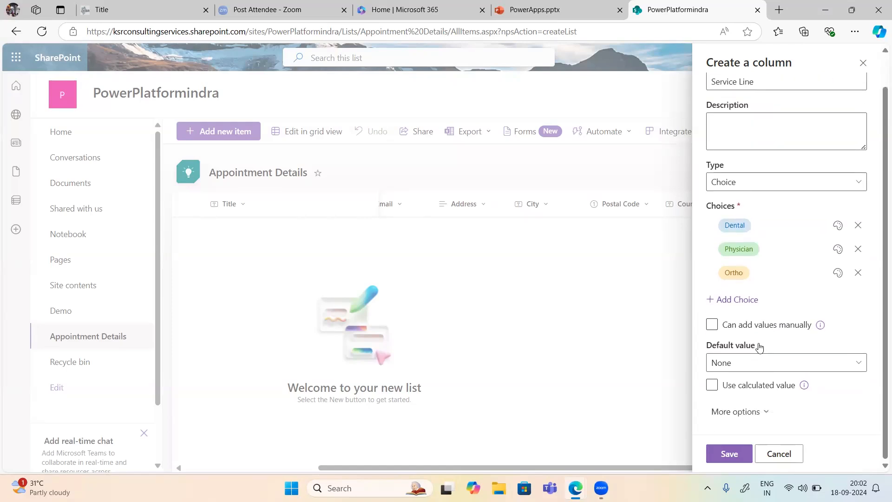
{"action": "left_click", "coordinate": [736, 368]}
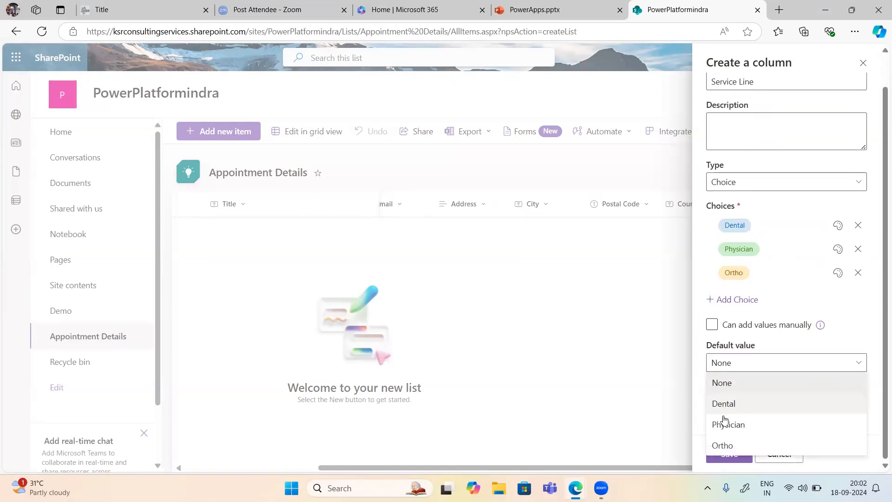
{"action": "left_click", "coordinate": [738, 388]}
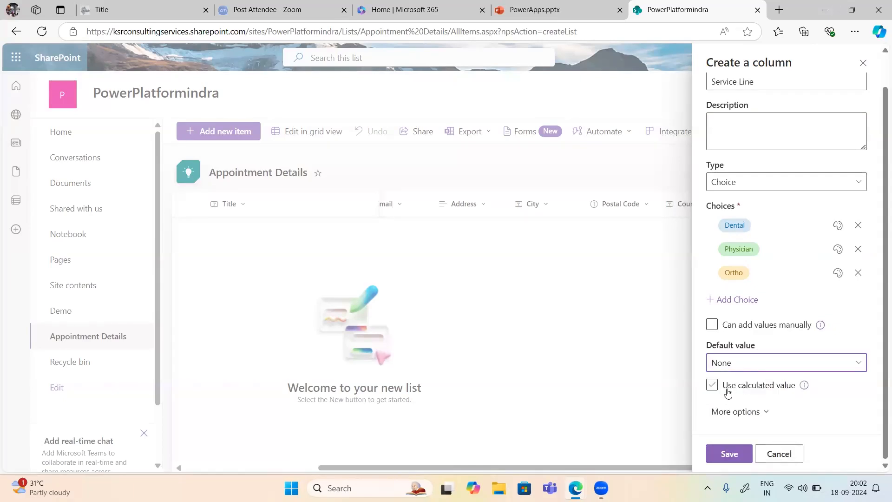
{"action": "left_click", "coordinate": [731, 450]}
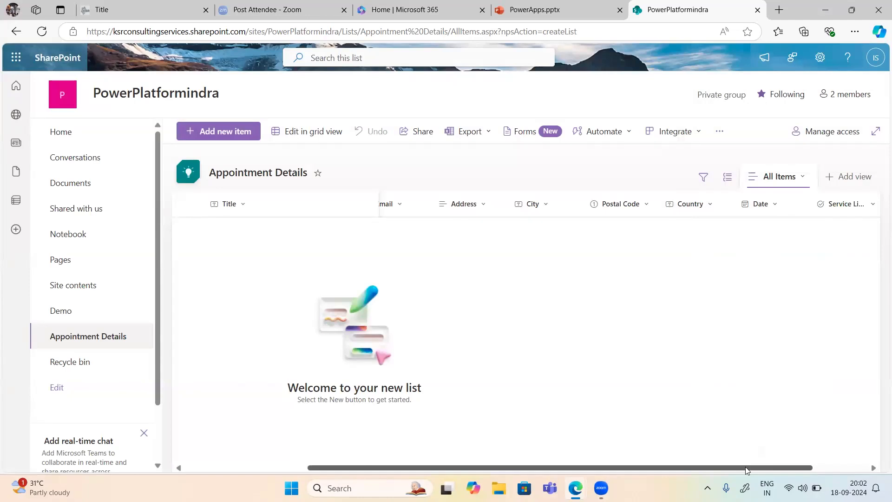
Step: Review the Country column's settings, cancel its deletion, then begin another new column
{"action": "scroll", "coordinate": [745, 467], "scroll_direction": "right", "scroll_amount": 2}
{"action": "left_click_drag", "start_coordinate": [440, 467], "coordinate": [460, 467]}
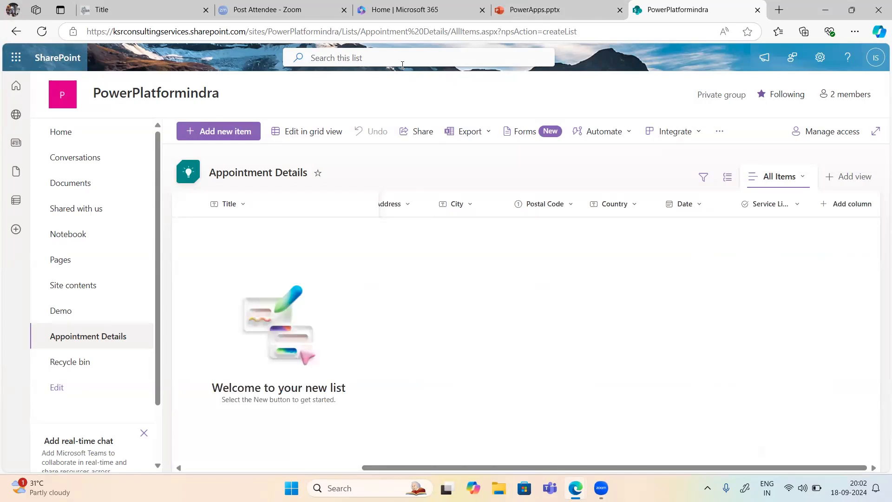
{"action": "left_click", "coordinate": [623, 206]}
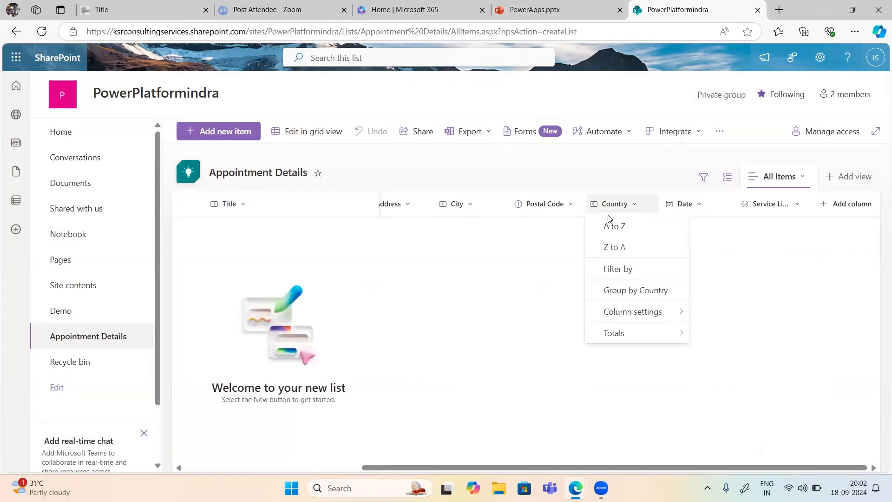
{"action": "mouse_move", "coordinate": [640, 320]}
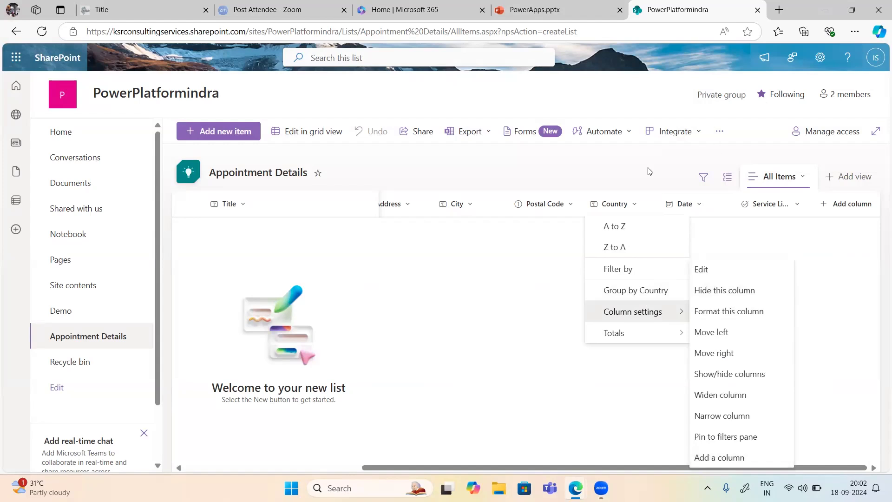
{"action": "left_click", "coordinate": [700, 269]}
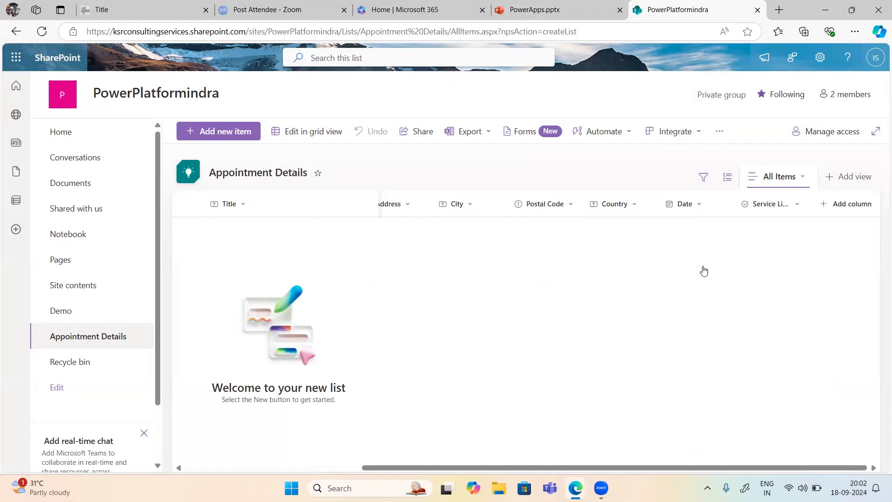
{"action": "left_click", "coordinate": [731, 224]}
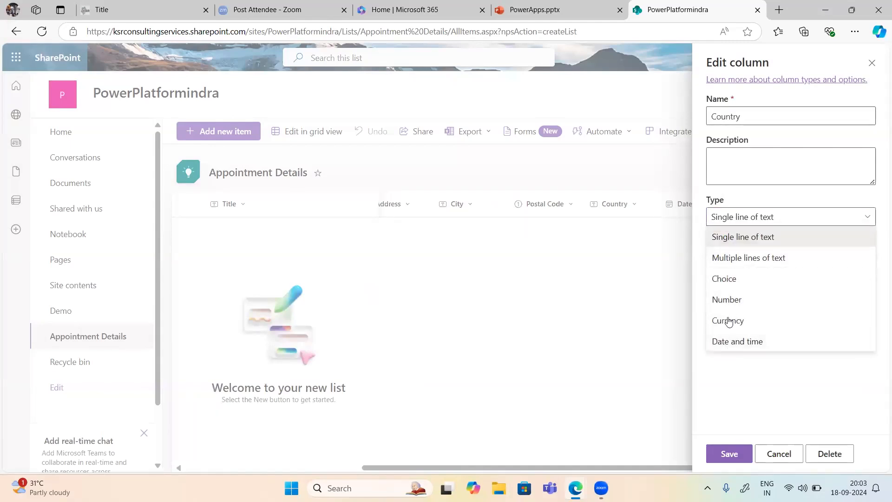
{"action": "left_click", "coordinate": [830, 453]}
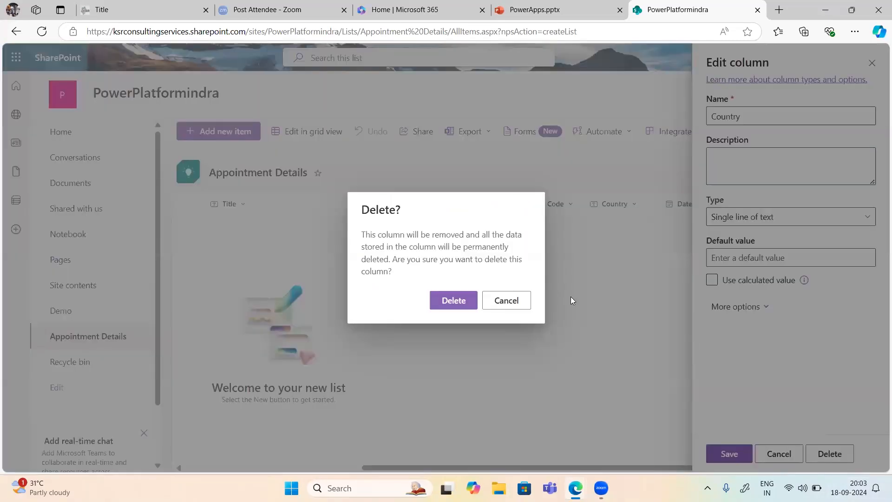
{"action": "left_click", "coordinate": [523, 301]}
{"action": "left_click", "coordinate": [773, 457]}
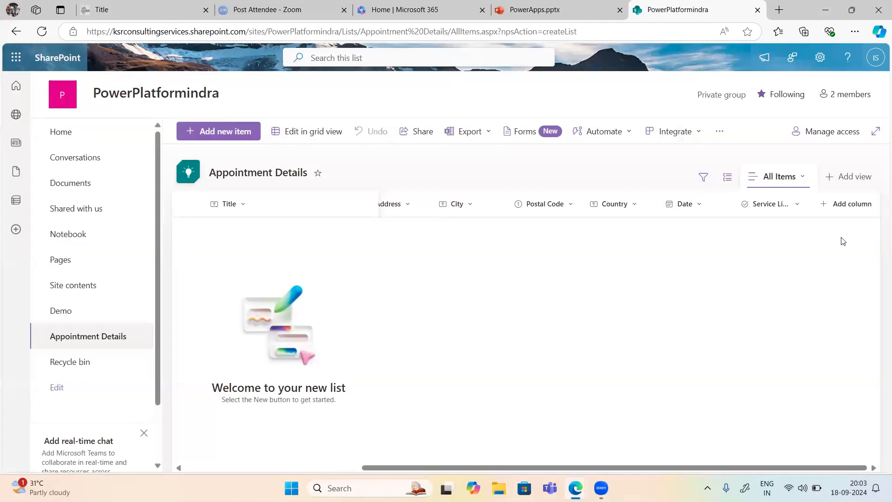
{"action": "left_click", "coordinate": [844, 205]}
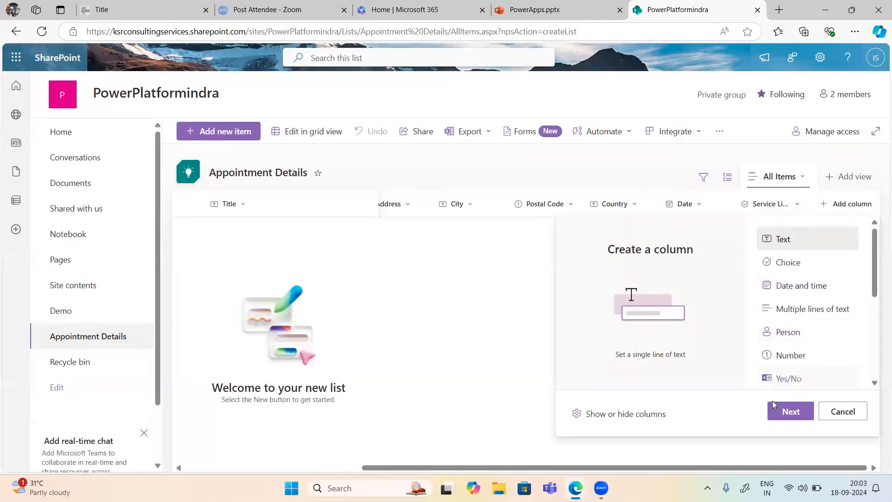
Step: Abandon the new Single line of text column so nothing is added to Appointment Details
{"action": "left_click", "coordinate": [781, 412]}
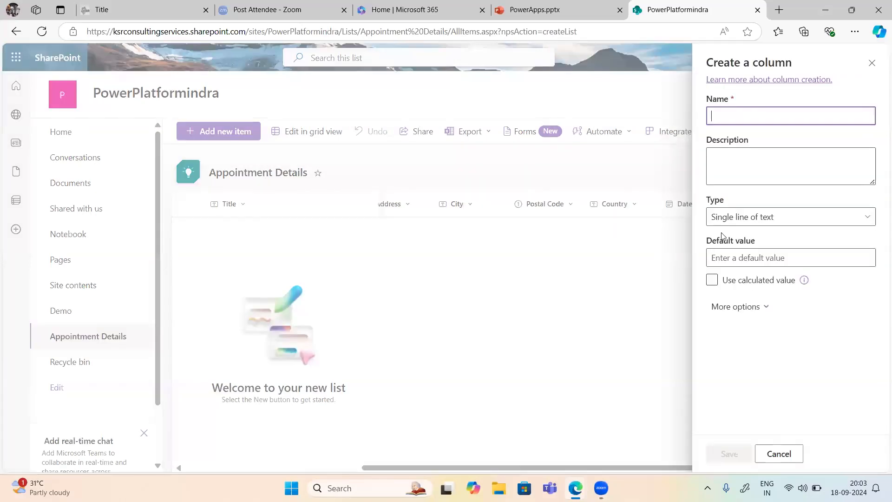
{"action": "left_click", "coordinate": [723, 216]}
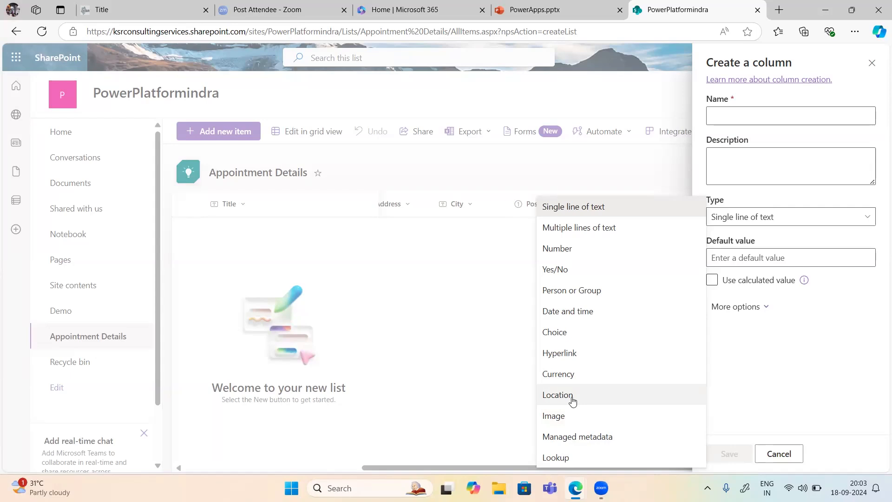
{"action": "left_click", "coordinate": [782, 410]}
{"action": "left_click", "coordinate": [779, 453]}
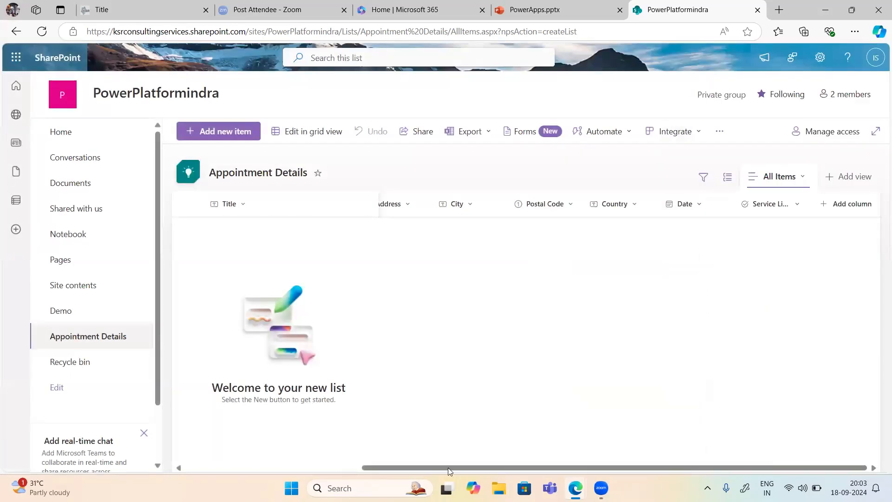
{"action": "left_click_drag", "start_coordinate": [433, 468], "coordinate": [256, 467]}
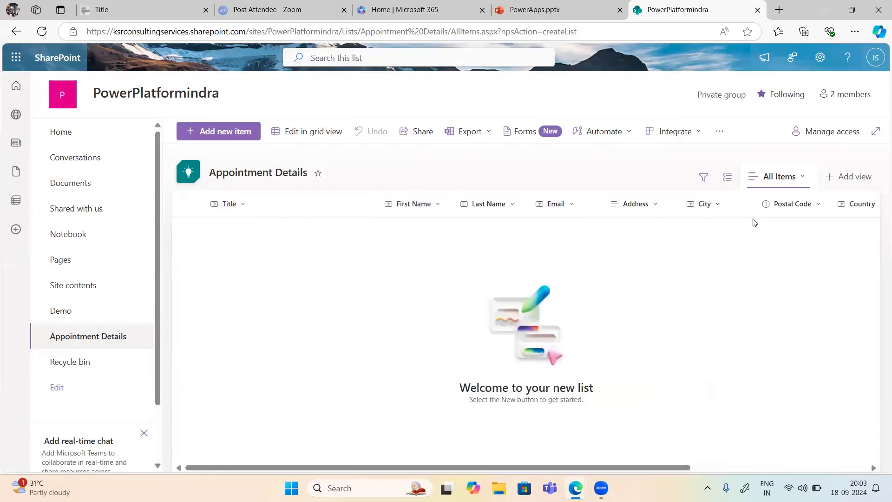
{"action": "left_click", "coordinate": [483, 131]}
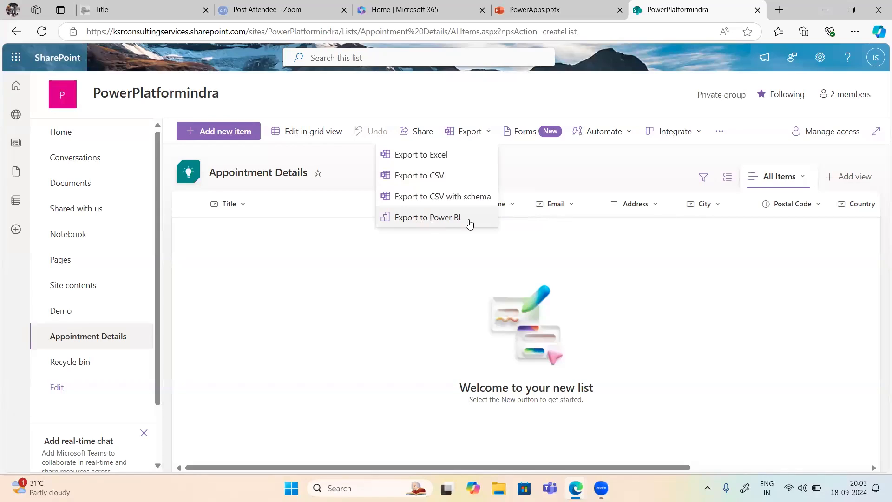
{"action": "left_click", "coordinate": [548, 173]}
{"action": "left_click", "coordinate": [602, 133]}
{"action": "mouse_move", "coordinate": [617, 159]}
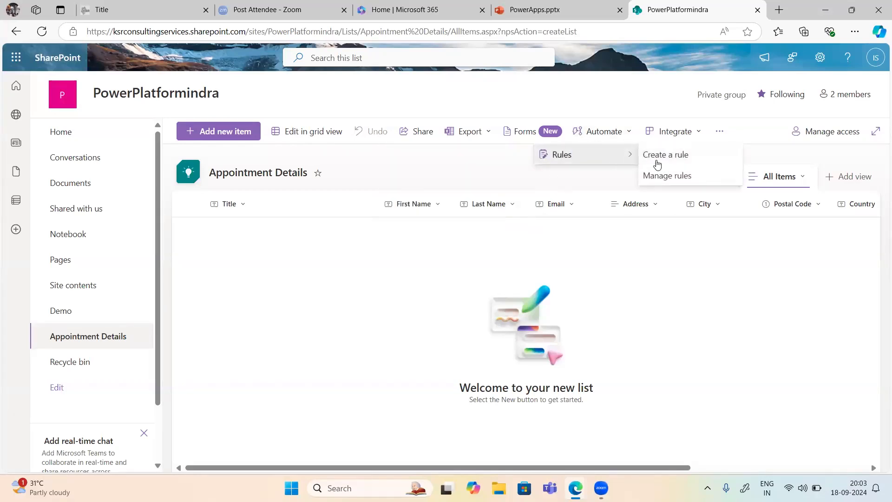
{"action": "left_click", "coordinate": [674, 135]}
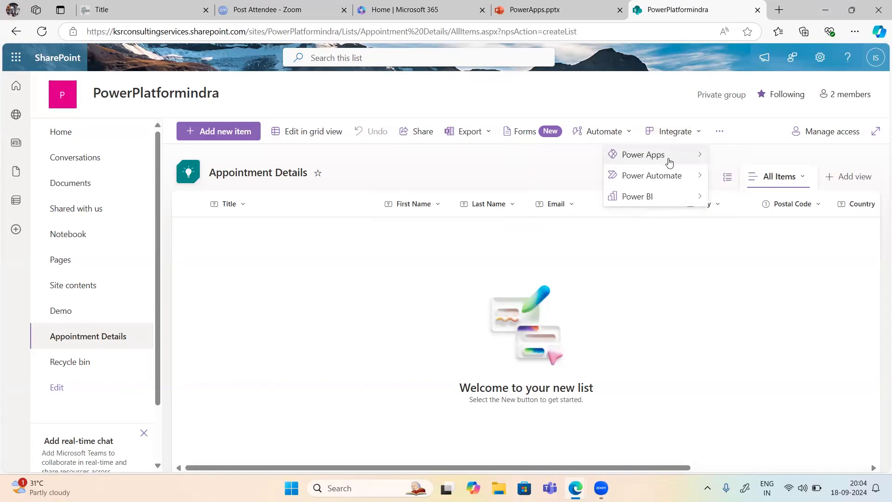
{"action": "mouse_move", "coordinate": [609, 200]}
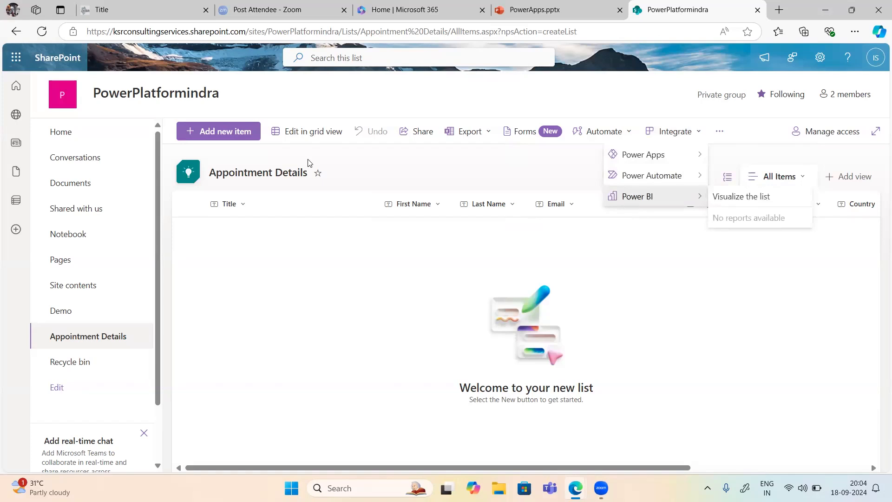
{"action": "left_click", "coordinate": [454, 186]}
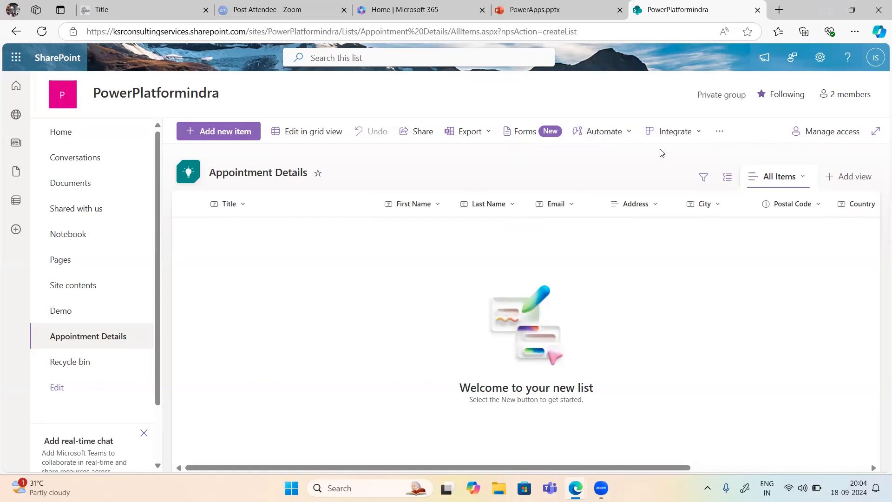
Step: Start a new appointment item with Title 'Mr.' and enter the contact's first name, last name and e-mail
{"action": "left_click", "coordinate": [238, 137]}
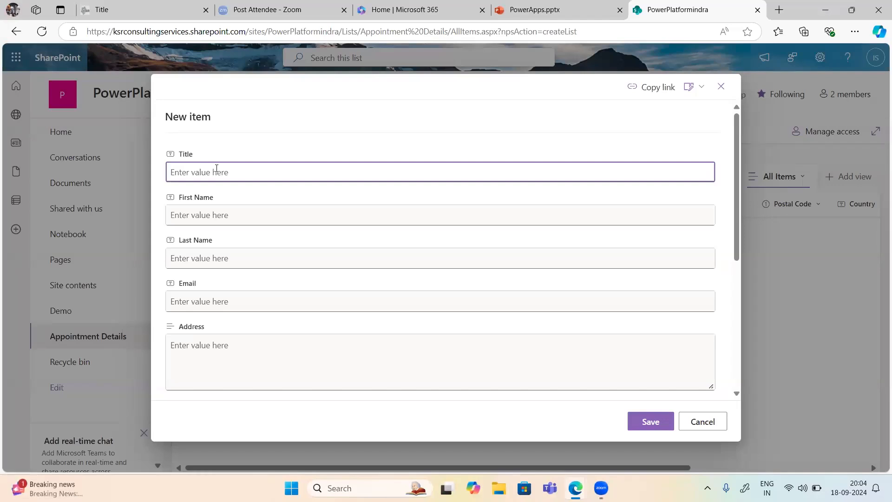
{"action": "type", "text": "Mr."}
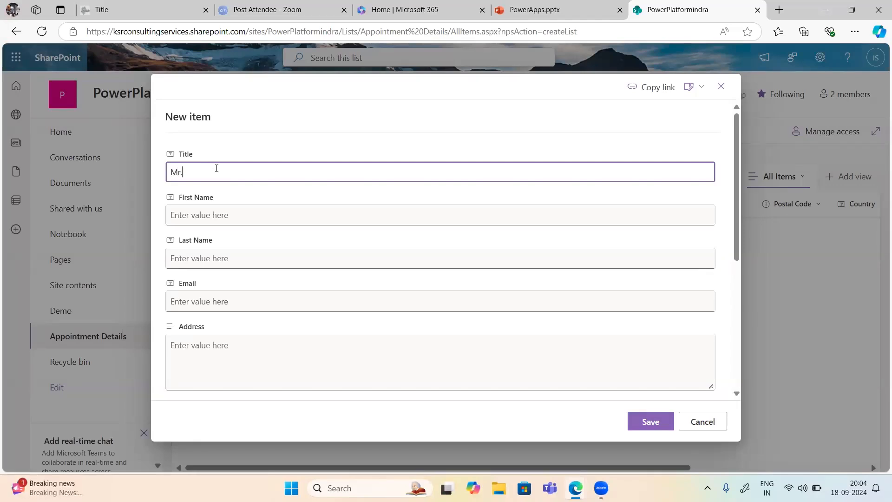
{"action": "left_click", "coordinate": [179, 215]}
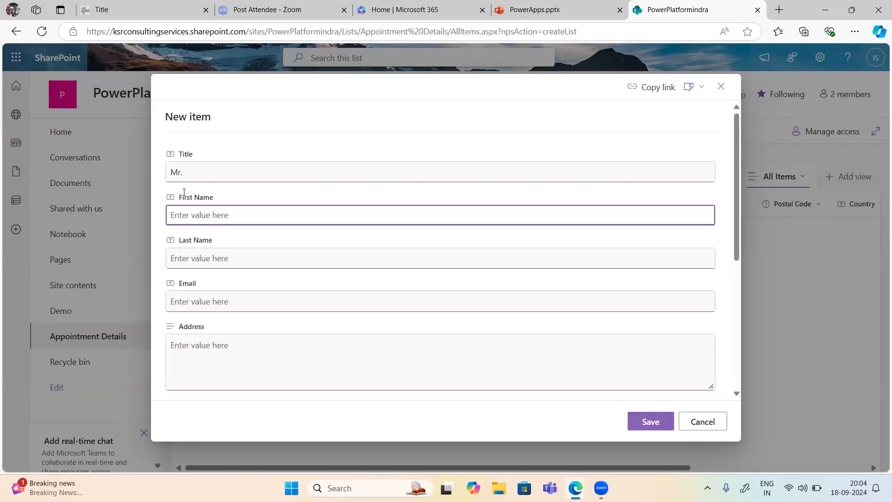
{"action": "left_click", "coordinate": [350, 64]}
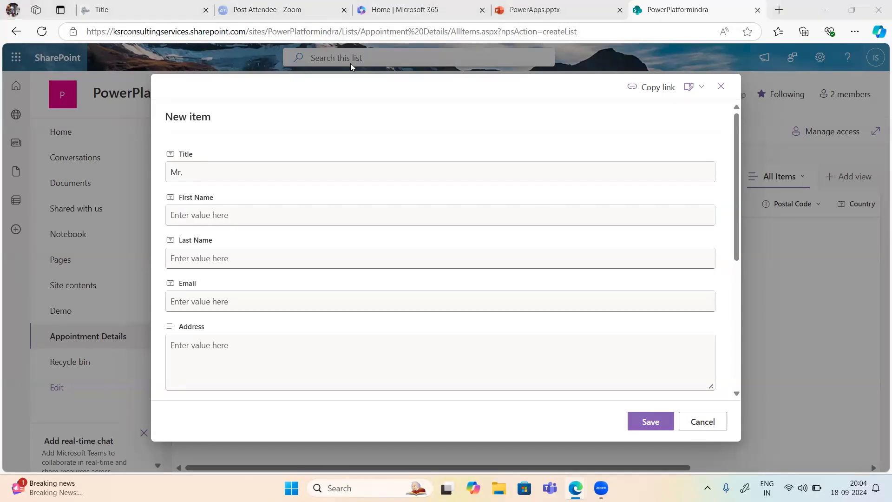
{"action": "left_click", "coordinate": [265, 211]}
{"action": "left_click", "coordinate": [197, 252]}
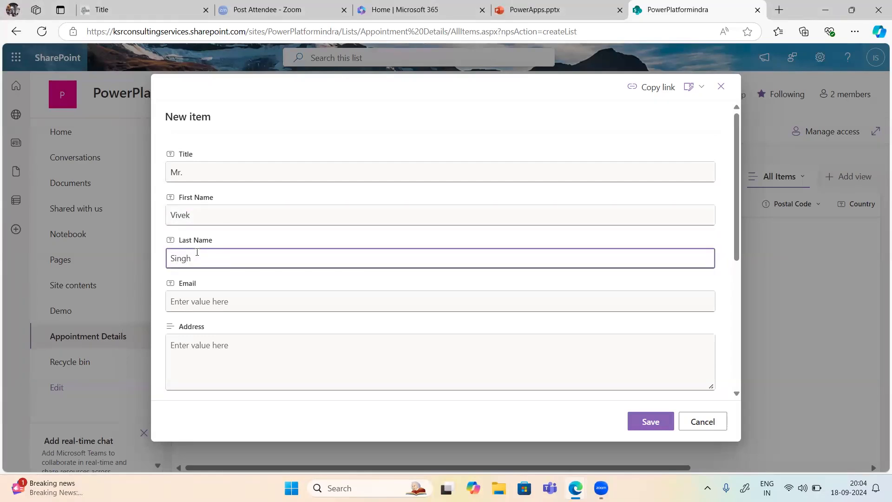
{"action": "left_click", "coordinate": [184, 302]}
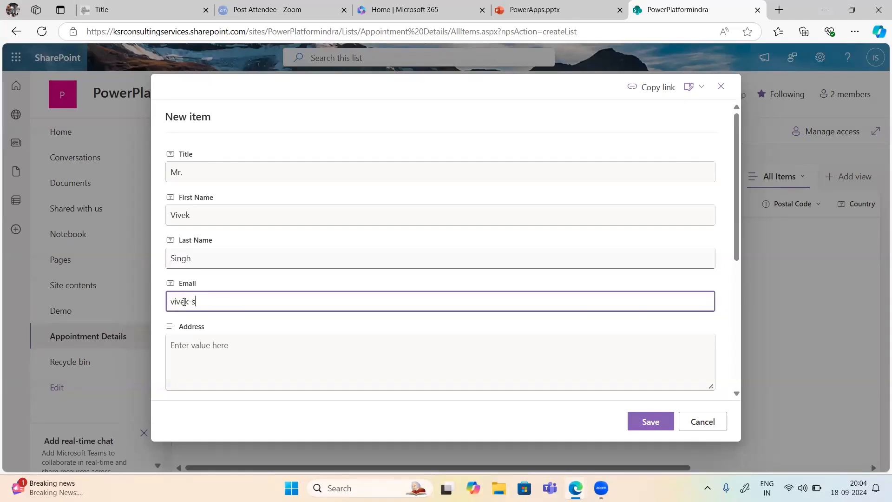
Step: Fill in the street address, city Bangalore, the postal code and country India
{"action": "left_click", "coordinate": [188, 344]}
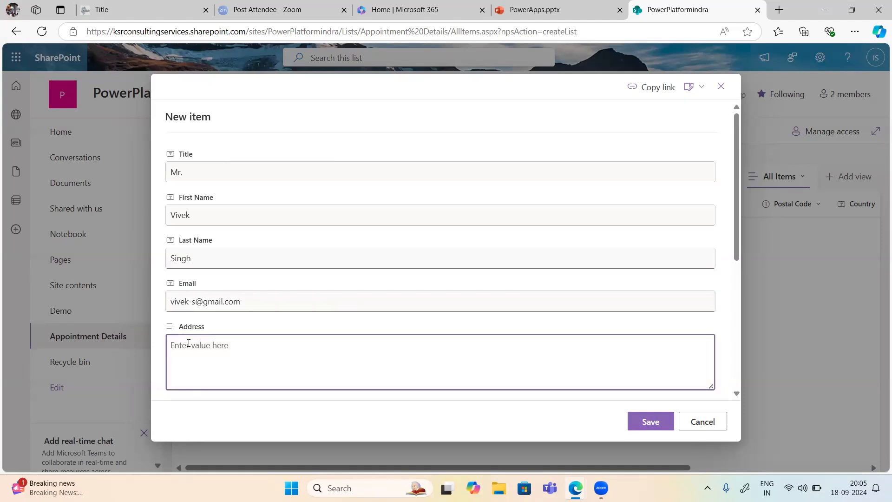
{"action": "scroll", "coordinate": [210, 346], "scroll_direction": "down", "scroll_amount": 5}
{"action": "left_click", "coordinate": [186, 165]}
{"action": "type", "text": "Bangalore"}
{"action": "left_click", "coordinate": [188, 210]}
{"action": "type", "text": "500"}
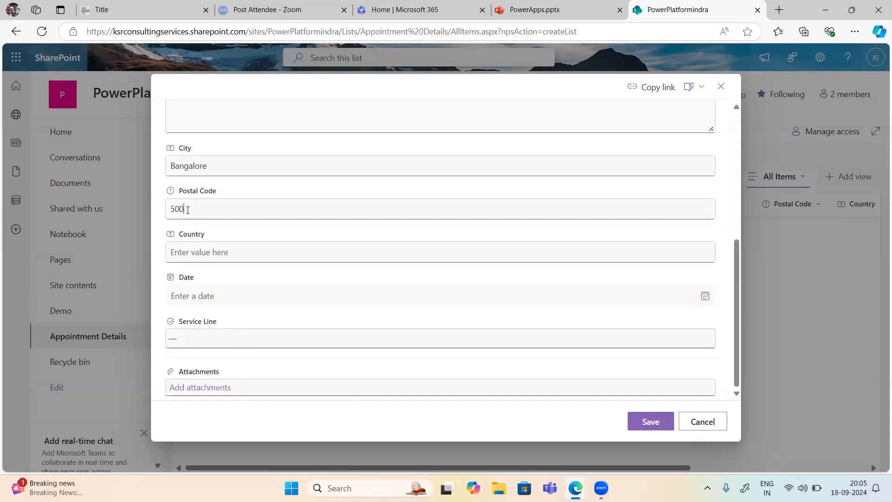
{"action": "type", "text": "840"}
{"action": "left_click", "coordinate": [185, 254]}
{"action": "type", "text": "India"}
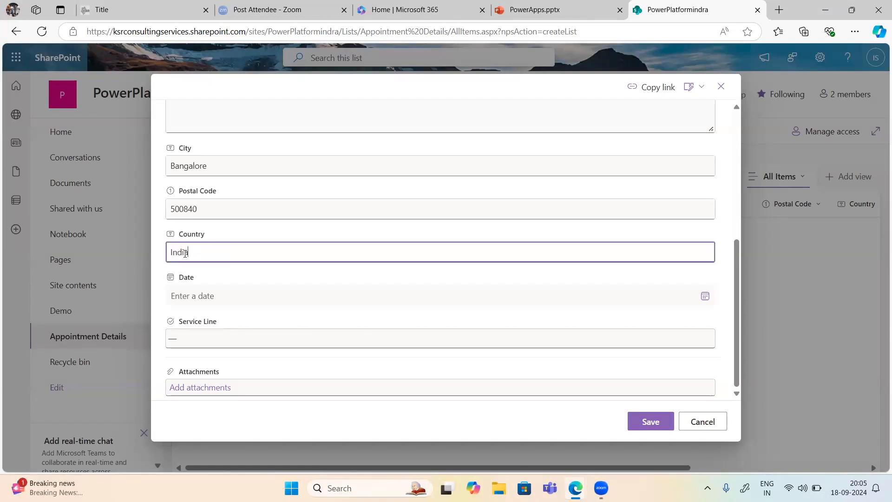
Step: Set the date to 9/19/2024, choose Physician as Service Line, and save the item
{"action": "key", "text": "Tab"}
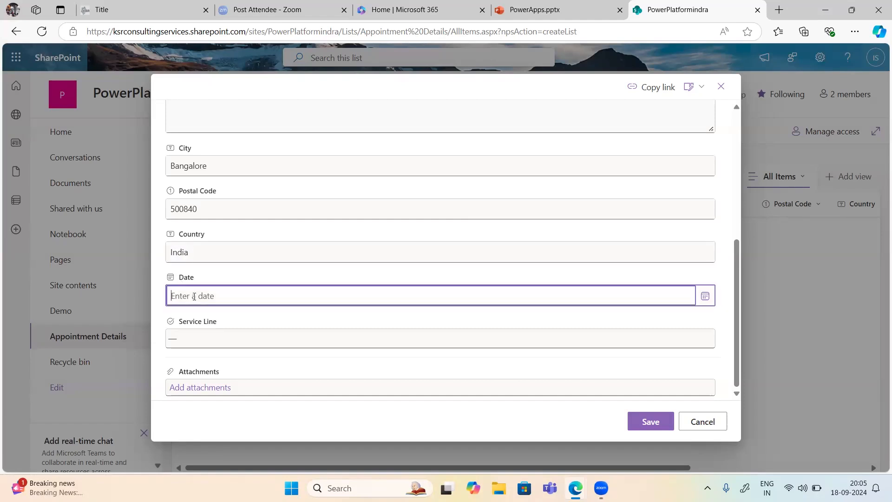
{"action": "left_click", "coordinate": [705, 297]}
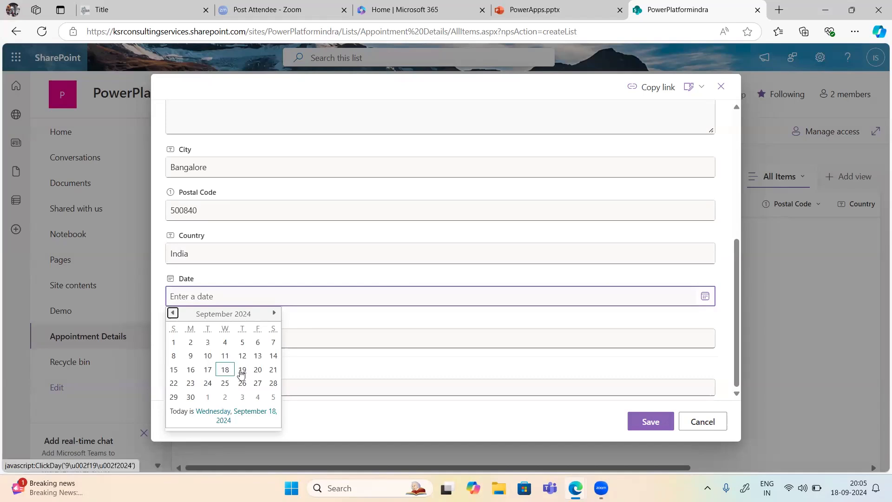
{"action": "left_click", "coordinate": [242, 370]}
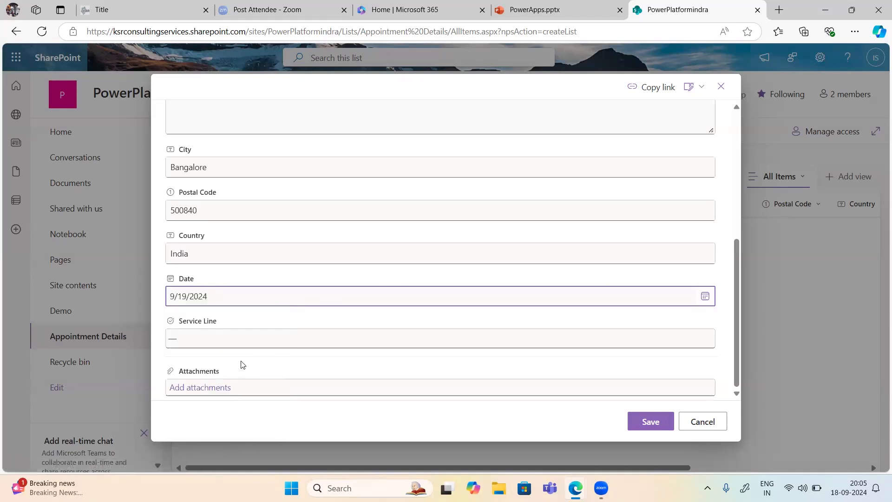
{"action": "left_click", "coordinate": [195, 341]}
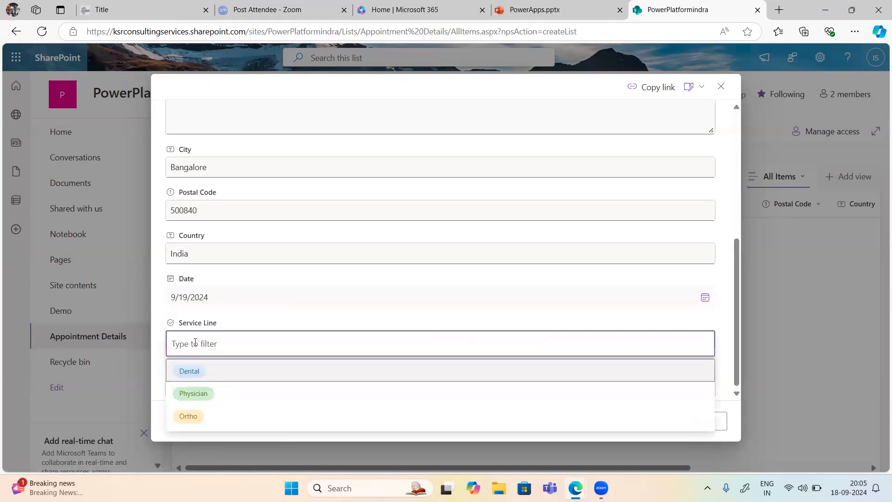
{"action": "left_click", "coordinate": [191, 398]}
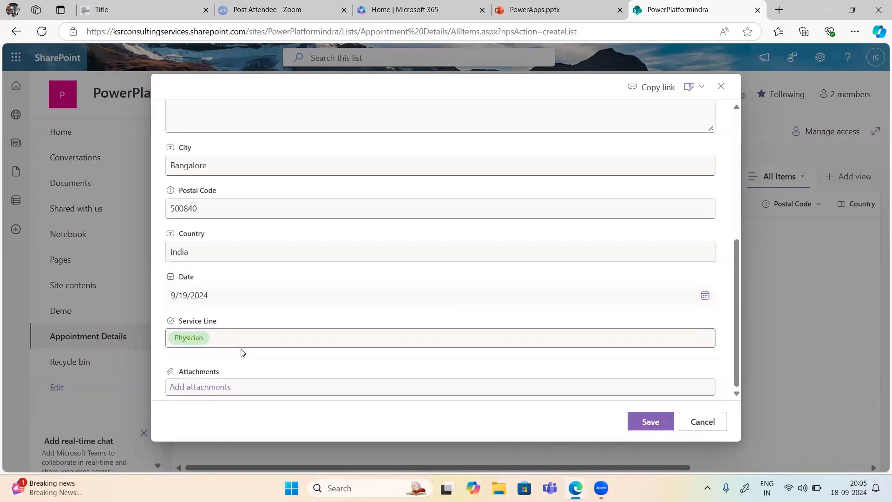
{"action": "left_click", "coordinate": [667, 422]}
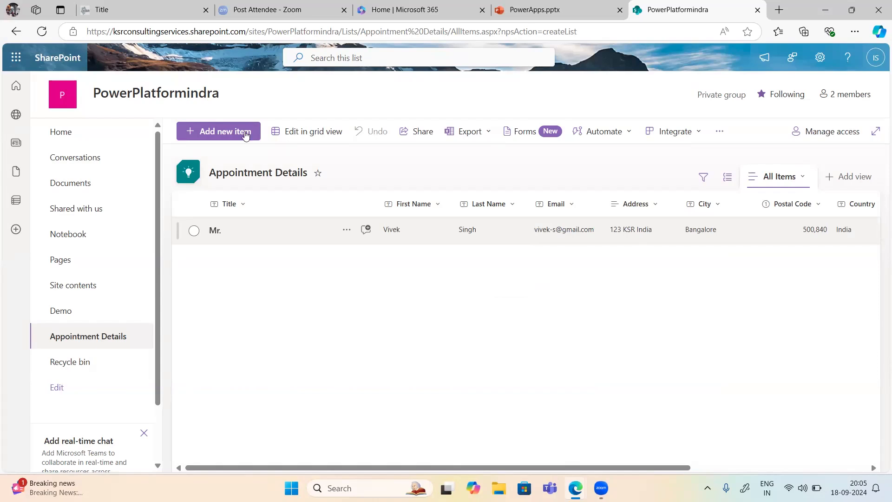
{"action": "left_click", "coordinate": [211, 134]}
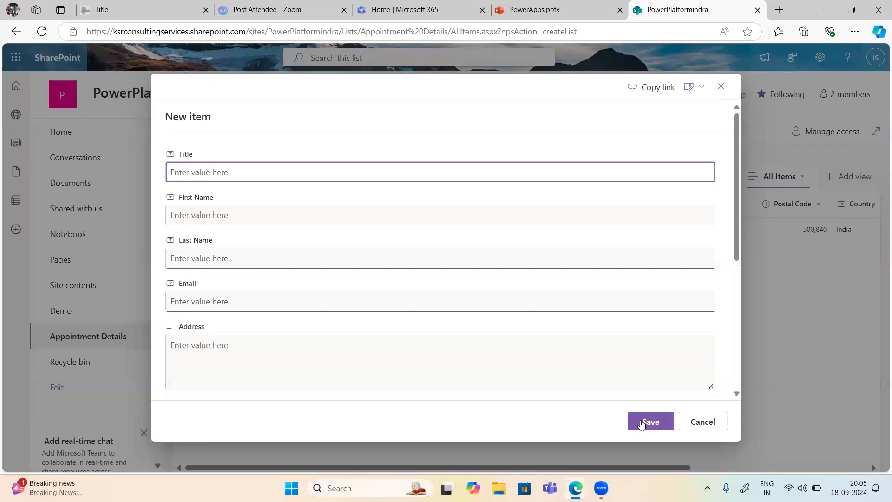
{"action": "left_click", "coordinate": [720, 87]}
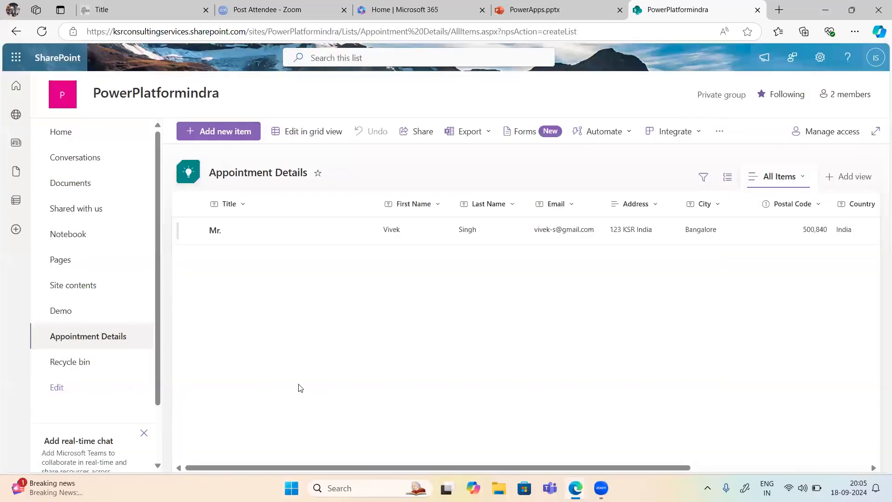
{"action": "left_click", "coordinate": [219, 133]}
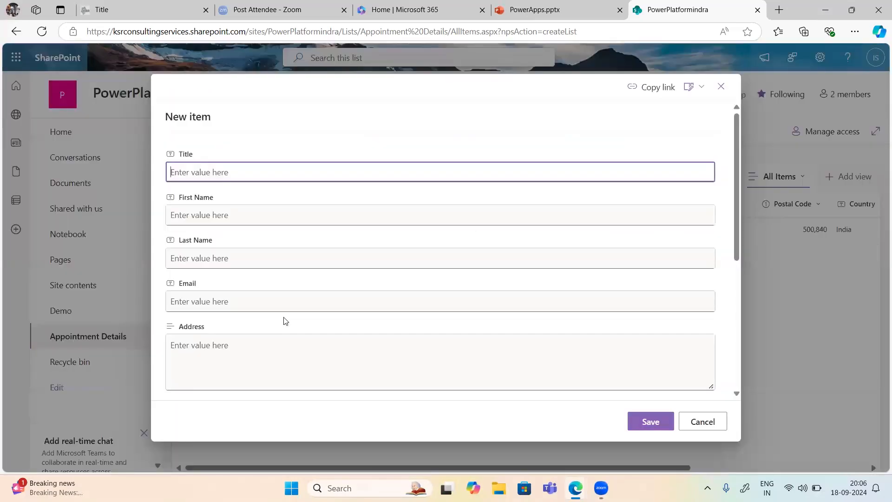
{"action": "scroll", "coordinate": [286, 321], "scroll_direction": "down", "scroll_amount": 5}
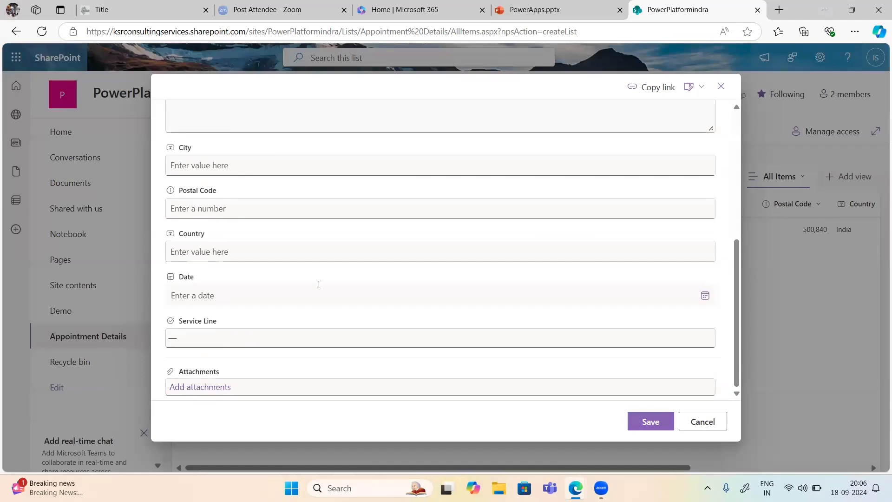
{"action": "scroll", "coordinate": [315, 285], "scroll_direction": "up", "scroll_amount": 2}
{"action": "scroll", "coordinate": [314, 285], "scroll_direction": "up", "scroll_amount": 4}
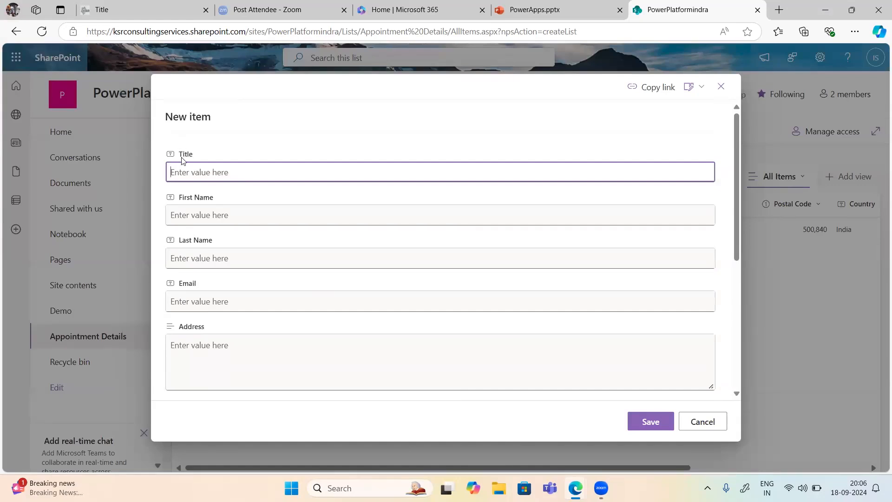
{"action": "scroll", "coordinate": [206, 165], "scroll_direction": "down", "scroll_amount": 1}
{"action": "scroll", "coordinate": [205, 165], "scroll_direction": "down", "scroll_amount": 5}
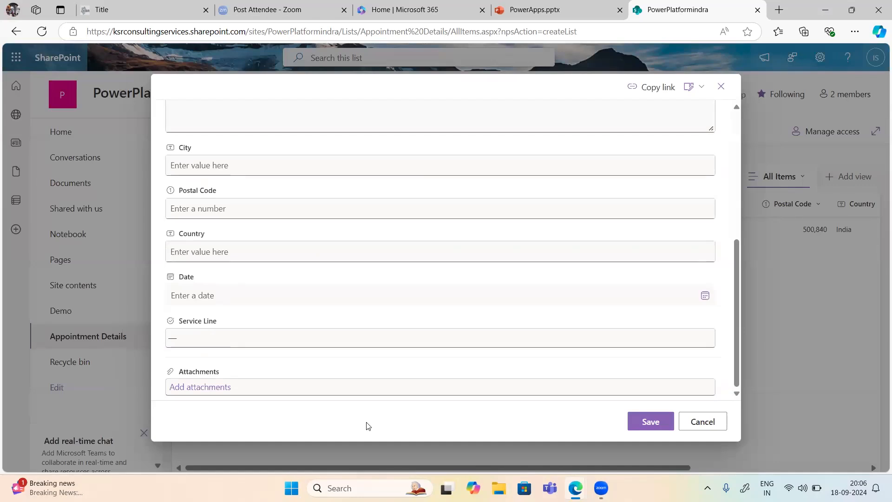
{"action": "left_click", "coordinate": [703, 423]}
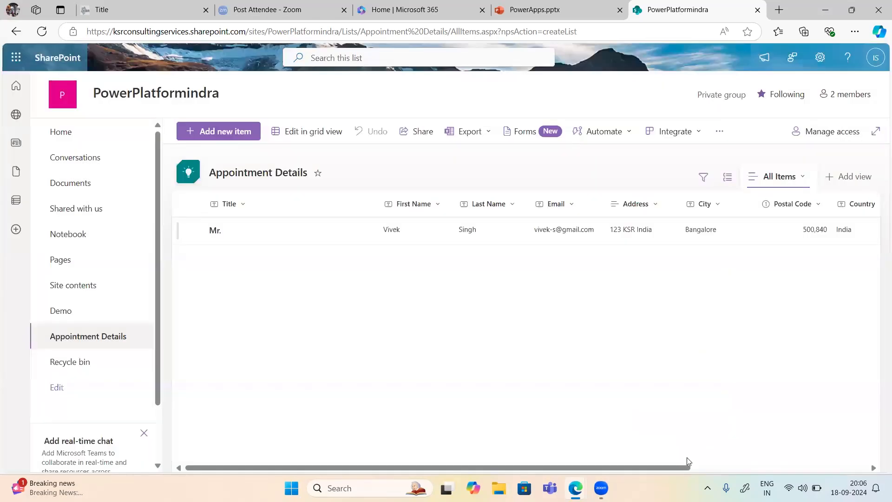
{"action": "left_click_drag", "start_coordinate": [690, 468], "coordinate": [880, 444]}
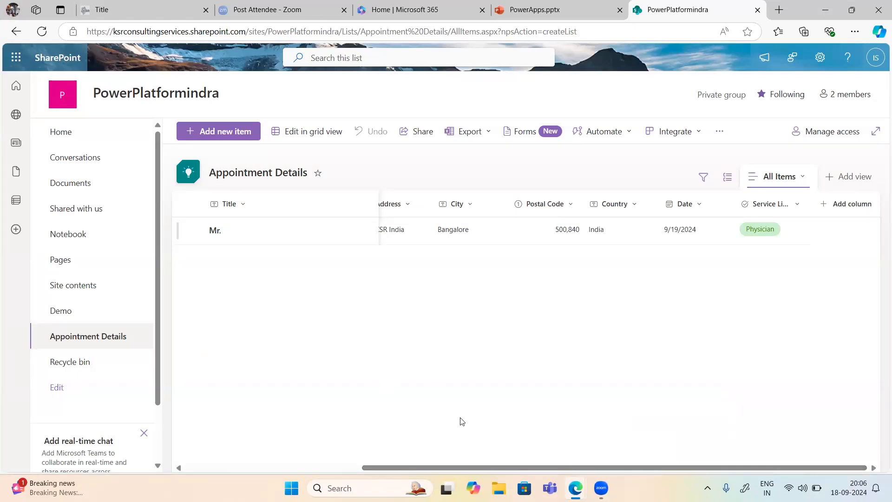
{"action": "double_click", "coordinate": [517, 229]}
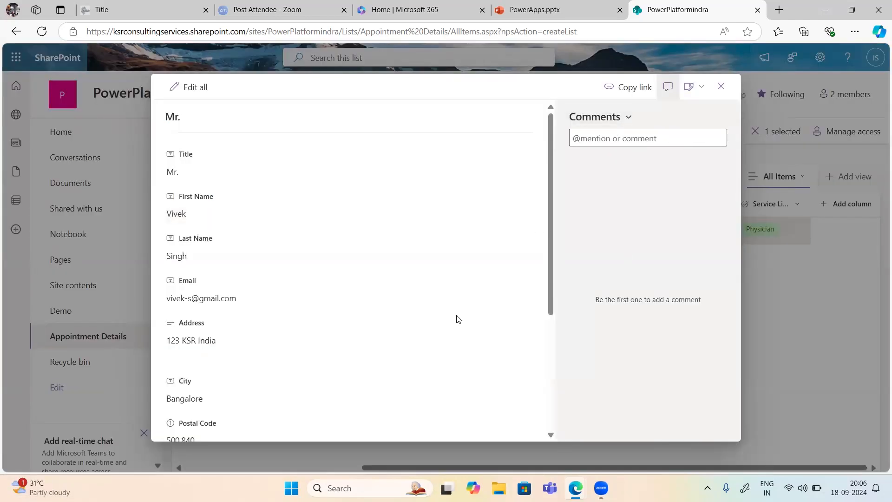
{"action": "scroll", "coordinate": [458, 319], "scroll_direction": "down", "scroll_amount": 4}
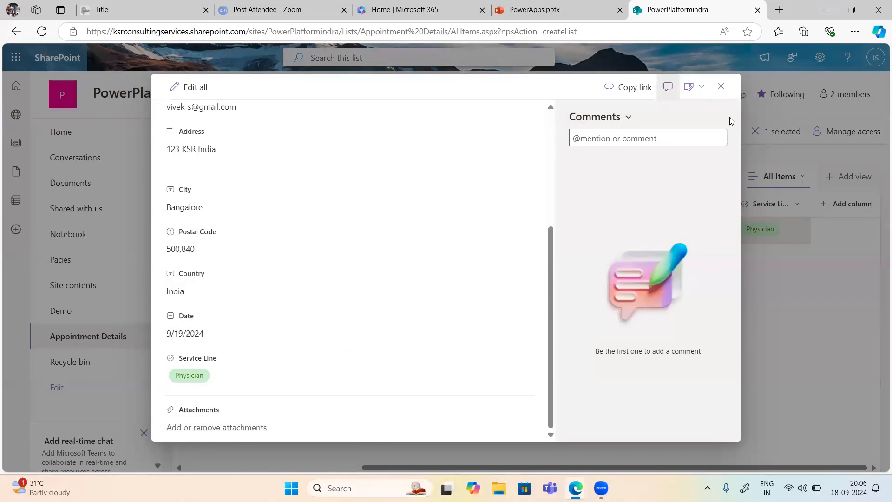
{"action": "left_click", "coordinate": [722, 89]}
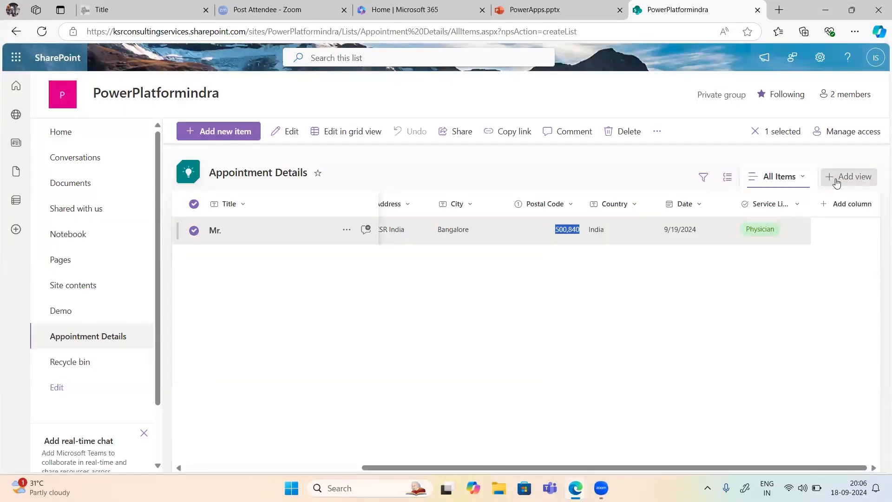
{"action": "left_click", "coordinate": [727, 183]}
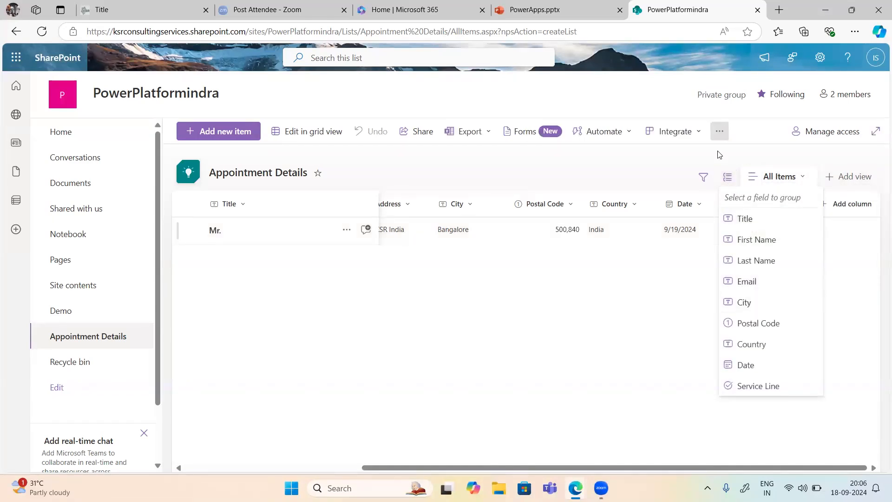
{"action": "left_click", "coordinate": [704, 178]}
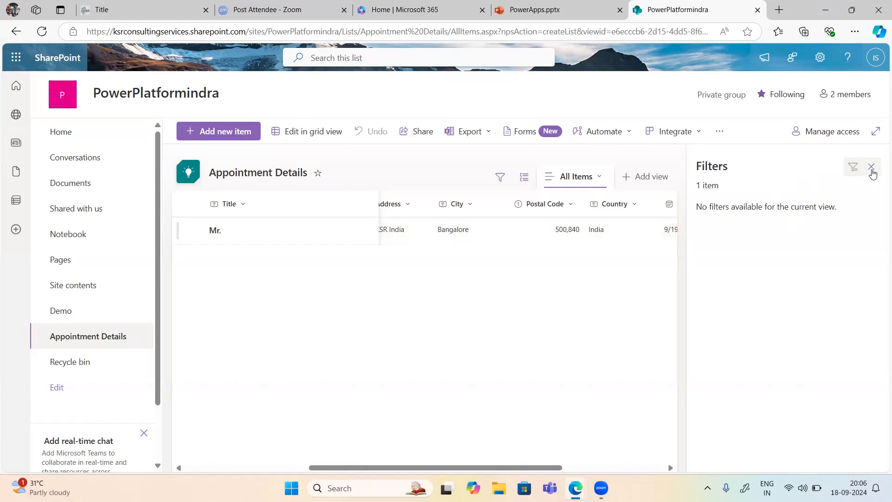
{"action": "left_click", "coordinate": [872, 169]}
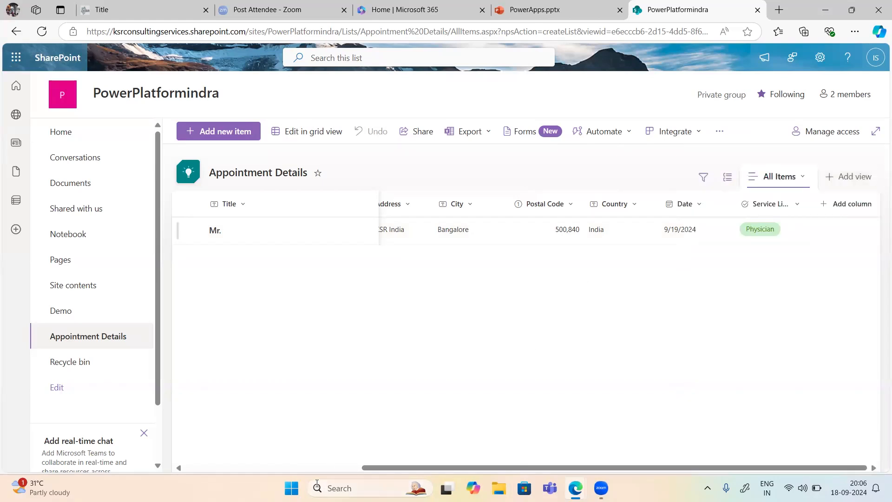
{"action": "left_click_drag", "start_coordinate": [377, 468], "coordinate": [190, 459]}
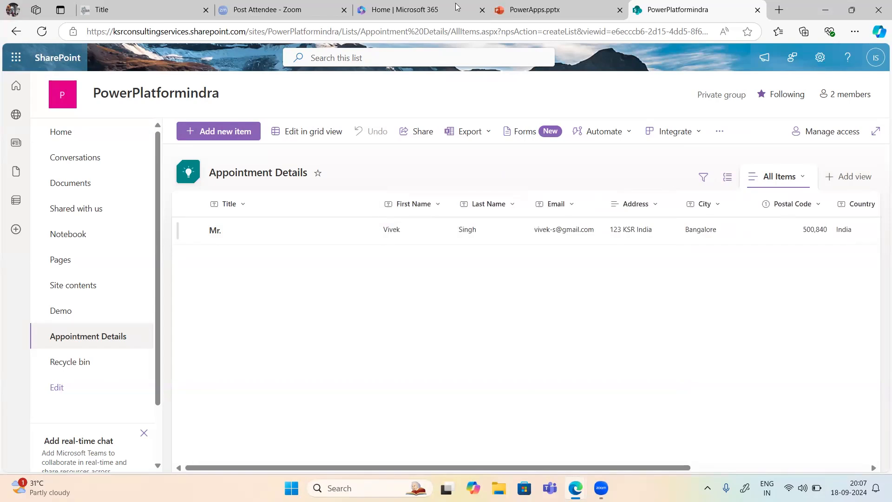
Step: Check the PowerApps.pptx form slide, then return to the InPrivate Power Apps Create your app page
{"action": "left_click", "coordinate": [535, 14]}
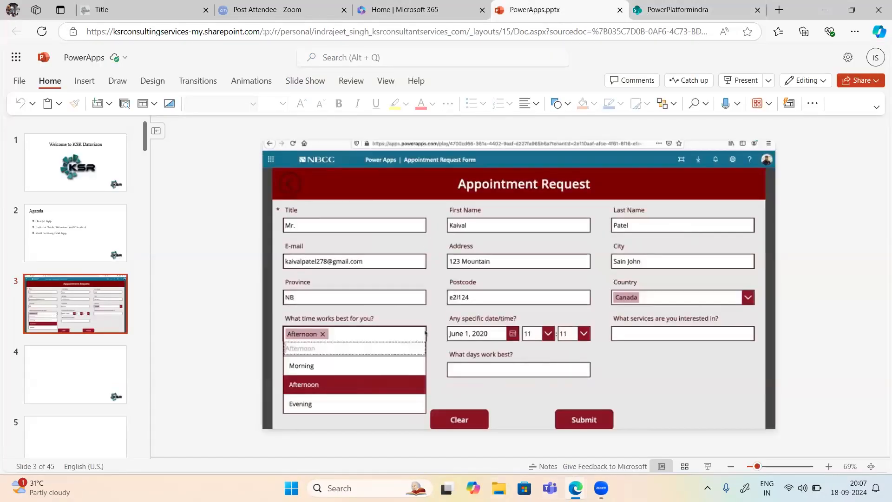
{"action": "mouse_move", "coordinate": [575, 487]}
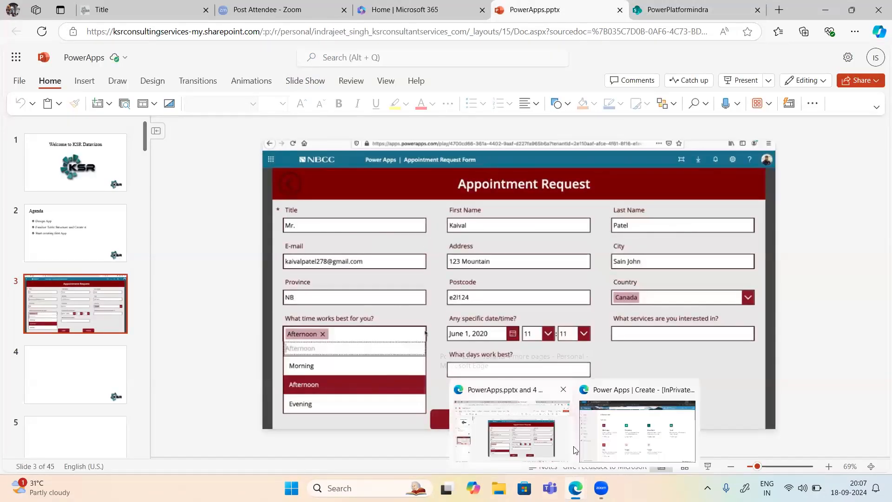
{"action": "left_click", "coordinate": [638, 430]}
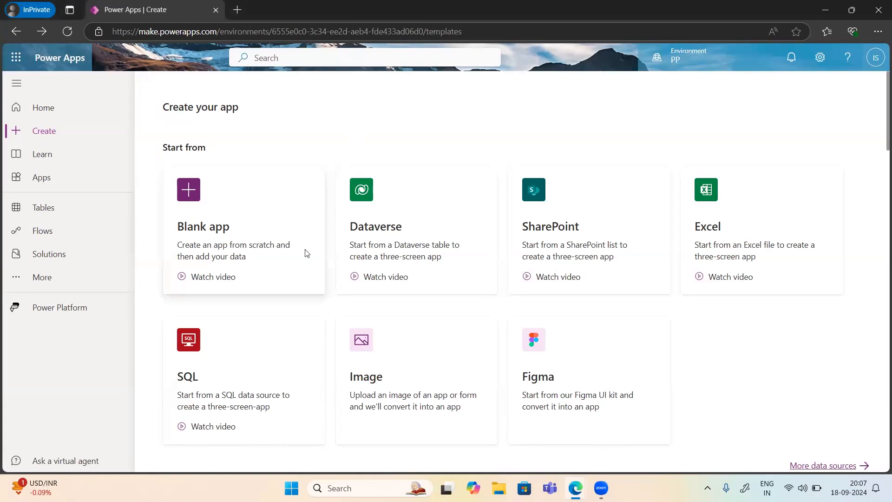
Step: Choose Blank app > Blank canvas app and name it 'Appointment Manager' in Tablet format
{"action": "left_click", "coordinate": [214, 246]}
{"action": "left_click", "coordinate": [240, 391]}
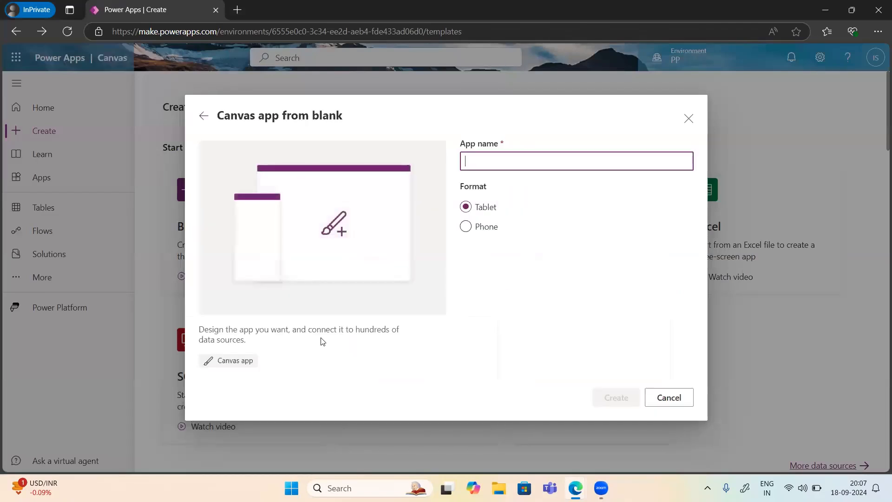
{"action": "type", "text": "Appoo"}
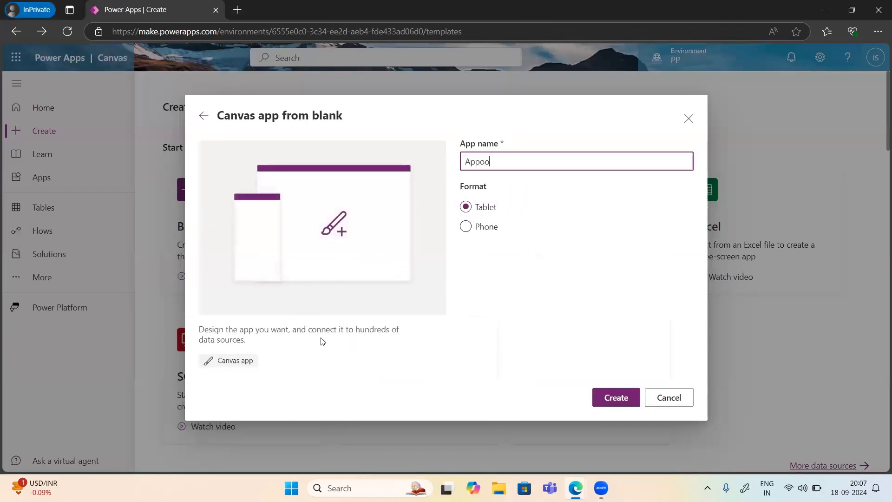
{"action": "key", "text": "BackSpace"}
{"action": "type", "text": "intment Schedular"}
{"action": "left_click_drag", "start_coordinate": [551, 162], "coordinate": [516, 162]}
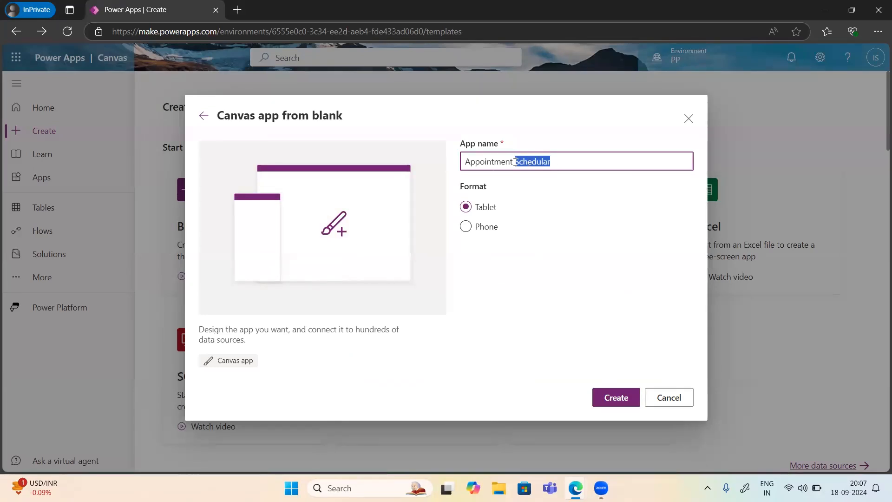
{"action": "key", "text": "BackSpace"}
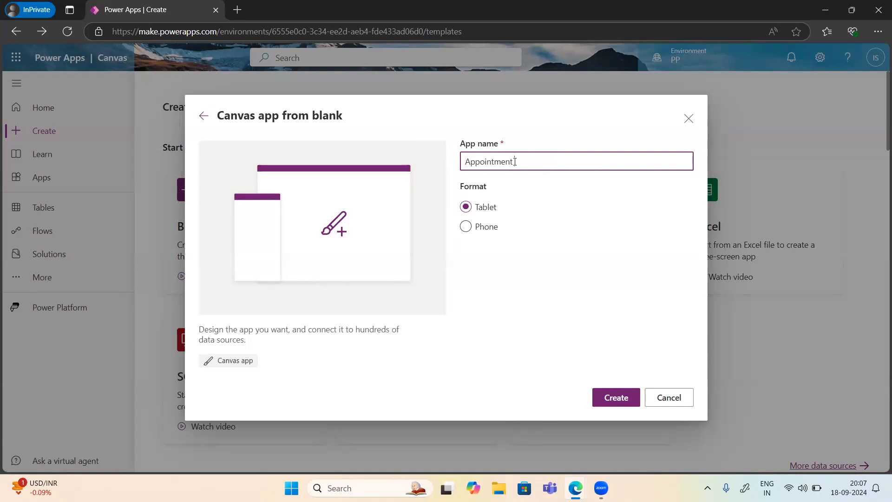
{"action": "key", "text": "Home"}
{"action": "type", "text": "Book"}
{"action": "key", "text": "BackSpace"}
{"action": "key", "text": "BackSpace"}
{"action": "key", "text": "BackSpace"}
{"action": "key", "text": "BackSpace"}
{"action": "key", "text": "BackSpace"}
{"action": "type", "text": "Manager"}
Step: Create the Appointment Manager app, skip the welcome dialog, and bring up the Insert controls list
{"action": "left_click", "coordinate": [612, 401]}
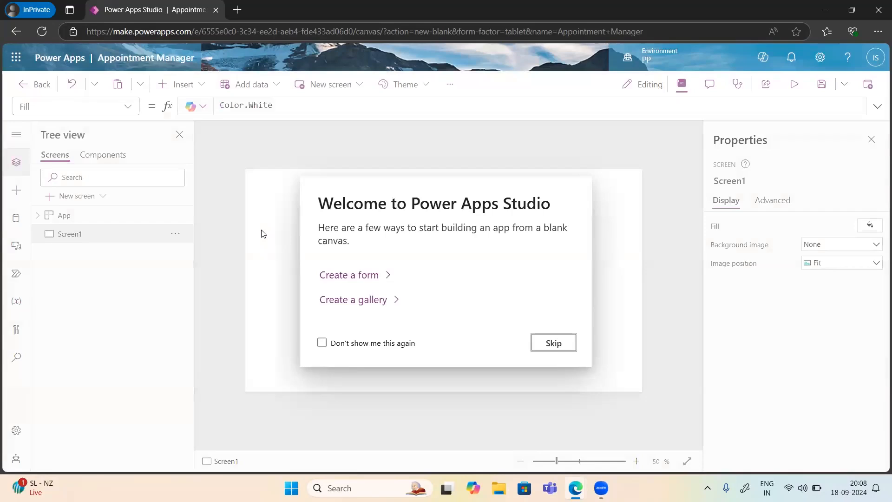
{"action": "left_click", "coordinate": [559, 347]}
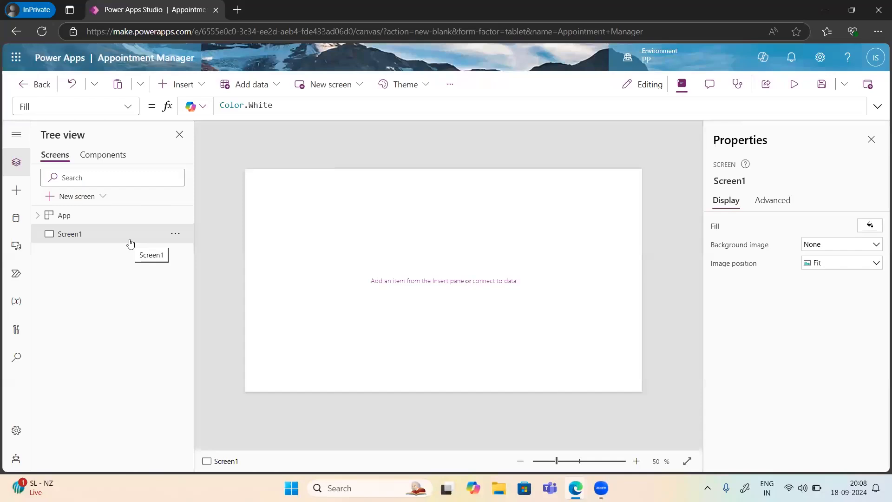
{"action": "left_click", "coordinate": [262, 88]}
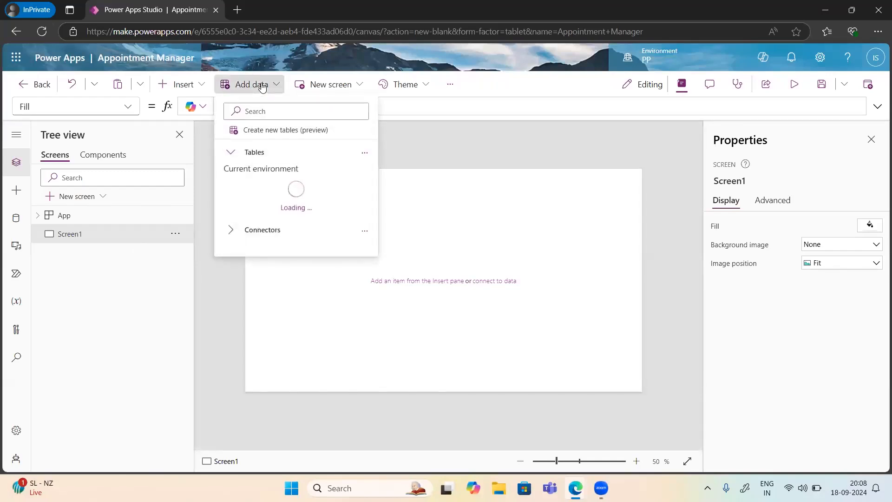
{"action": "left_click", "coordinate": [198, 85]}
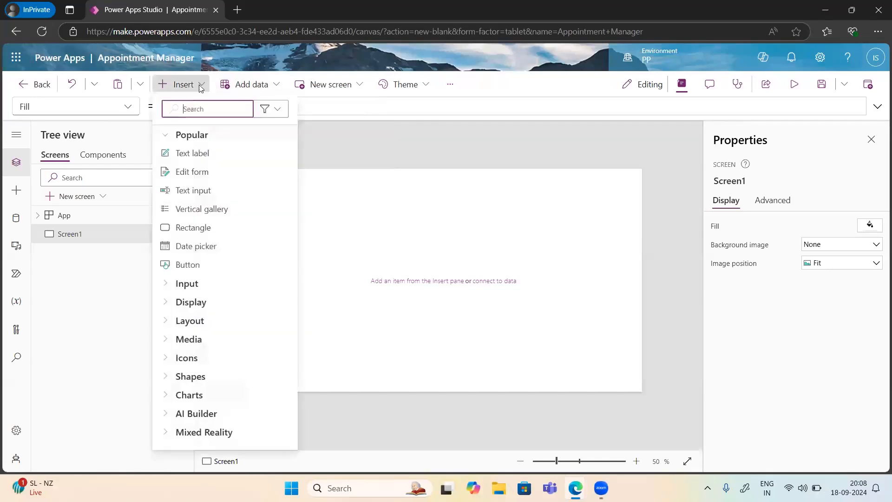
Step: Insert an edit form and connect it via SharePoint to the recent site's Appointment Details list
{"action": "left_click", "coordinate": [203, 181]}
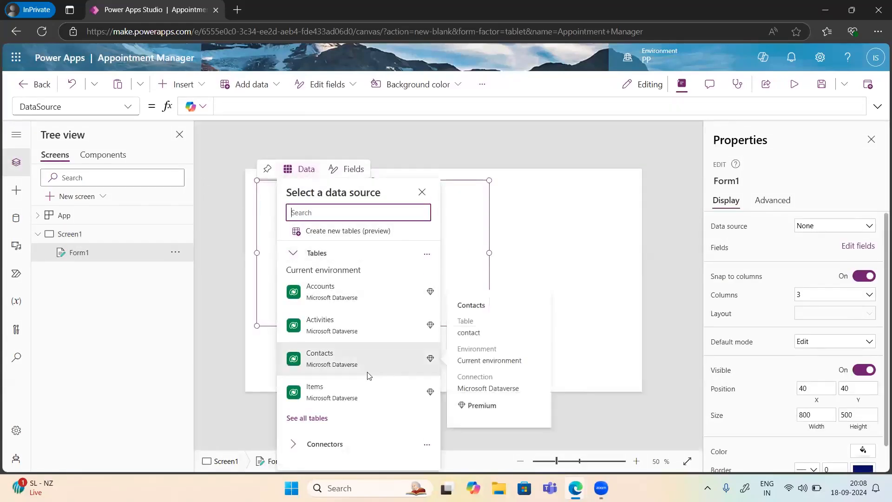
{"action": "left_click", "coordinate": [308, 445]}
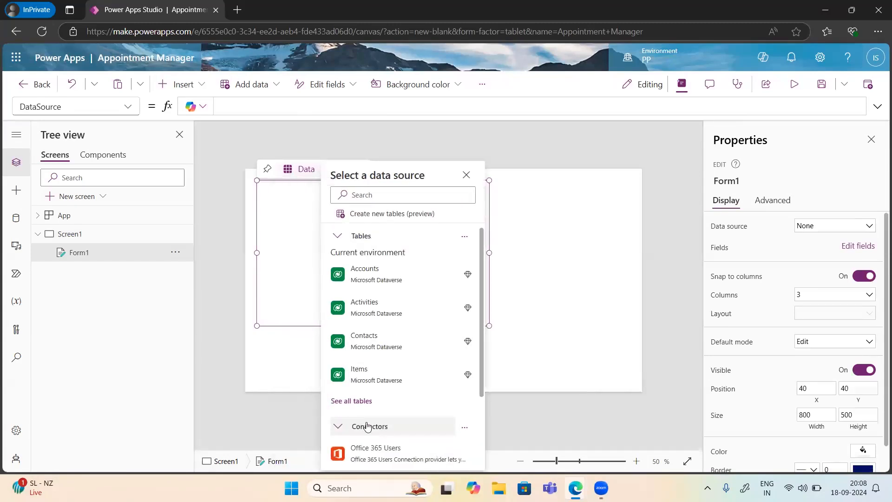
{"action": "scroll", "coordinate": [380, 431], "scroll_direction": "down", "scroll_amount": 2}
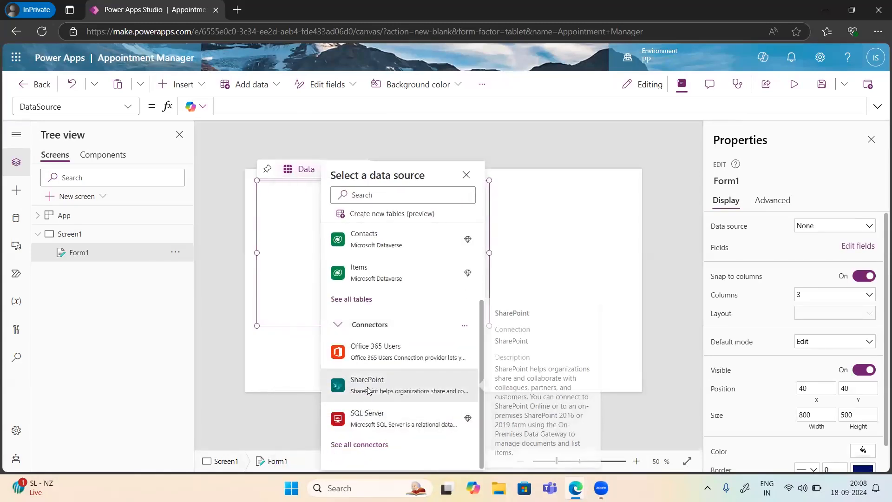
{"action": "left_click", "coordinate": [367, 389]}
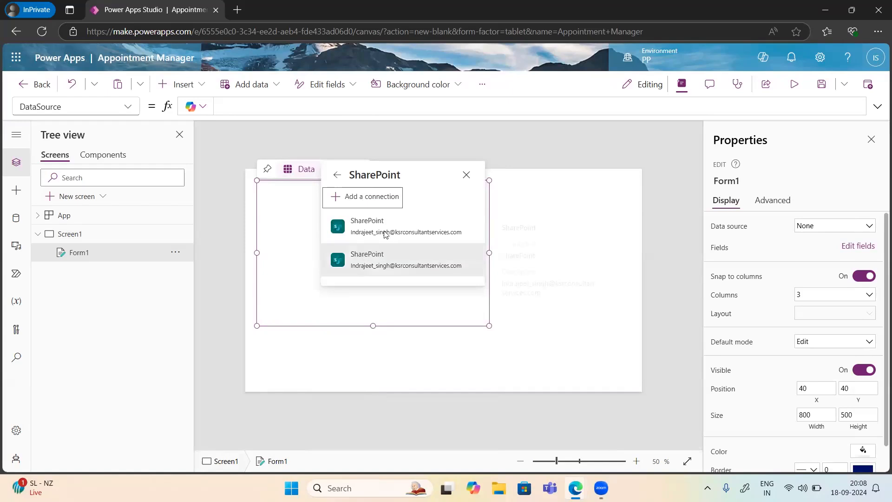
{"action": "left_click", "coordinate": [359, 234]}
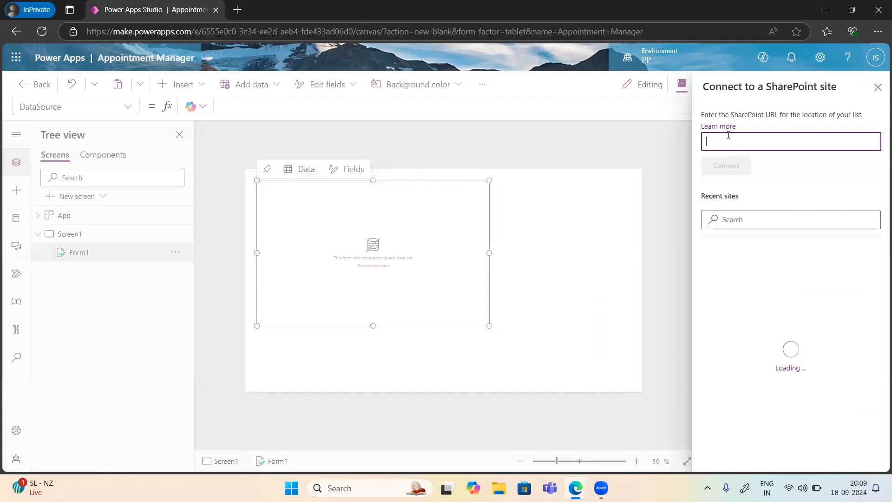
{"action": "left_click", "coordinate": [767, 269]}
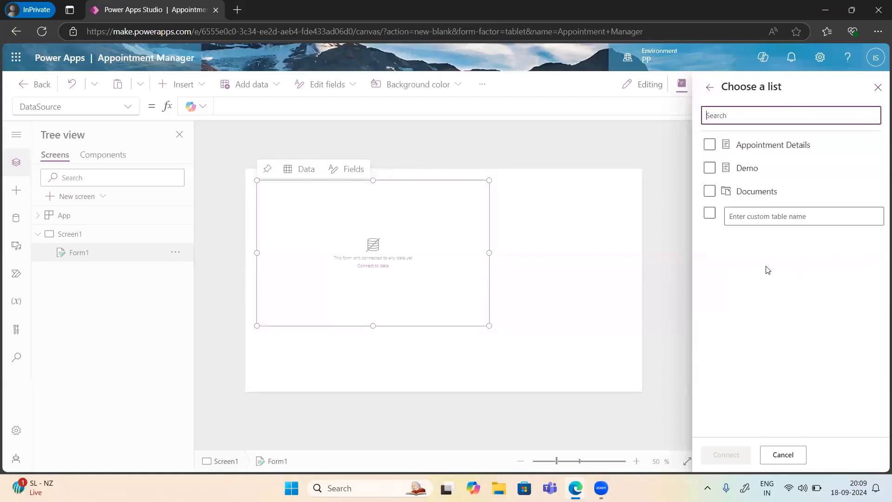
{"action": "left_click", "coordinate": [710, 146]}
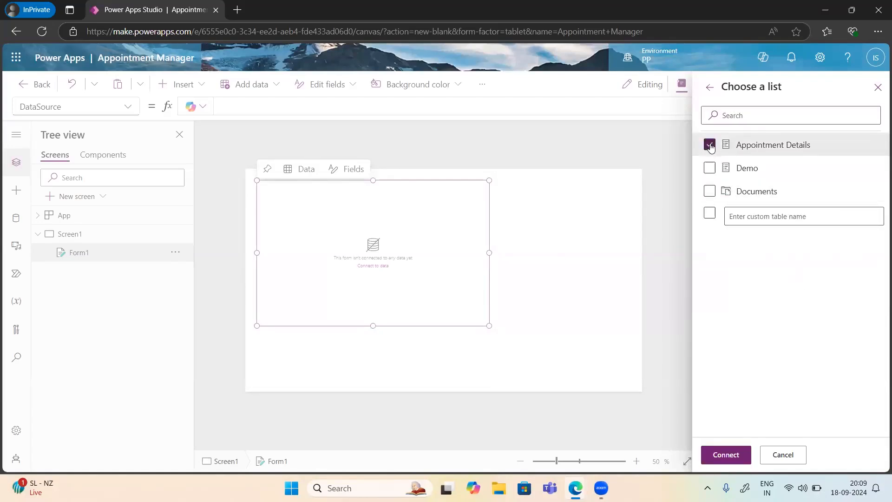
{"action": "left_click", "coordinate": [726, 455]}
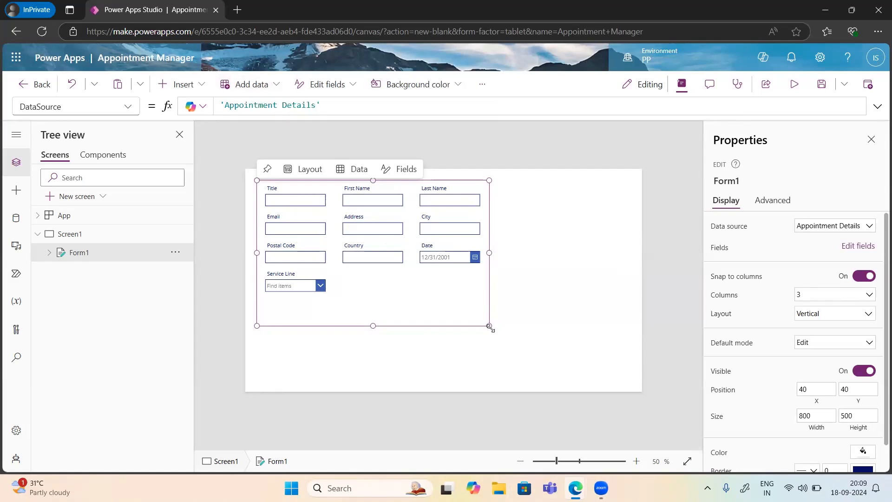
Step: Resize Form1 from its corner to 1220 x 634 so its fields spread into three columns
{"action": "left_click_drag", "start_coordinate": [489, 326], "coordinate": [526, 344]}
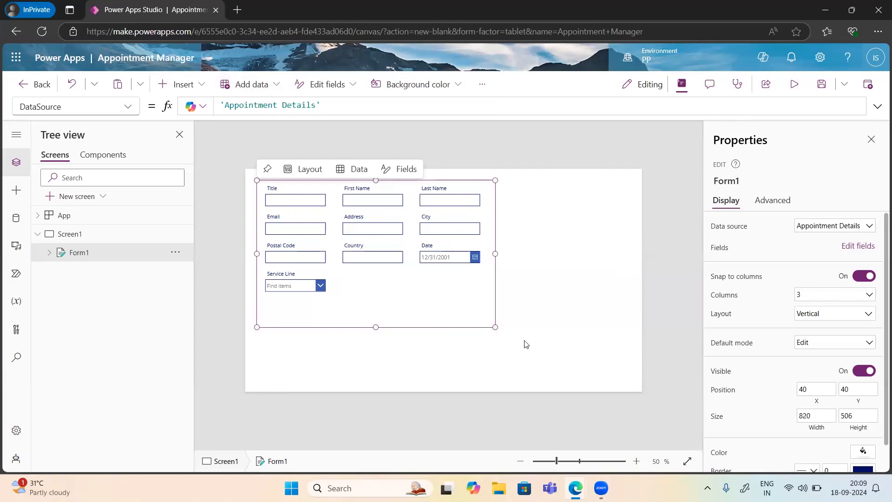
{"action": "left_click_drag", "start_coordinate": [590, 364], "coordinate": [617, 372]}
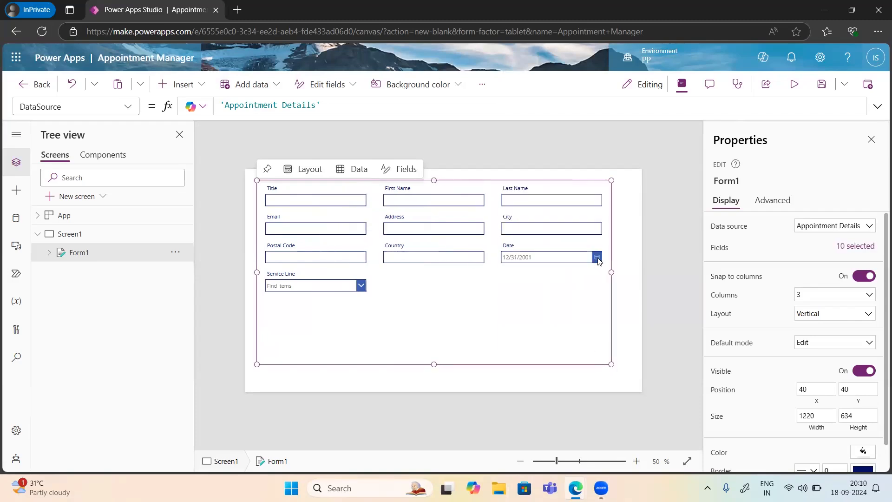
{"action": "left_click", "coordinate": [598, 261]}
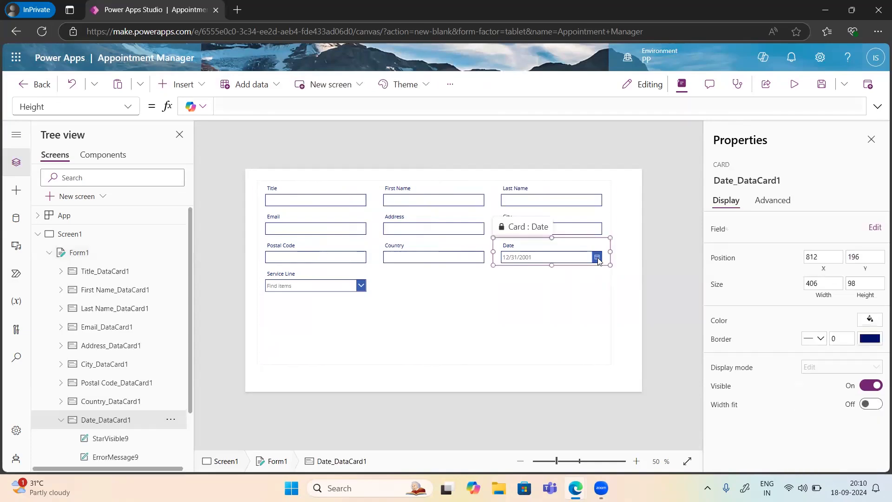
{"action": "left_click", "coordinate": [581, 256]}
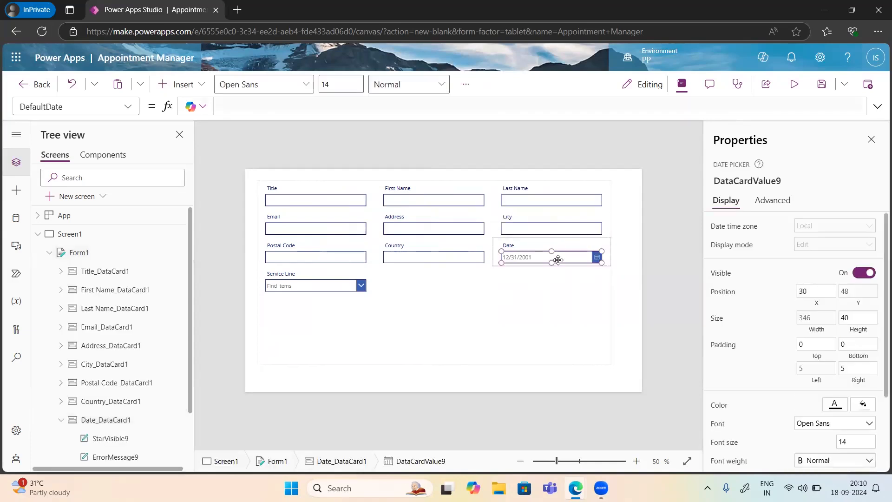
{"action": "scroll", "coordinate": [80, 431], "scroll_direction": "down", "scroll_amount": 2}
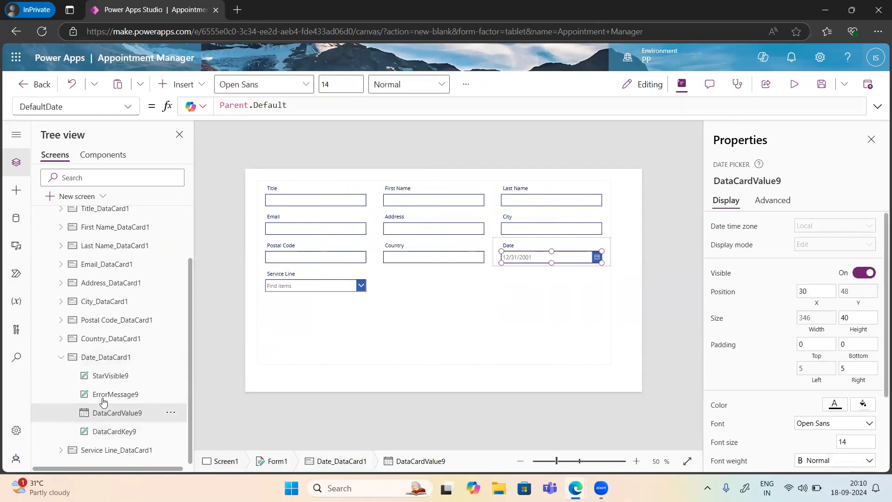
{"action": "left_click", "coordinate": [115, 432]}
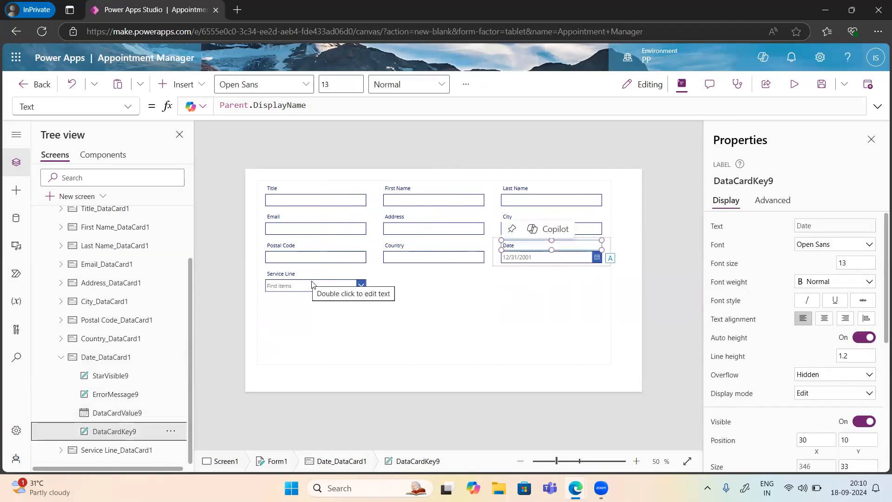
{"action": "left_click", "coordinate": [361, 287]}
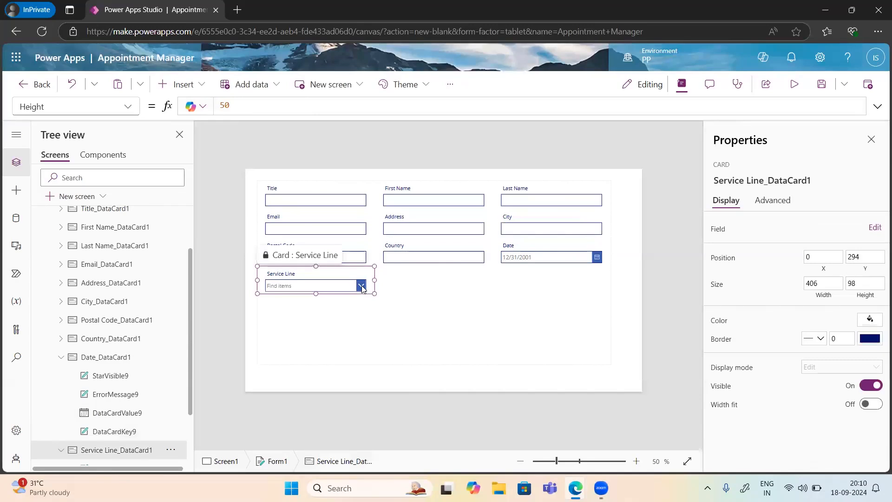
{"action": "left_click", "coordinate": [362, 287]}
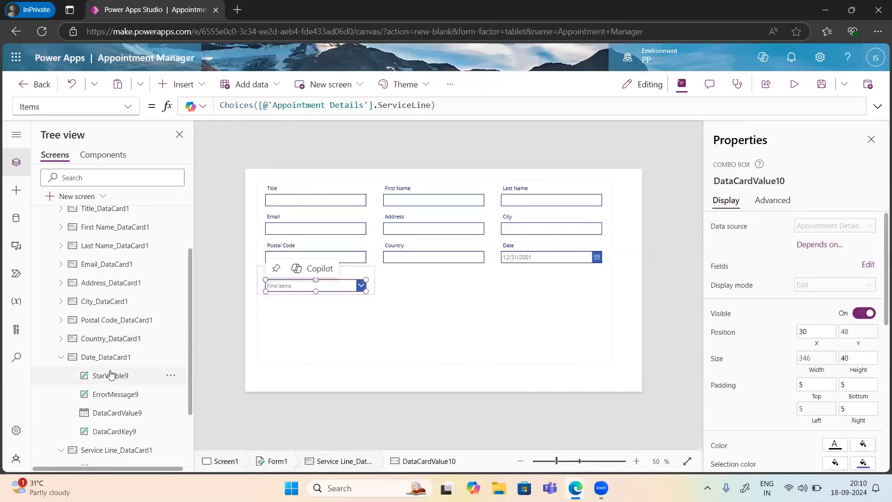
{"action": "scroll", "coordinate": [110, 374], "scroll_direction": "up", "scroll_amount": 3}
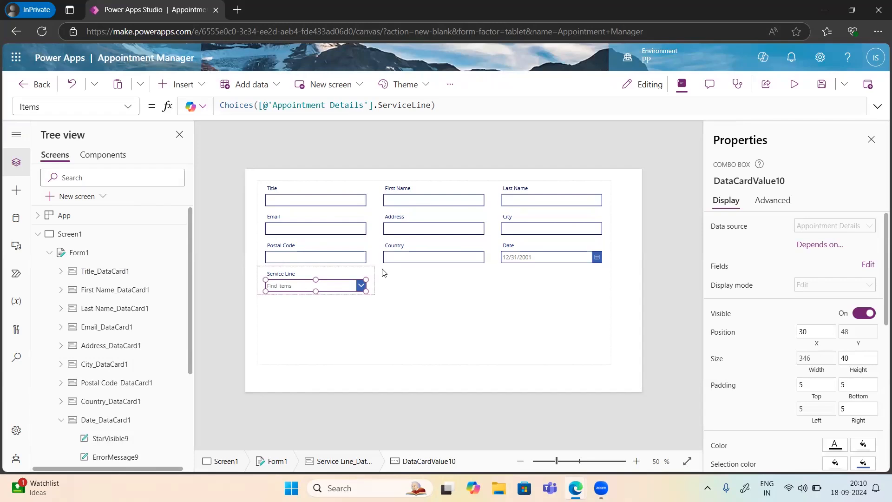
{"action": "left_click", "coordinate": [554, 320]}
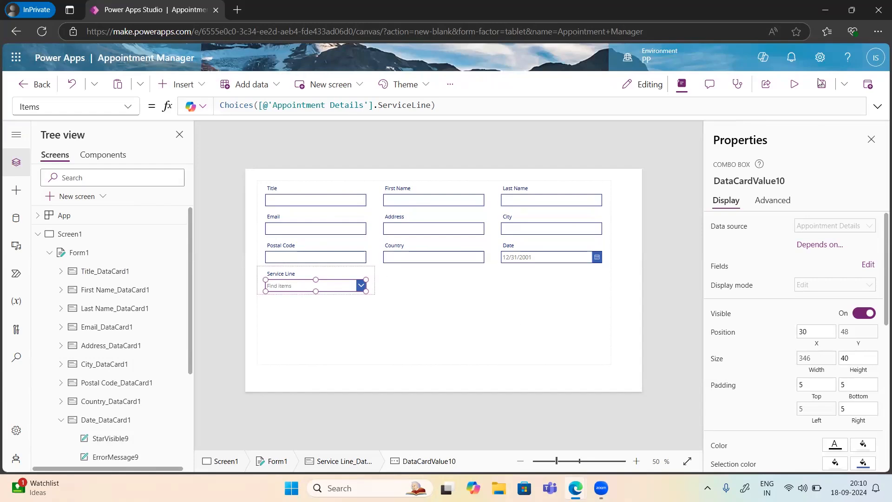
Step: Preview the app to test the form, then return to editing and dismiss the tip
{"action": "left_click", "coordinate": [795, 85]}
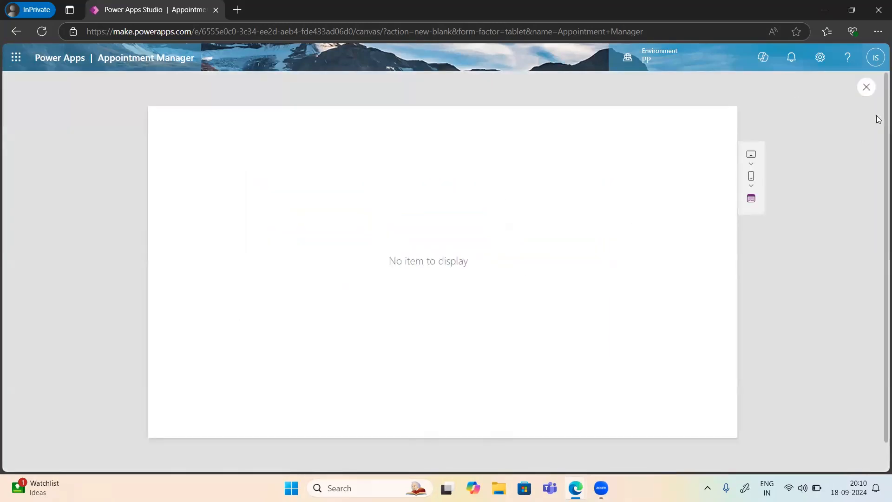
{"action": "left_click", "coordinate": [867, 88]}
{"action": "left_click", "coordinate": [554, 315]}
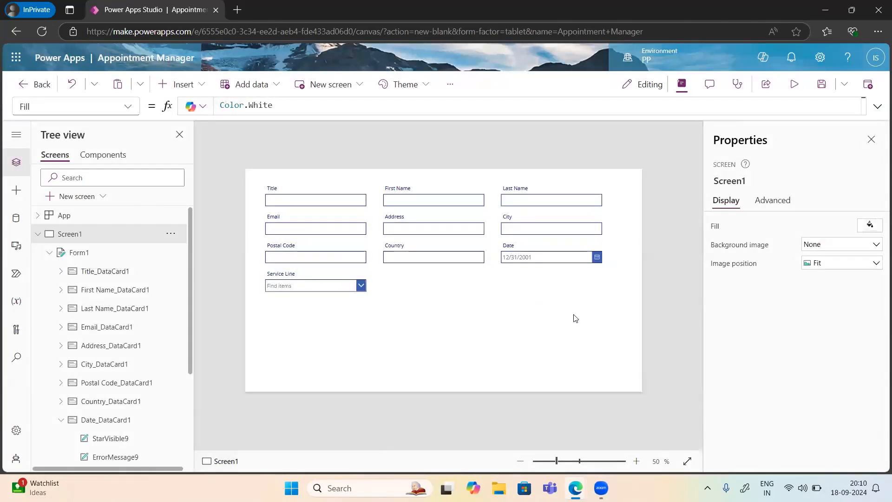
Step: Change Form1's DefaultMode from FormMode.Edit to FormMode.New
{"action": "left_click", "coordinate": [599, 277]}
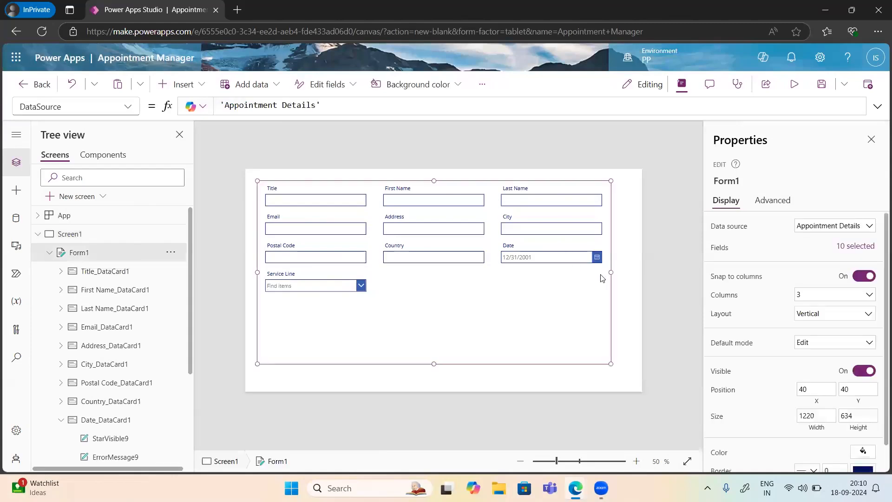
{"action": "left_click", "coordinate": [121, 108]}
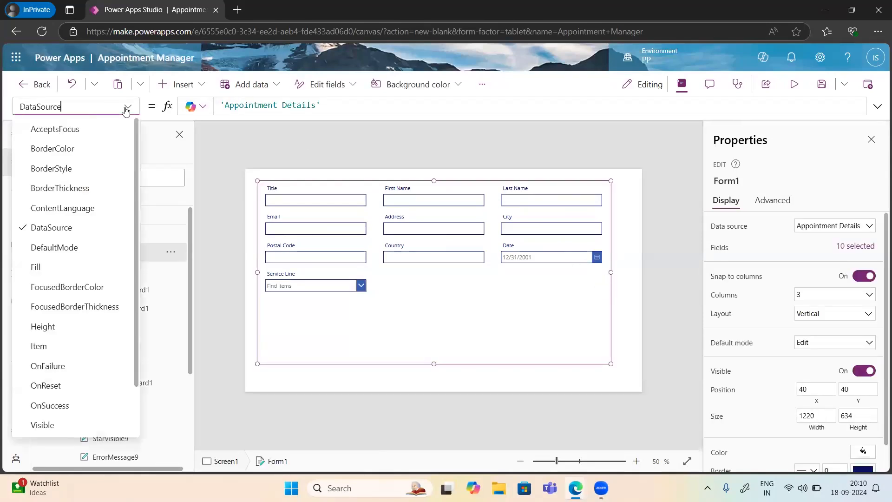
{"action": "left_click", "coordinate": [60, 248]}
{"action": "left_click", "coordinate": [291, 104]}
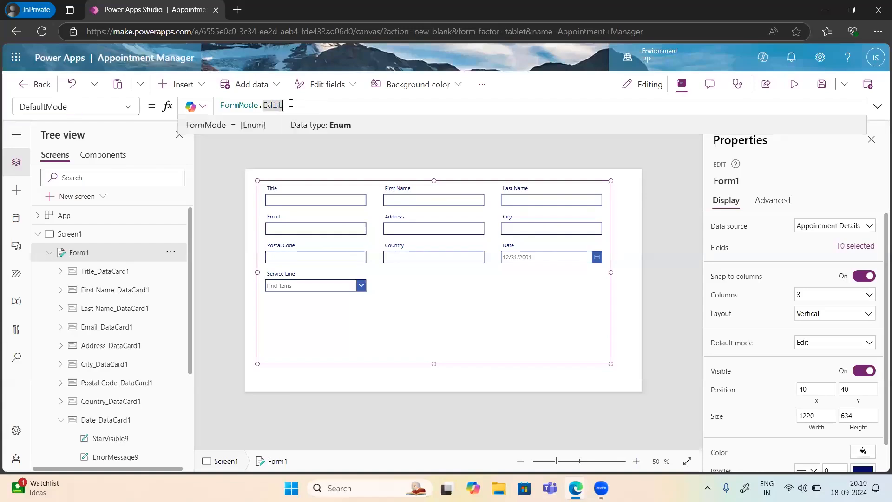
{"action": "key", "text": "BackSpace"}
{"action": "key", "text": "BackSpace"}
{"action": "key", "text": "BackSpace"}
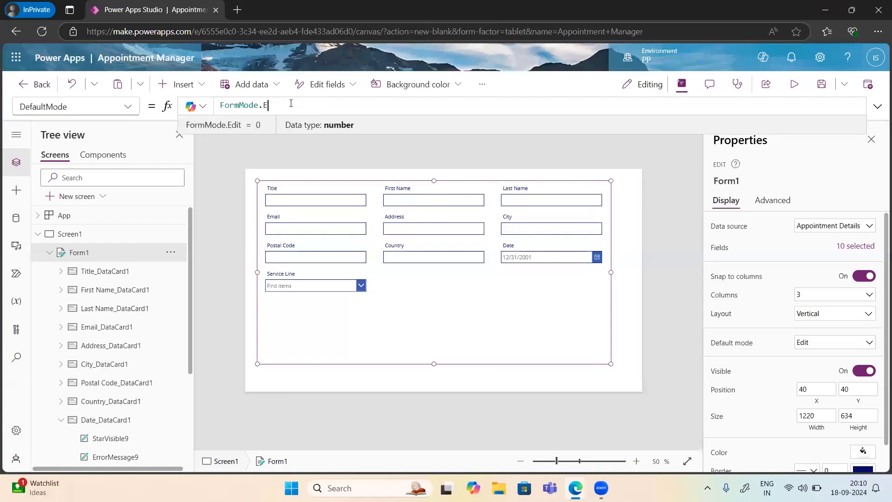
{"action": "type", "text": "New"}
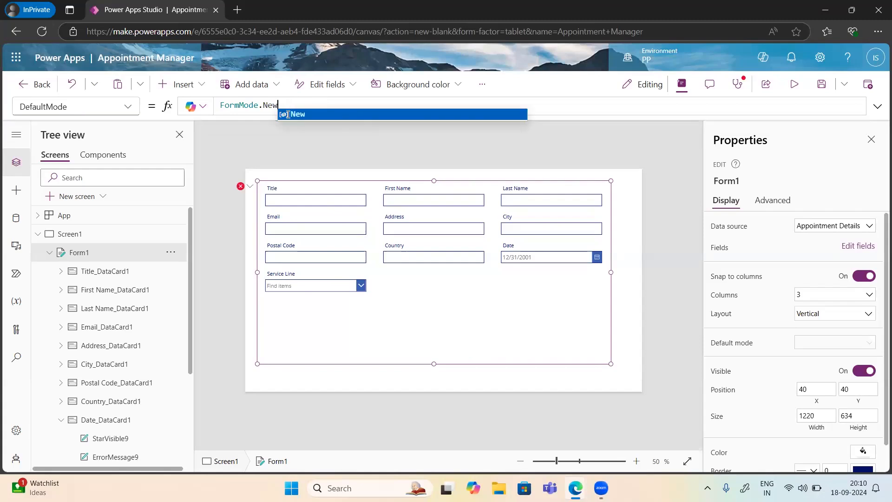
{"action": "left_click", "coordinate": [306, 118]}
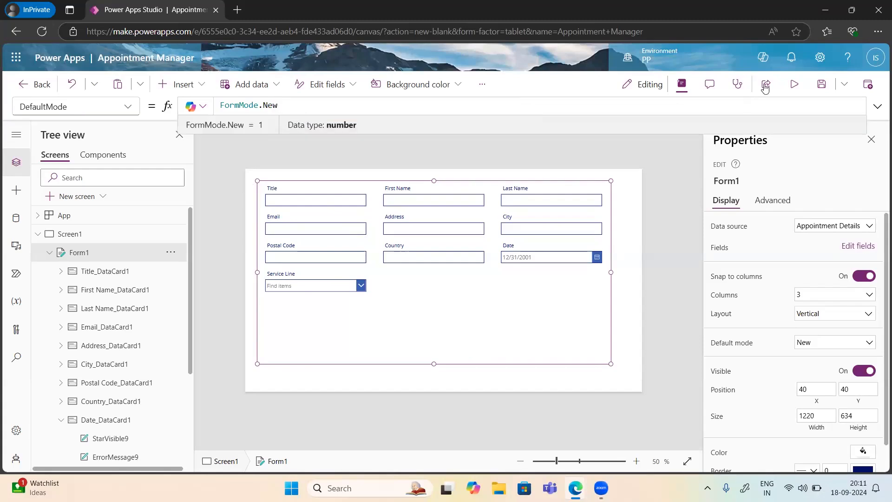
{"action": "left_click", "coordinate": [794, 87]}
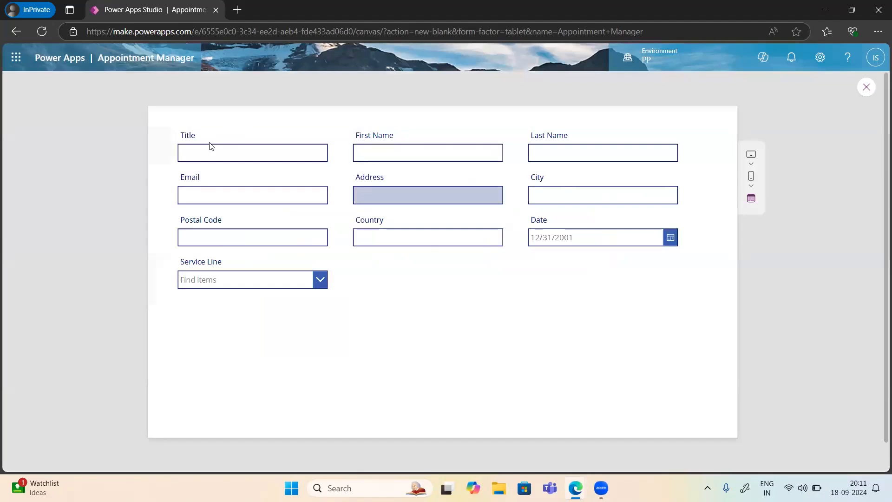
{"action": "left_click", "coordinate": [211, 148]}
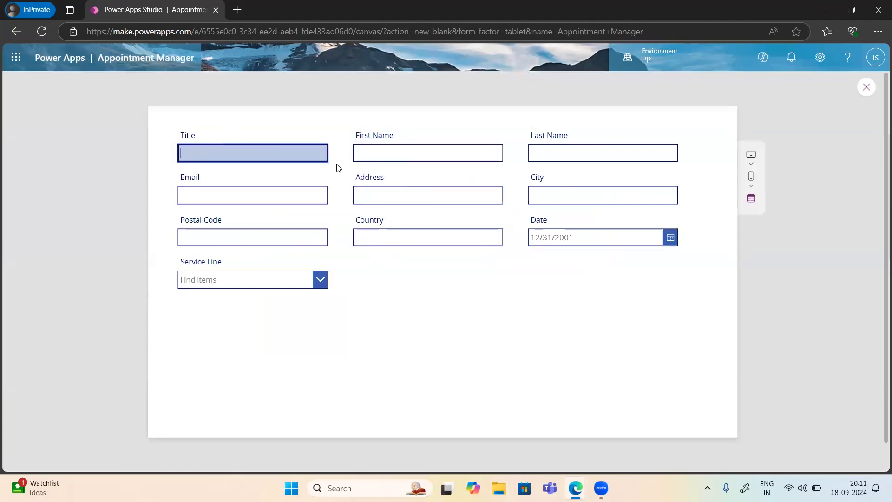
{"action": "left_click", "coordinate": [371, 154]}
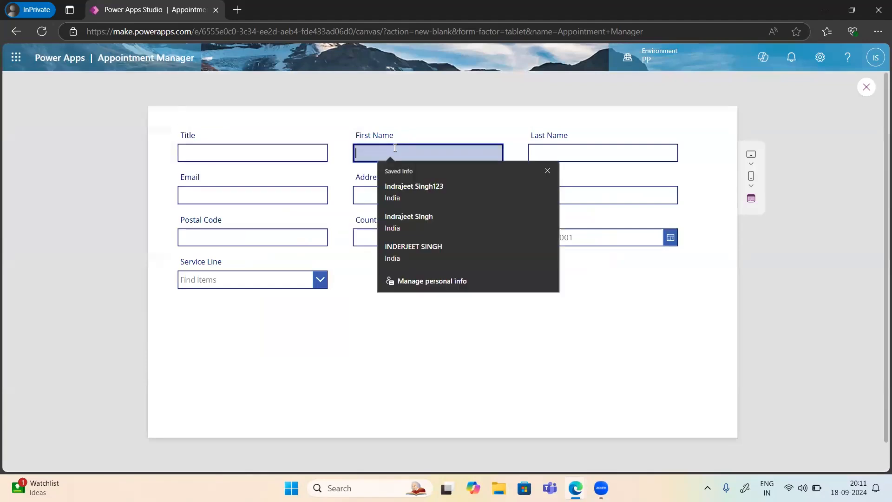
{"action": "left_click", "coordinate": [620, 156]}
{"action": "left_click", "coordinate": [219, 198]}
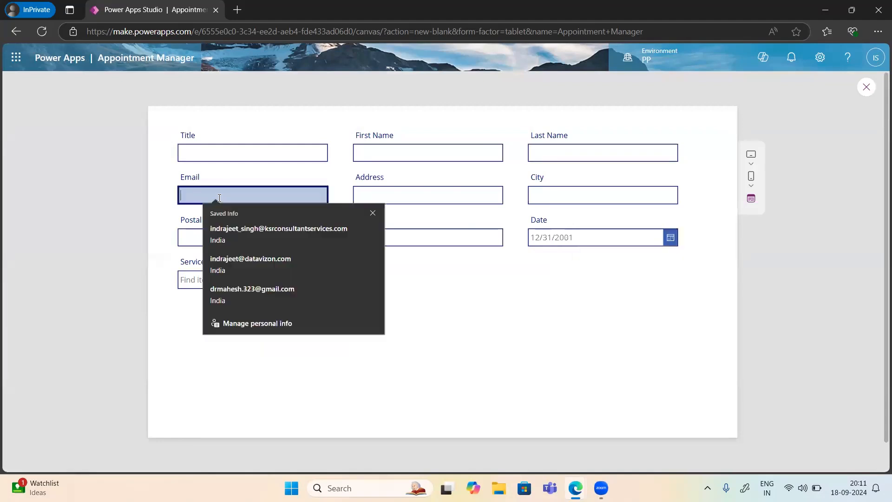
{"action": "left_click", "coordinate": [414, 192]}
{"action": "left_click", "coordinate": [548, 193]}
{"action": "left_click", "coordinate": [209, 237]}
{"action": "left_click", "coordinate": [215, 278]}
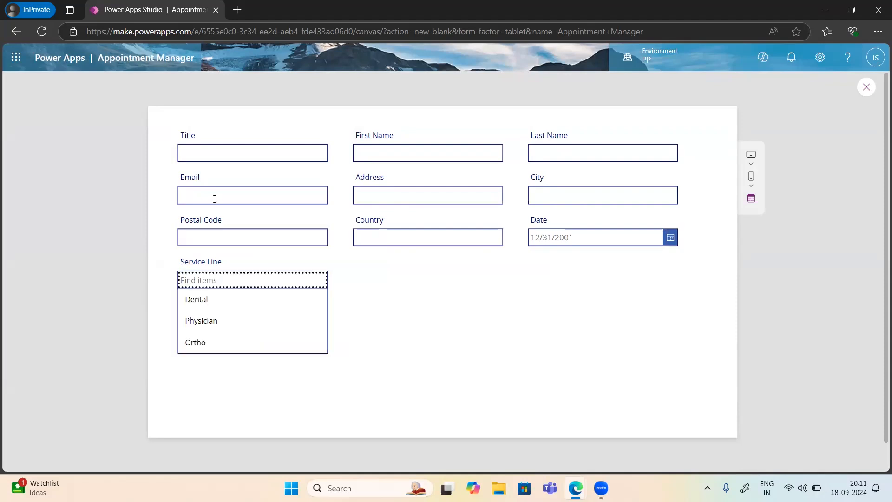
{"action": "left_click", "coordinate": [202, 159]}
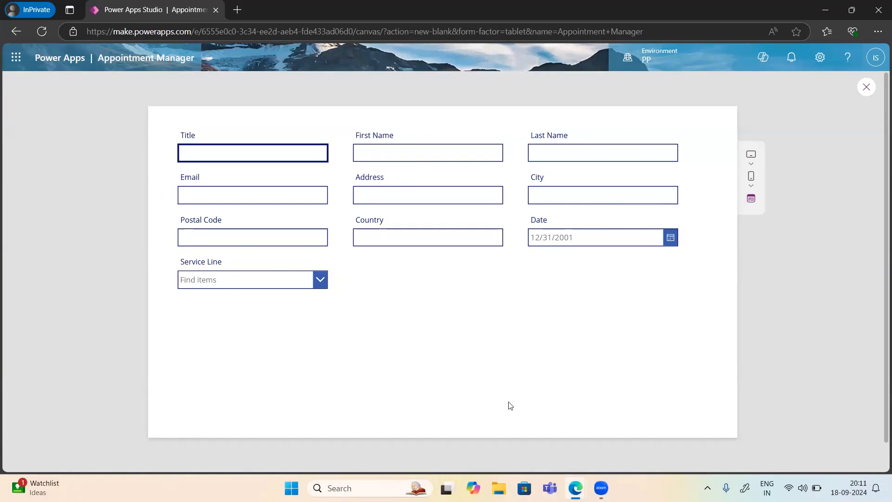
{"action": "left_click", "coordinate": [865, 90]}
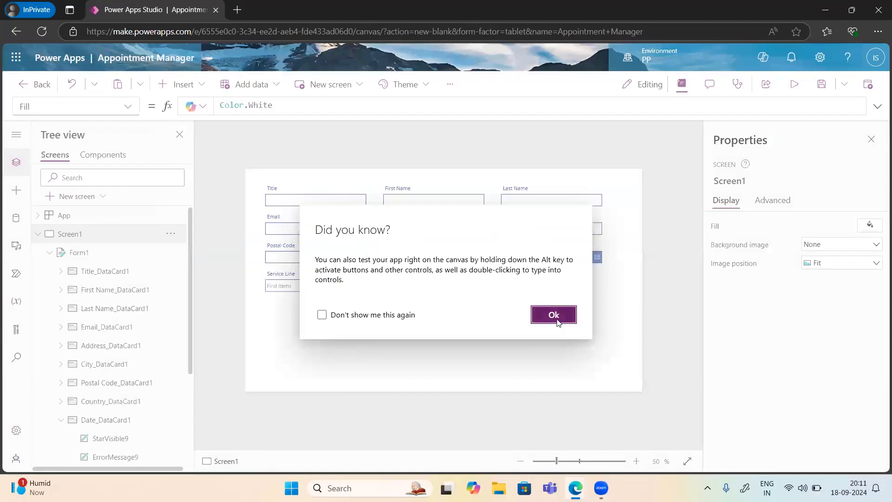
{"action": "left_click", "coordinate": [555, 316]}
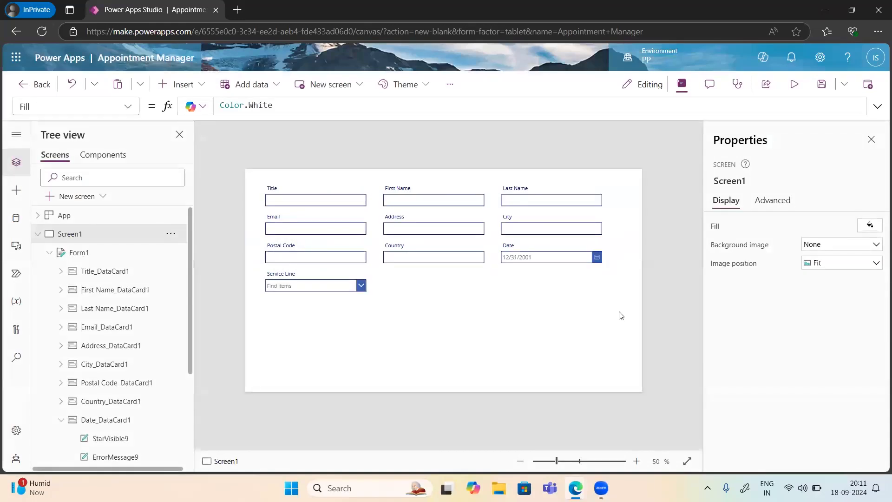
Step: Reposition Form1, lowering its top edge and extending it toward both sides of the screen
{"action": "left_click", "coordinate": [602, 307]}
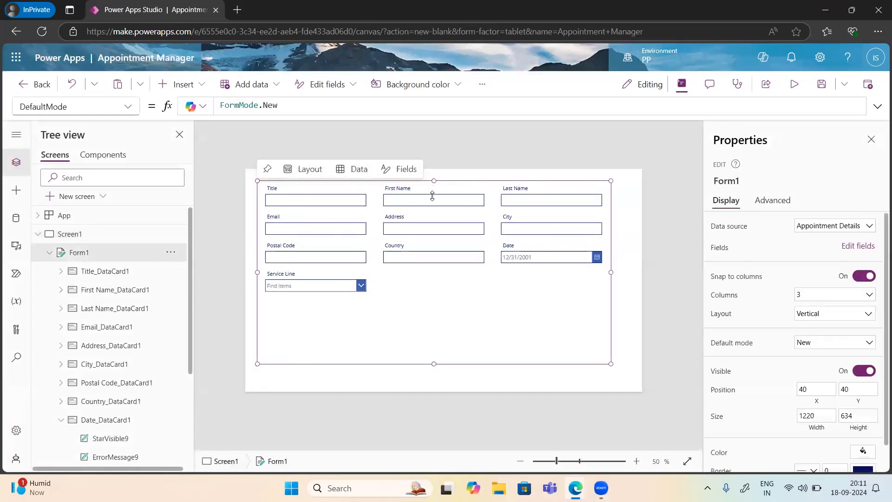
{"action": "left_click_drag", "start_coordinate": [434, 207], "coordinate": [434, 204]}
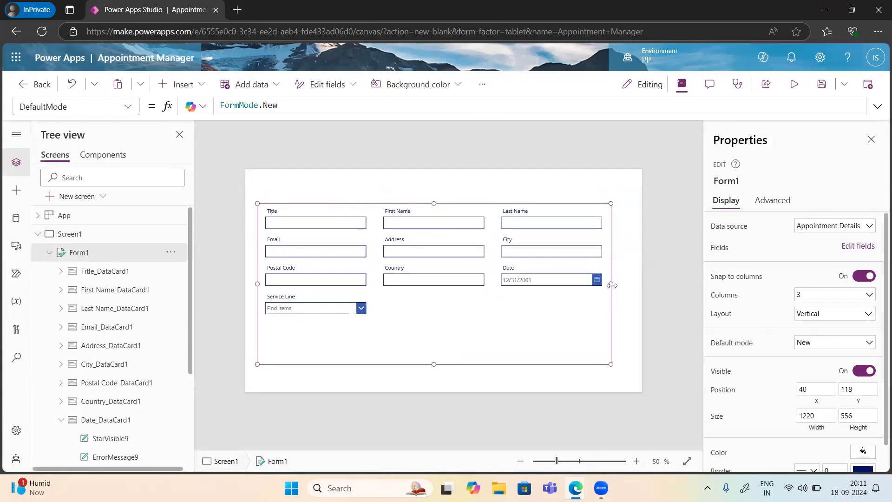
{"action": "left_click_drag", "start_coordinate": [612, 285], "coordinate": [647, 283]}
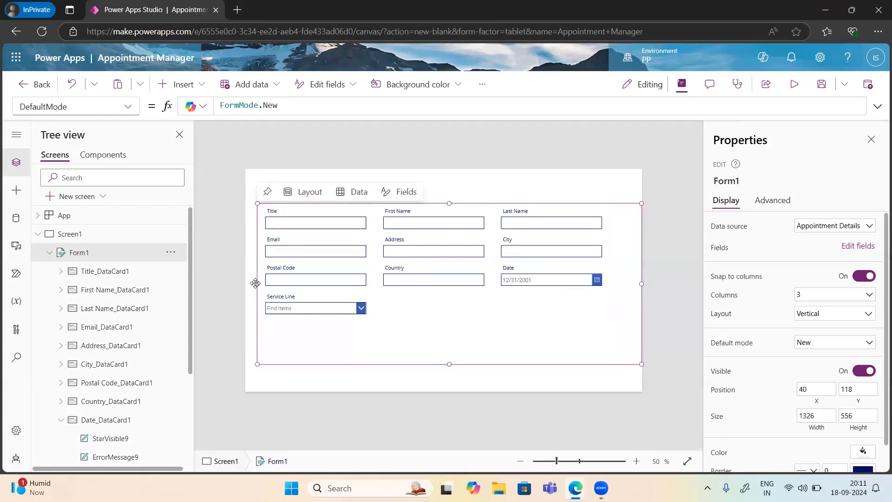
{"action": "left_click_drag", "start_coordinate": [250, 284], "coordinate": [242, 283]}
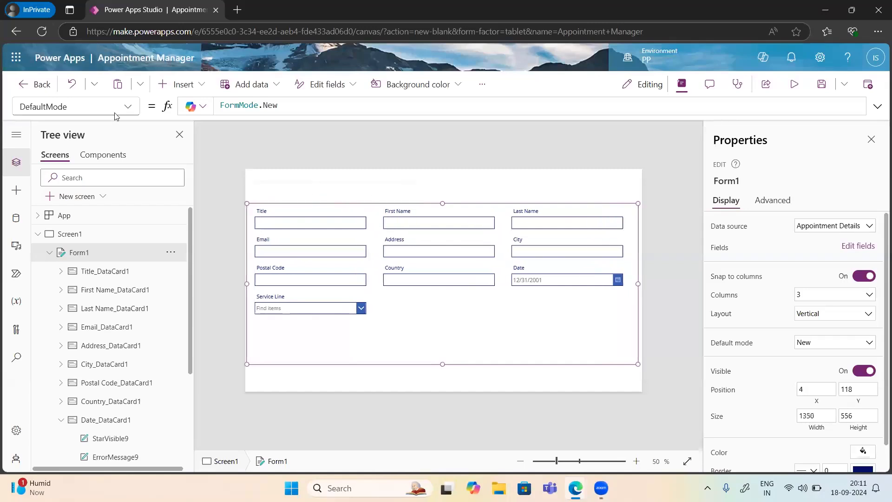
Step: Switch Form1's DefaultMode back to FormMode.Edit
{"action": "left_click", "coordinate": [294, 103]}
{"action": "key", "text": "BackSpace"}
{"action": "key", "text": "BackSpace"}
{"action": "key", "text": "BackSpace"}
{"action": "key", "text": "BackSpace"}
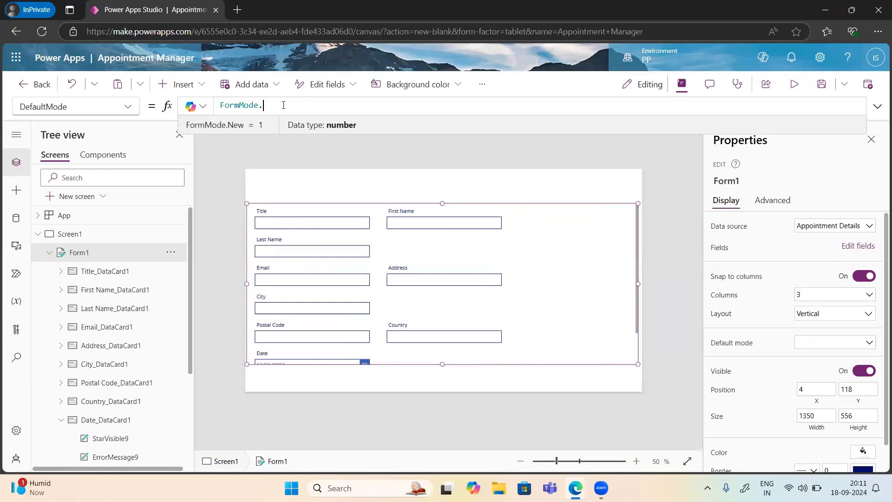
{"action": "type", "text": "."}
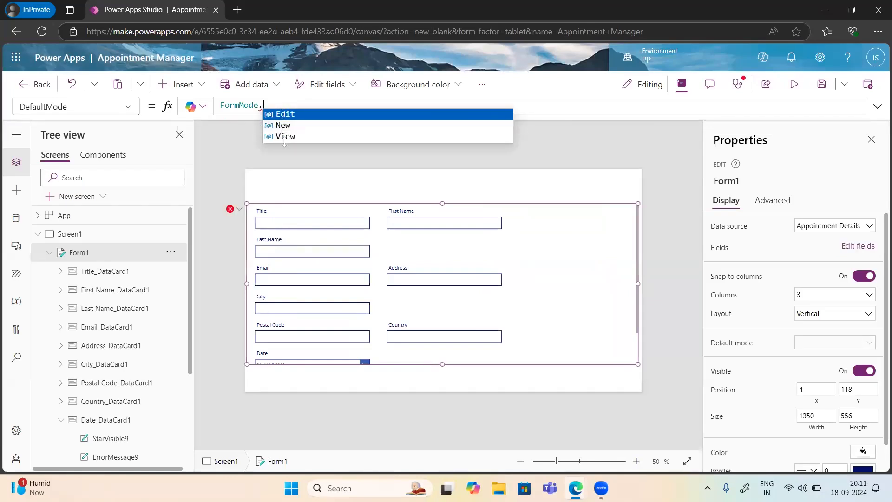
{"action": "left_click", "coordinate": [291, 115]}
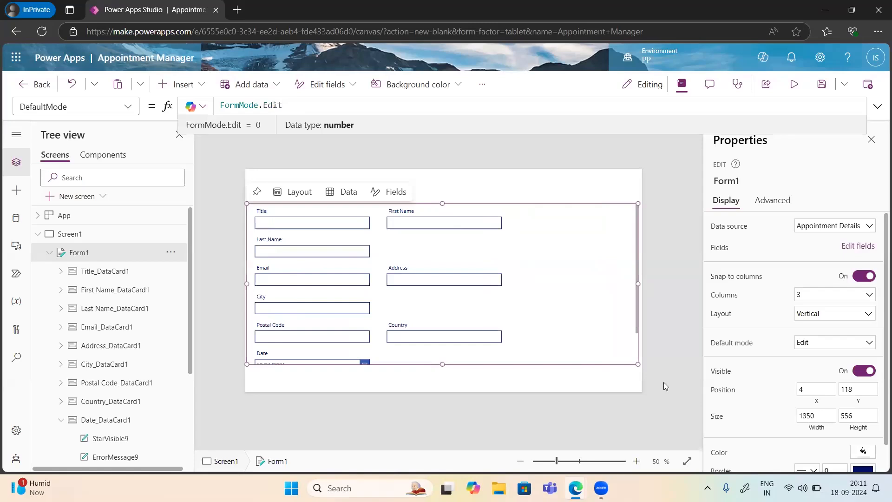
Step: Resize the form, shrinking it and then stretching it wider across the screen to 1332
{"action": "left_click_drag", "start_coordinate": [622, 366], "coordinate": [547, 360]}
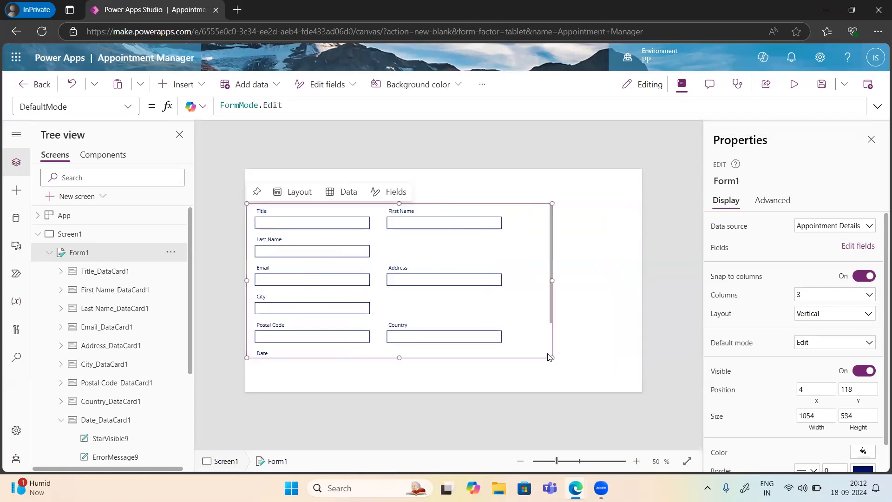
{"action": "left_click_drag", "start_coordinate": [553, 358], "coordinate": [471, 348]}
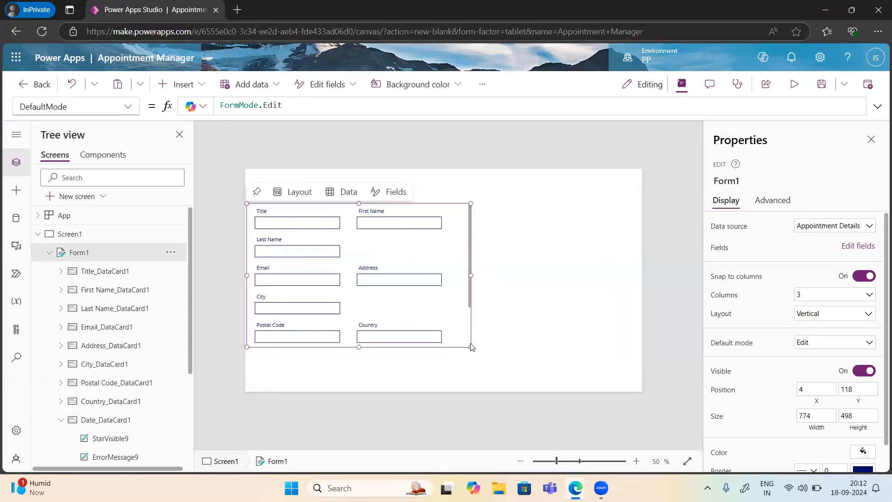
{"action": "key", "text": "ctrl+z"}
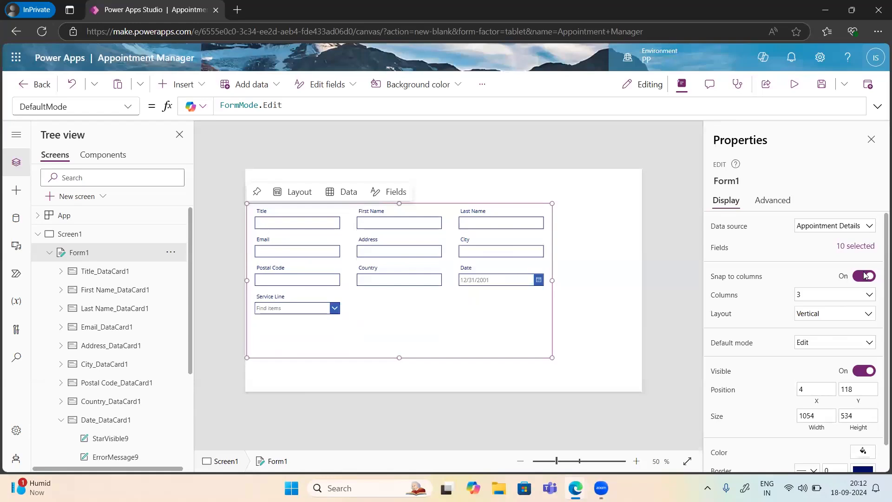
{"action": "key", "text": "ctrl+y"}
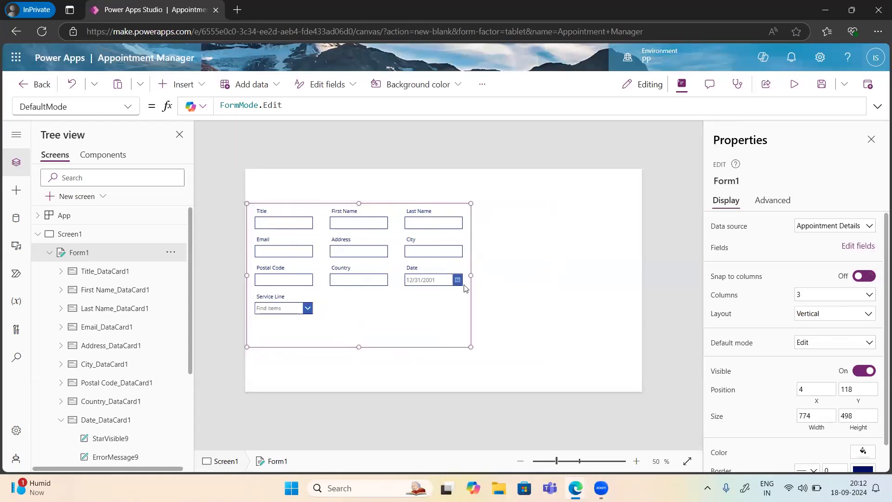
{"action": "left_click_drag", "start_coordinate": [471, 275], "coordinate": [633, 261]}
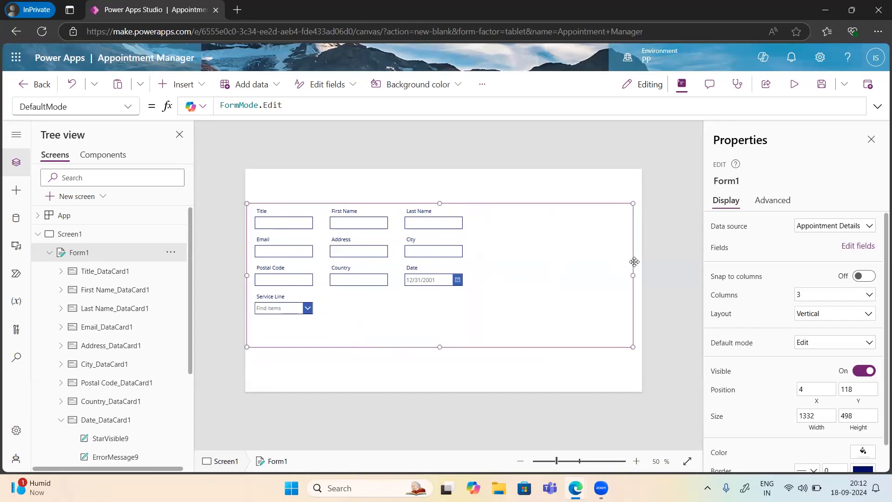
{"action": "mouse_move", "coordinate": [386, 203]}
Step: Turn Snap to columns back on for Form1, resetting its cards into 3 equal columns
{"action": "left_click", "coordinate": [483, 358]}
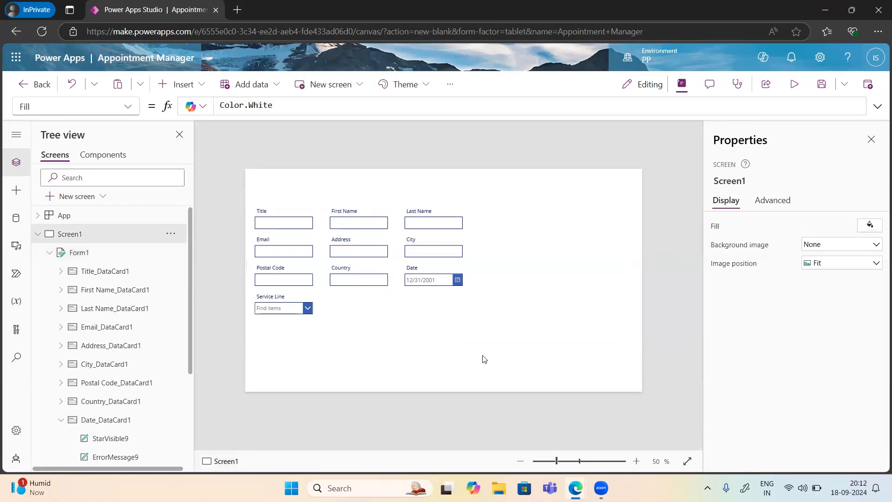
{"action": "left_click", "coordinate": [316, 235]}
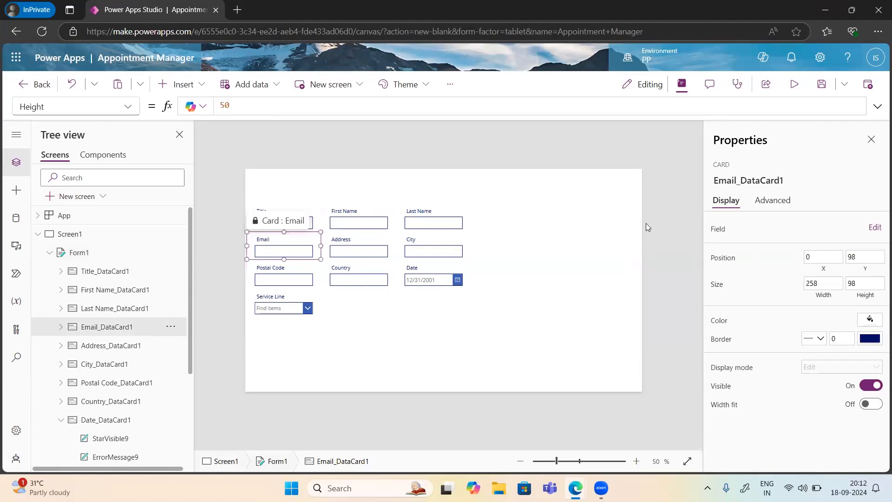
{"action": "left_click", "coordinate": [600, 238]}
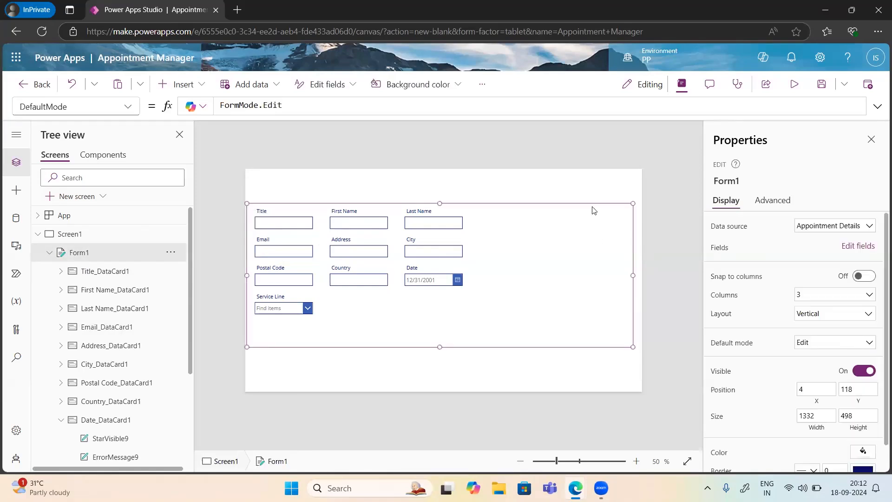
{"action": "left_click", "coordinate": [867, 279]}
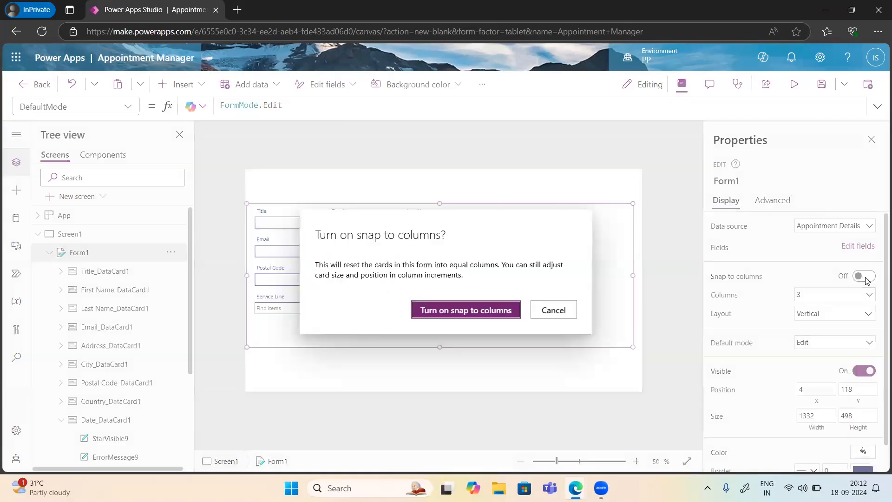
{"action": "left_click", "coordinate": [467, 310]}
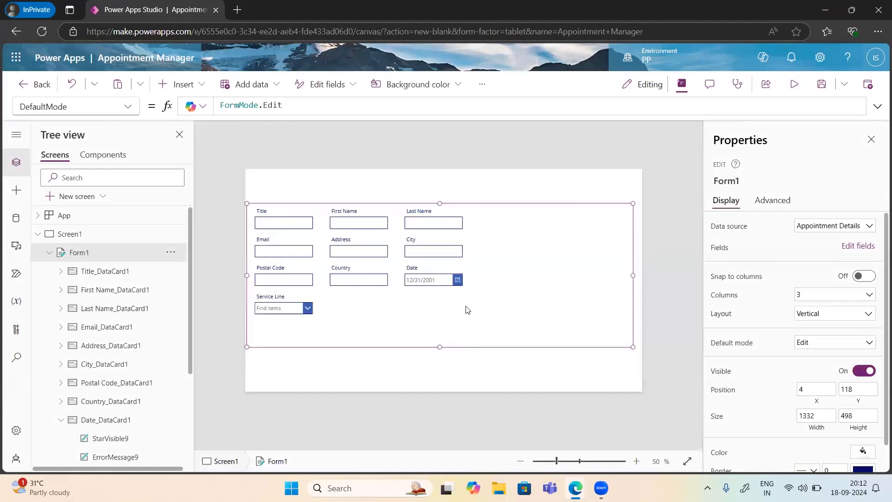
{"action": "left_click", "coordinate": [834, 295]}
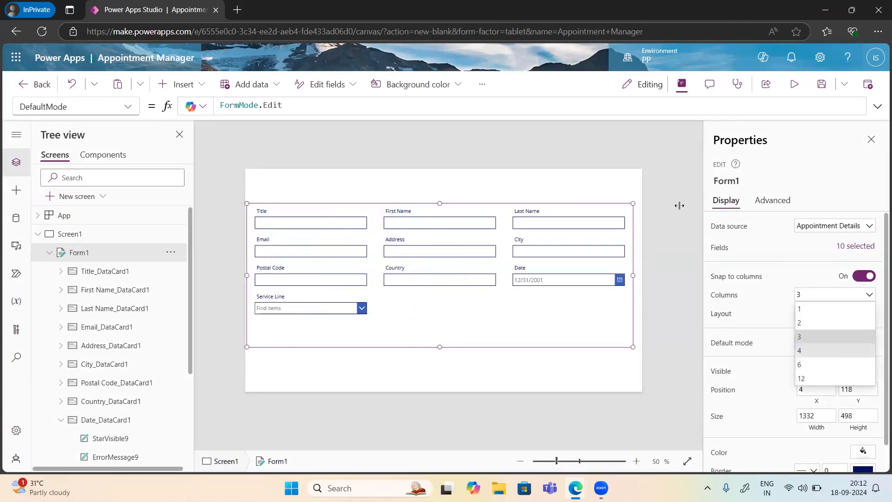
{"action": "left_click", "coordinate": [583, 184]}
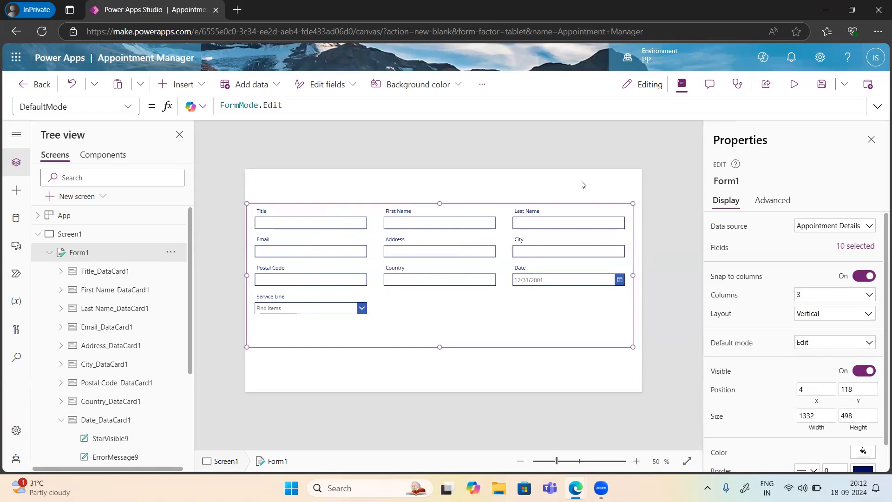
{"action": "left_click", "coordinate": [582, 185]}
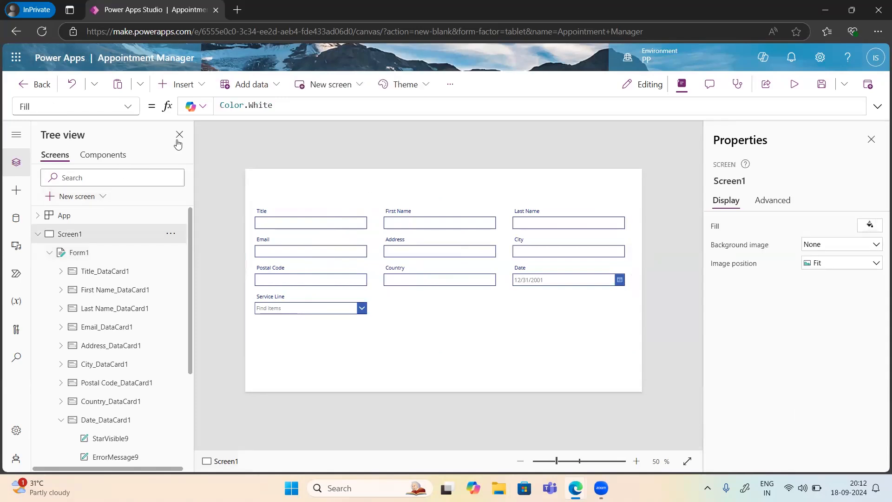
Step: Insert a text label and stretch it across the top of the screen at 1352 by 84
{"action": "left_click", "coordinate": [189, 89]}
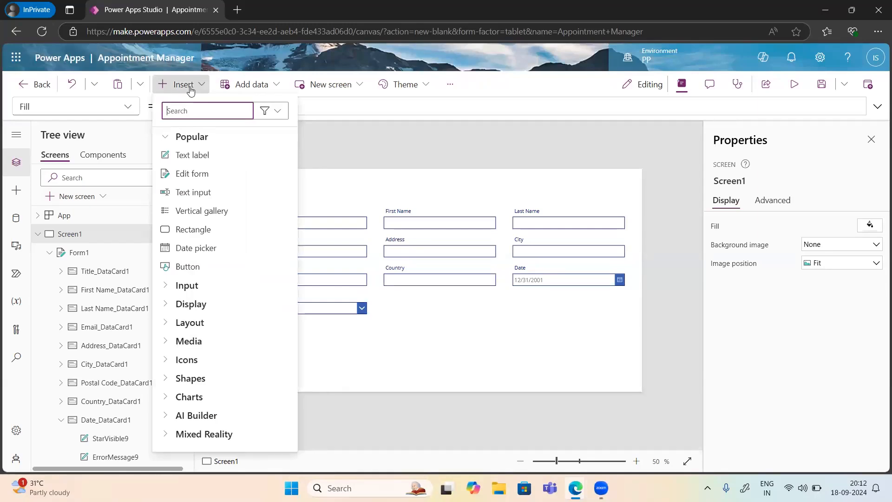
{"action": "left_click", "coordinate": [195, 156]}
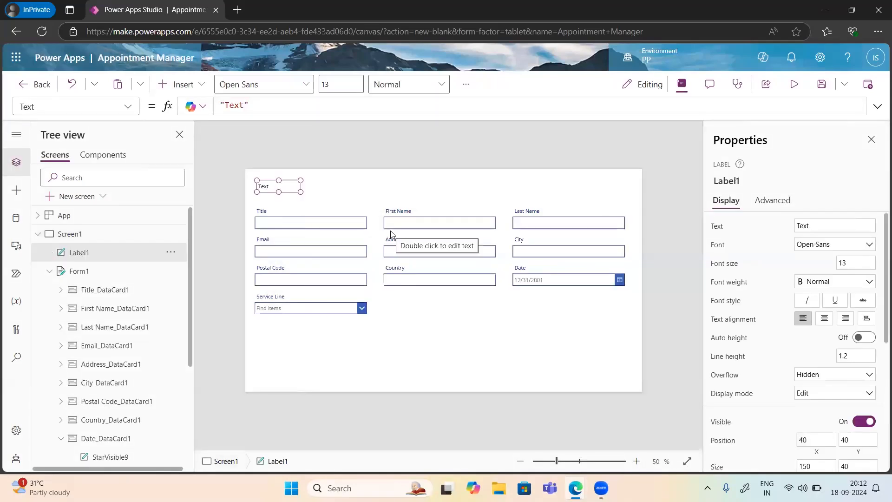
{"action": "mouse_move", "coordinate": [285, 187]}
{"action": "left_click_drag", "start_coordinate": [285, 187], "coordinate": [274, 179]}
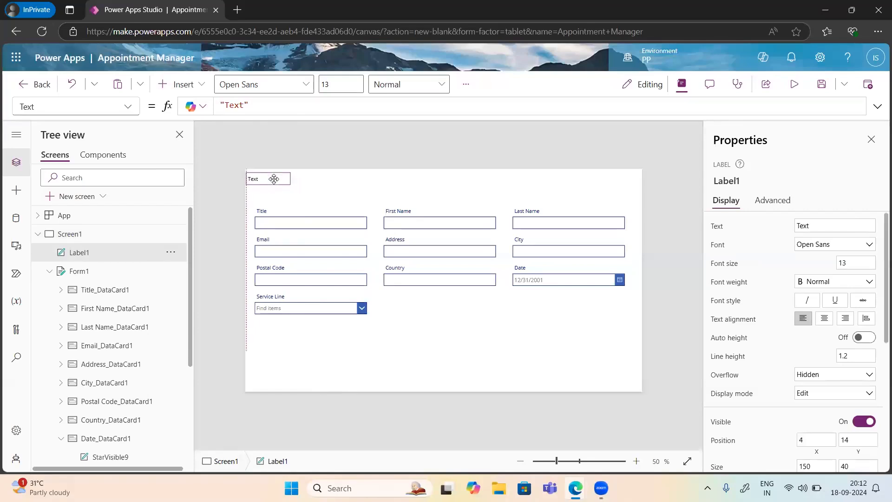
{"action": "left_click_drag", "start_coordinate": [641, 201], "coordinate": [639, 197]}
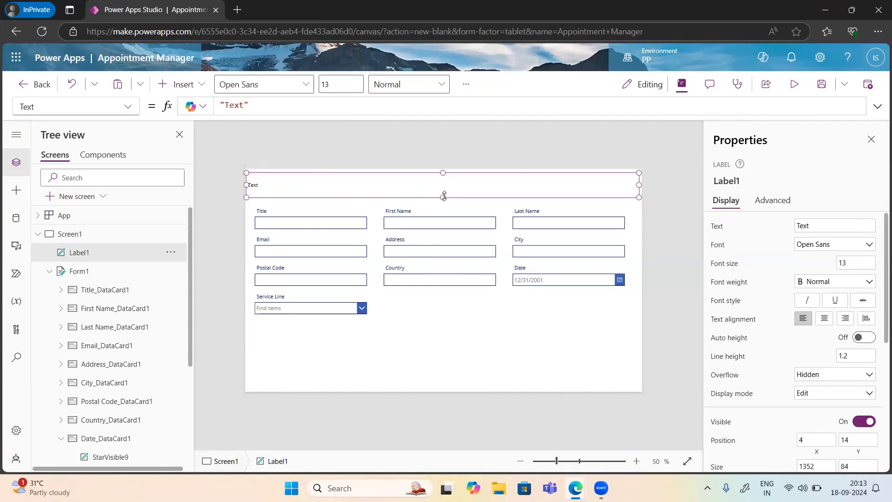
Step: Begin replacing the label's placeholder text with 'Appointment Details'
{"action": "left_click", "coordinate": [800, 227]}
{"action": "double_click", "coordinate": [798, 227]}
{"action": "type", "text": "Appointment Details"}
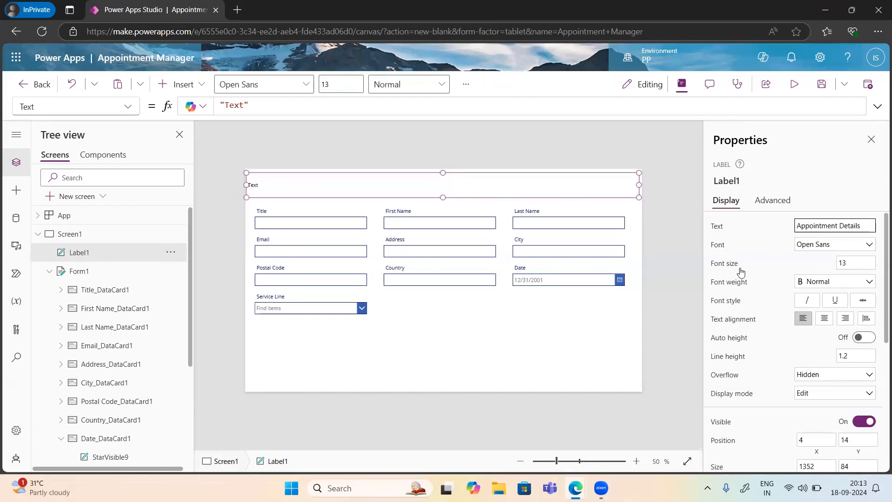
Step: Apply the 'Appointment Details' label text in Segoe UI at font size 34
{"action": "left_click", "coordinate": [757, 269]}
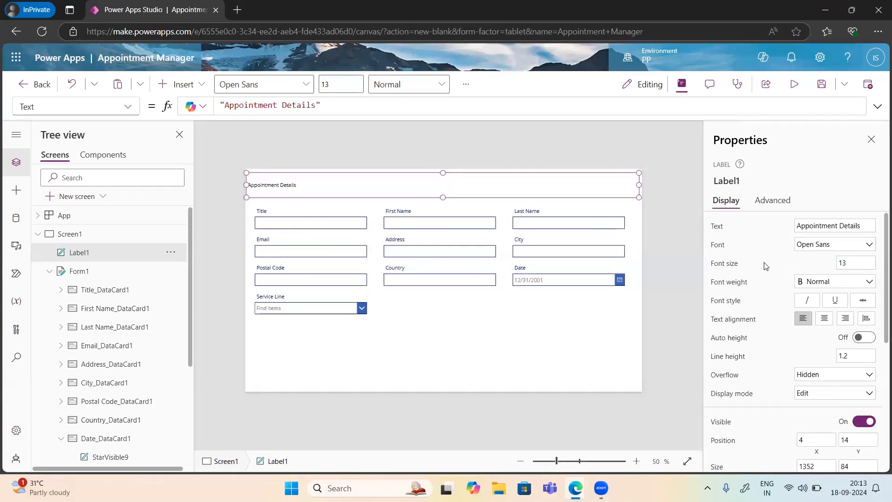
{"action": "left_click", "coordinate": [833, 252]}
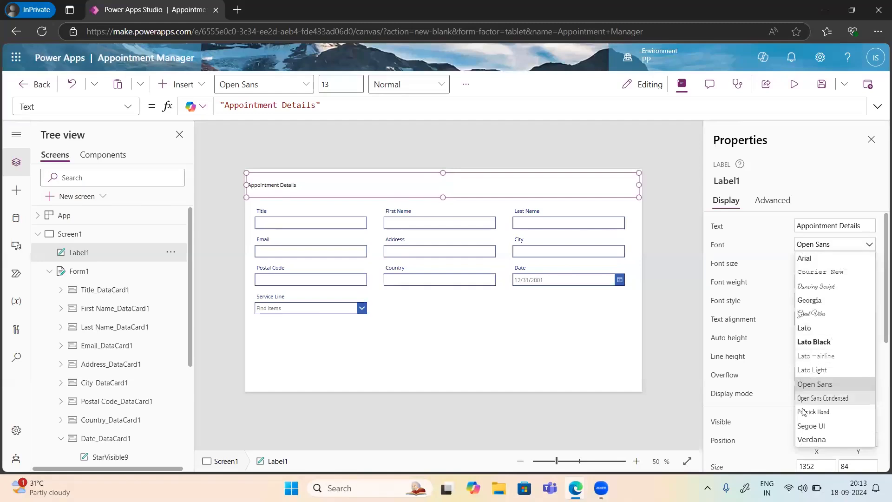
{"action": "left_click", "coordinate": [810, 431]}
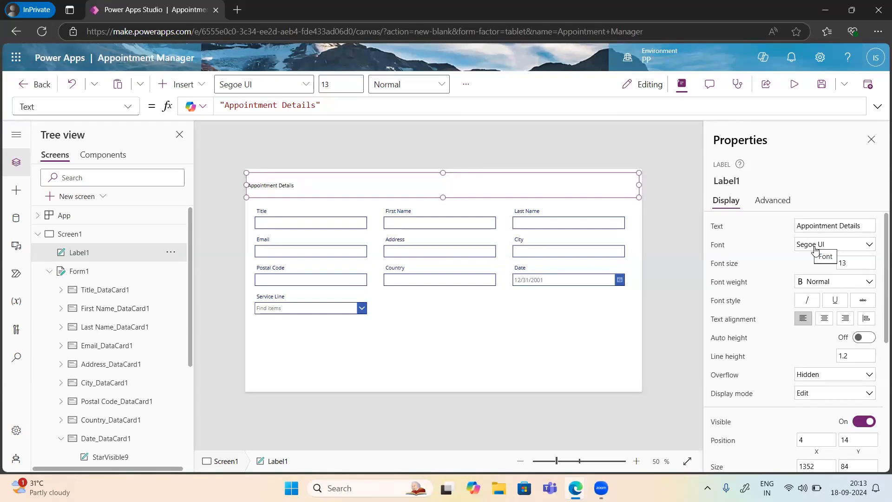
{"action": "left_click", "coordinate": [857, 262]}
{"action": "type", "text": "34"}
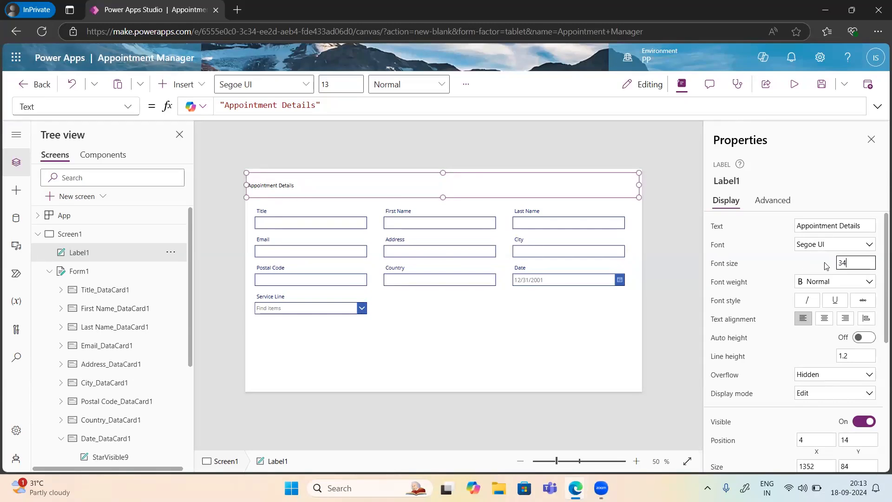
{"action": "key", "text": "Return"}
Step: Make the title Semibold and centred, and fill the header background green
{"action": "left_click", "coordinate": [827, 282]}
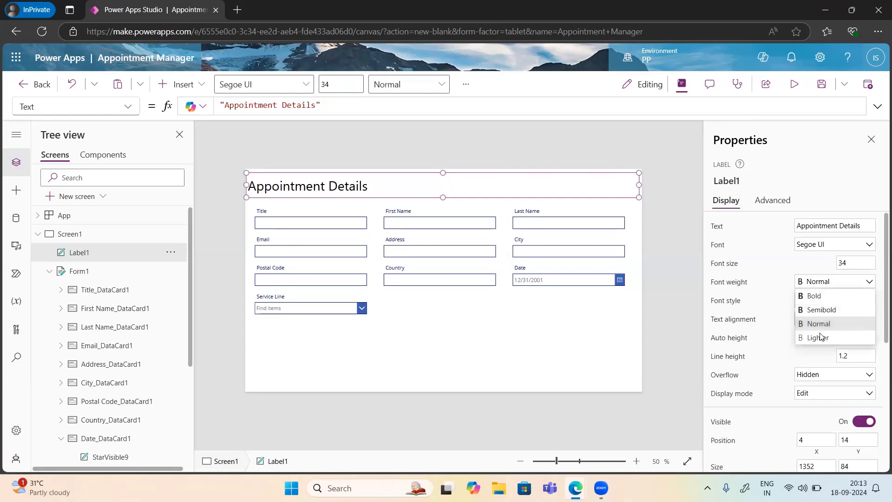
{"action": "left_click", "coordinate": [812, 310]}
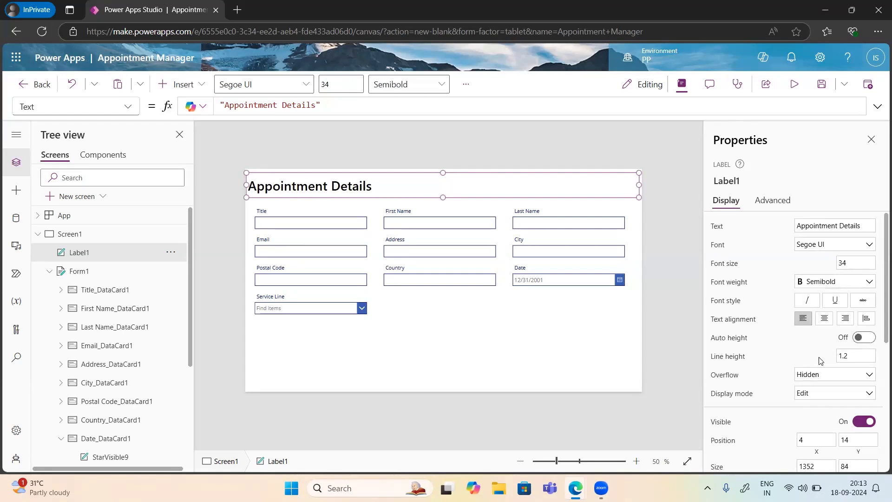
{"action": "left_click", "coordinate": [825, 320]}
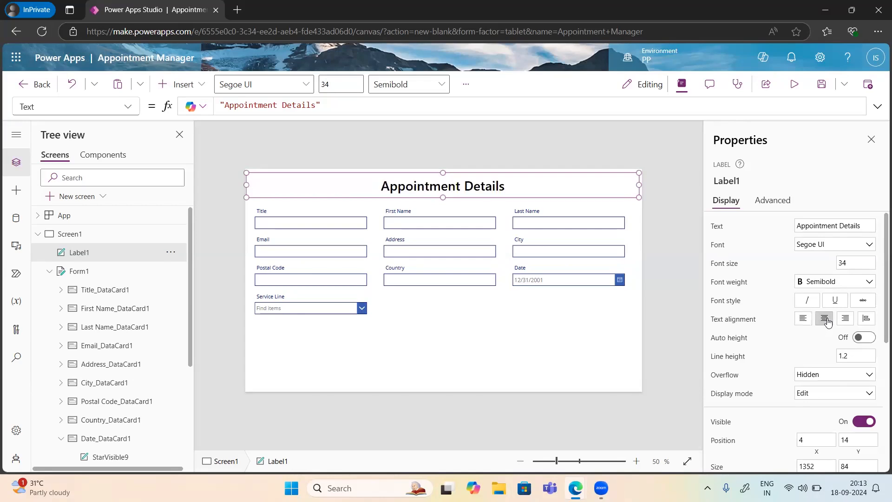
{"action": "scroll", "coordinate": [794, 379], "scroll_direction": "down", "scroll_amount": 5}
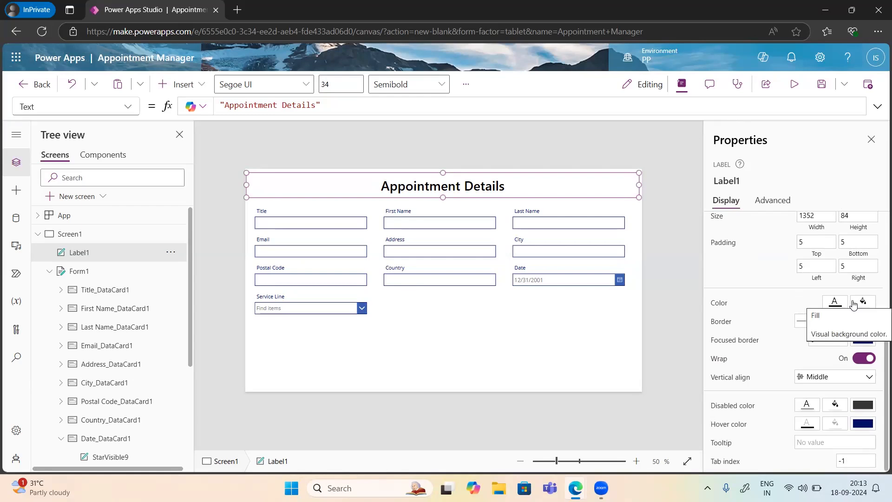
{"action": "left_click", "coordinate": [854, 304]}
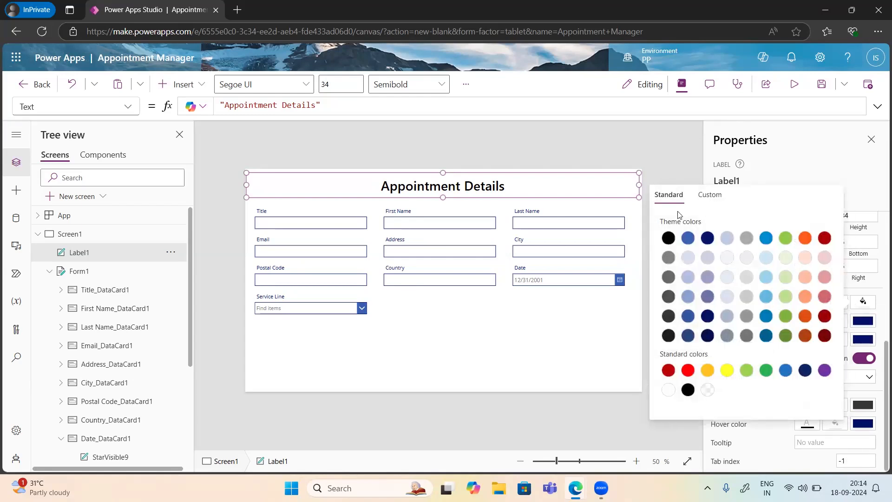
{"action": "left_click", "coordinate": [807, 238]}
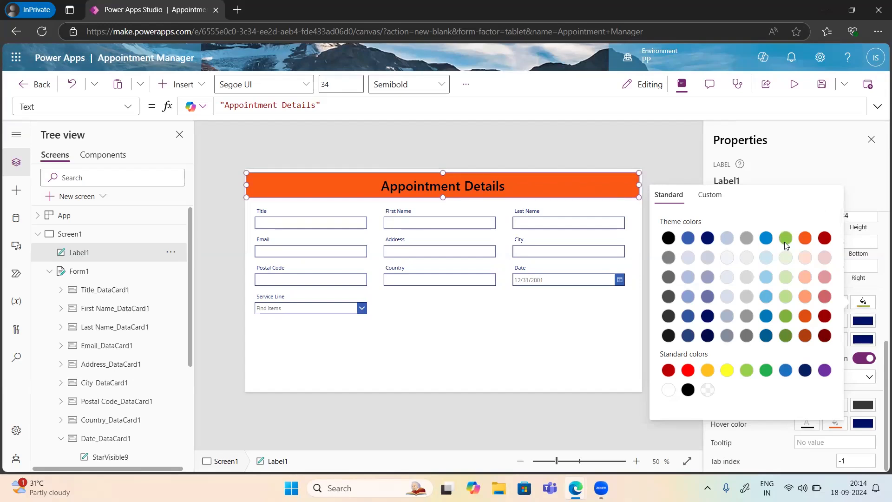
{"action": "left_click", "coordinate": [786, 239]}
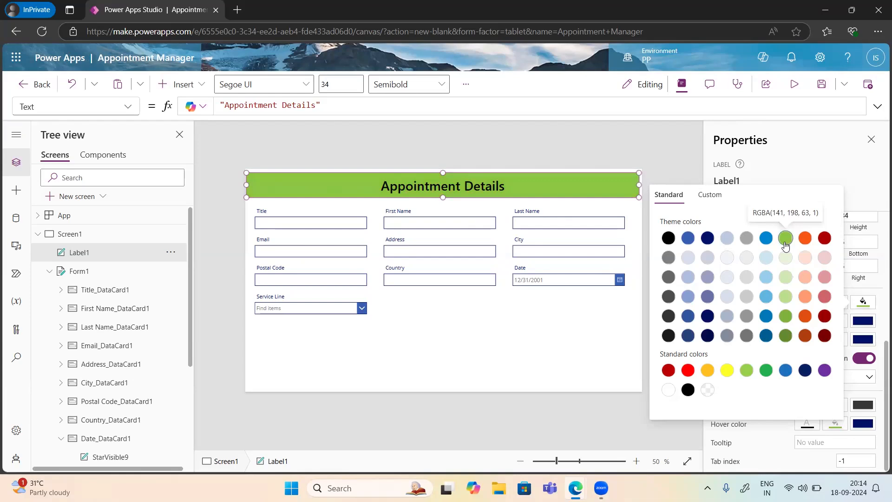
{"action": "left_click", "coordinate": [789, 157]}
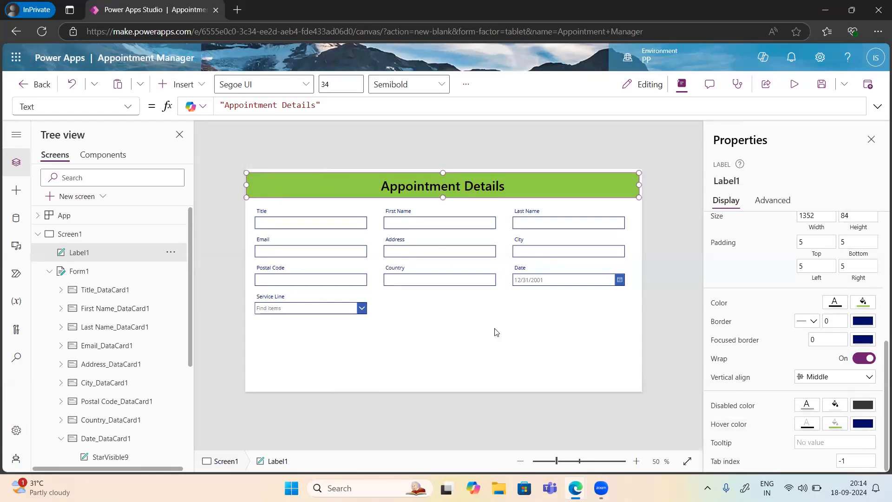
{"action": "left_click", "coordinate": [629, 346]}
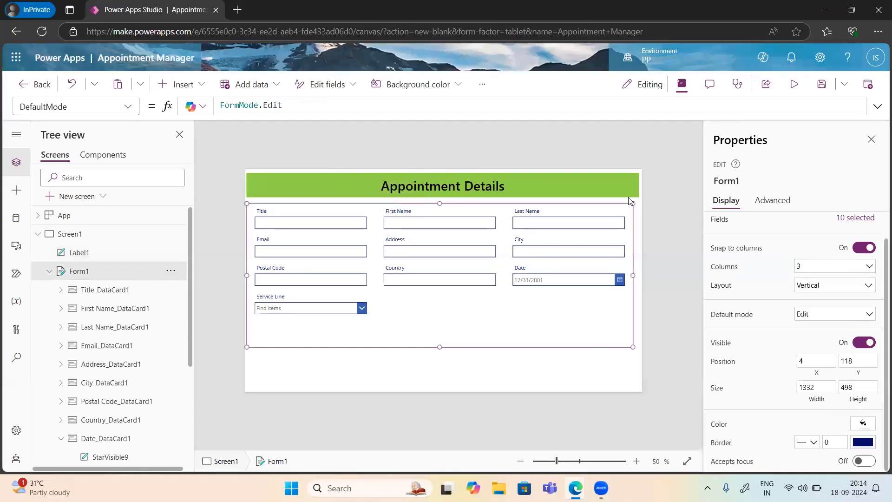
{"action": "left_click", "coordinate": [615, 199]}
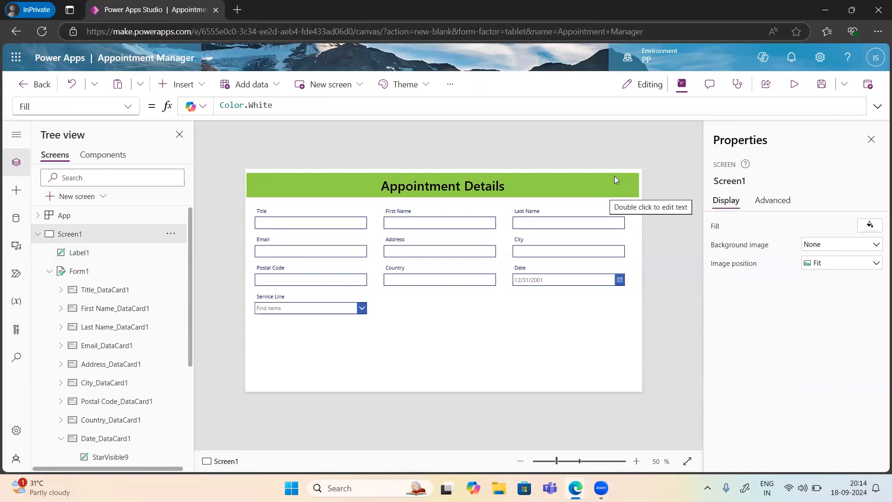
Step: Insert an image whose Image formula is User().Image to show the signed-in user's photo
{"action": "left_click", "coordinate": [189, 88]}
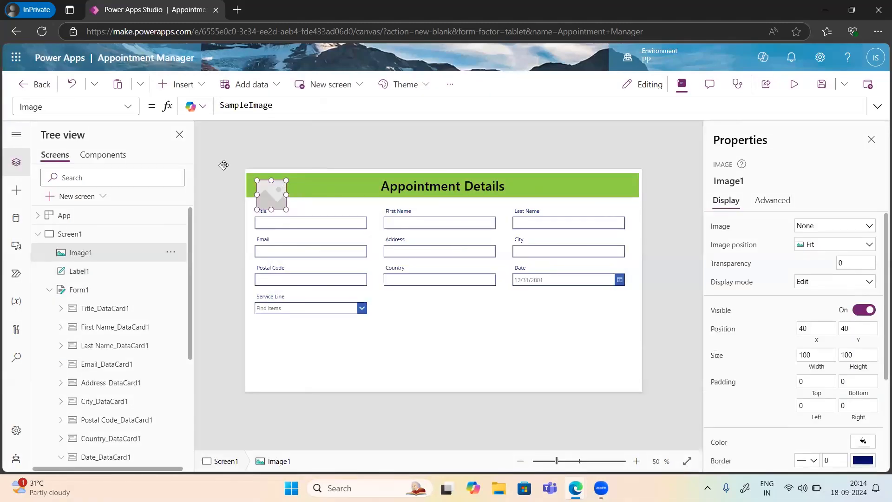
{"action": "double_click", "coordinate": [233, 105]}
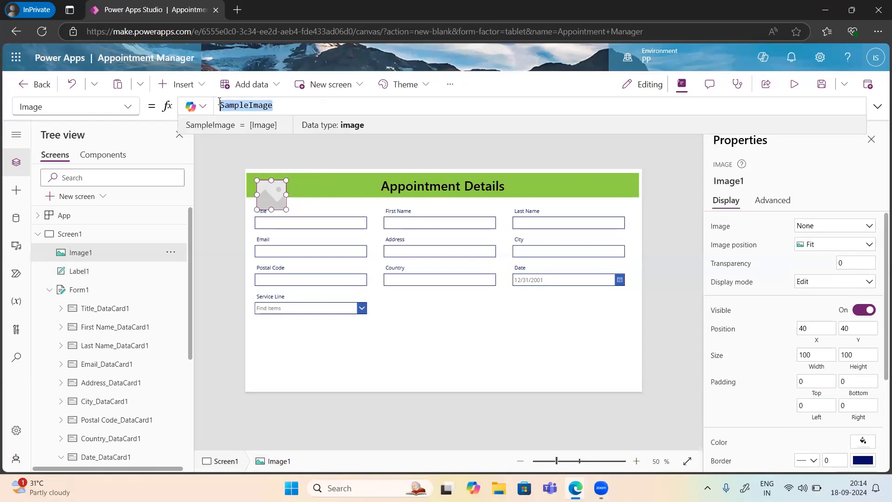
{"action": "type", "text": "User"}
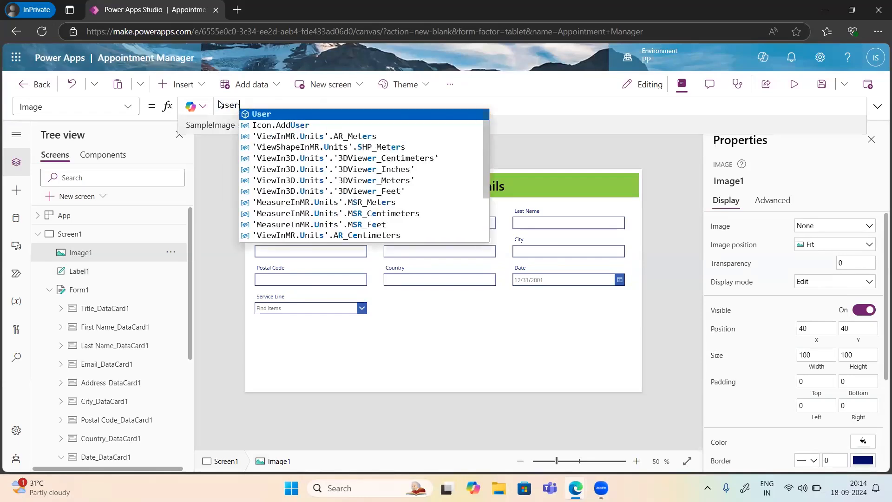
{"action": "type", "text": "()"}
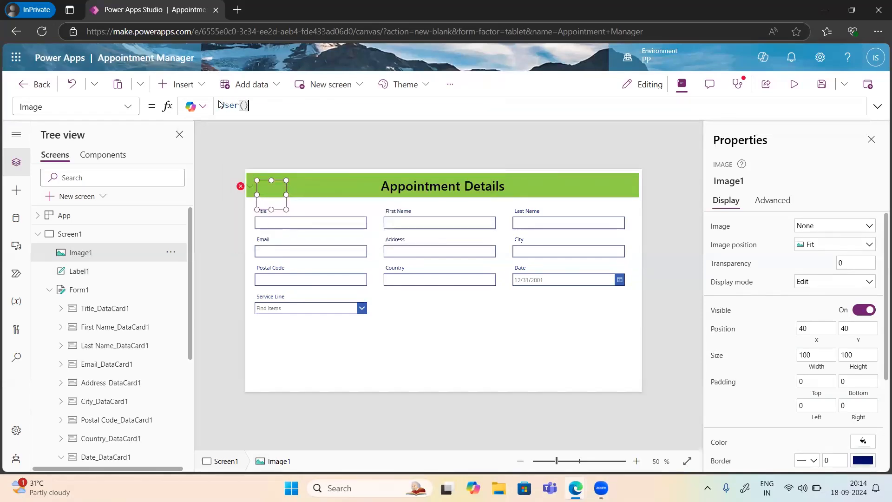
{"action": "type", "text": "."}
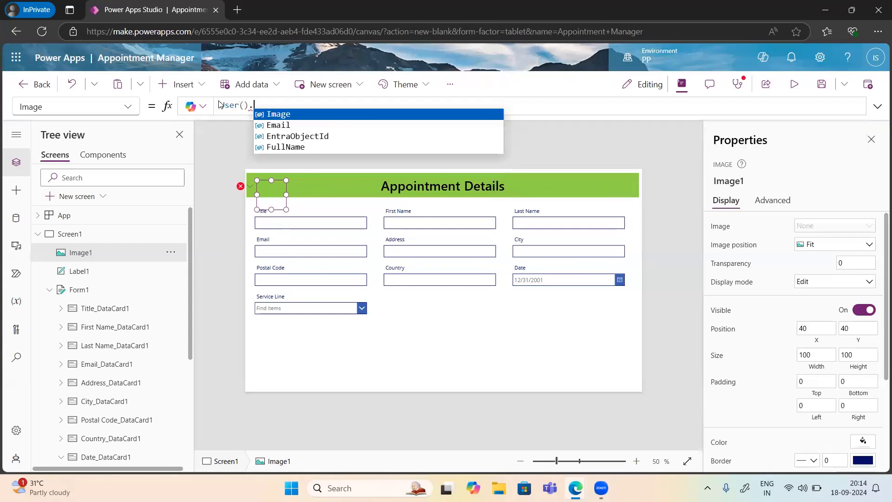
{"action": "key", "text": "Tab"}
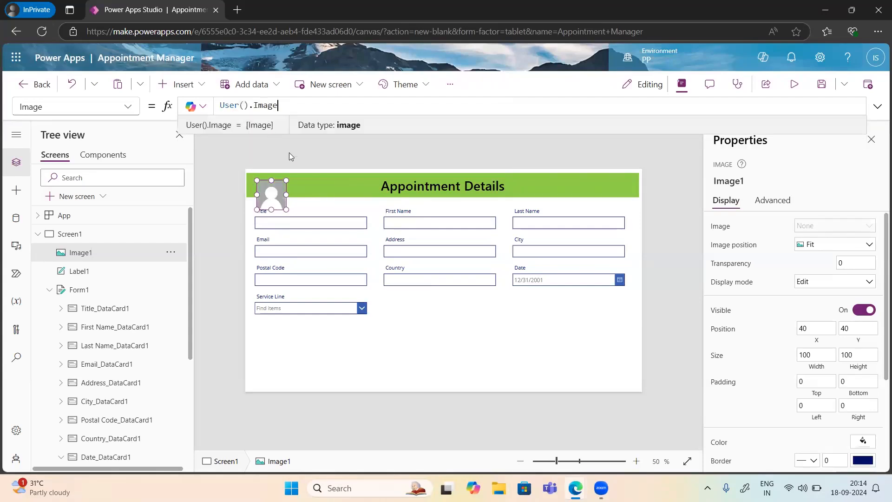
Step: Move the photo to the header's top-right corner and shrink it to about 82 by 76
{"action": "left_click_drag", "start_coordinate": [272, 195], "coordinate": [627, 185]}
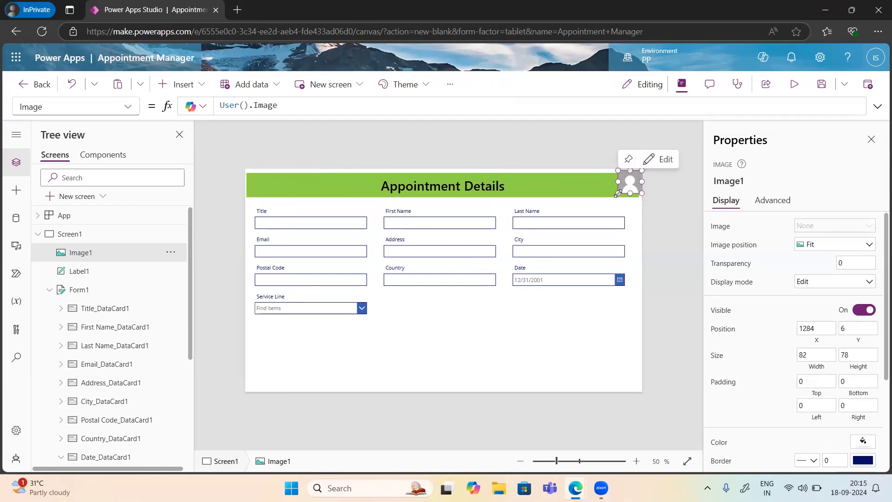
{"action": "left_click_drag", "start_coordinate": [618, 192], "coordinate": [627, 186]}
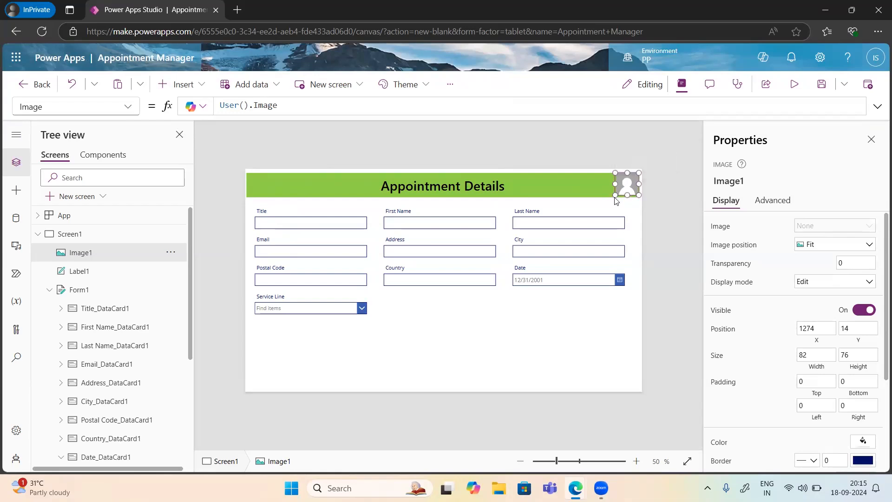
{"action": "scroll", "coordinate": [796, 424], "scroll_direction": "down", "scroll_amount": 3}
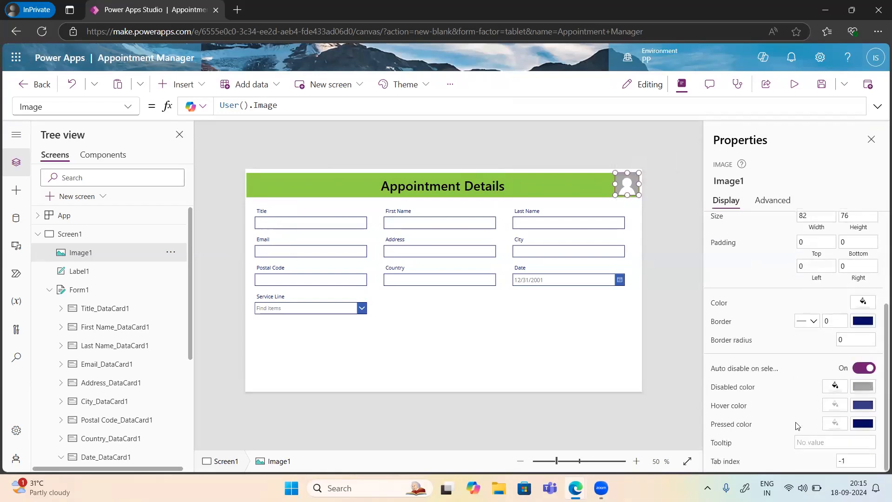
{"action": "scroll", "coordinate": [796, 424], "scroll_direction": "up", "scroll_amount": 3}
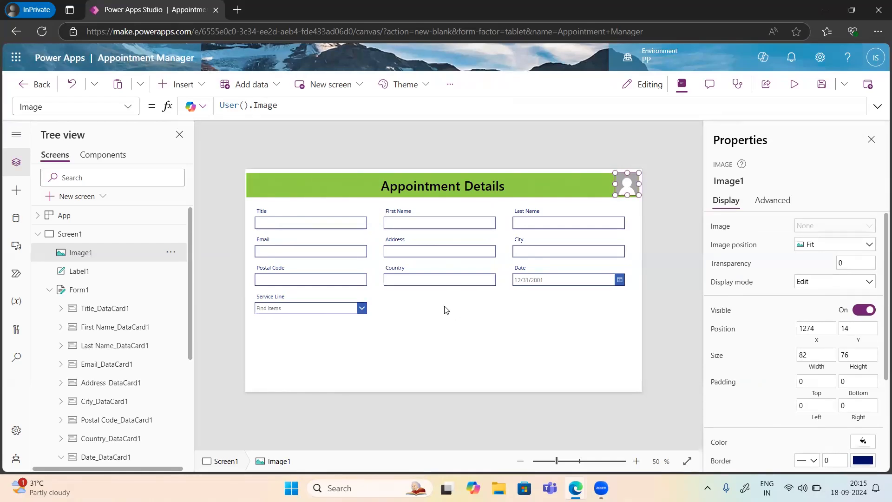
{"action": "left_click", "coordinate": [533, 251]}
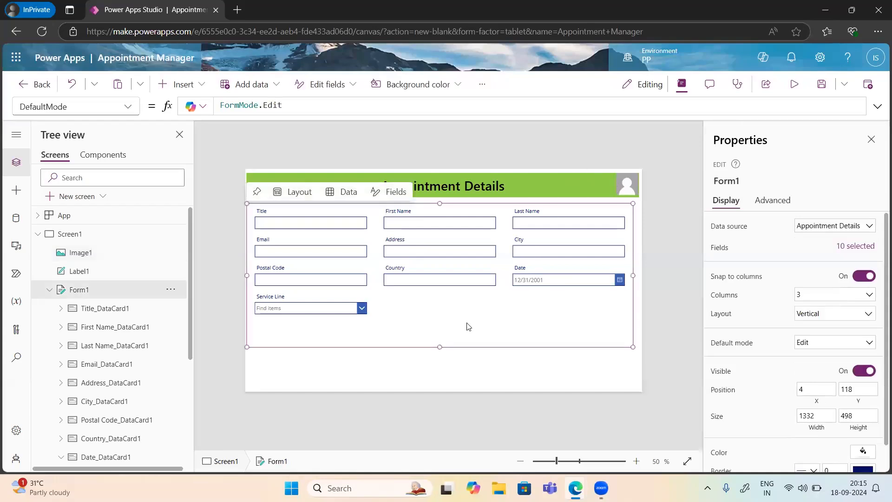
{"action": "left_click", "coordinate": [489, 367]}
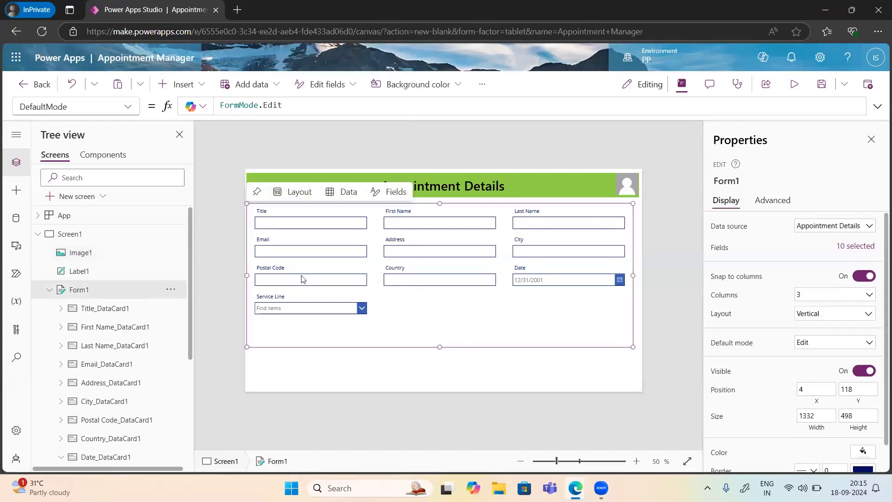
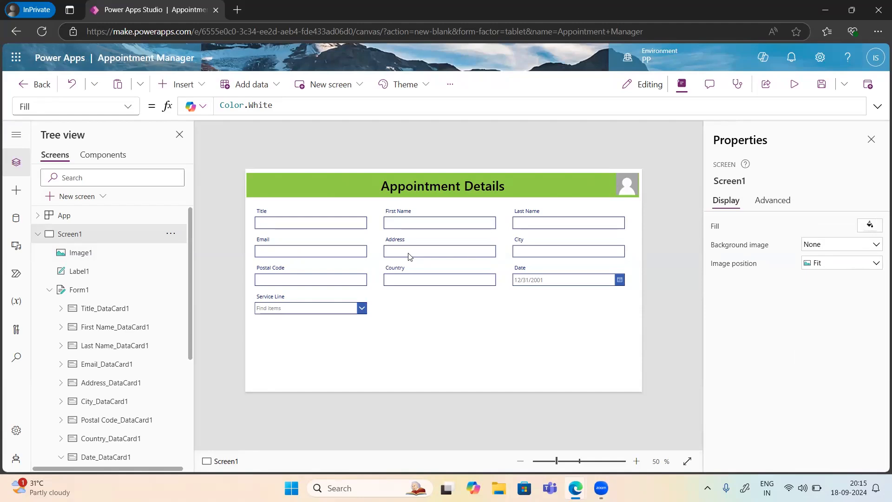
Step: Insert a Button and drag it to the bottom right of the Appointment Details form
{"action": "left_click", "coordinate": [197, 89]}
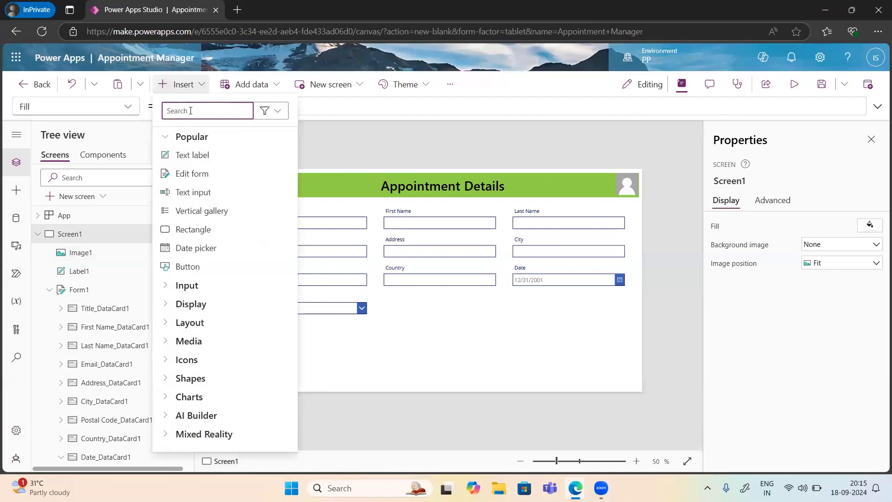
{"action": "type", "text": "button"}
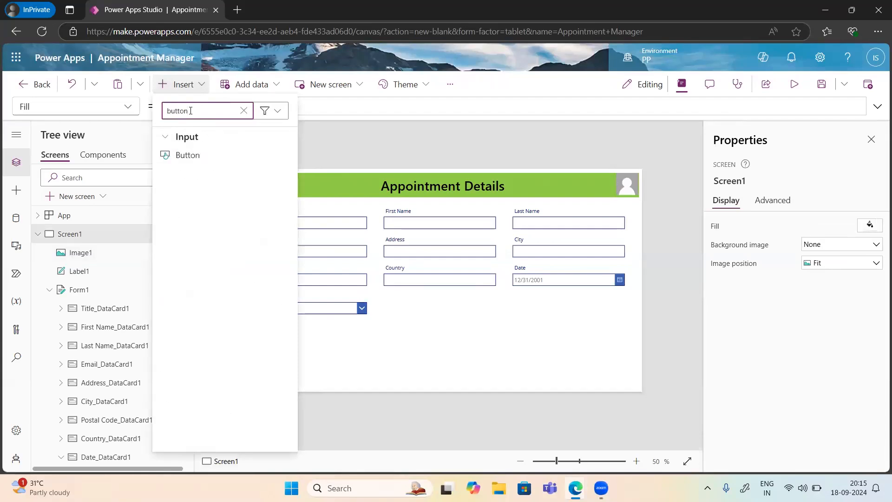
{"action": "left_click", "coordinate": [192, 155]}
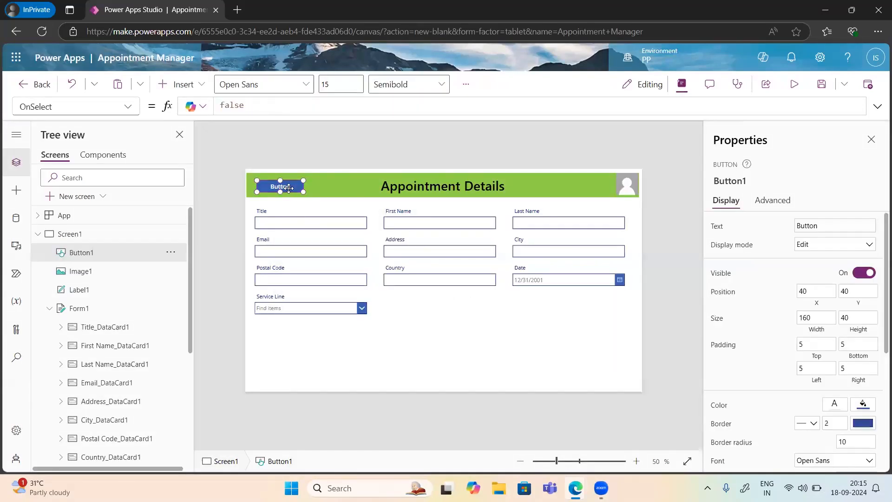
{"action": "left_click_drag", "start_coordinate": [289, 189], "coordinate": [301, 199]}
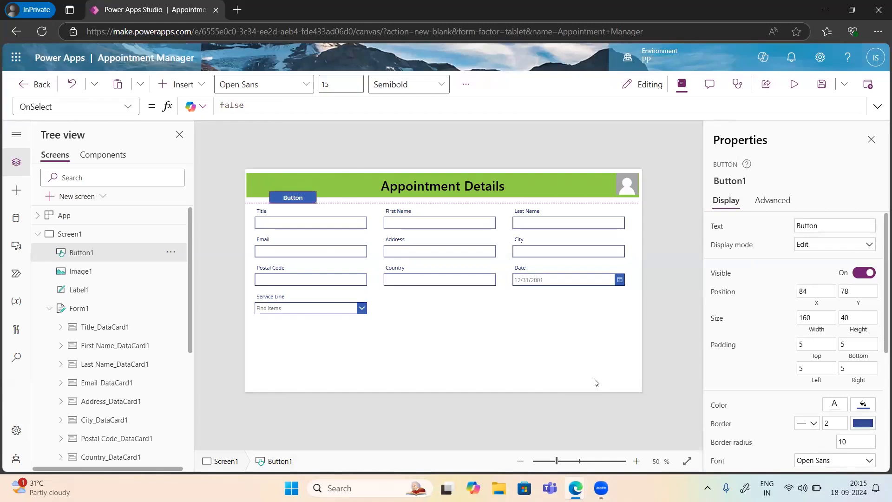
{"action": "left_click_drag", "start_coordinate": [596, 383], "coordinate": [596, 372]}
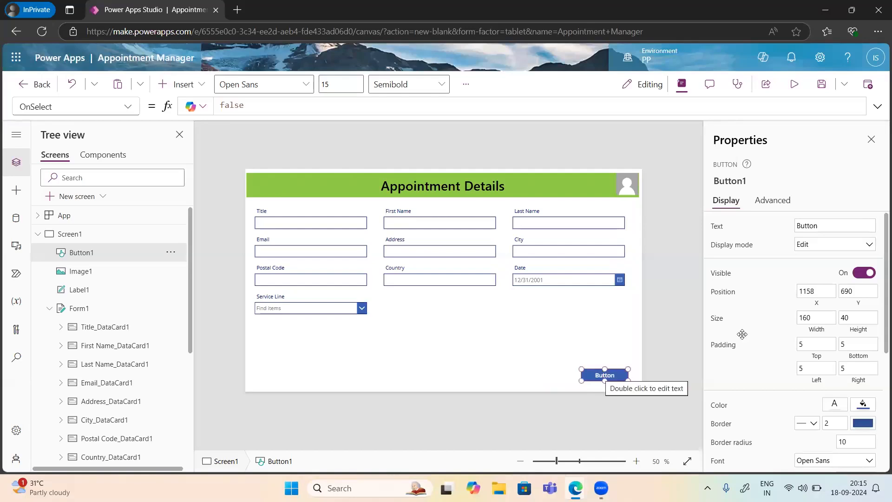
Step: Change the button's label text to Submit
{"action": "double_click", "coordinate": [807, 226]}
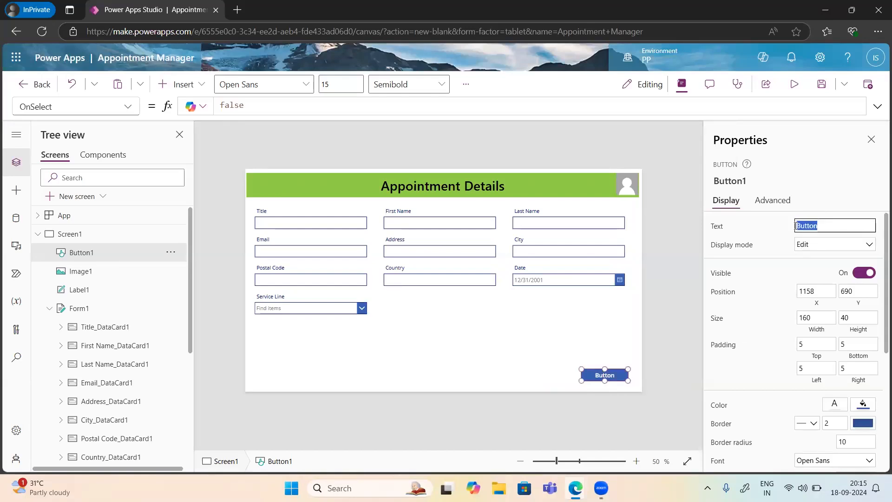
{"action": "type", "text": "Sbu"}
{"action": "key", "text": "BackSpace"}
{"action": "type", "text": "ubmit"}
{"action": "left_click", "coordinate": [690, 255]}
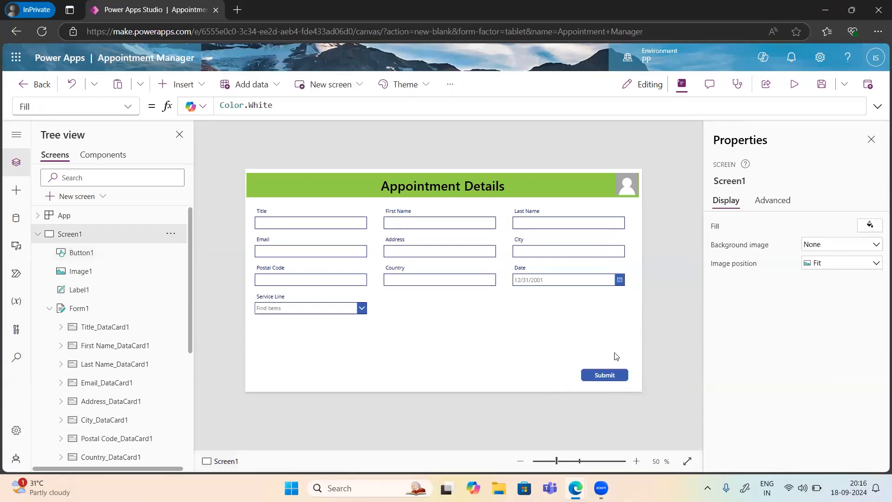
{"action": "left_click", "coordinate": [614, 376]}
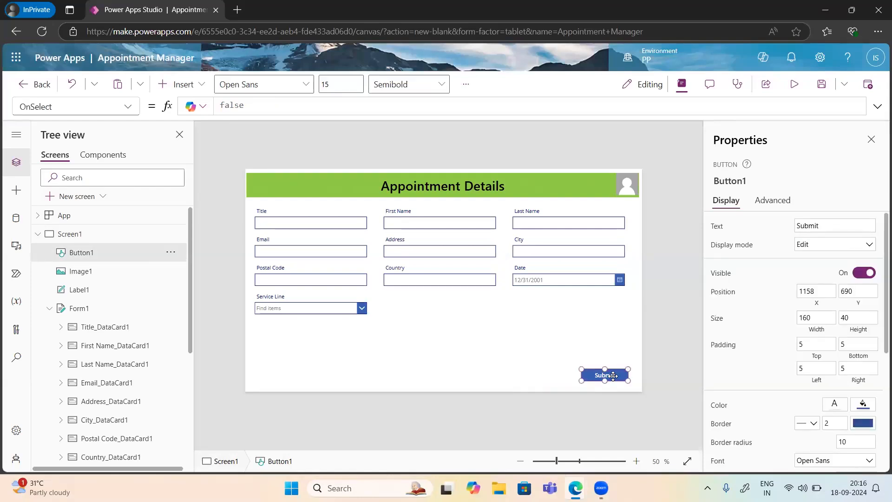
Step: Preview the app, then exit the preview and dismiss the tip dialog
{"action": "left_click", "coordinate": [792, 90]}
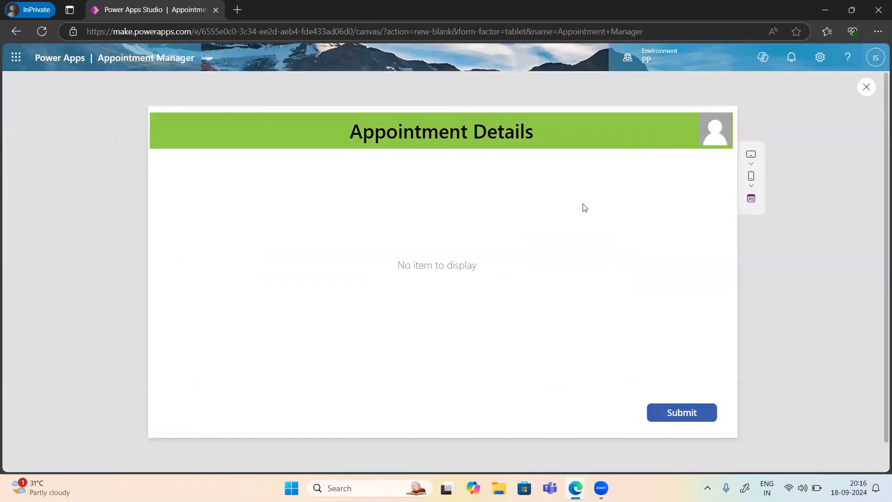
{"action": "key", "text": "Escape"}
{"action": "left_click", "coordinate": [564, 314]}
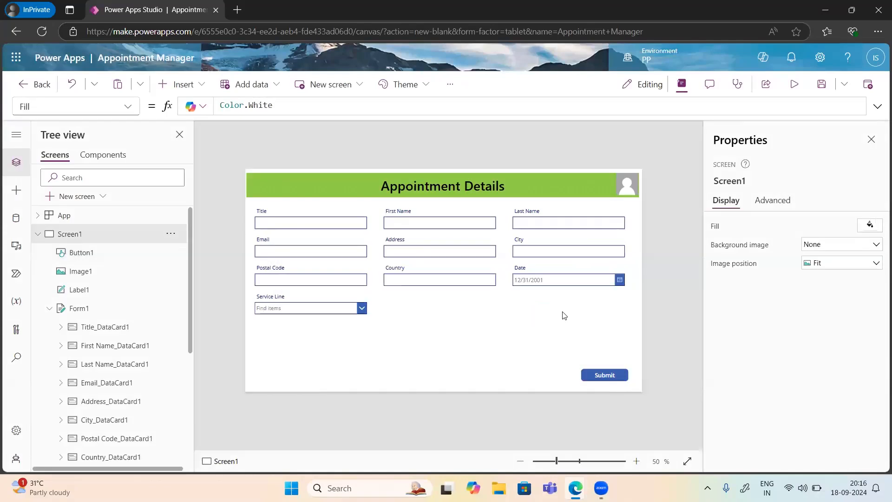
Step: Change Form1's DefaultMode from FormMode.Edit to FormMode.New
{"action": "left_click", "coordinate": [502, 339]}
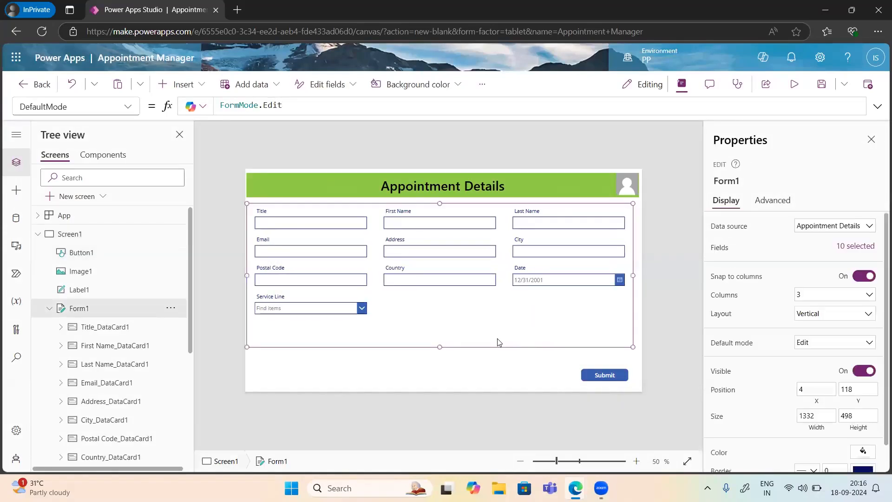
{"action": "double_click", "coordinate": [289, 105]}
{"action": "key", "text": "BackSpace"}
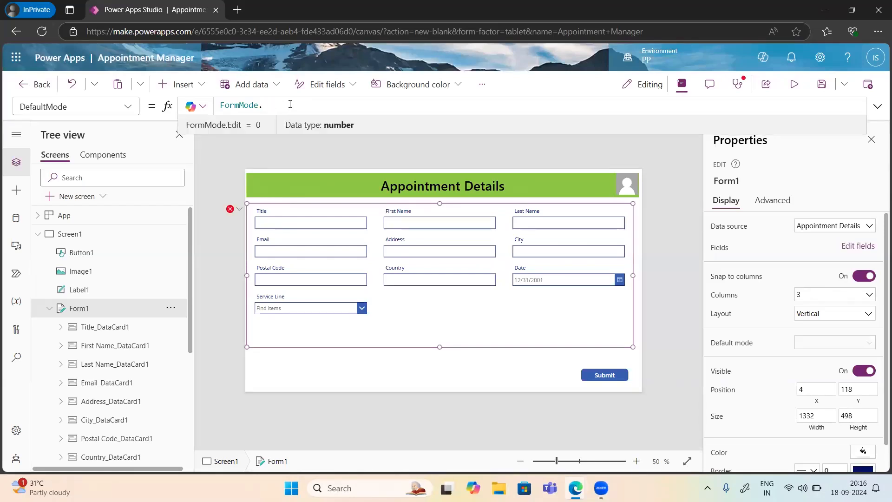
{"action": "type", "text": "new"}
{"action": "left_click", "coordinate": [288, 115]}
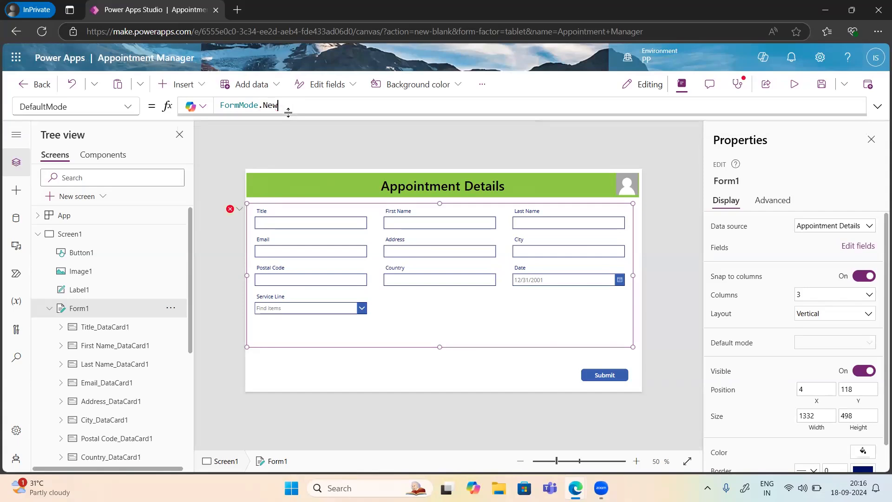
{"action": "left_click", "coordinate": [465, 372]}
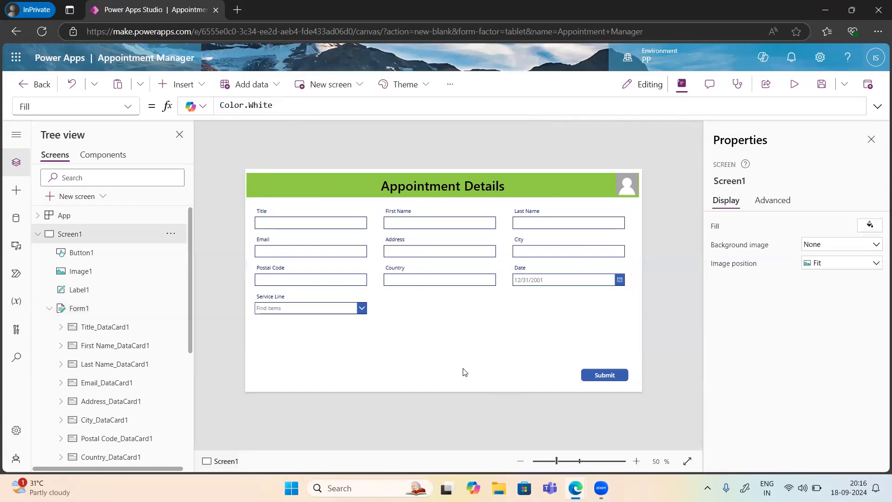
Step: In preview, enter title Mr., the customer's first and last name, and their e-mail
{"action": "left_click", "coordinate": [793, 85]}
{"action": "left_click", "coordinate": [226, 186]}
{"action": "type", "text": "Mr."}
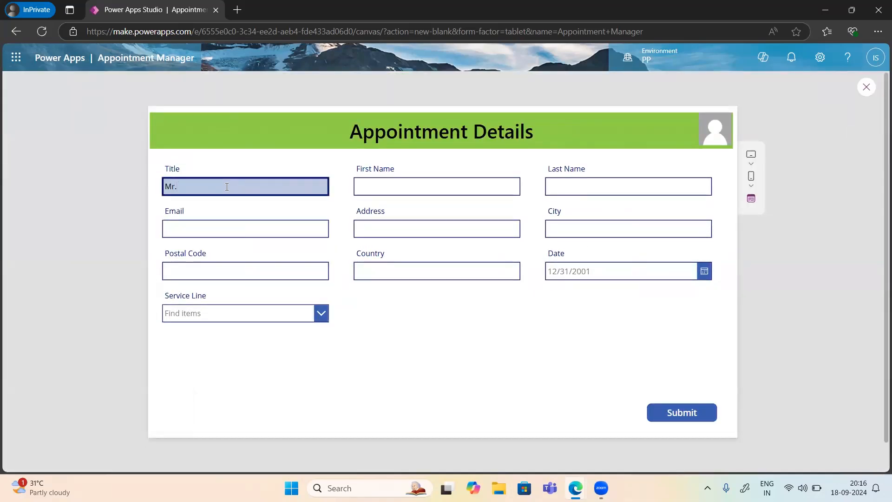
{"action": "key", "text": "Tab"}
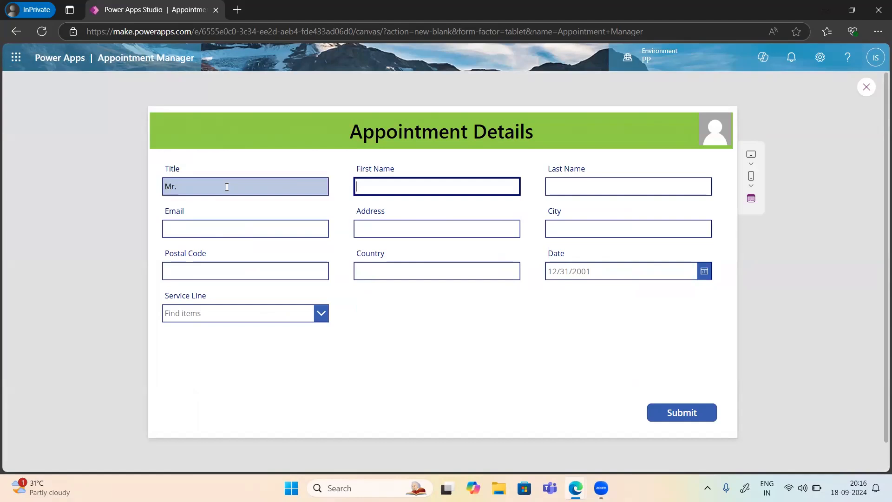
{"action": "key", "text": "Tab"}
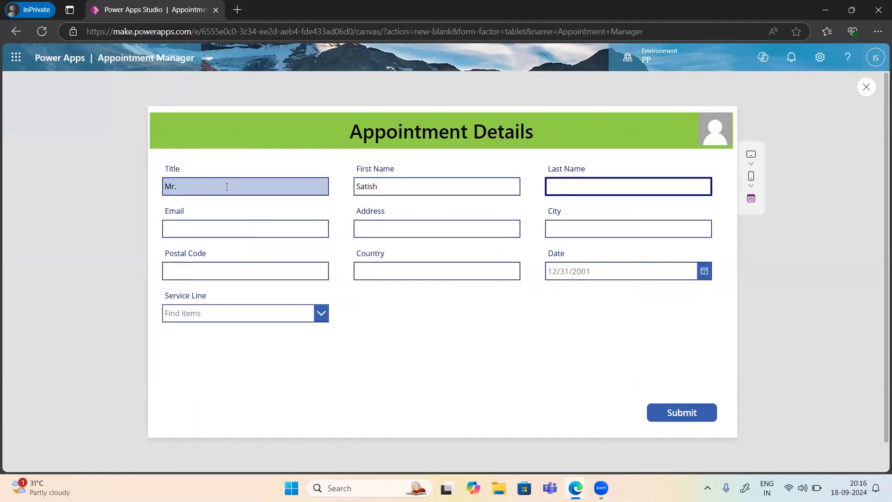
{"action": "left_click", "coordinate": [183, 233]}
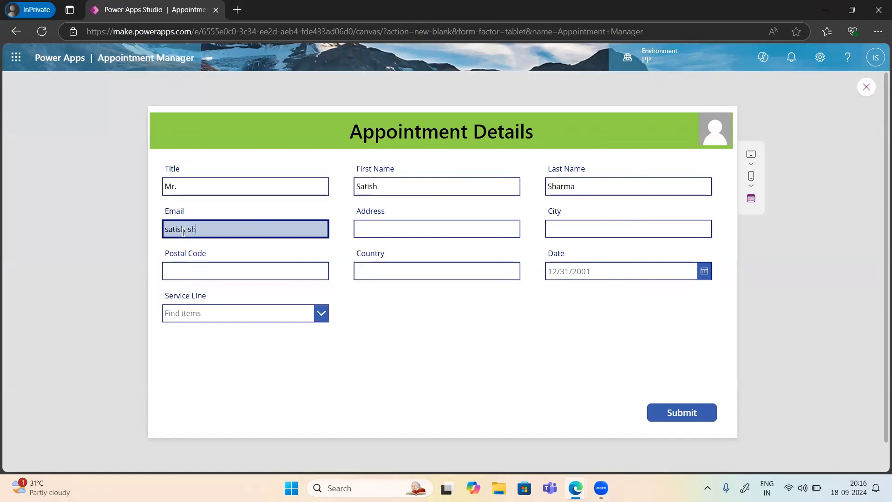
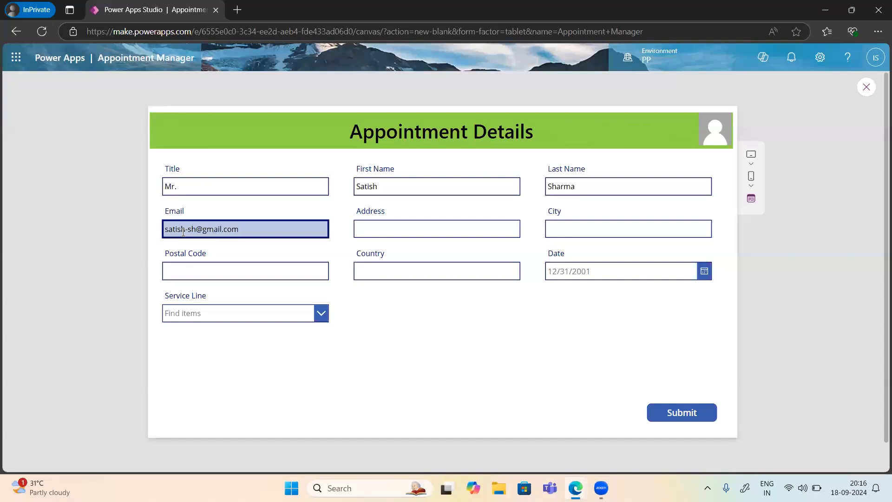
Step: Fill in the address, city and postal code fields, correcting typos
{"action": "left_click", "coordinate": [383, 229]}
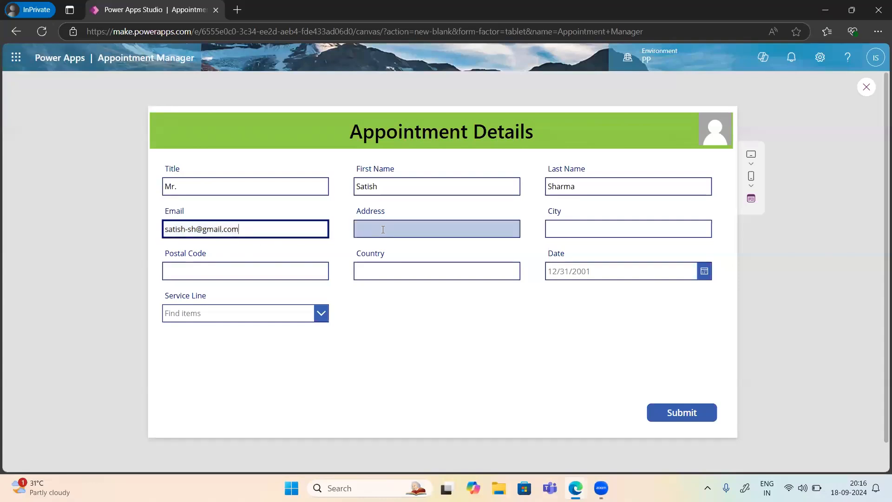
{"action": "type", "text": "ABC"}
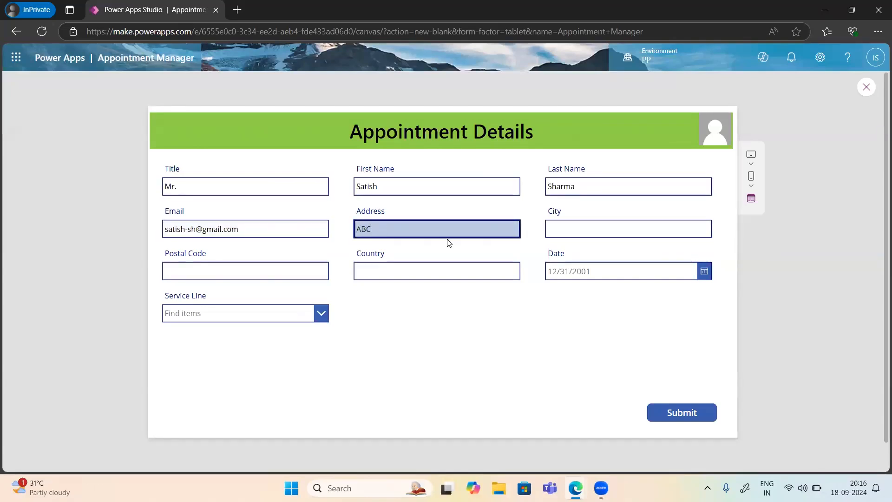
{"action": "left_click", "coordinate": [568, 233]}
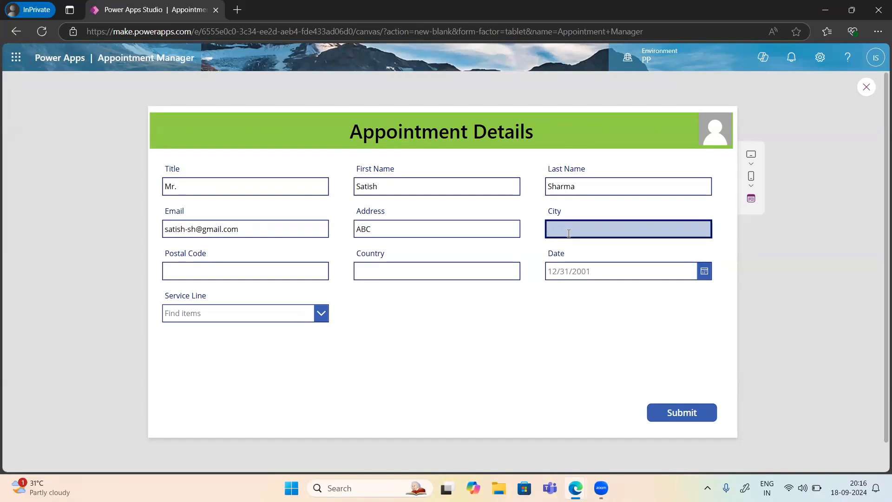
{"action": "type", "text": "Chennai"}
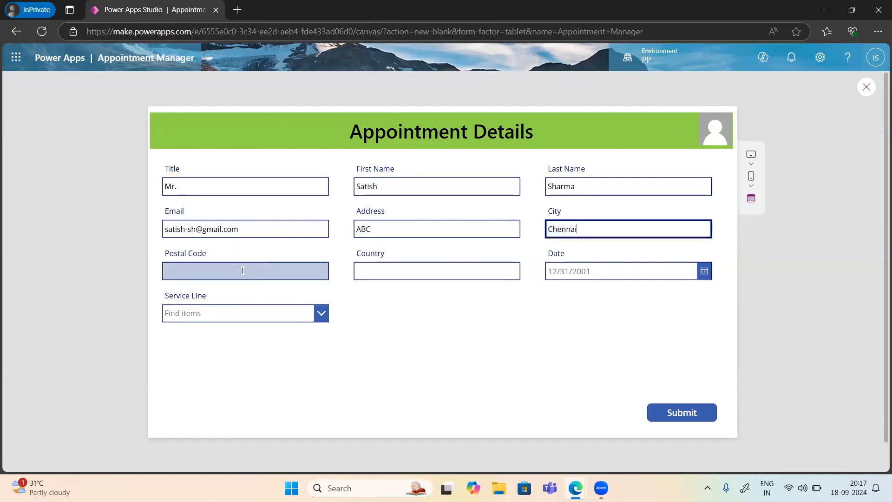
{"action": "left_click", "coordinate": [241, 270]}
{"action": "type", "text": "7989654"}
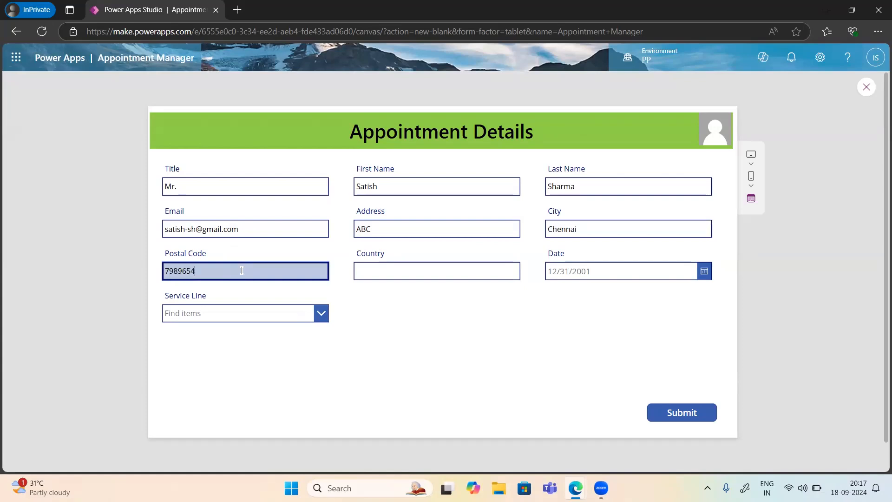
{"action": "key", "text": "Left"}
{"action": "key", "text": "BackSpace"}
Step: Set country India, date September 20, service line Ortho, and submit the form
{"action": "left_click", "coordinate": [387, 271]}
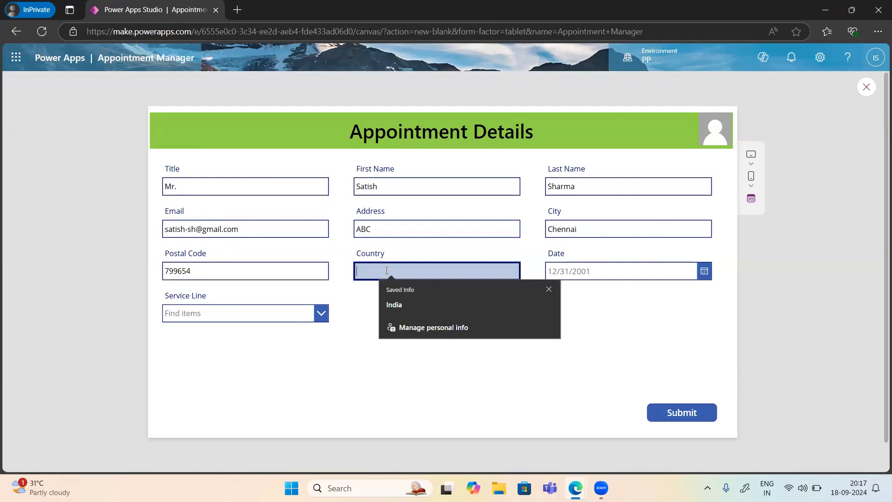
{"action": "left_click", "coordinate": [394, 305]}
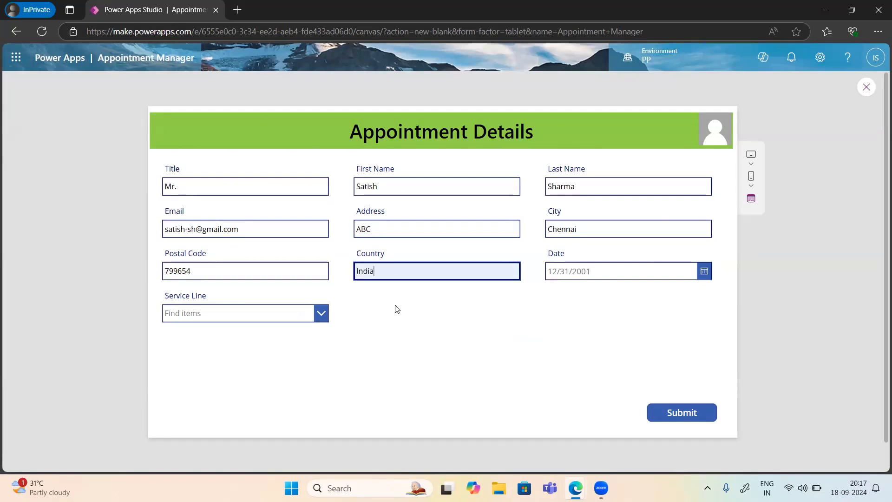
{"action": "left_click", "coordinate": [704, 273]}
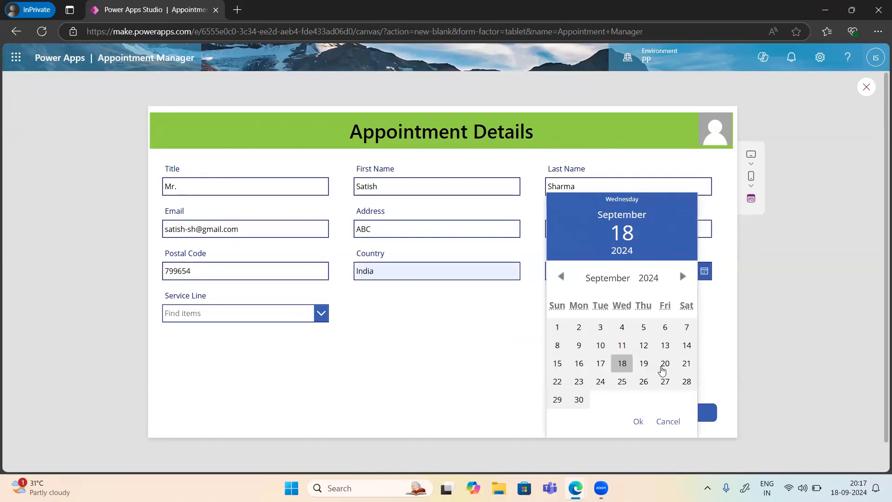
{"action": "left_click", "coordinate": [666, 365]}
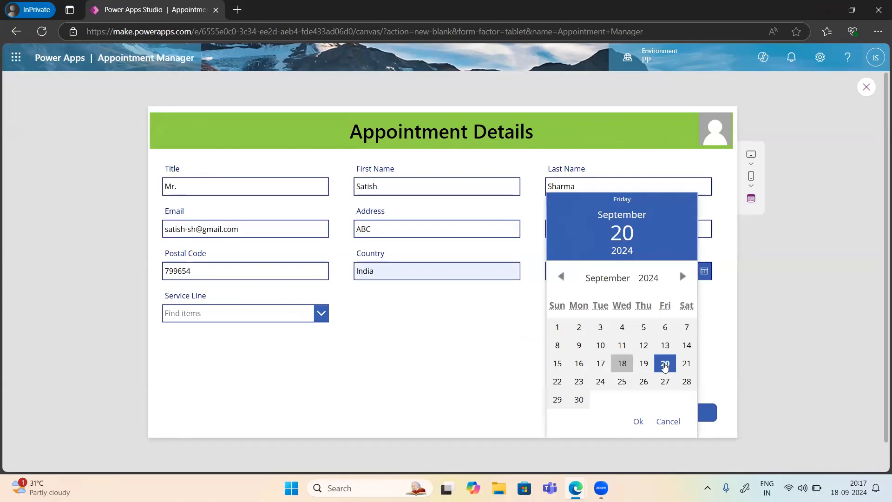
{"action": "left_click", "coordinate": [637, 422]}
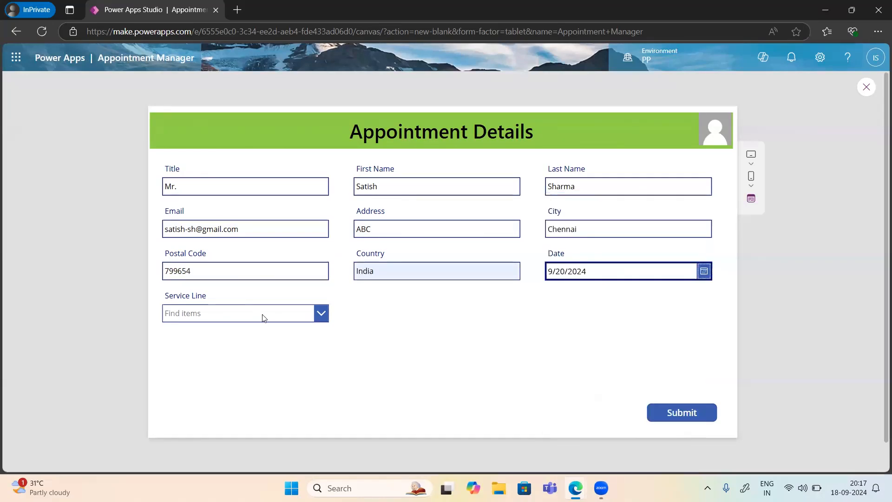
{"action": "left_click", "coordinate": [312, 315]}
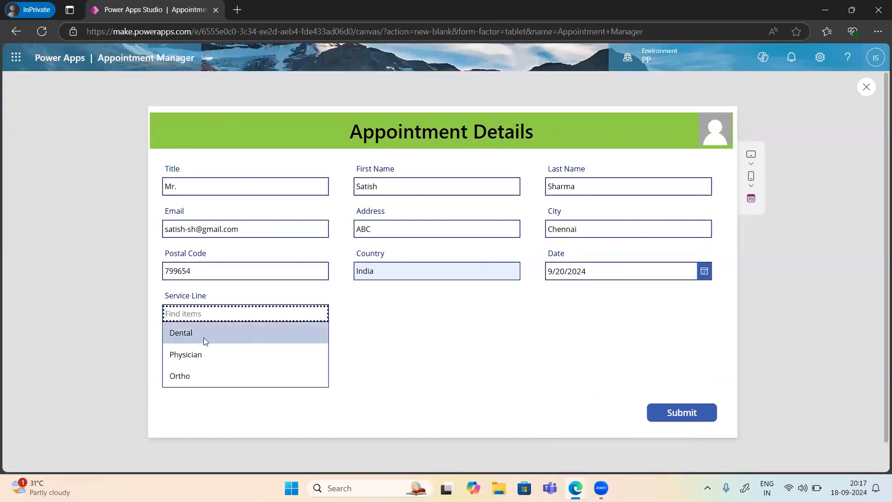
{"action": "left_click", "coordinate": [191, 372]}
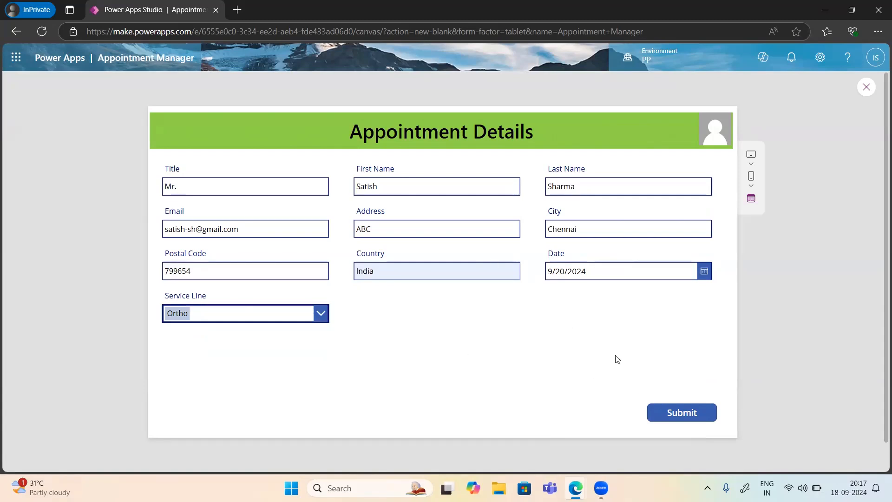
{"action": "left_click", "coordinate": [683, 414]}
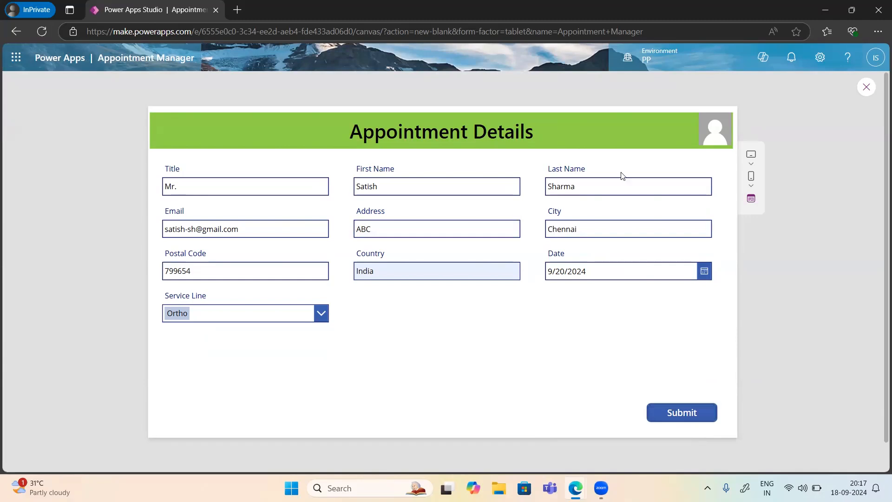
{"action": "left_click", "coordinate": [826, 8]}
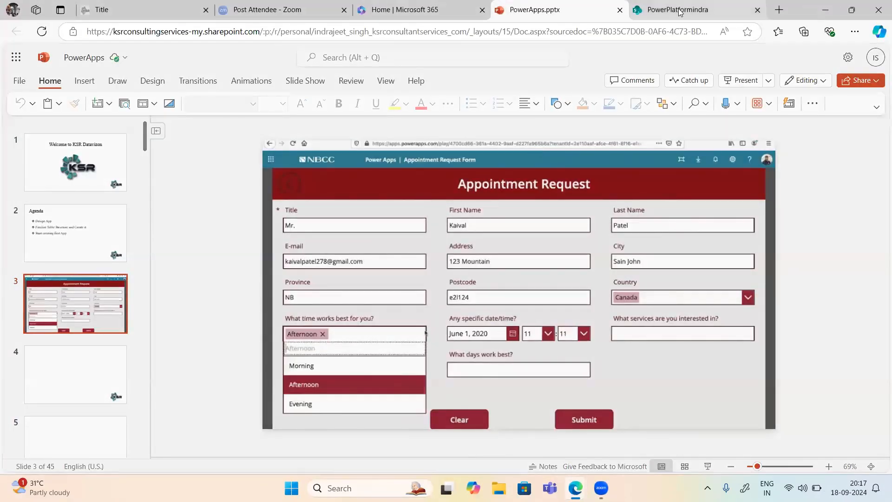
Step: Reload the SharePoint Appointment Details list, then return to Power Apps Studio
{"action": "left_click", "coordinate": [679, 12]}
{"action": "left_click", "coordinate": [41, 31]}
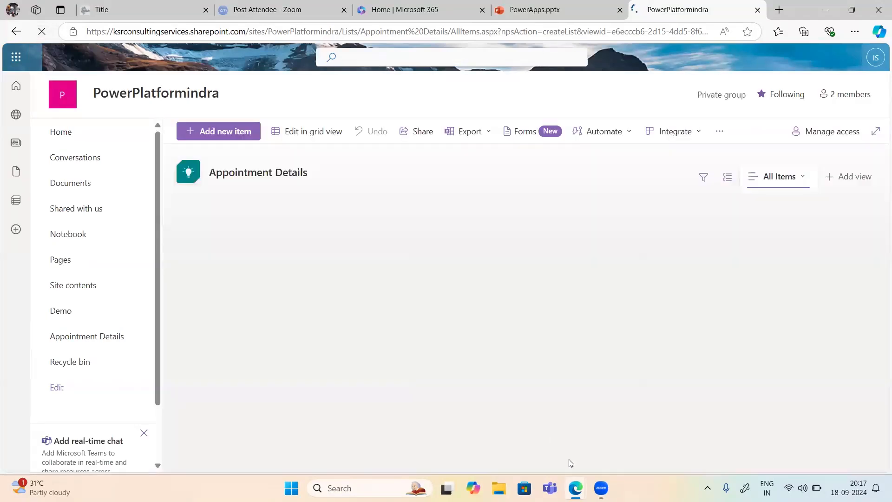
{"action": "mouse_move", "coordinate": [576, 487]}
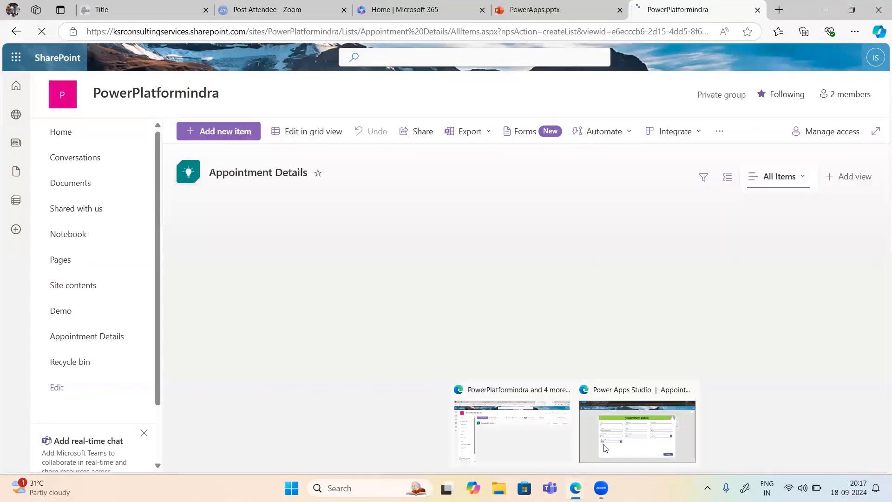
{"action": "left_click", "coordinate": [687, 435]}
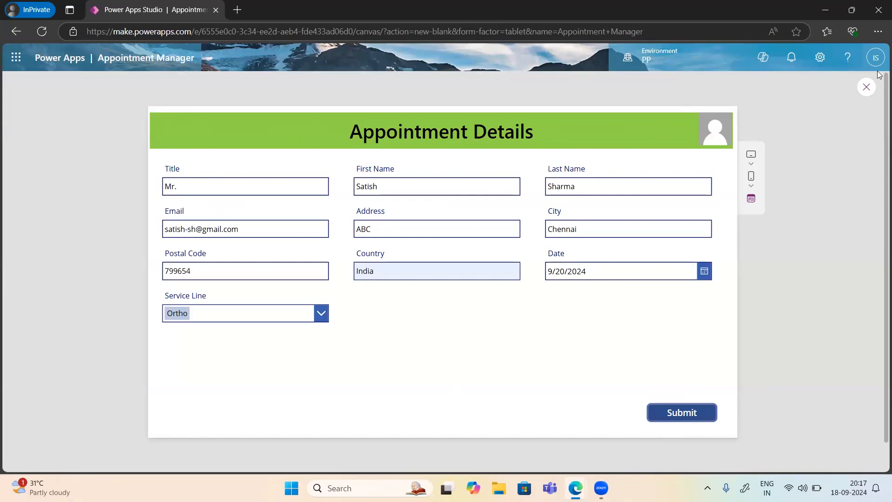
Step: Exit the preview and turn off the recurring tip dialog
{"action": "left_click", "coordinate": [867, 87]}
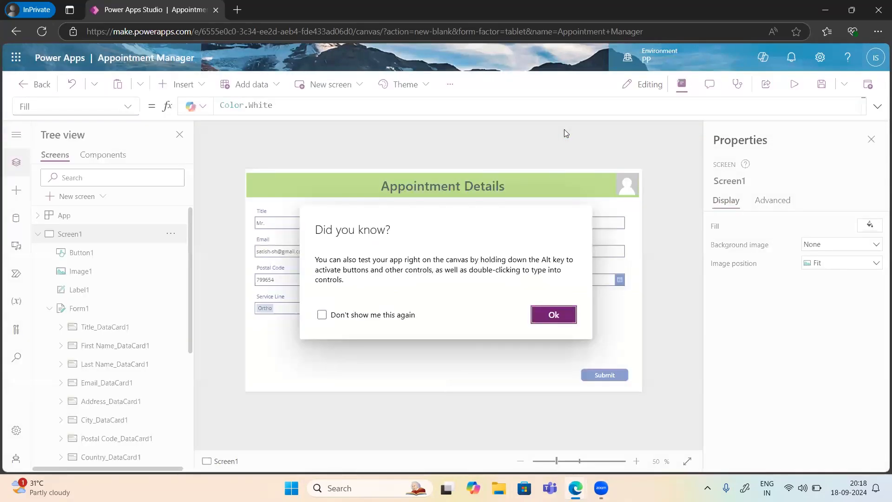
{"action": "left_click", "coordinate": [321, 315]}
{"action": "left_click", "coordinate": [553, 315]}
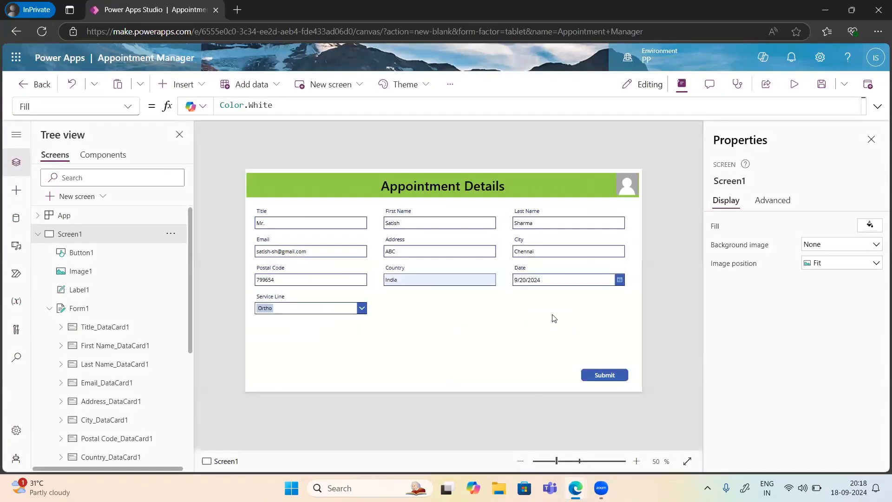
Step: Replace the Submit button's OnSelect value false with SubmitForm(Form1)
{"action": "left_click", "coordinate": [614, 379]}
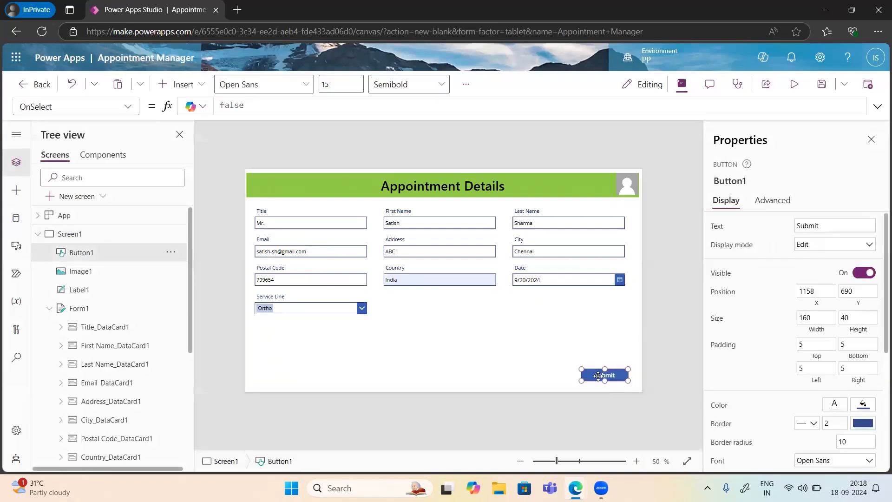
{"action": "double_click", "coordinate": [226, 105]}
{"action": "key", "text": "BackSpace"}
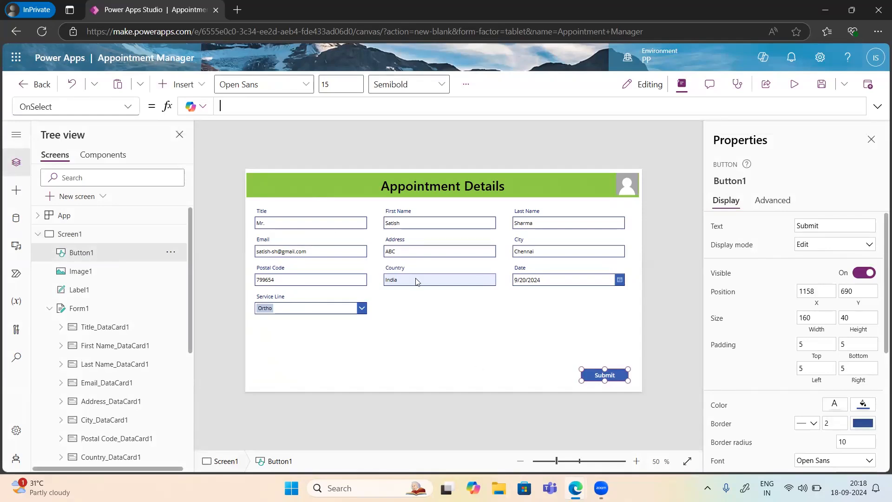
{"action": "type", "text": "Submit"}
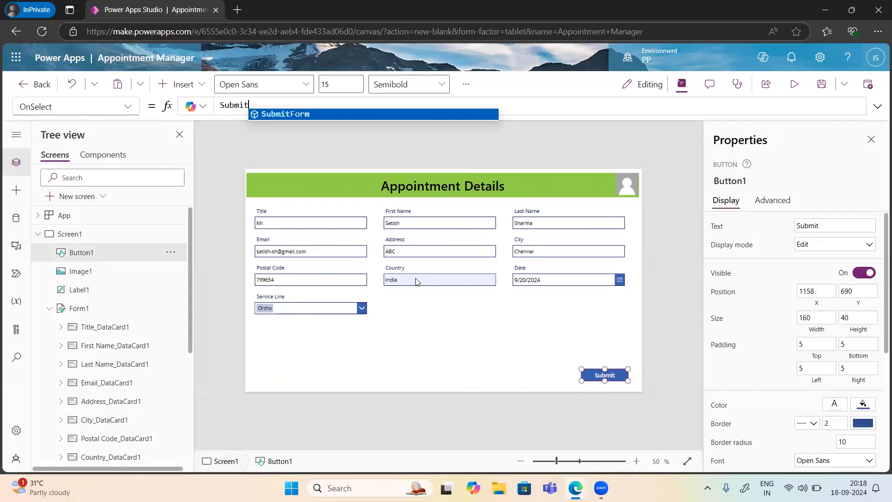
{"action": "type", "text": "Form("}
{"action": "type", "text": "For"}
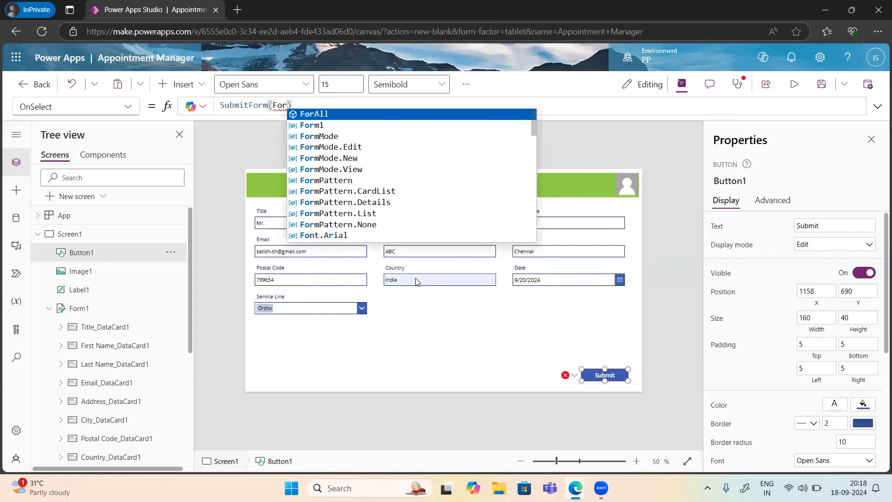
{"action": "key", "text": "Down"}
{"action": "key", "text": "Tab"}
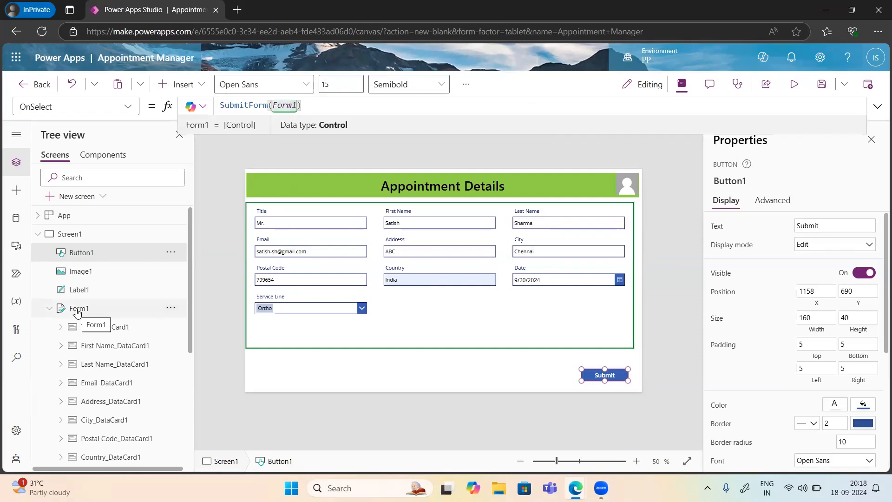
{"action": "key", "text": "Right"}
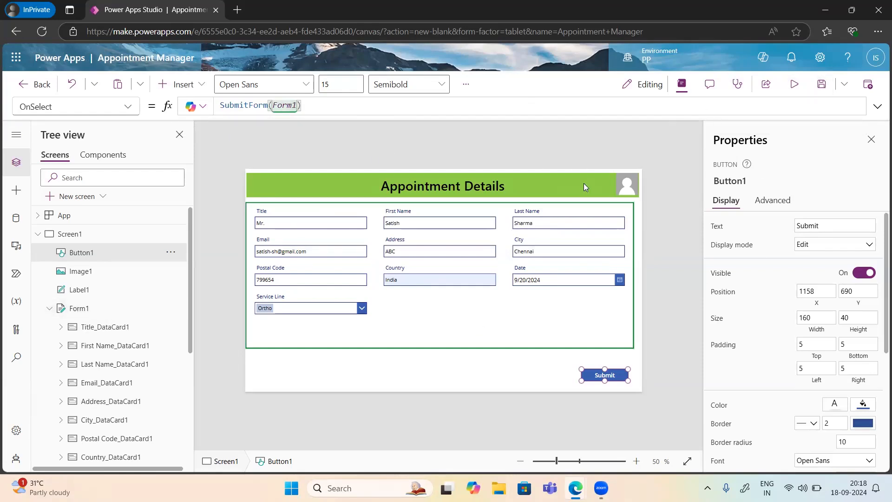
Step: Have Copilot explain SubmitForm(Form1), then preview, submit the appointment entry, and exit preview
{"action": "left_click", "coordinate": [196, 112]}
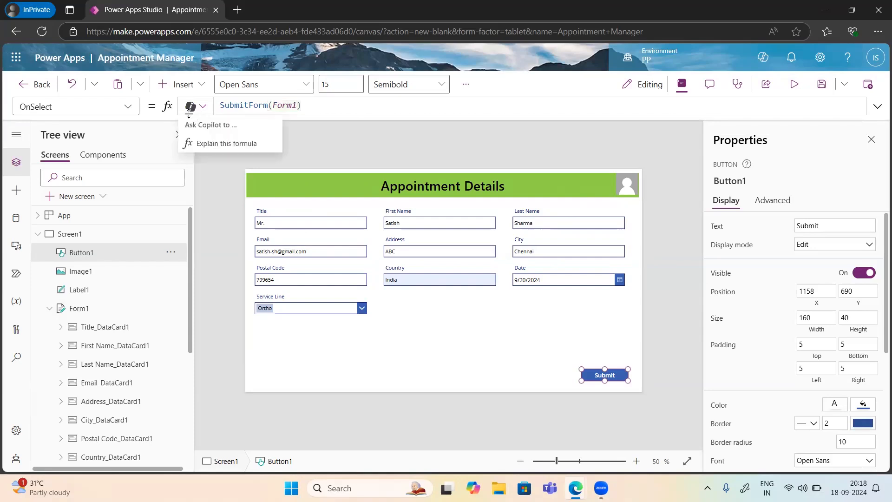
{"action": "left_click", "coordinate": [214, 144]}
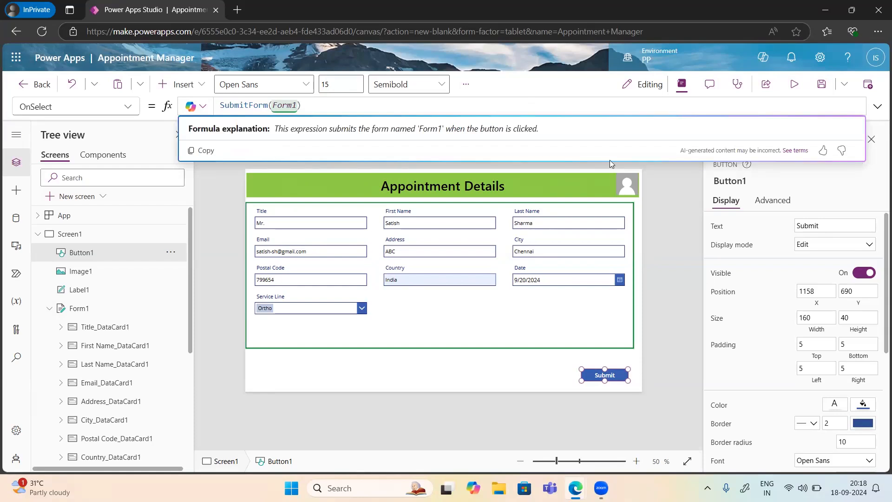
{"action": "left_click", "coordinate": [794, 88]}
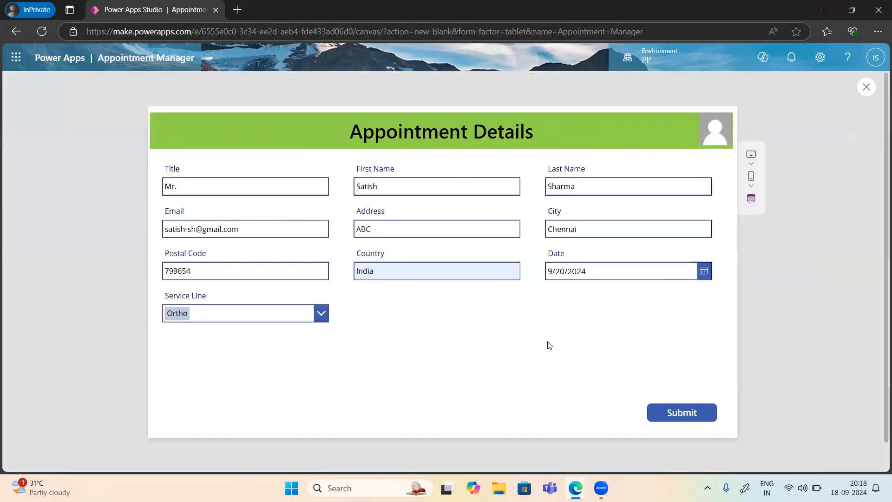
{"action": "left_click", "coordinate": [680, 417]}
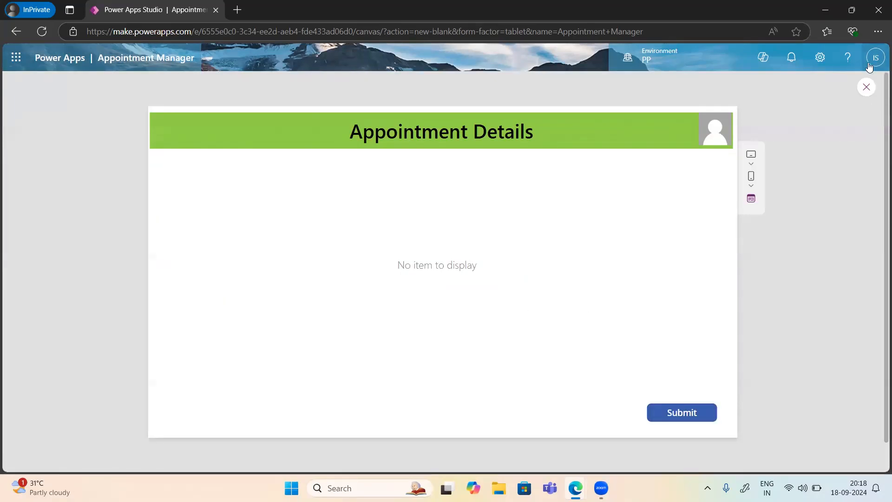
{"action": "left_click", "coordinate": [867, 87]}
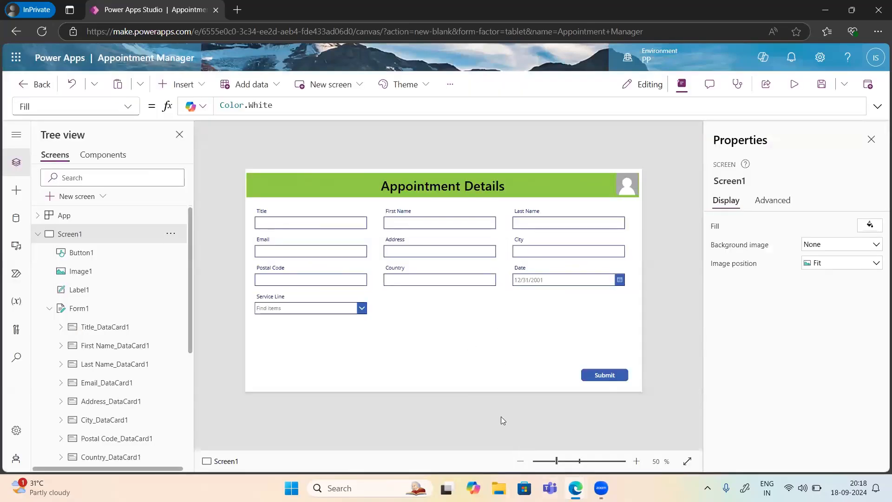
{"action": "mouse_move", "coordinate": [575, 488]}
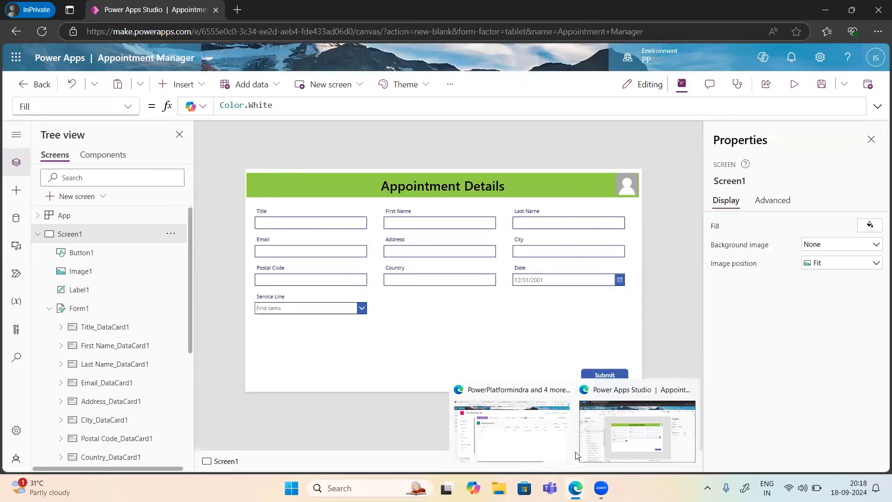
{"action": "left_click", "coordinate": [544, 437]}
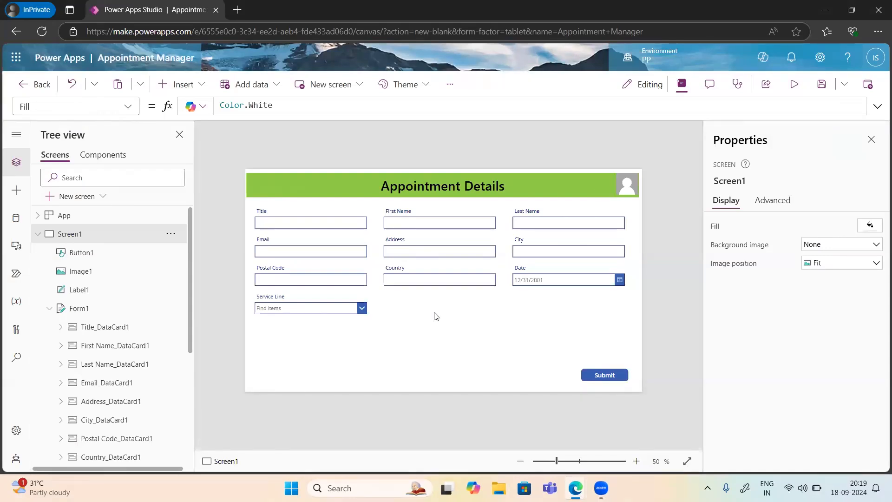
{"action": "left_click", "coordinate": [793, 88]}
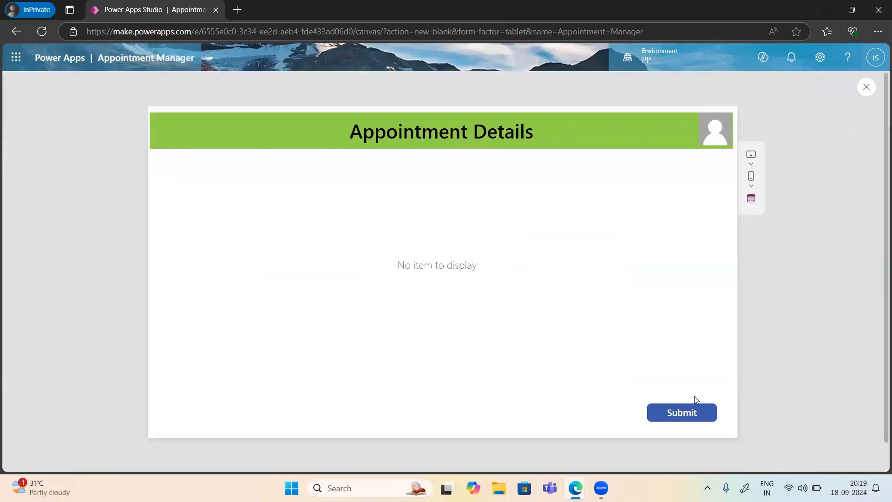
{"action": "left_click", "coordinate": [863, 91]}
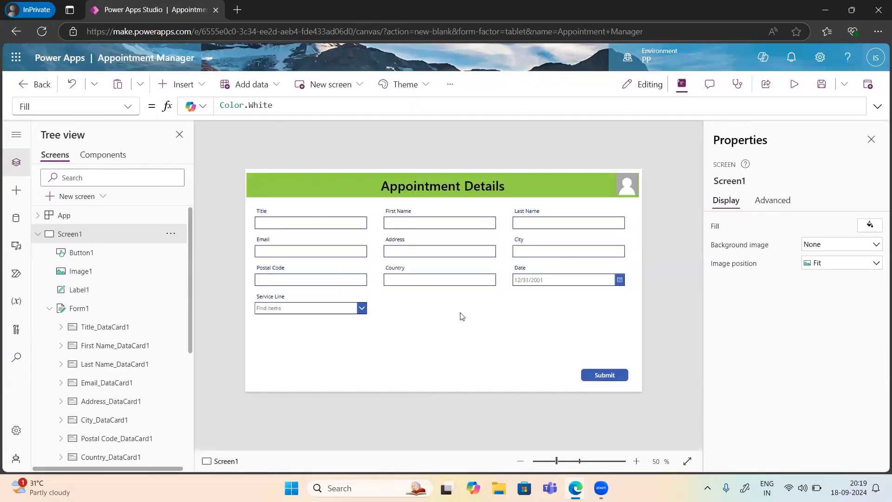
{"action": "left_click", "coordinate": [463, 317]}
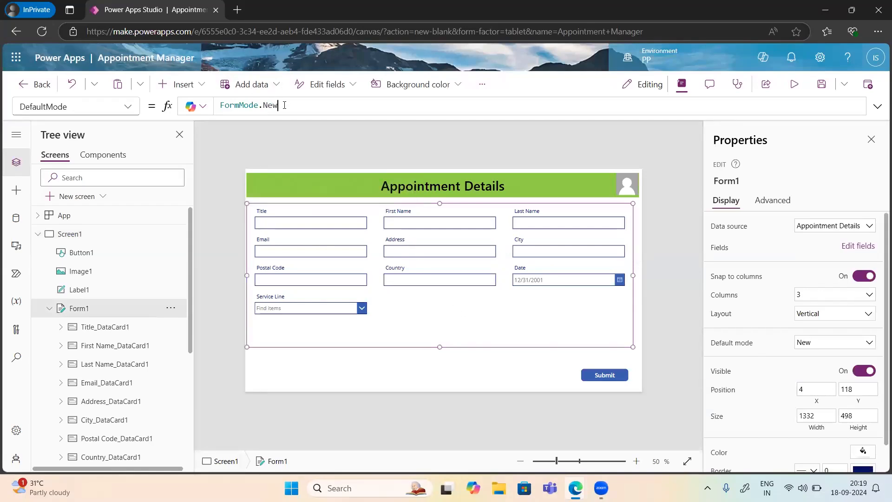
Step: Replace New with Edit so Form1's DefaultMode reads FormMode.Edit
{"action": "key", "text": "BackSpace"}
{"action": "key", "text": "BackSpace"}
{"action": "key", "text": "BackSpace"}
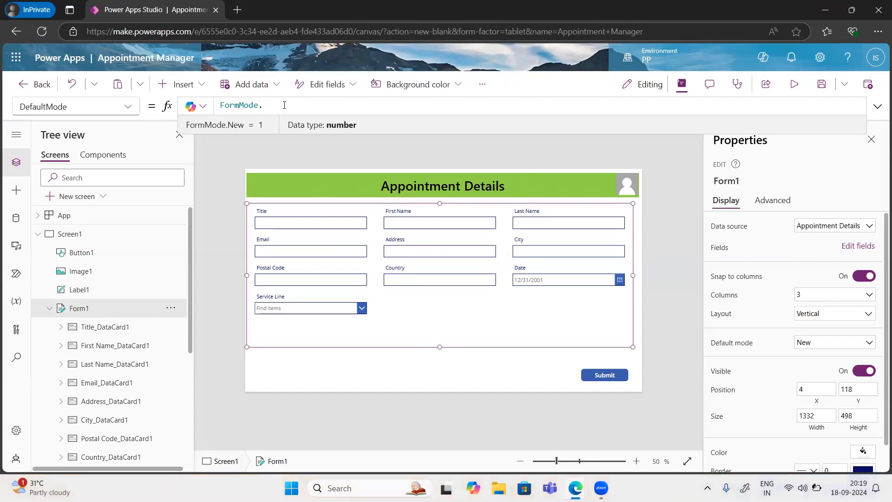
{"action": "type", "text": "Edit"}
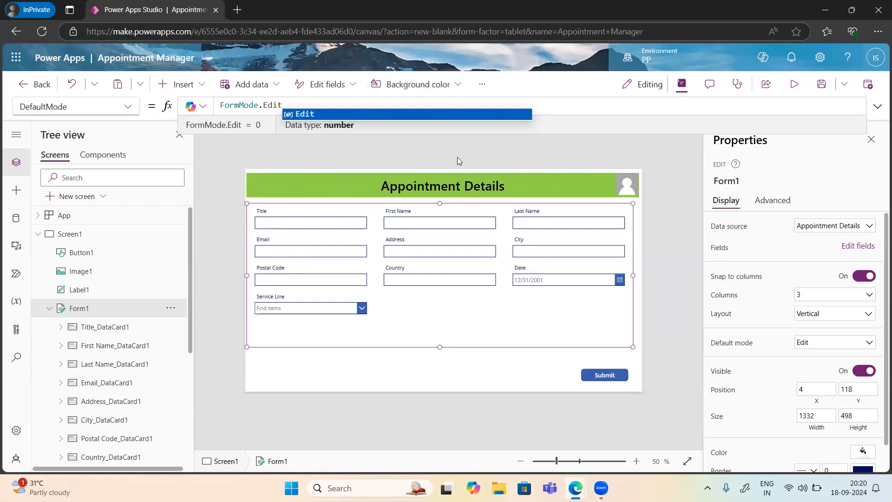
{"action": "left_click", "coordinate": [424, 158]}
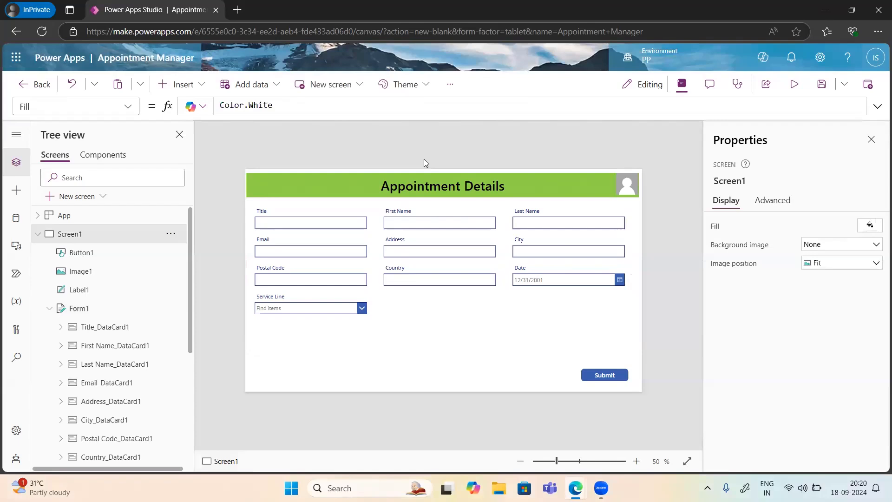
Step: Select Form1 to confirm it uses FormMode.Edit with three columns
{"action": "left_click", "coordinate": [604, 342]}
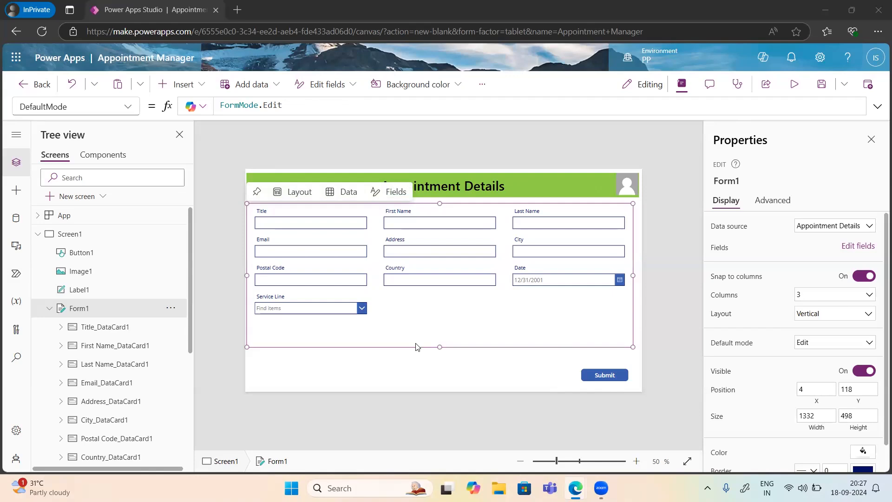
{"action": "mouse_move", "coordinate": [576, 487]}
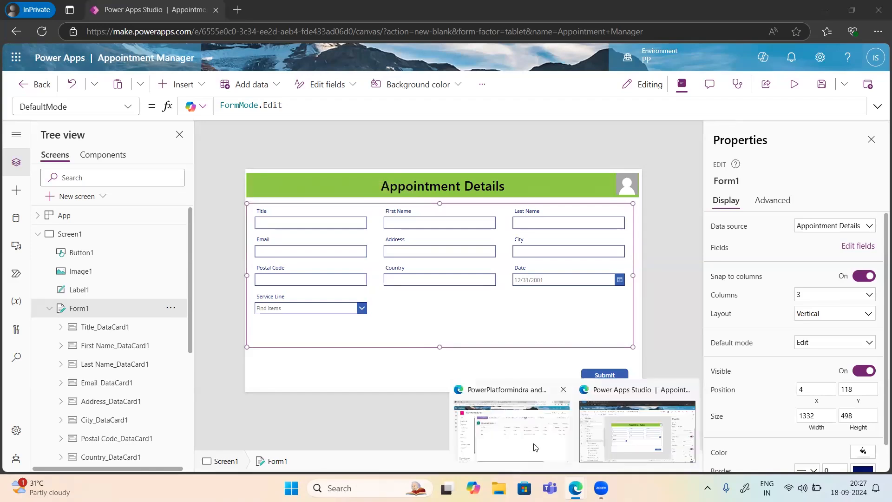
Step: Bring up PowerApps.pptx, go to slide 4, and start the slide show from there
{"action": "left_click", "coordinate": [520, 422]}
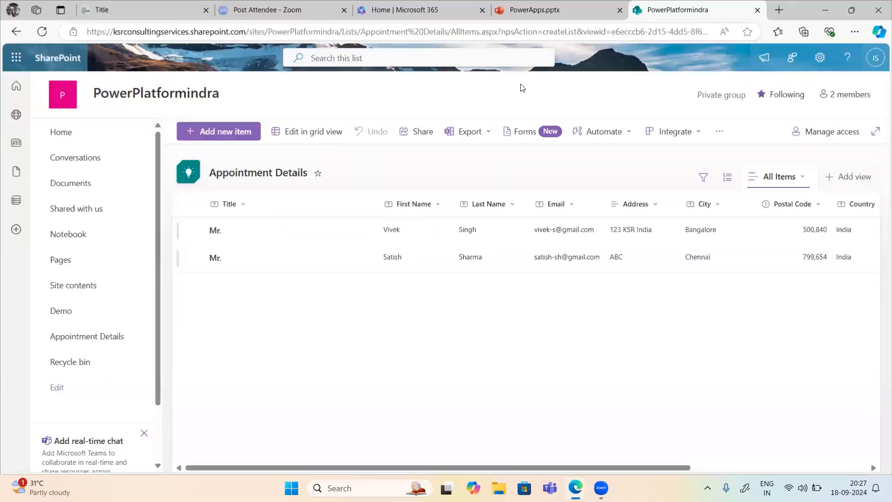
{"action": "left_click", "coordinate": [547, 14]}
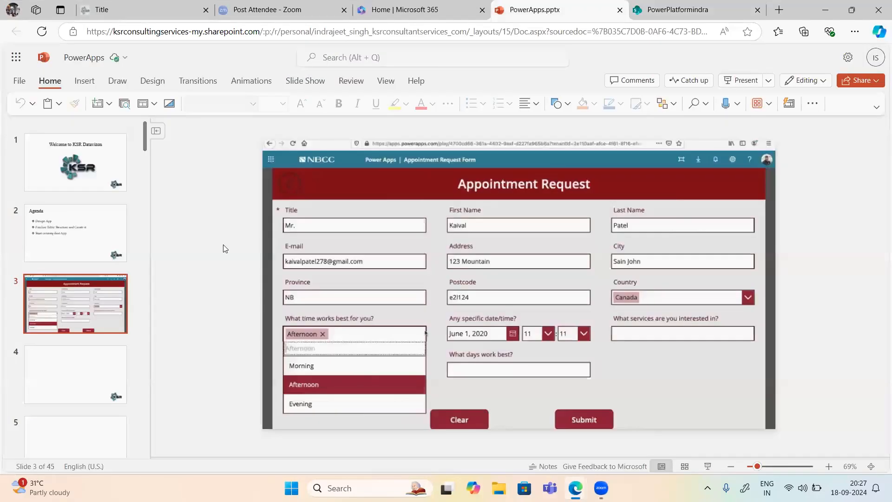
{"action": "left_click", "coordinate": [58, 396]}
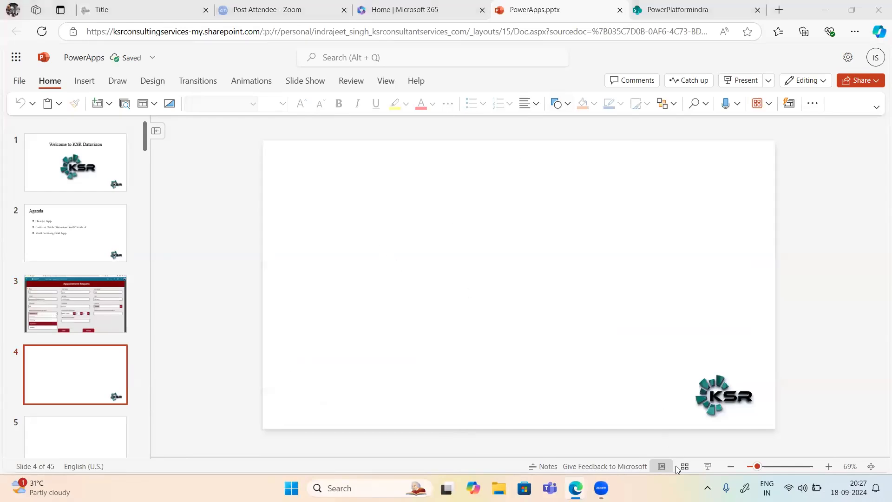
{"action": "left_click", "coordinate": [708, 466]}
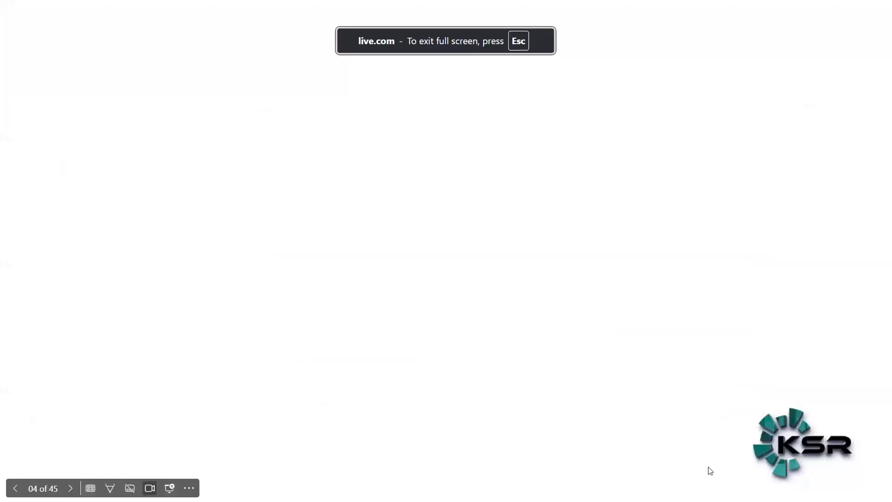
Step: Write "Sharepoint List" in red ink with "index" and column dashes beneath
{"action": "left_click_drag", "start_coordinate": [108, 84], "coordinate": [97, 93]}
{"action": "left_click_drag", "start_coordinate": [110, 85], "coordinate": [121, 105]}
{"action": "mouse_move", "coordinate": [127, 97]}
{"action": "left_mouse_down"}
{"action": "mouse_move", "coordinate": [148, 86]}
{"action": "mouse_move", "coordinate": [147, 115]}
{"action": "left_mouse_up"}
{"action": "mouse_move", "coordinate": [147, 99]}
{"action": "left_mouse_down"}
{"action": "mouse_move", "coordinate": [186, 92]}
{"action": "mouse_move", "coordinate": [216, 103]}
{"action": "mouse_move", "coordinate": [238, 91]}
{"action": "left_mouse_up"}
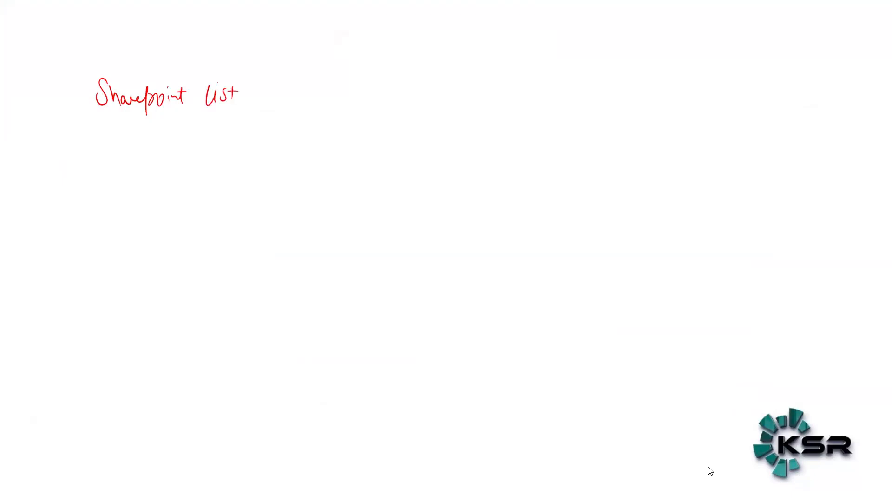
{"action": "mouse_move", "coordinate": [72, 141]}
{"action": "left_mouse_down"}
{"action": "mouse_move", "coordinate": [82, 153]}
{"action": "mouse_move", "coordinate": [93, 139]}
{"action": "mouse_move", "coordinate": [109, 151]}
{"action": "mouse_move", "coordinate": [188, 153]}
{"action": "left_mouse_up"}
{"action": "left_click_drag", "start_coordinate": [227, 151], "coordinate": [237, 151]}
Step: Sketch a form rectangle at upper right with field boxes and a submit box
{"action": "mouse_move", "coordinate": [826, 58]}
{"action": "left_mouse_down"}
{"action": "mouse_move", "coordinate": [732, 74]}
{"action": "mouse_move", "coordinate": [818, 139]}
{"action": "mouse_move", "coordinate": [852, 85]}
{"action": "mouse_move", "coordinate": [793, 139]}
{"action": "left_mouse_up"}
{"action": "mouse_move", "coordinate": [746, 70]}
{"action": "left_mouse_down"}
{"action": "mouse_move", "coordinate": [775, 83]}
{"action": "mouse_move", "coordinate": [812, 83]}
{"action": "left_mouse_up"}
{"action": "mouse_move", "coordinate": [816, 71]}
{"action": "left_mouse_down"}
{"action": "mouse_move", "coordinate": [811, 88]}
{"action": "mouse_move", "coordinate": [836, 73]}
{"action": "left_mouse_up"}
{"action": "mouse_move", "coordinate": [794, 114]}
{"action": "left_mouse_down"}
{"action": "mouse_move", "coordinate": [839, 133]}
{"action": "mouse_move", "coordinate": [840, 119]}
{"action": "left_mouse_up"}
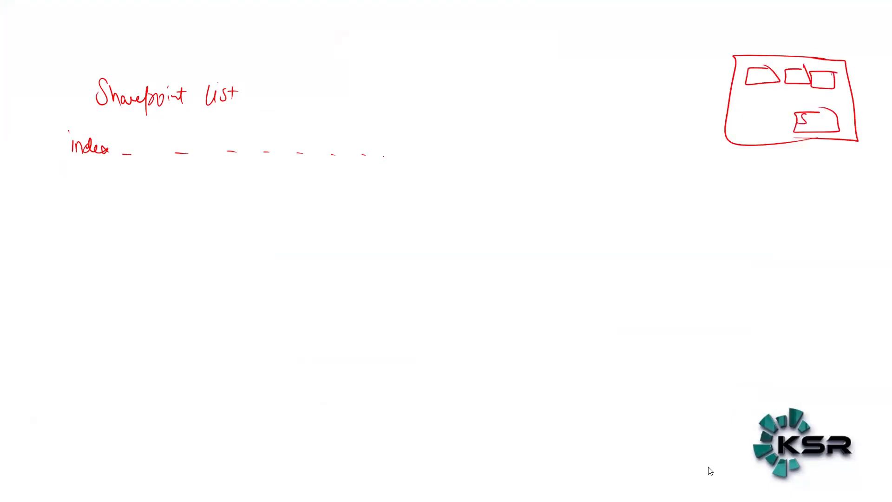
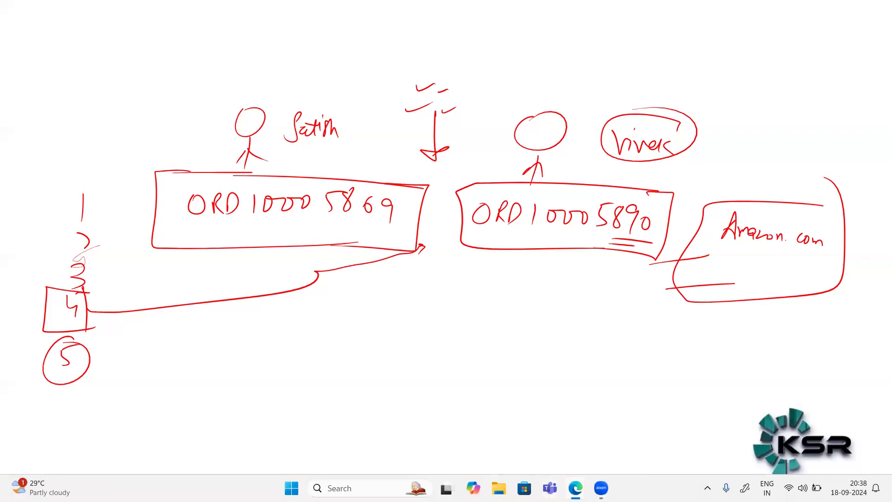
Step: Switch to the Power Apps Studio window from the Edge taskbar thumbnail
{"action": "mouse_move", "coordinate": [575, 488]}
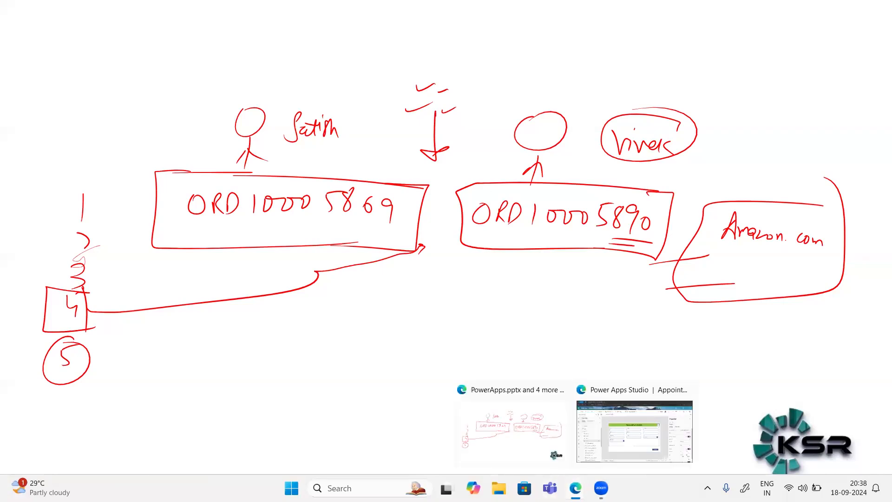
{"action": "left_click", "coordinate": [612, 441]}
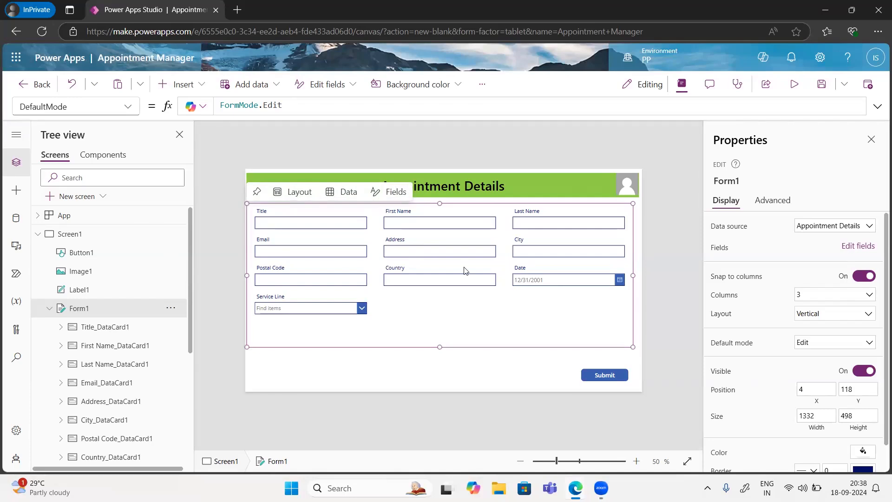
{"action": "left_click", "coordinate": [415, 283]}
{"action": "left_click", "coordinate": [414, 281]}
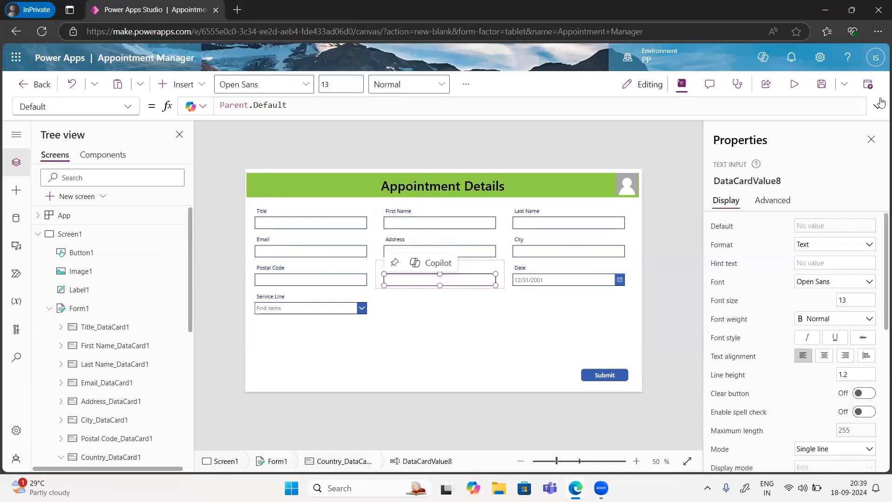
{"action": "left_click", "coordinate": [794, 85]}
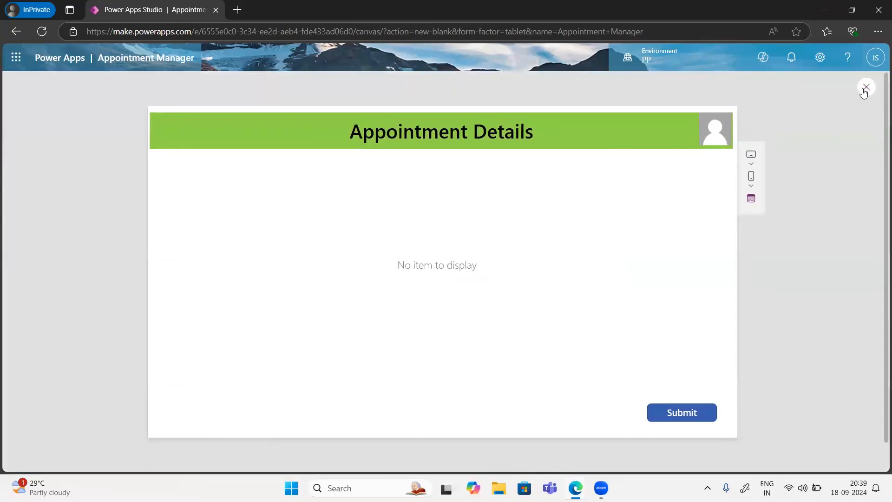
{"action": "left_click", "coordinate": [865, 89]}
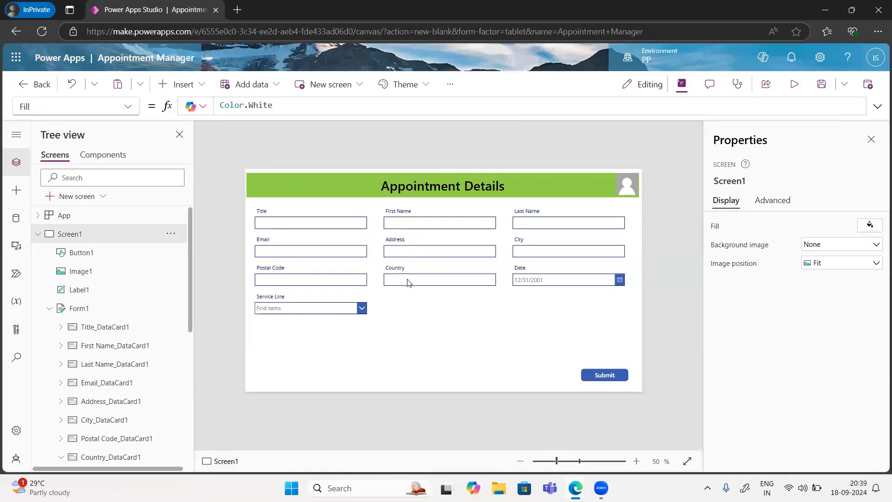
{"action": "left_click", "coordinate": [407, 279]}
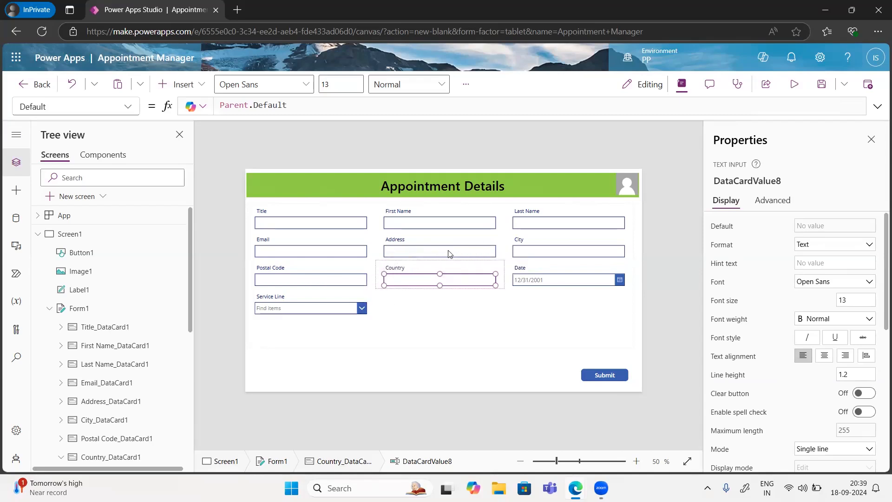
Step: Select the Address, City, First Name, Last Name and Title field cards on the form
{"action": "left_click", "coordinate": [449, 253]}
{"action": "left_click", "coordinate": [542, 257]}
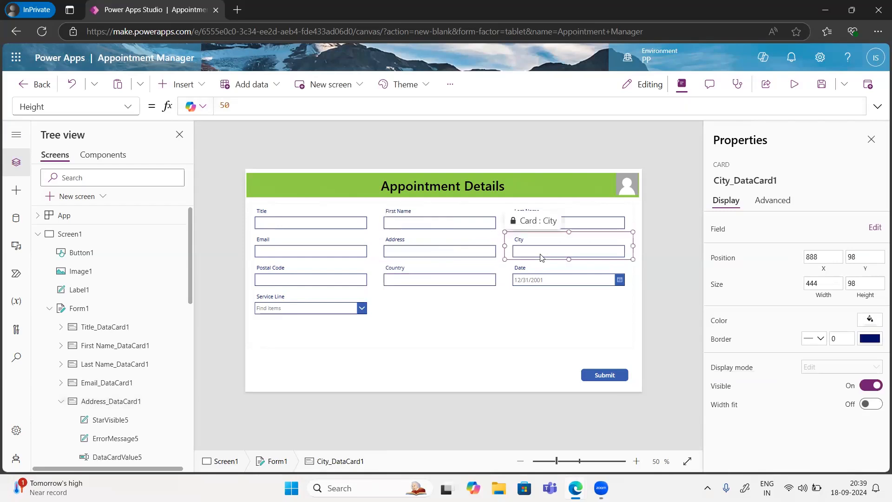
{"action": "left_click", "coordinate": [424, 225]}
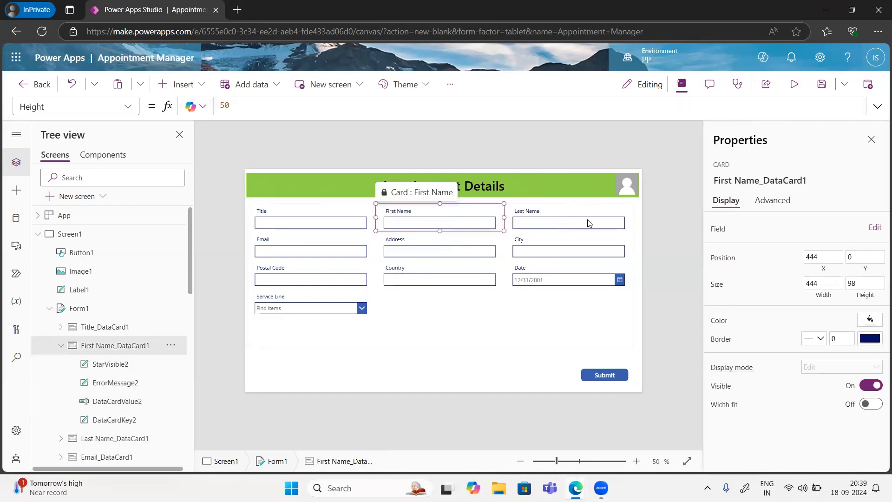
{"action": "left_click", "coordinate": [590, 223]}
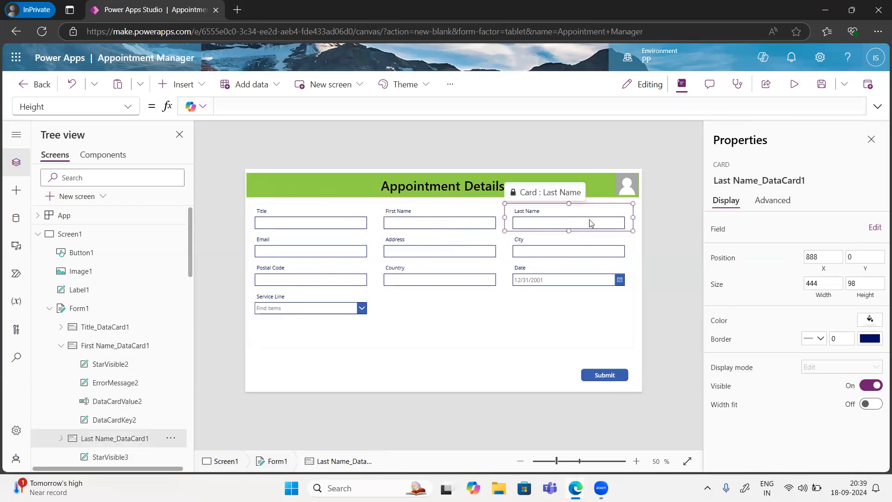
{"action": "left_click", "coordinate": [336, 223]}
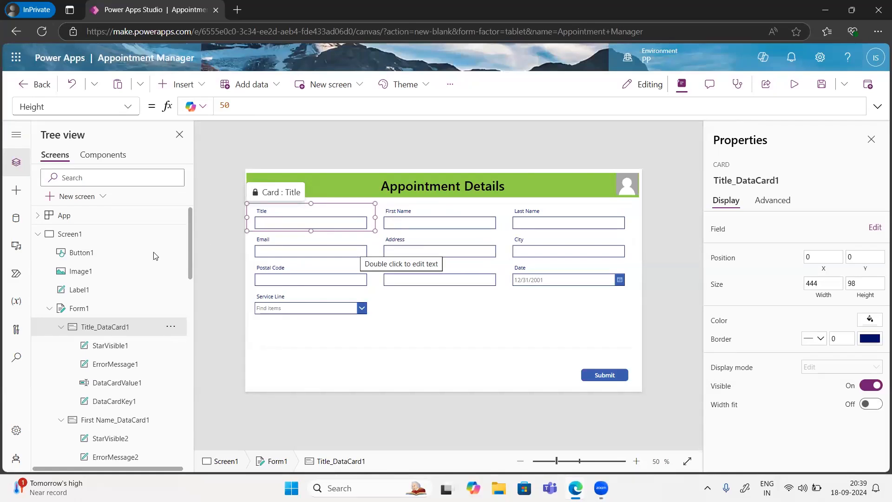
Step: Rename Screen1 to 'Appointment Details Screen' in Tree view
{"action": "double_click", "coordinate": [72, 236]}
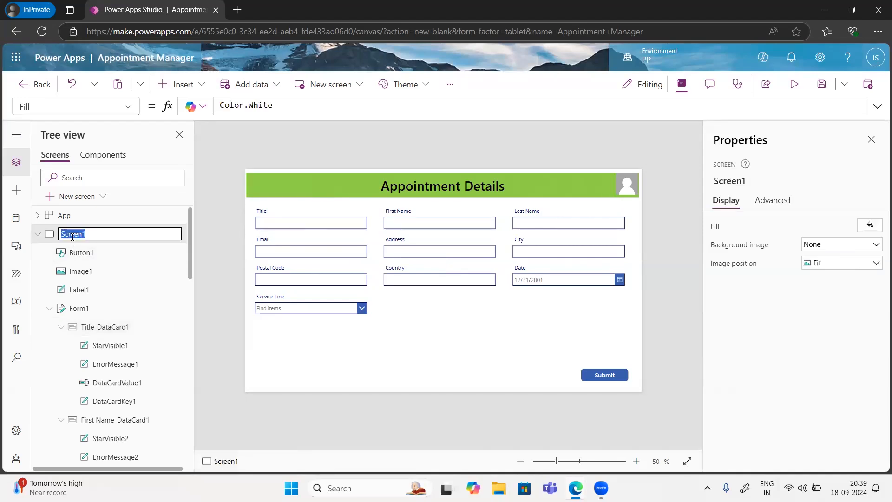
{"action": "key", "text": "BackSpace"}
{"action": "type", "text": "Appointment Details Screen"}
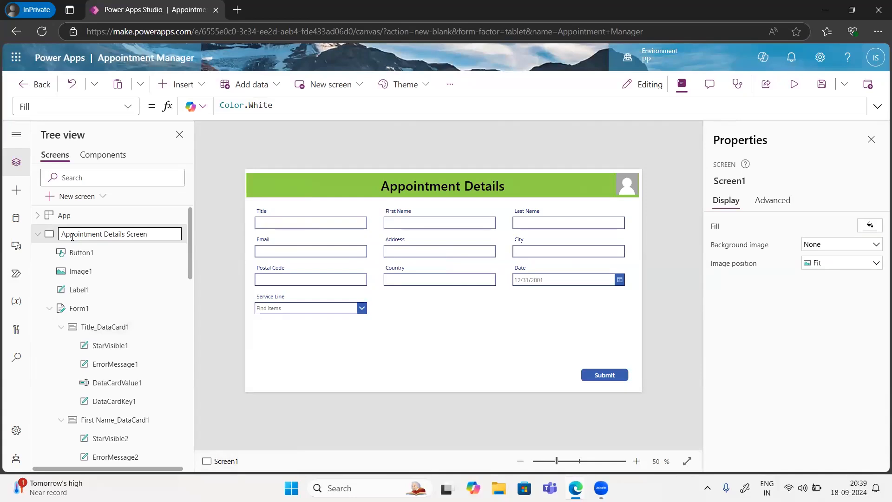
{"action": "key", "text": "Escape"}
{"action": "left_click", "coordinate": [576, 331]}
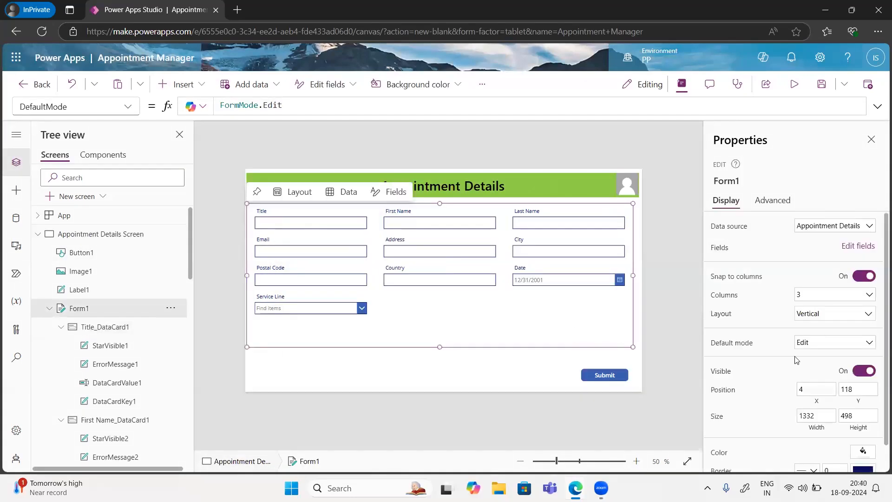
Step: Set the appointment form's background colour to green, RGBA(127, 178, 57, 1)
{"action": "scroll", "coordinate": [798, 359], "scroll_direction": "down", "scroll_amount": 1}
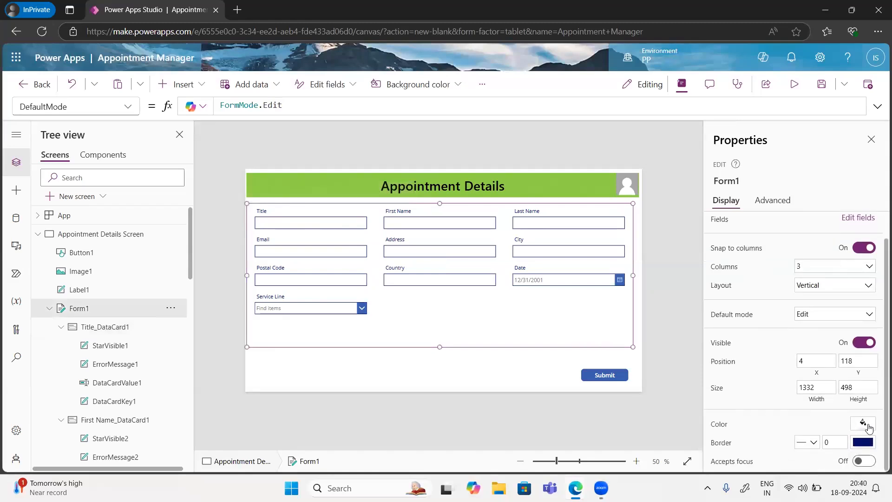
{"action": "left_click", "coordinate": [865, 424]}
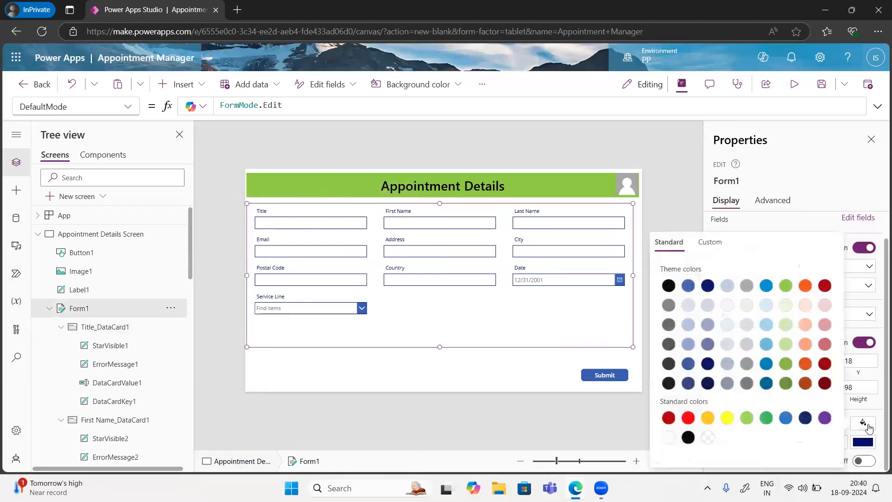
{"action": "left_click", "coordinate": [766, 364]}
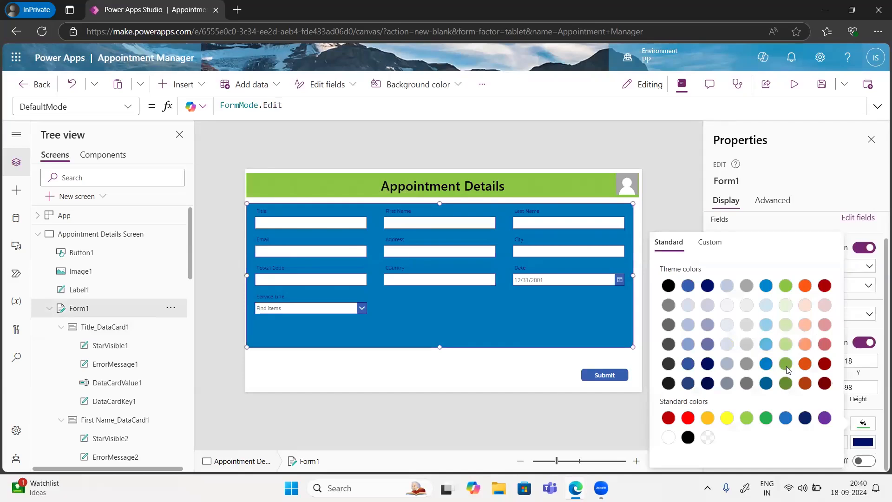
{"action": "left_click", "coordinate": [786, 368]}
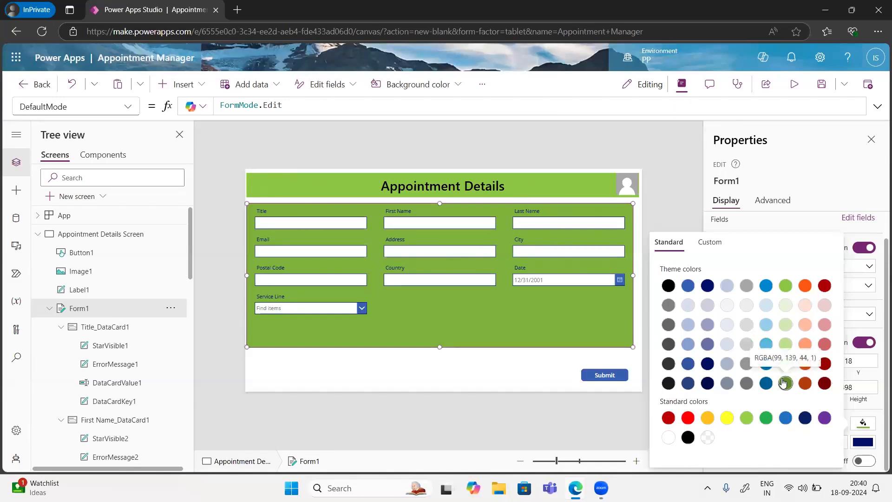
{"action": "left_click", "coordinate": [467, 376]}
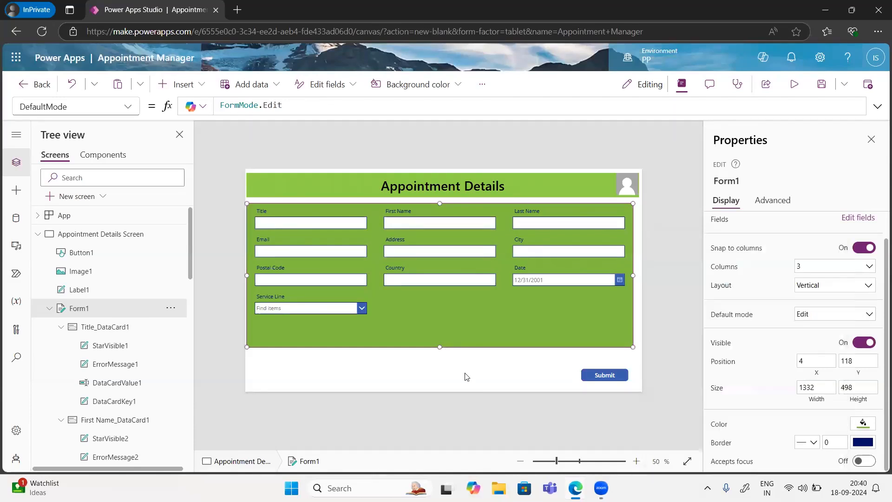
{"action": "left_click", "coordinate": [473, 379]}
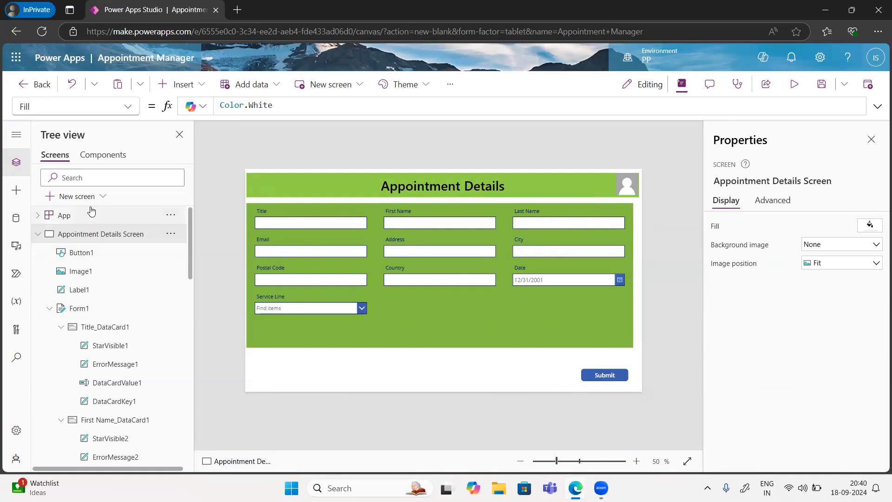
Step: Add a Blank screen, Screen2, and collapse Appointment Details Screen in the tree
{"action": "left_click", "coordinate": [75, 197]}
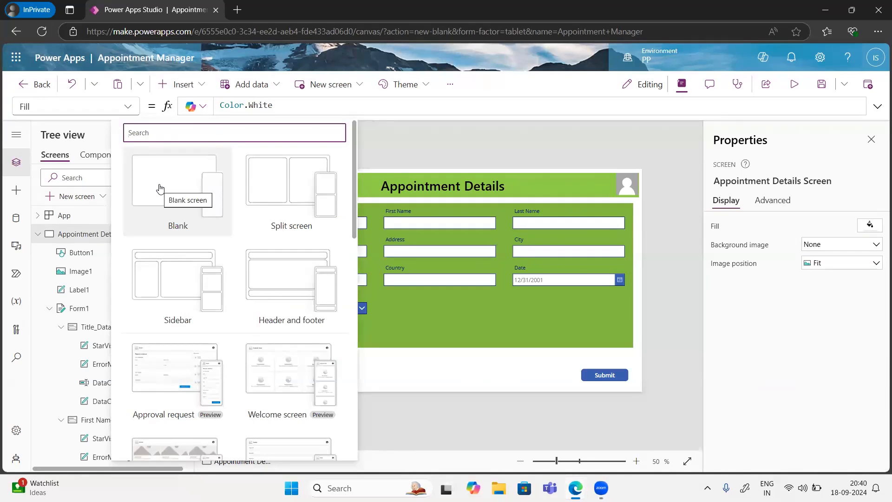
{"action": "left_click", "coordinate": [159, 188]}
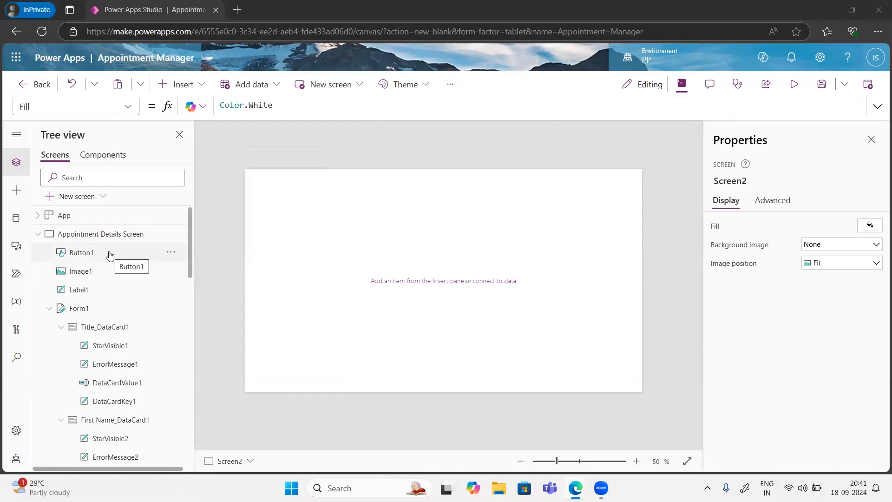
{"action": "left_click", "coordinate": [37, 234]}
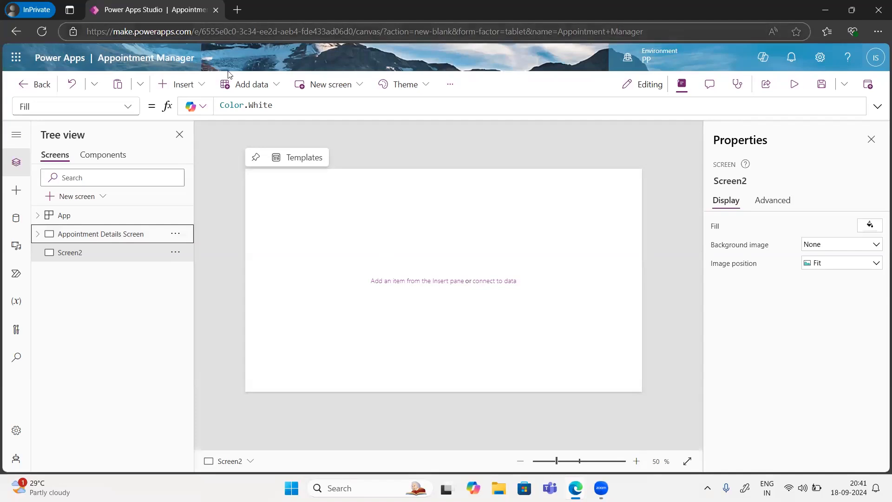
Step: Insert a text label at the top of Screen2 reading 'Appoinment Manager'
{"action": "left_click", "coordinate": [200, 86]}
{"action": "left_click", "coordinate": [199, 160]}
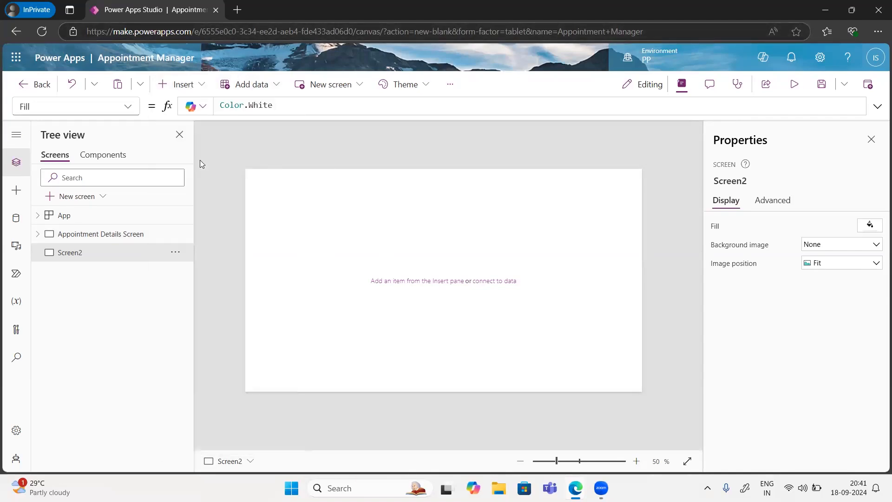
{"action": "left_click_drag", "start_coordinate": [276, 186], "coordinate": [641, 197]}
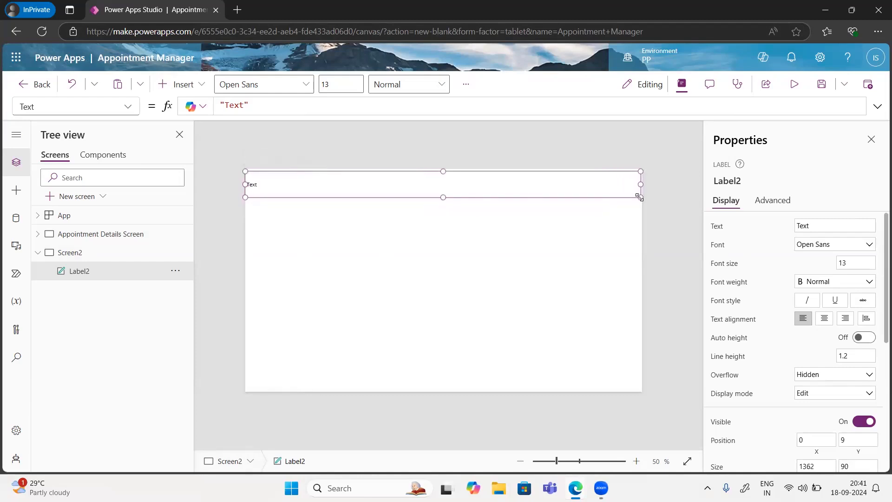
{"action": "left_click_drag", "start_coordinate": [827, 224], "coordinate": [792, 229]}
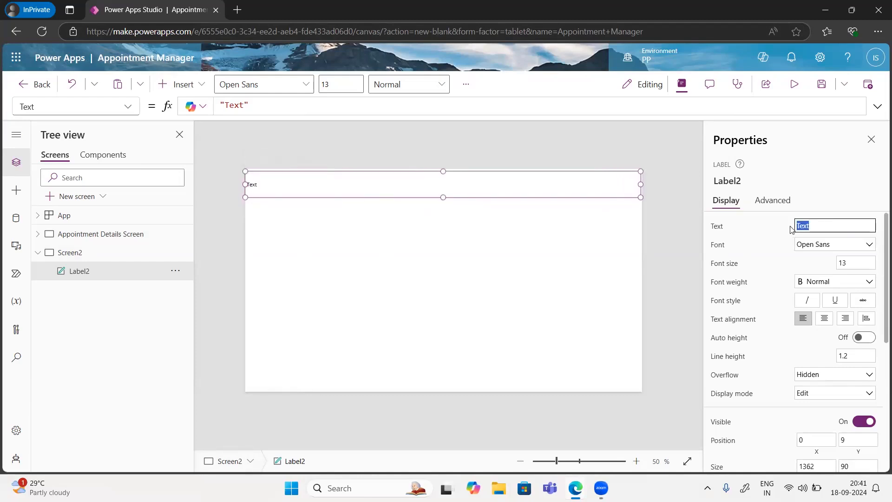
{"action": "type", "text": "Appoinment Manager"}
{"action": "key", "text": "Return"}
Step: Format the header label as Segoe UI, size 35, centred and Semibold
{"action": "left_click", "coordinate": [814, 251]}
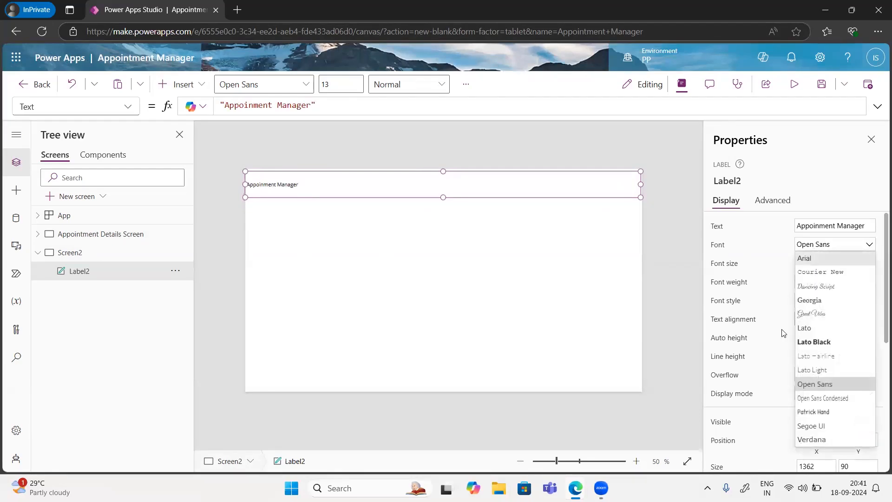
{"action": "left_click", "coordinate": [814, 426]}
{"action": "left_click", "coordinate": [852, 262]}
{"action": "left_click_drag", "start_coordinate": [852, 262], "coordinate": [815, 263]}
{"action": "type", "text": "35"}
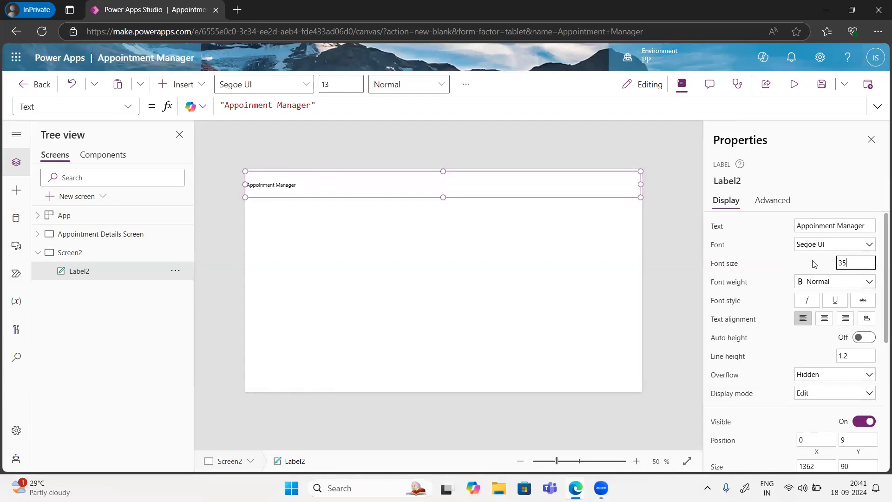
{"action": "left_click", "coordinate": [779, 272]}
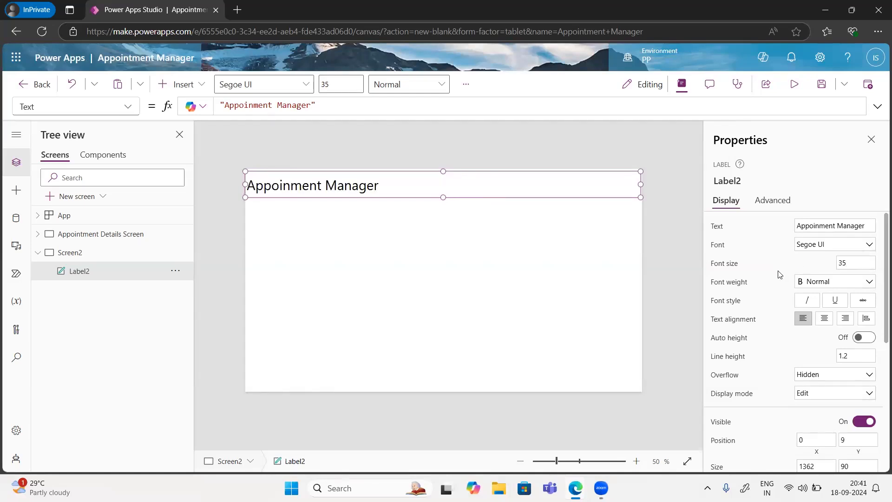
{"action": "left_click", "coordinate": [827, 320]}
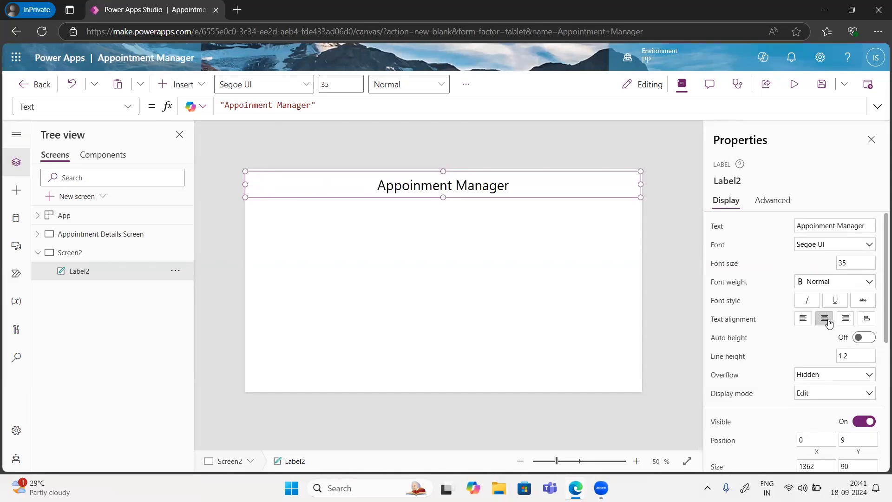
{"action": "left_click", "coordinate": [837, 282]}
{"action": "left_click", "coordinate": [814, 308]}
Step: Give the header label a green background fill
{"action": "scroll", "coordinate": [779, 331], "scroll_direction": "down", "scroll_amount": 5}
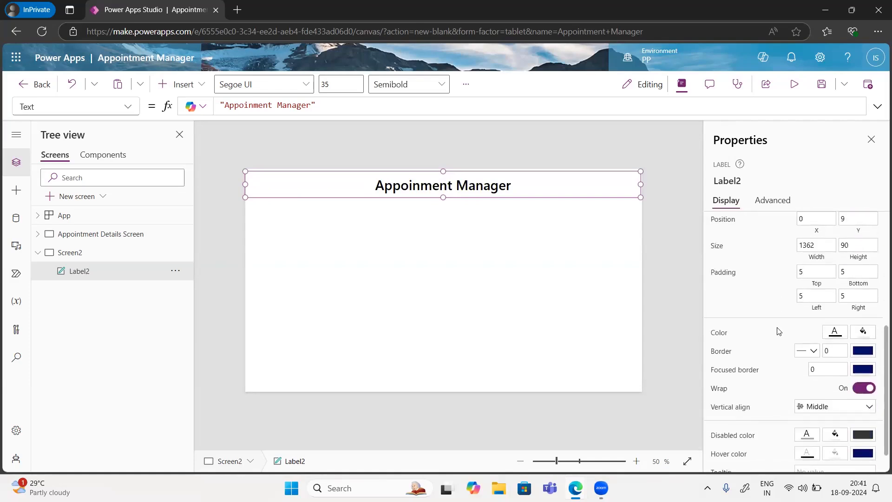
{"action": "scroll", "coordinate": [779, 331], "scroll_direction": "down", "scroll_amount": 1}
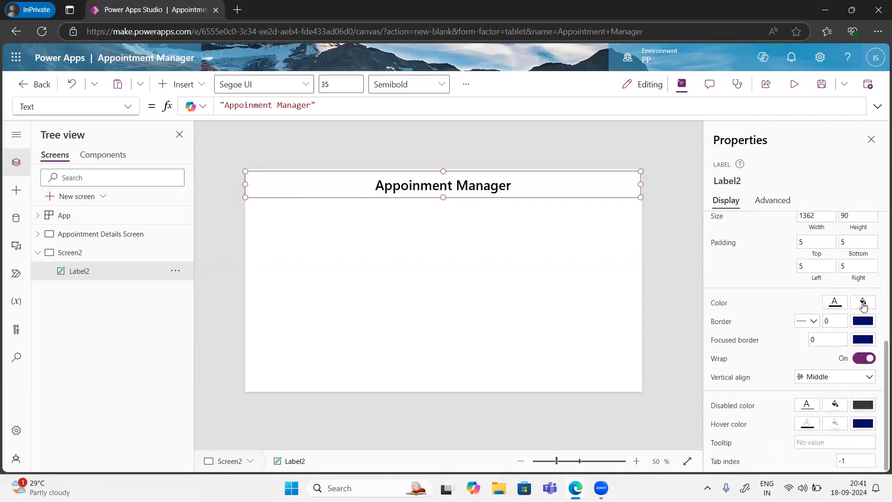
{"action": "left_click", "coordinate": [863, 302]}
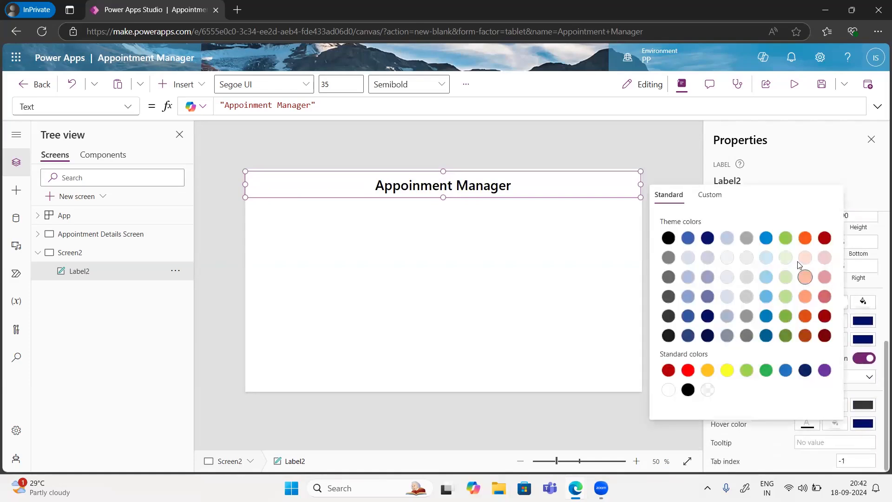
{"action": "left_click", "coordinate": [787, 241]}
{"action": "left_click", "coordinate": [411, 260]}
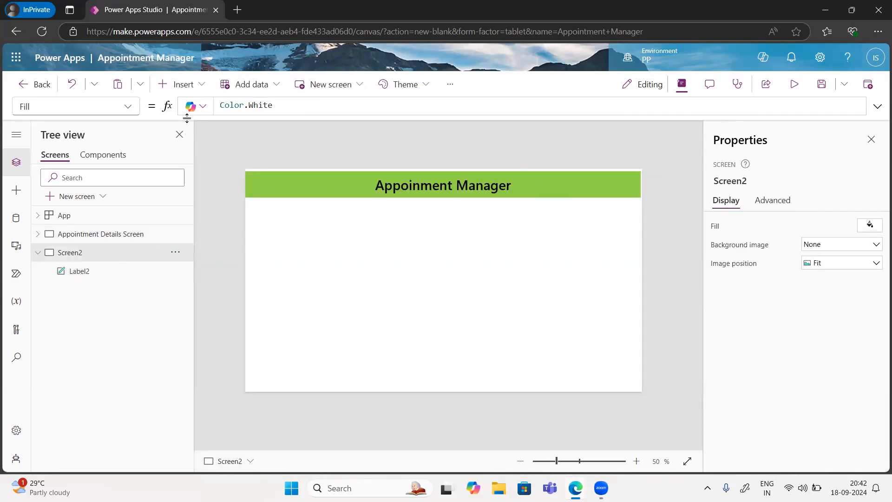
Step: Insert an image in the header with its Image formula set to User().Image
{"action": "left_click", "coordinate": [188, 86]}
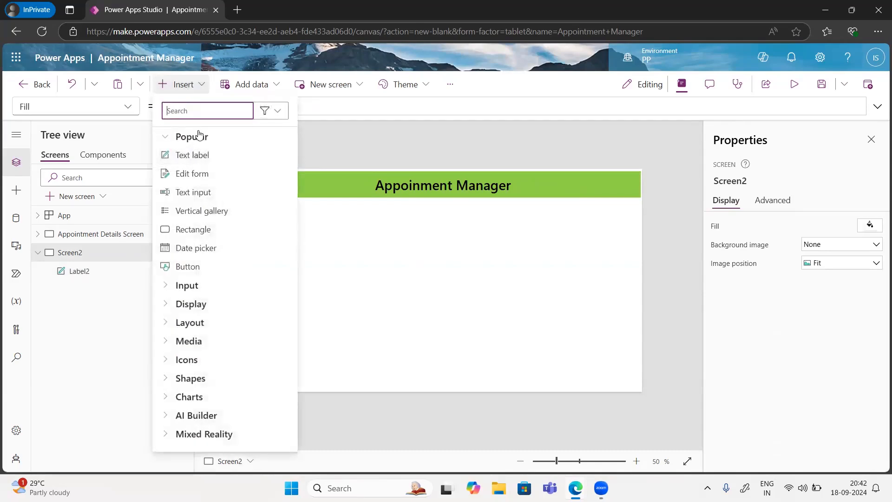
{"action": "type", "text": "image"}
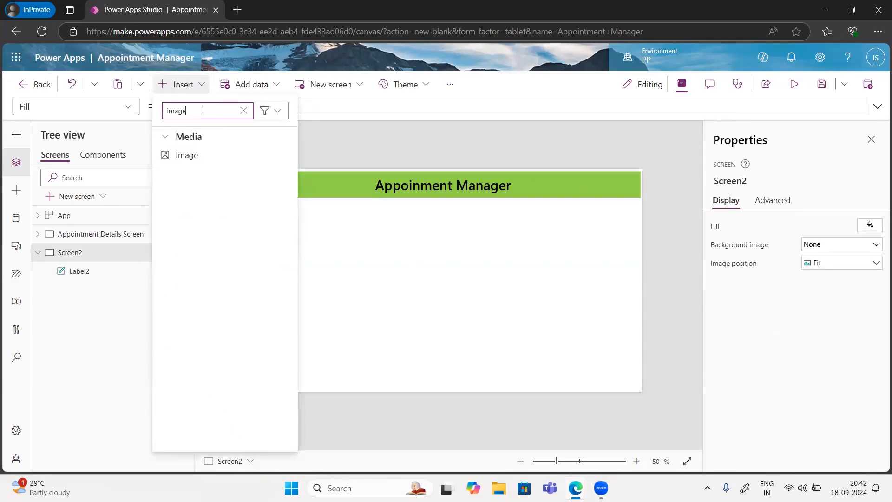
{"action": "left_click", "coordinate": [182, 156]}
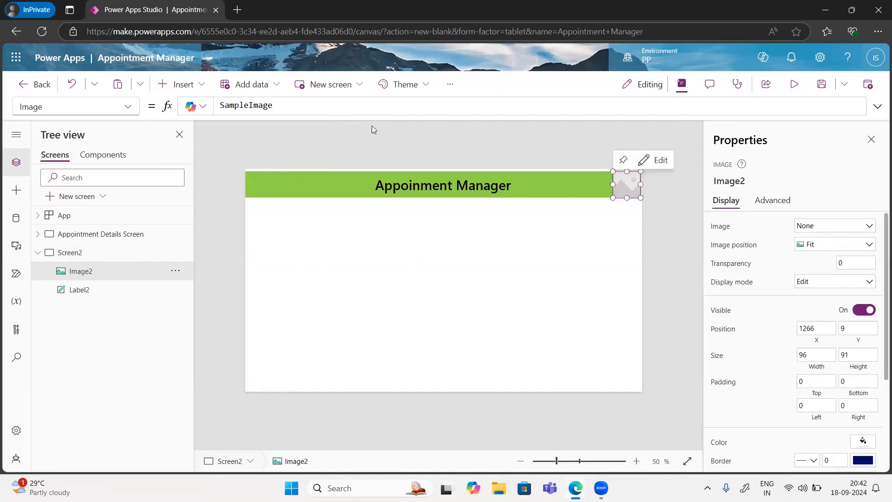
{"action": "left_click", "coordinate": [300, 111]}
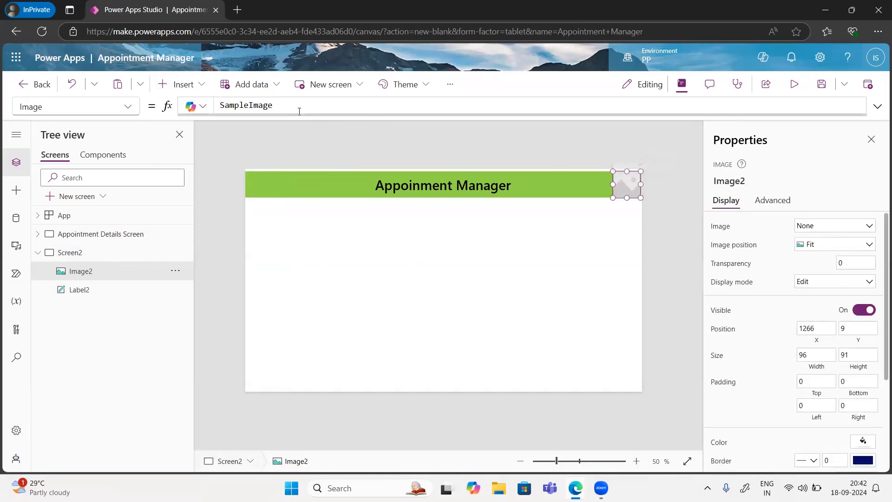
{"action": "key", "text": "ctrl+a"}
{"action": "type", "text": "U"}
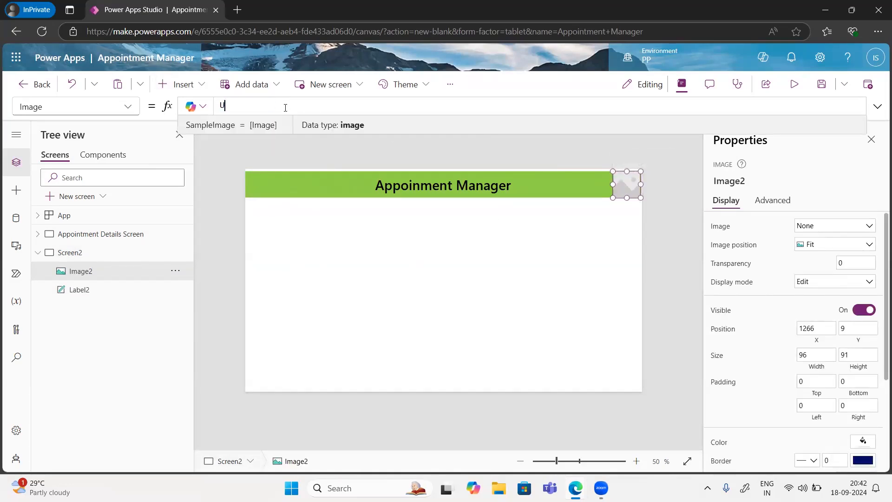
{"action": "type", "text": "ser()."}
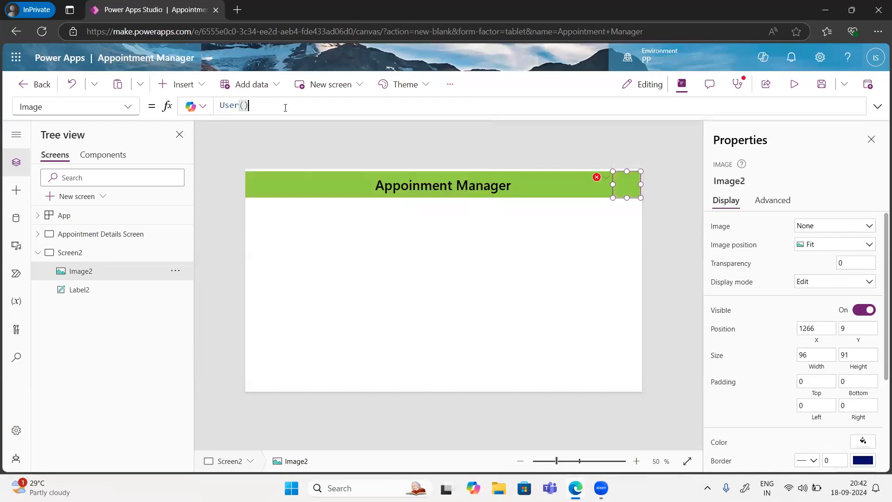
{"action": "type", "text": "Image"}
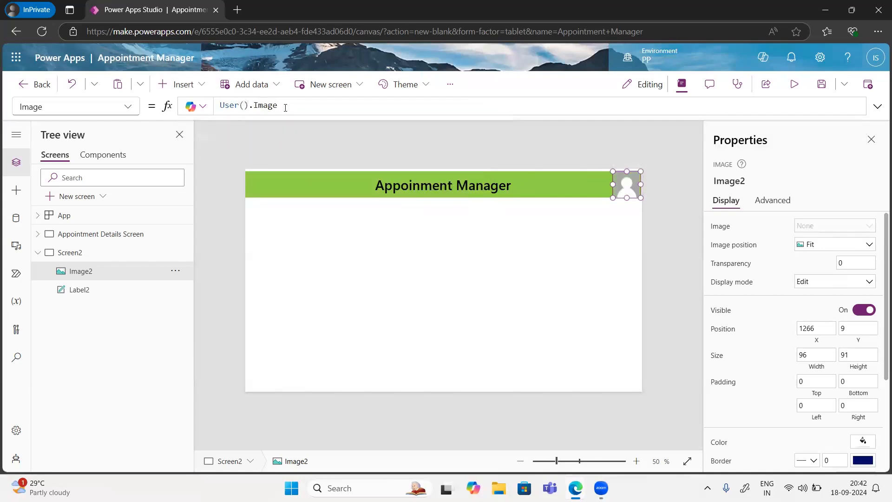
{"action": "left_click", "coordinate": [472, 253]}
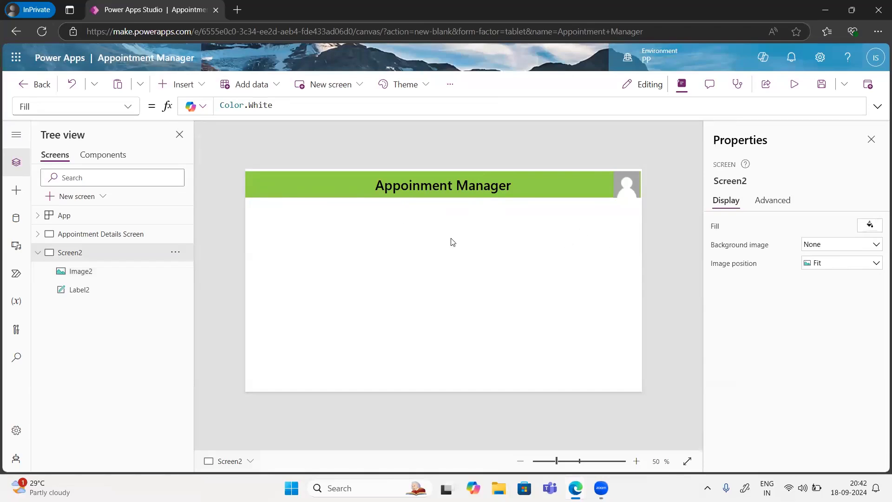
{"action": "left_click", "coordinate": [198, 86]}
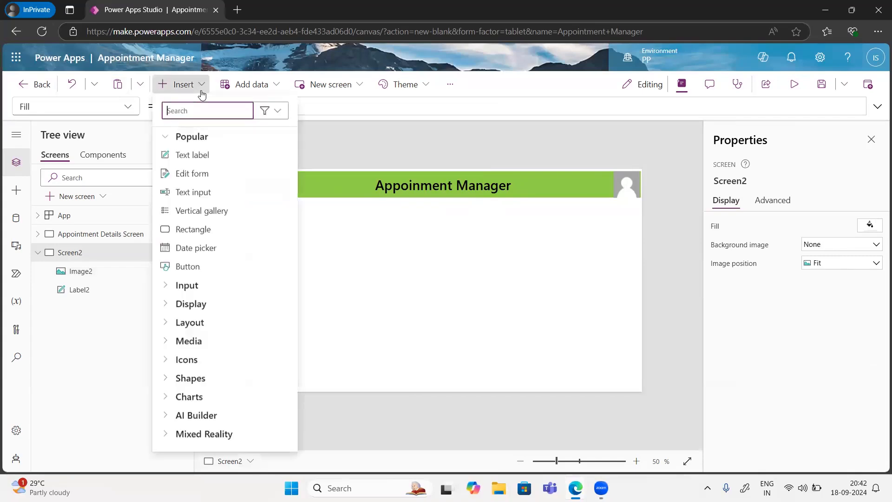
Step: Insert a text label below the header and set its Text to "Welcome"
{"action": "left_click", "coordinate": [198, 155]}
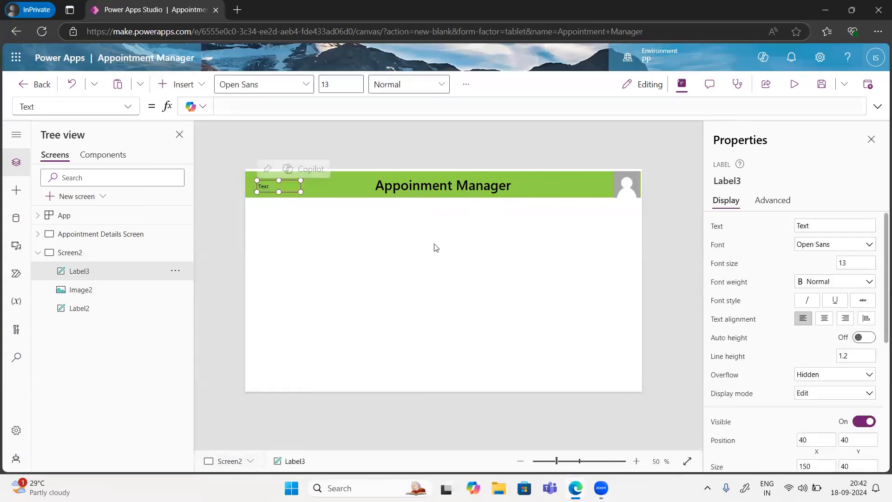
{"action": "left_click_drag", "start_coordinate": [286, 182], "coordinate": [428, 229]}
{"action": "left_click", "coordinate": [253, 105]}
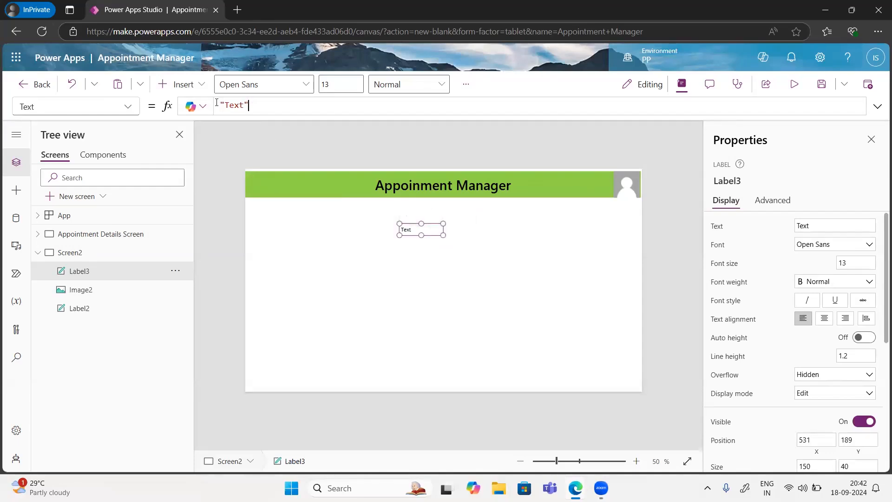
{"action": "key", "text": "ctrl+a"}
{"action": "key", "text": "BackSpace"}
{"action": "type", "text": "Welcome"}
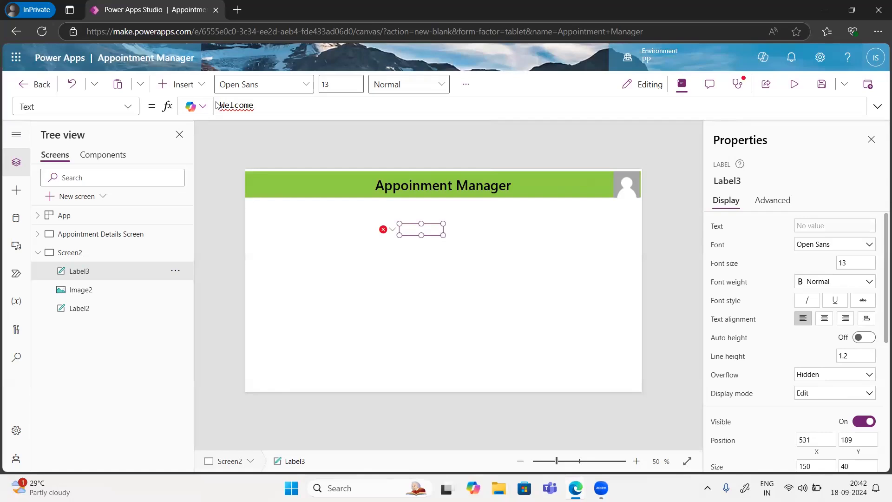
{"action": "key", "text": "ctrl+a"}
{"action": "key", "text": "Left"}
{"action": "type", "text": "\"\""}
{"action": "key", "text": "BackSpace"}
{"action": "key", "text": "Right"}
{"action": "key", "text": "Right"}
{"action": "key", "text": "Right"}
{"action": "type", "text": "\""}
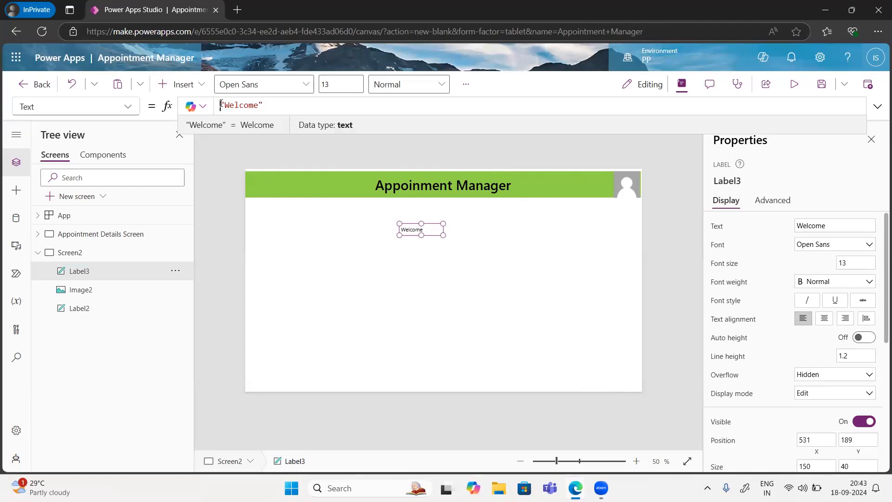
Step: Change the Text to Concatenate("Welcome ", User().FullName) and resize the label to 286×54
{"action": "left_click", "coordinate": [222, 104]}
{"action": "type", "text": "Con"}
{"action": "key", "text": "Down"}
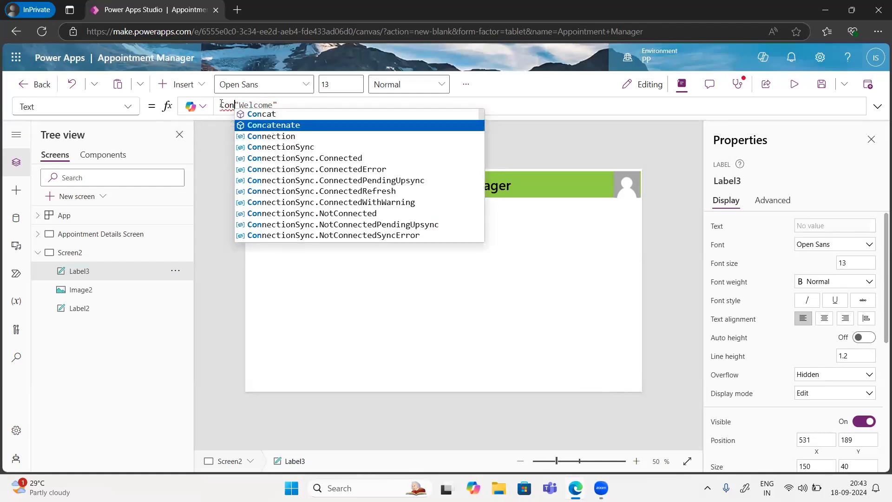
{"action": "key", "text": "Tab"}
{"action": "type", "text": "("}
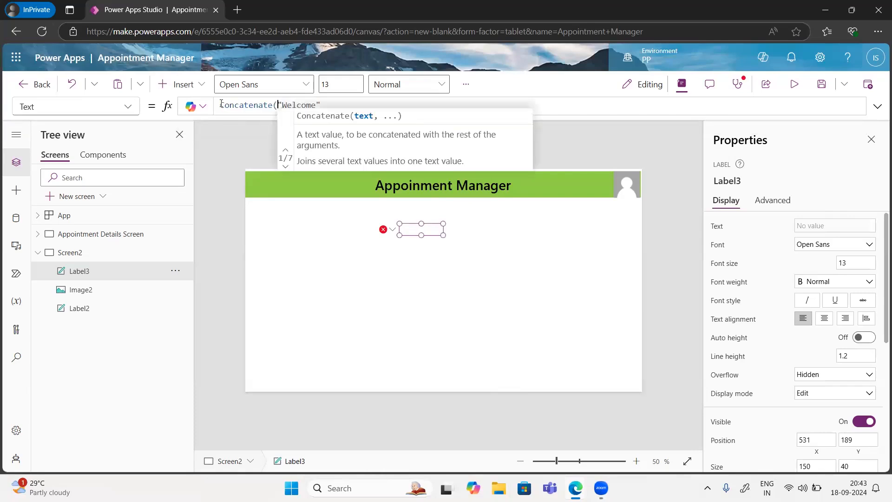
{"action": "left_click", "coordinate": [323, 106]}
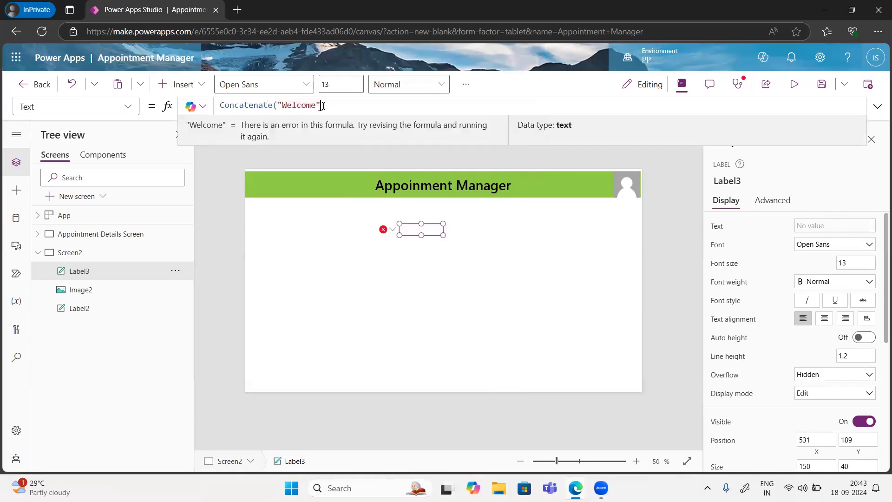
{"action": "type", "text": ",Use"}
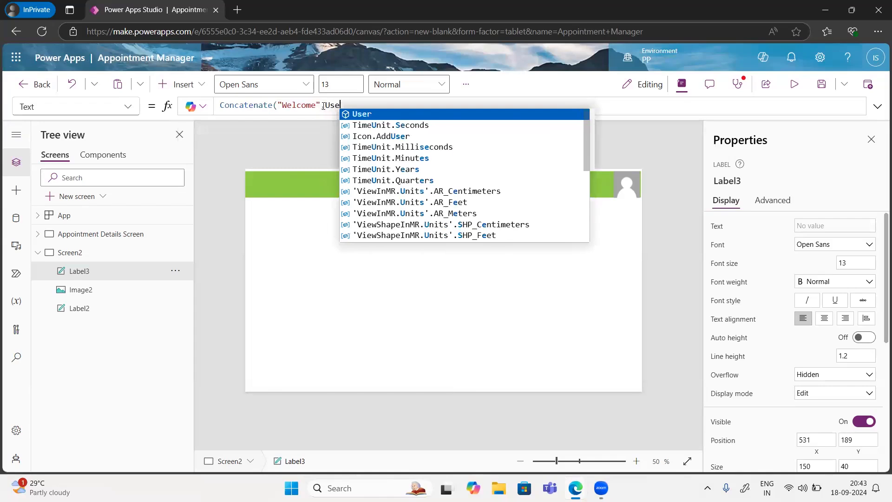
{"action": "type", "text": "r()."}
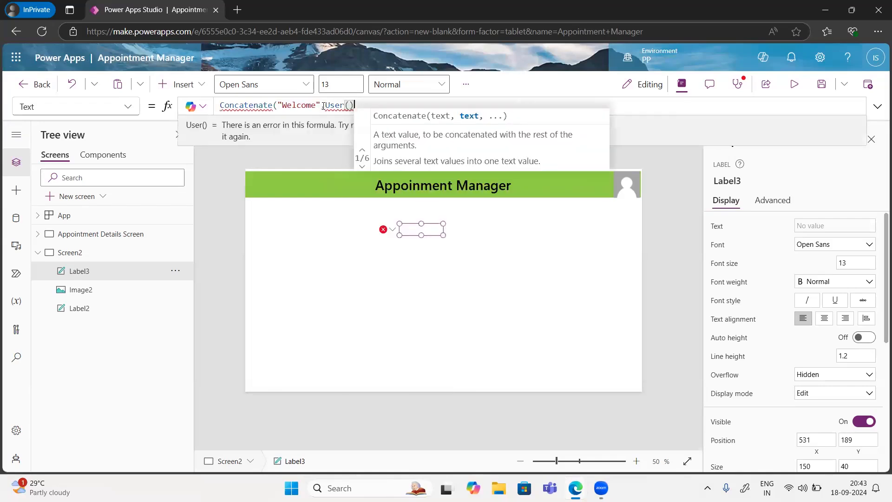
{"action": "key", "text": "Down"}
{"action": "key", "text": "Down"}
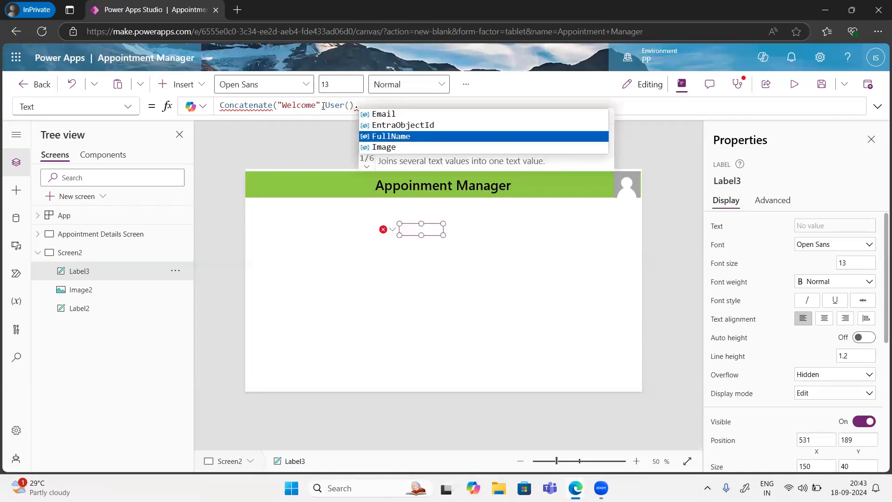
{"action": "key", "text": "Tab"}
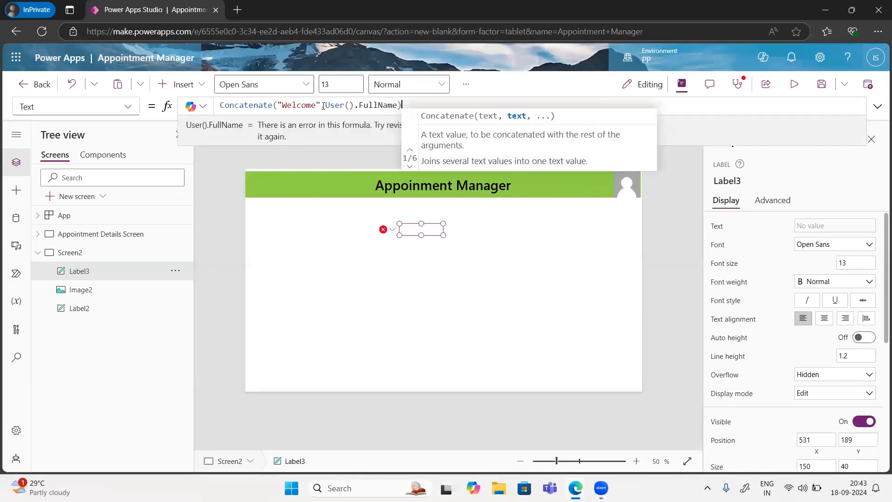
{"action": "type", "text": ")"}
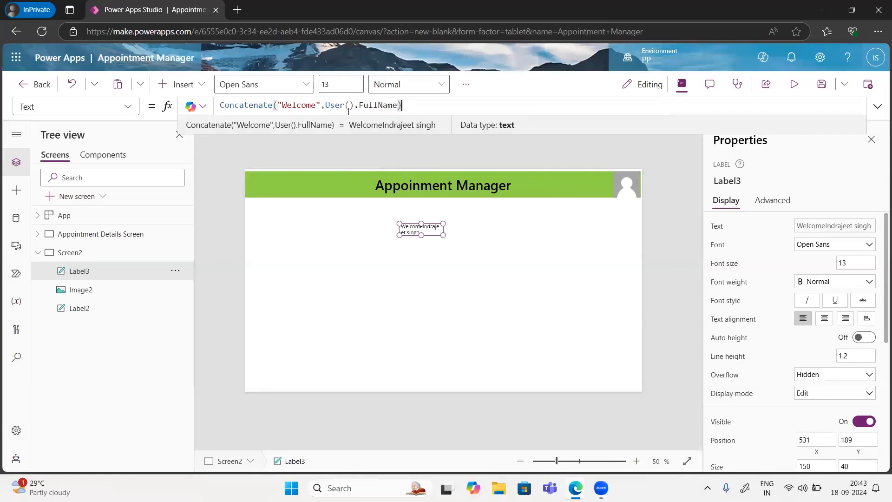
{"action": "left_click", "coordinate": [316, 103]}
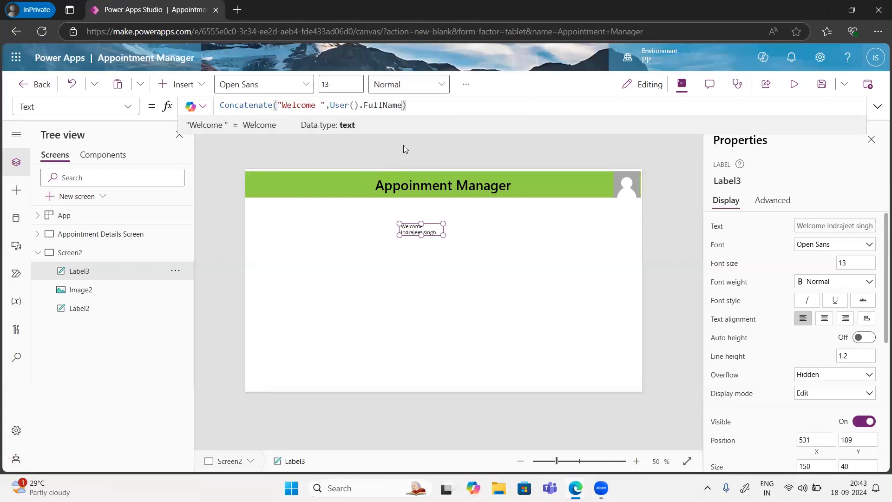
{"action": "left_click_drag", "start_coordinate": [443, 235], "coordinate": [472, 236]}
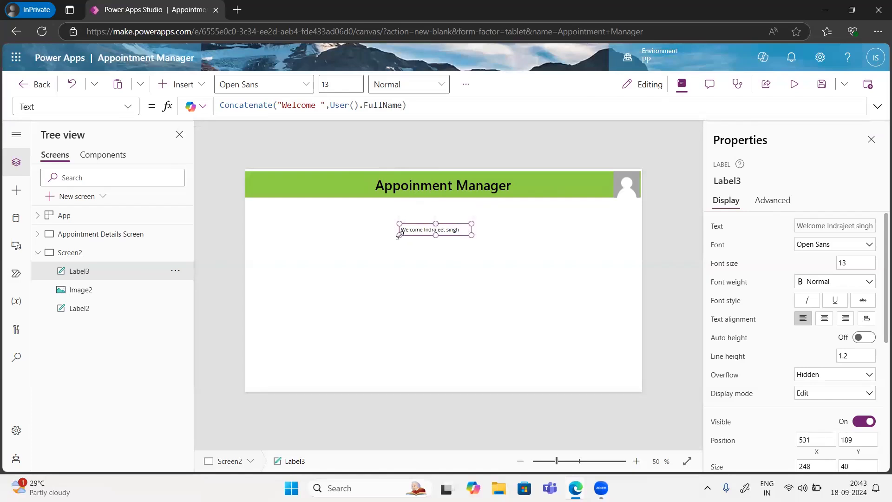
{"action": "left_click_drag", "start_coordinate": [397, 235], "coordinate": [388, 239]}
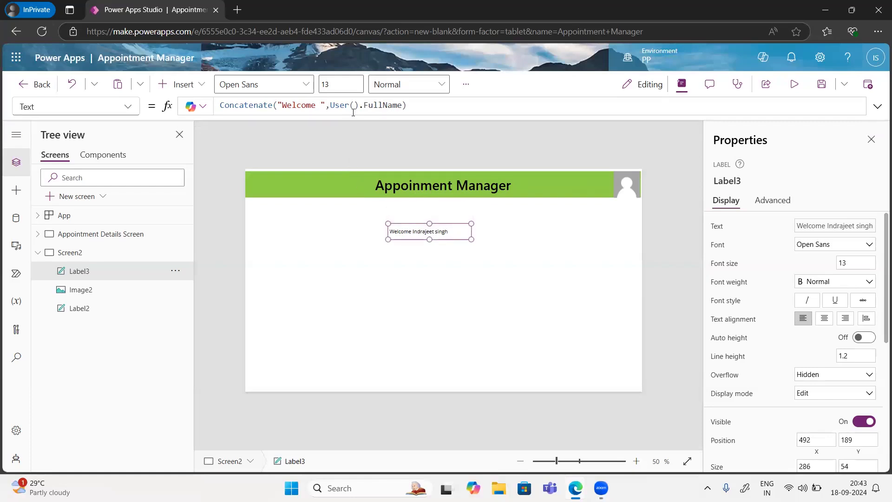
Step: Set the welcome label to Segoe UI size 24, widen it to one line, and centre it
{"action": "left_click", "coordinate": [817, 246]}
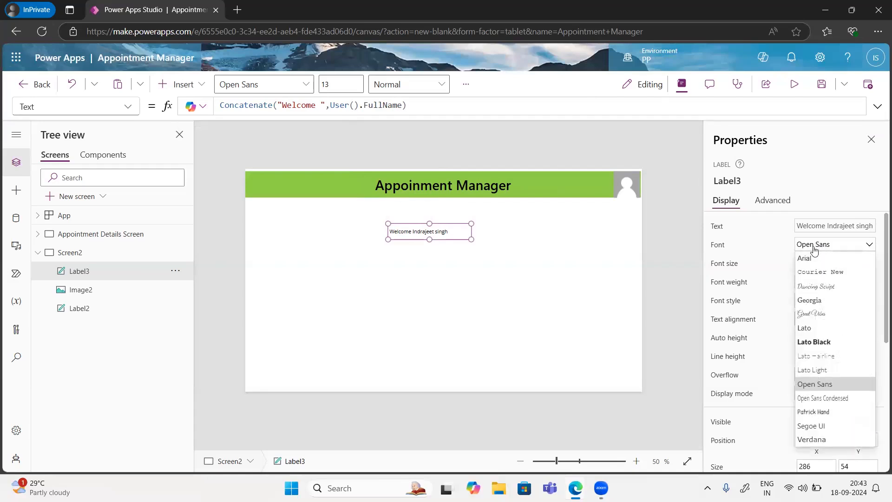
{"action": "left_click", "coordinate": [809, 430]}
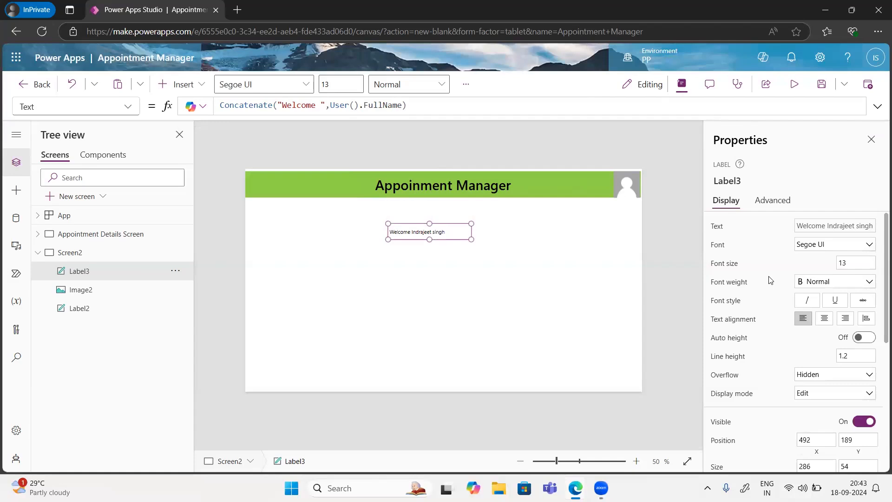
{"action": "left_click", "coordinate": [860, 262]}
{"action": "type", "text": "24"}
{"action": "key", "text": "Return"}
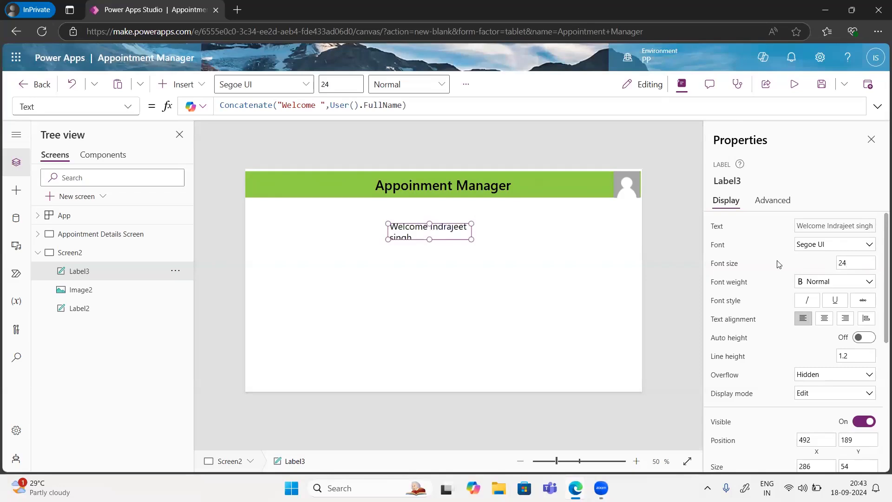
{"action": "left_click_drag", "start_coordinate": [388, 239], "coordinate": [425, 234]}
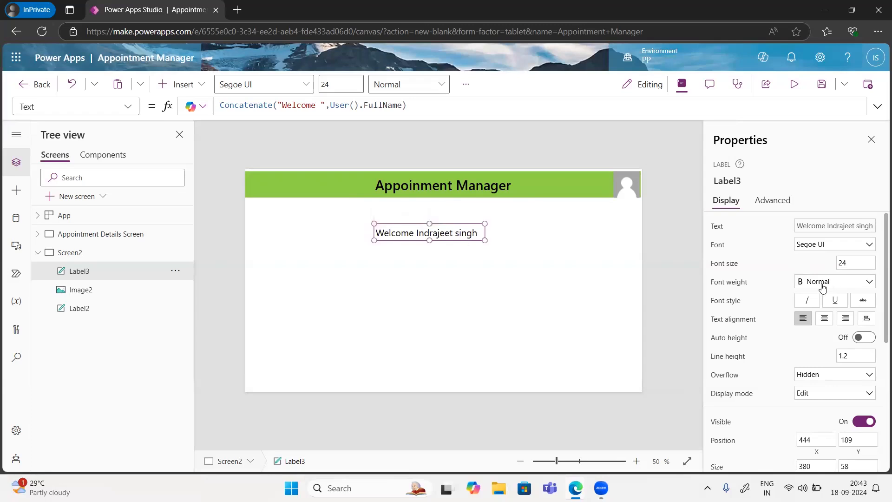
{"action": "left_click", "coordinate": [824, 321]}
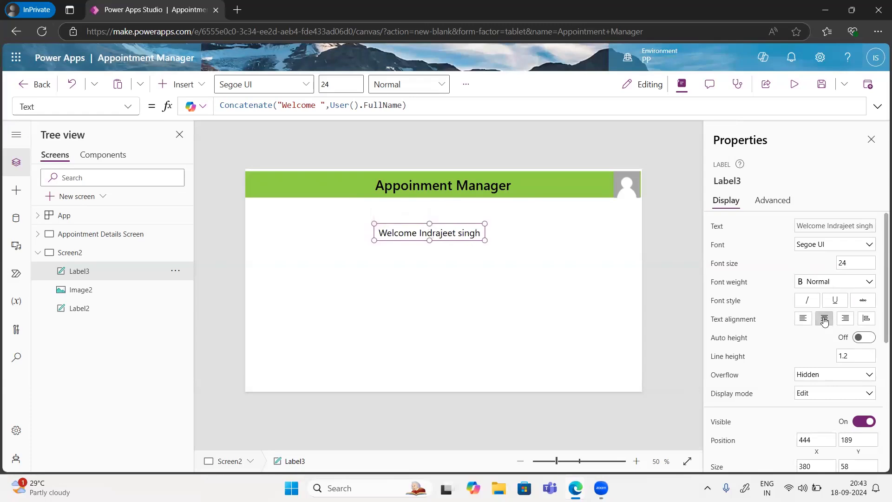
Step: Colour the welcome label's text orange
{"action": "scroll", "coordinate": [815, 397], "scroll_direction": "down", "scroll_amount": 3}
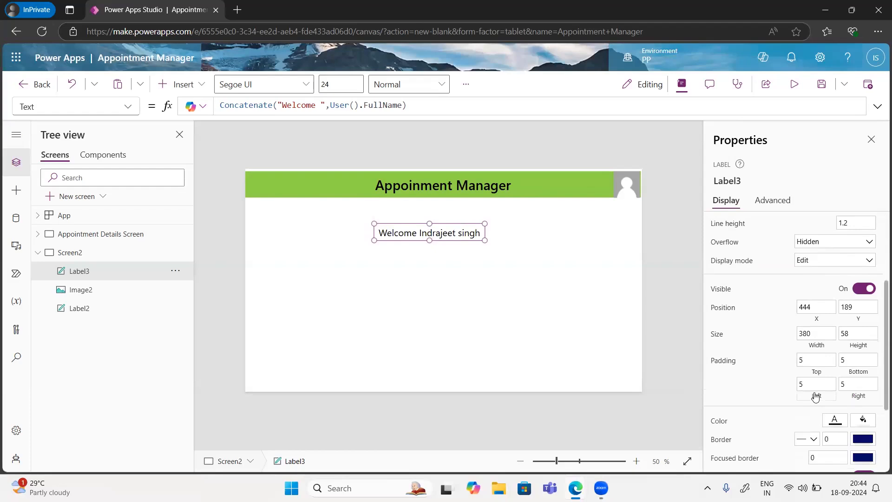
{"action": "scroll", "coordinate": [815, 397], "scroll_direction": "down", "scroll_amount": 2}
{"action": "scroll", "coordinate": [835, 339], "scroll_direction": "down", "scroll_amount": 1}
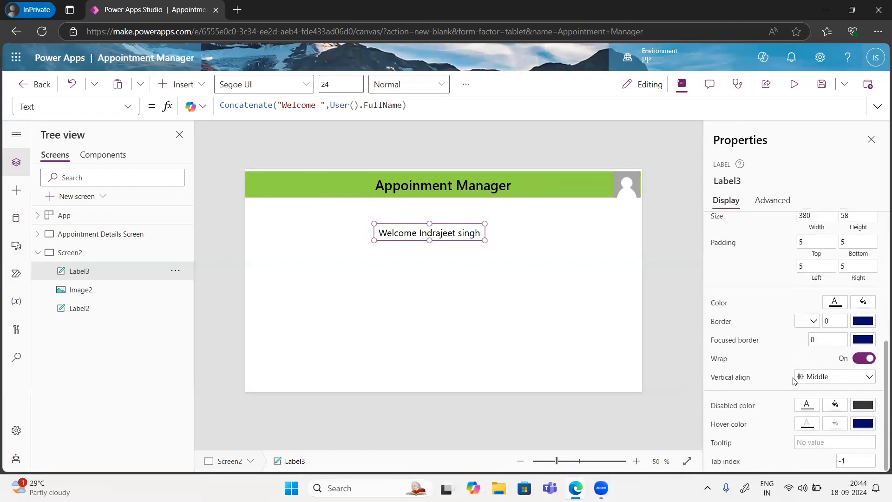
{"action": "scroll", "coordinate": [794, 380], "scroll_direction": "up", "scroll_amount": 1}
{"action": "left_click", "coordinate": [835, 363]}
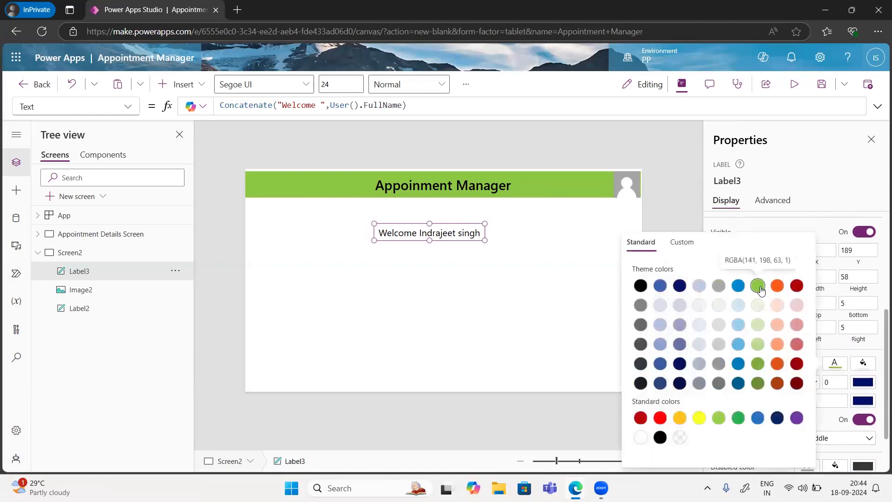
{"action": "left_click", "coordinate": [761, 290]}
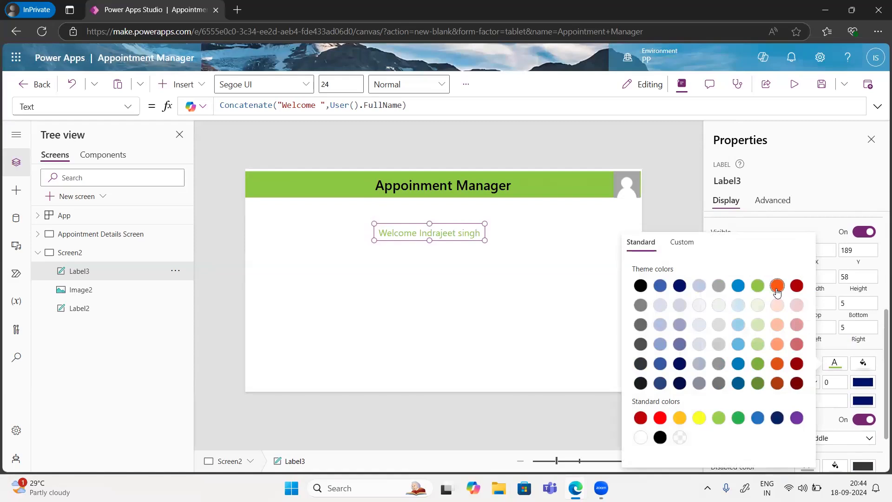
{"action": "left_click", "coordinate": [774, 290]}
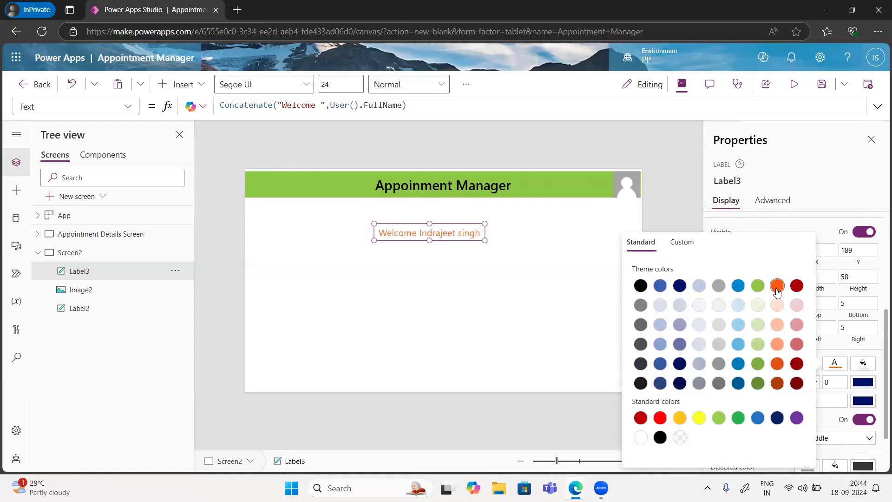
{"action": "left_click", "coordinate": [353, 295]}
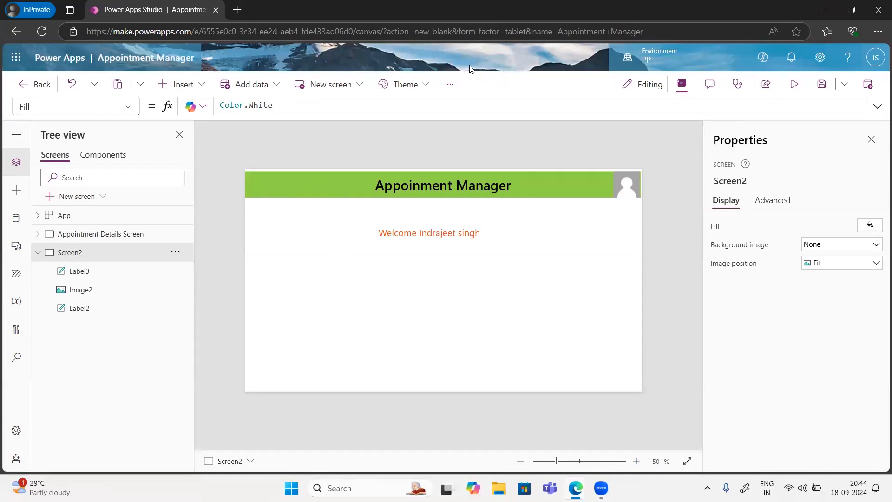
Step: Insert the stethoscope stock photo as Screen2's background image, positioned to Fill
{"action": "left_click", "coordinate": [449, 86]}
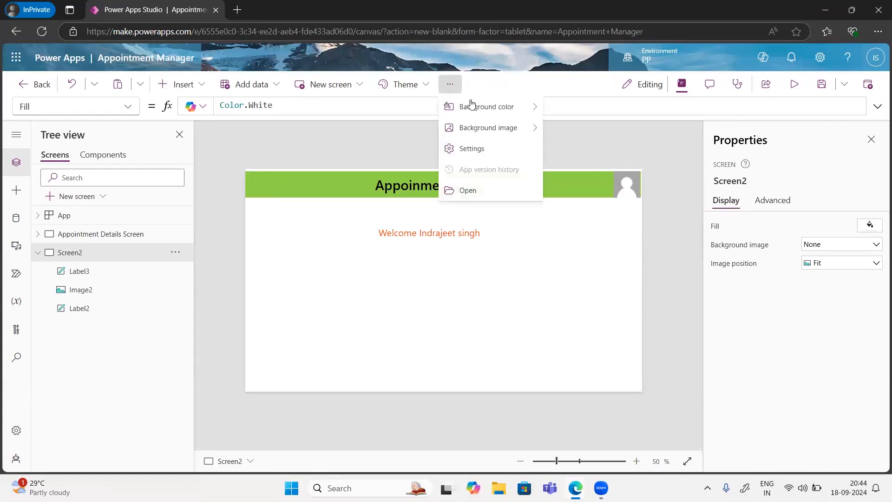
{"action": "mouse_move", "coordinate": [470, 105]}
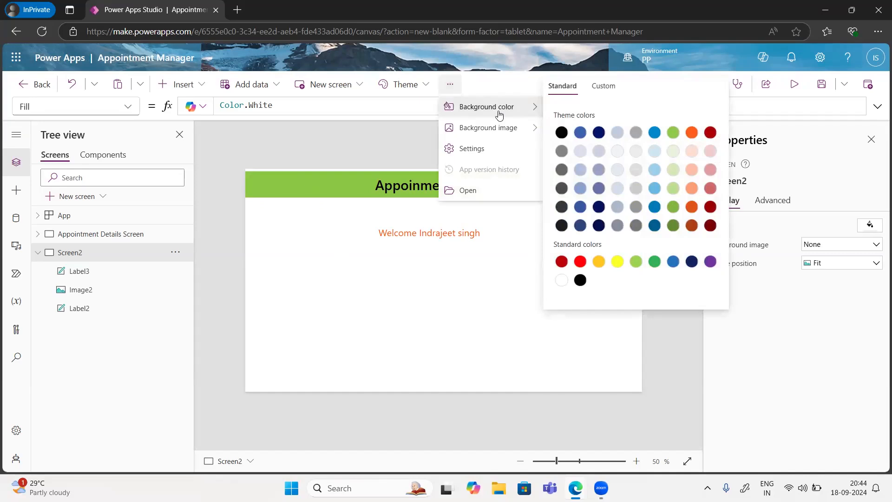
{"action": "mouse_move", "coordinate": [492, 127]}
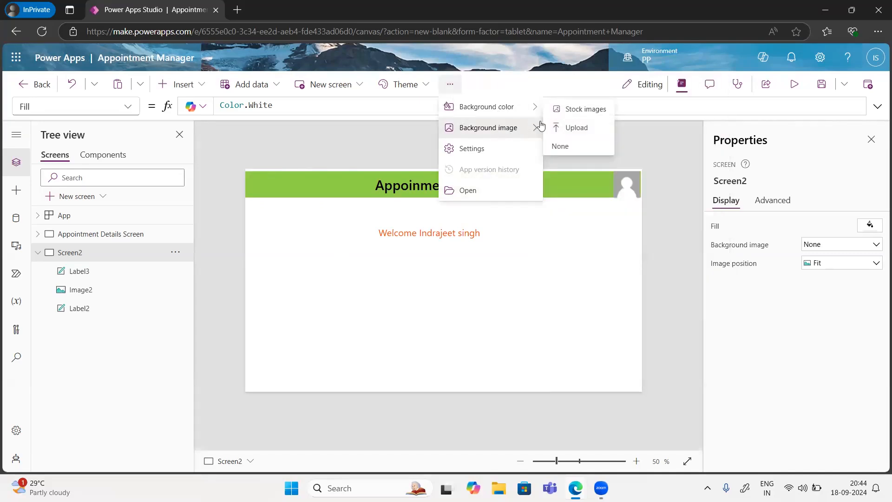
{"action": "left_click", "coordinate": [588, 113]}
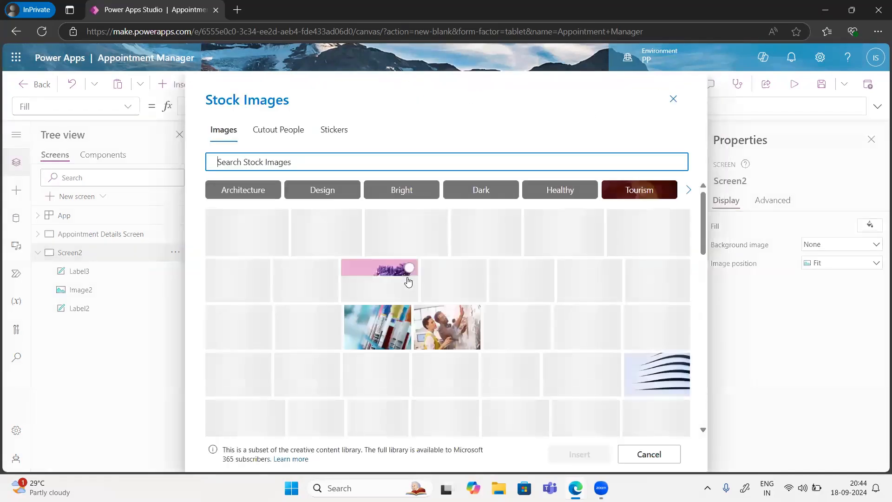
{"action": "left_click", "coordinate": [446, 289]}
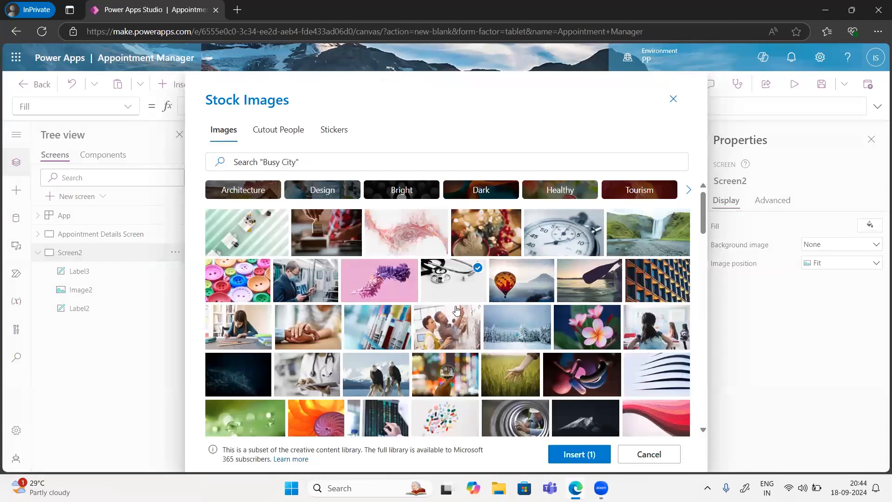
{"action": "left_click", "coordinate": [591, 454]}
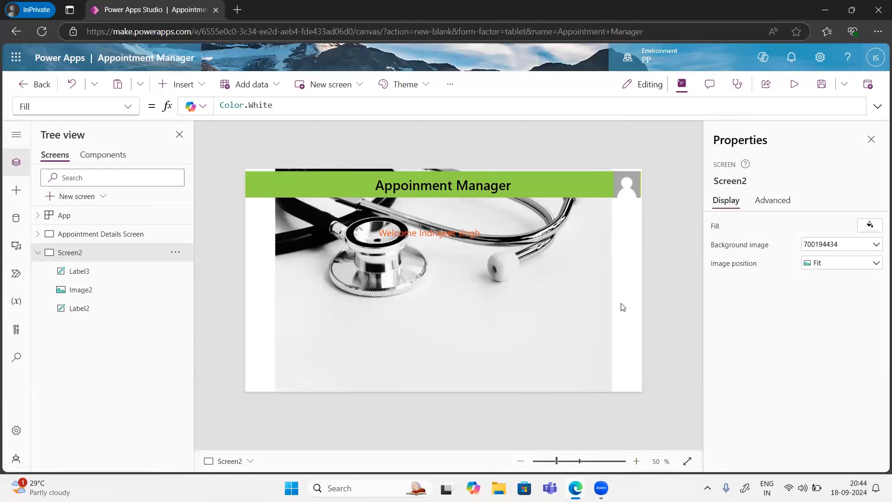
{"action": "left_click", "coordinate": [857, 268]}
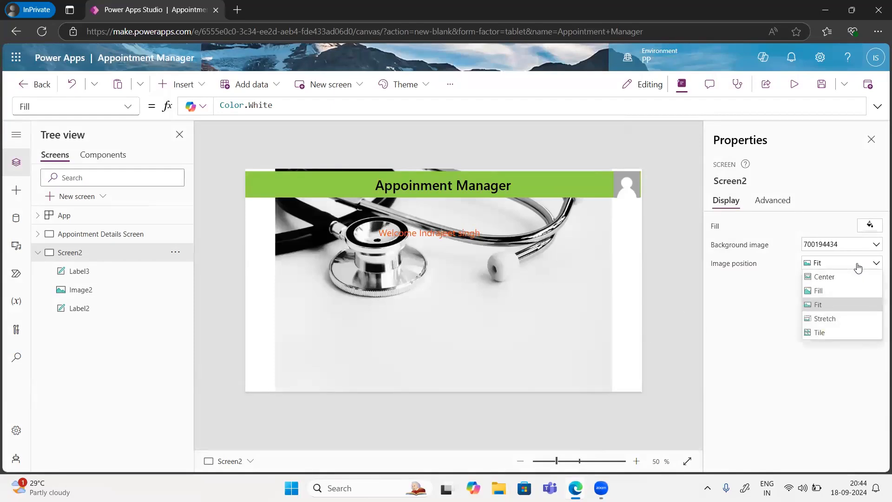
{"action": "left_click", "coordinate": [828, 291]}
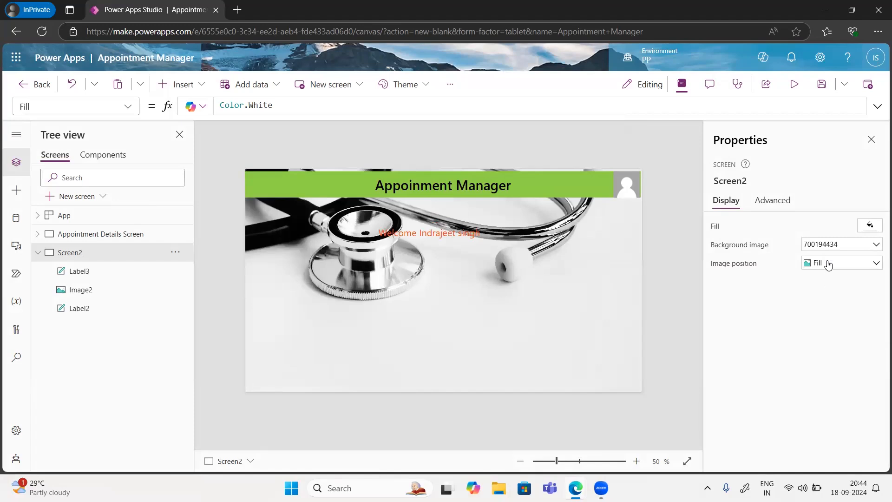
{"action": "left_click", "coordinate": [827, 263]}
Step: Try the Center, Stretch and Tile image positions, finally leaving the background on Tile
{"action": "left_click", "coordinate": [818, 278]}
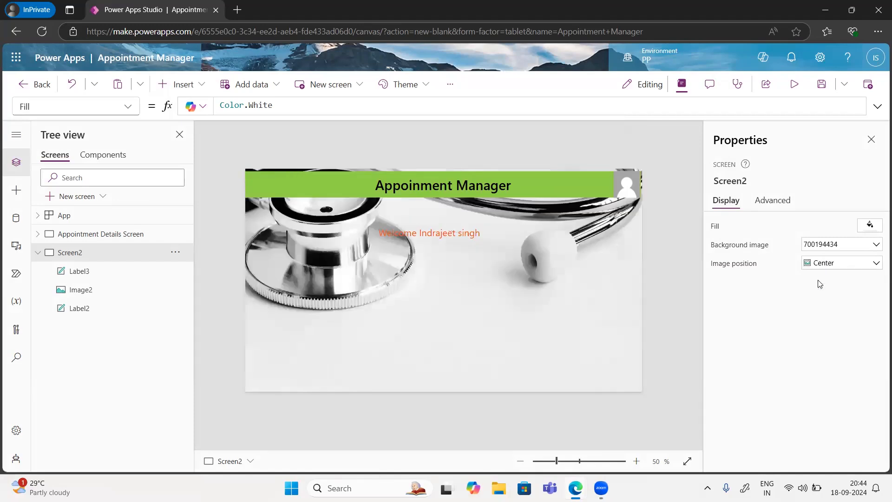
{"action": "left_click", "coordinate": [819, 262]}
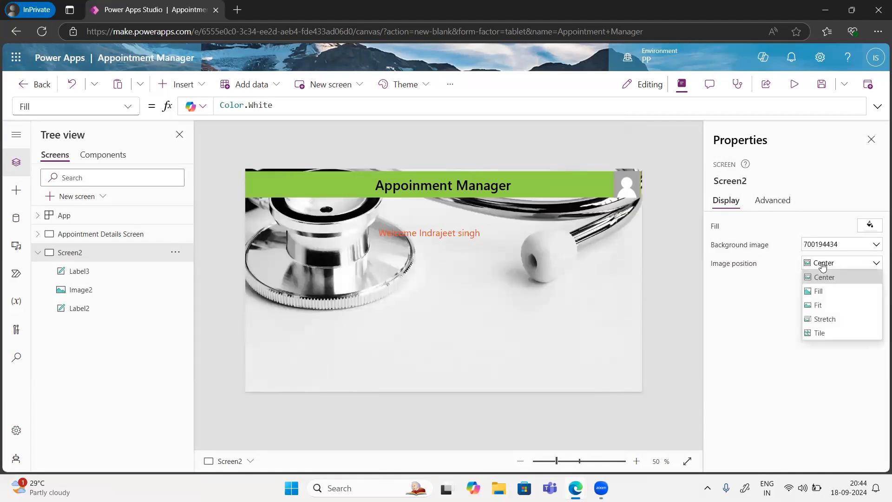
{"action": "left_click", "coordinate": [824, 319]}
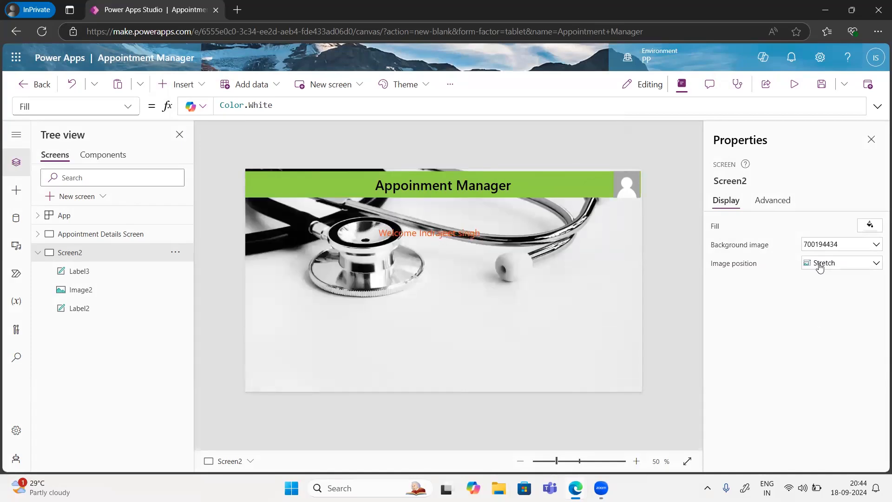
{"action": "left_click", "coordinate": [819, 264]}
{"action": "left_click", "coordinate": [819, 332]}
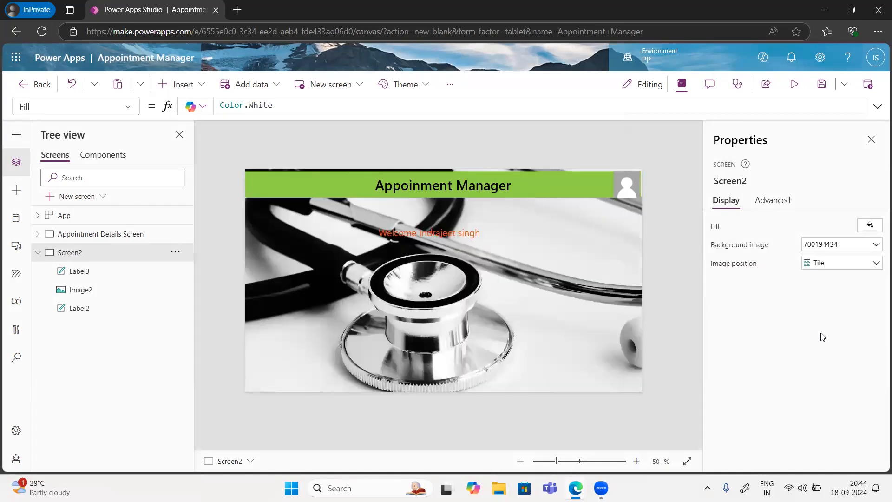
{"action": "left_click", "coordinate": [819, 264]}
{"action": "left_click", "coordinate": [816, 283]}
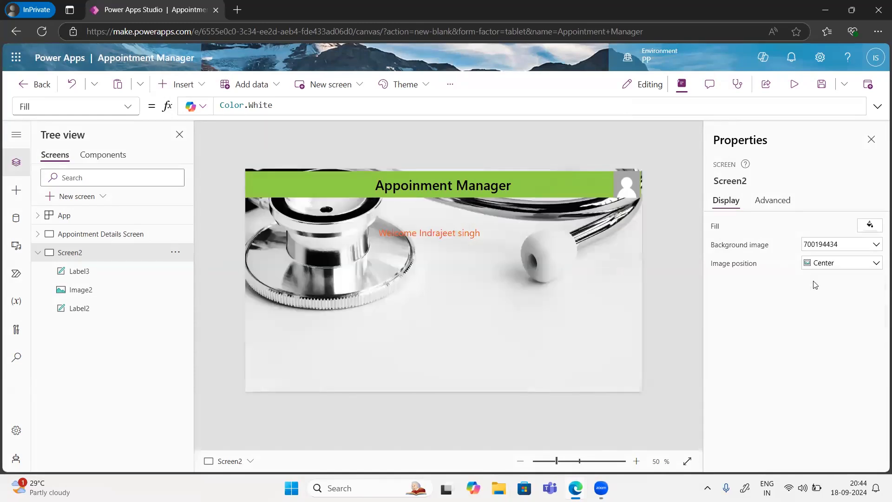
{"action": "left_click", "coordinate": [816, 263]}
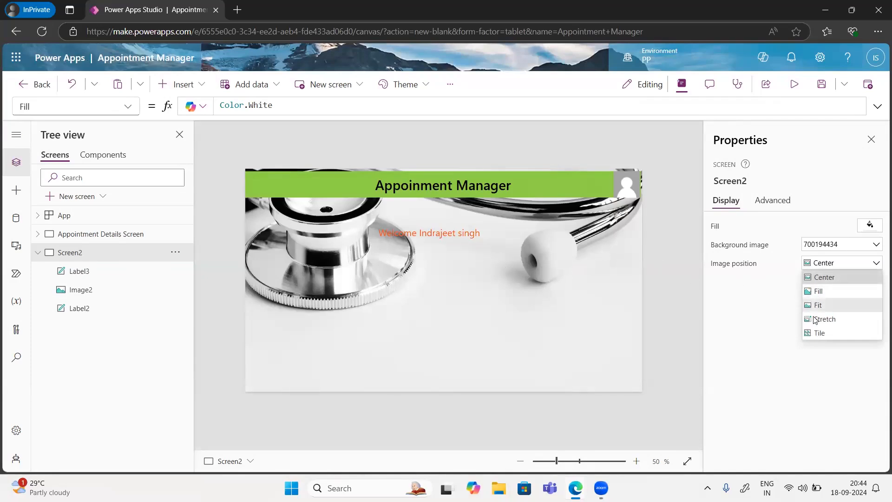
{"action": "left_click", "coordinate": [817, 333]}
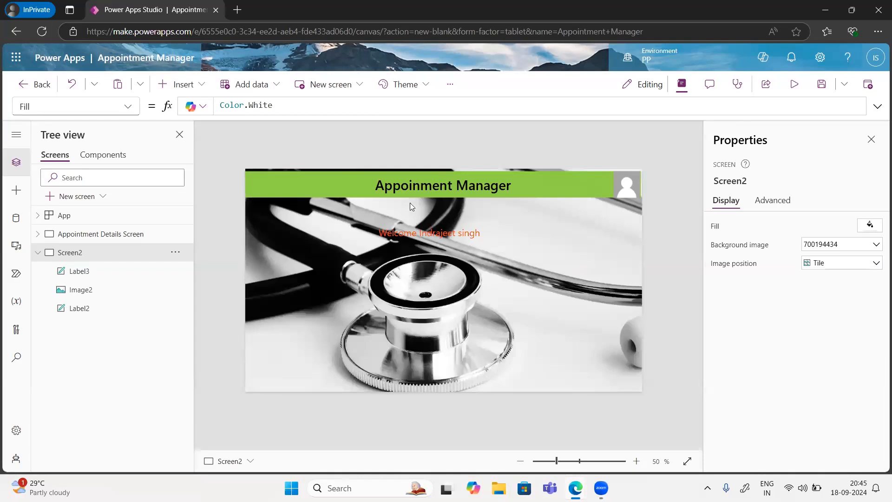
Step: Give the welcome label a green fill and black text, then select the screen itself
{"action": "left_click", "coordinate": [442, 233]}
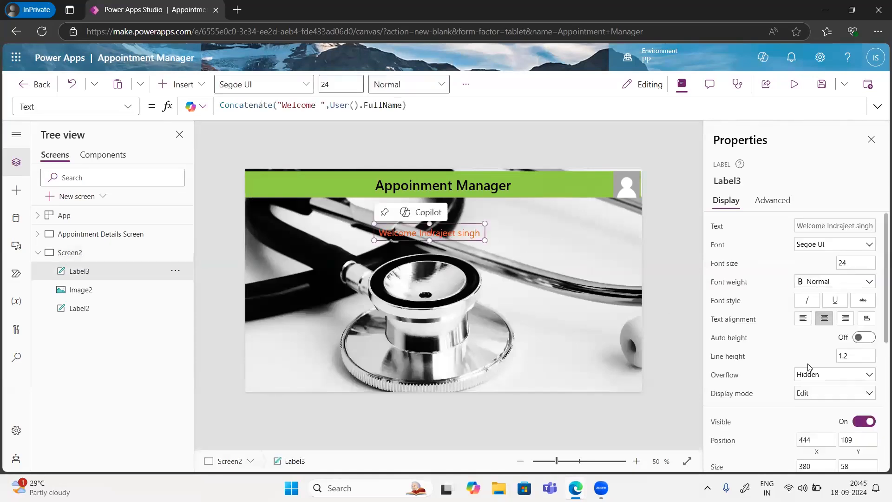
{"action": "scroll", "coordinate": [799, 413], "scroll_direction": "down", "scroll_amount": 4}
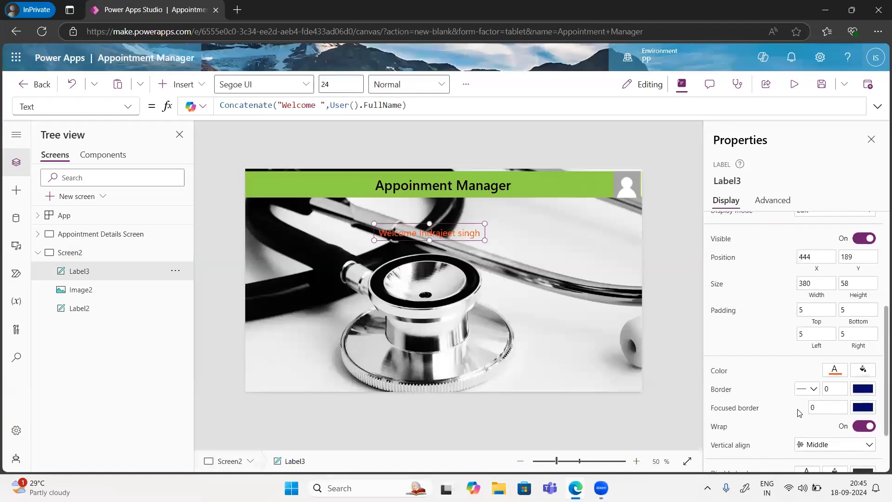
{"action": "left_click", "coordinate": [863, 370]}
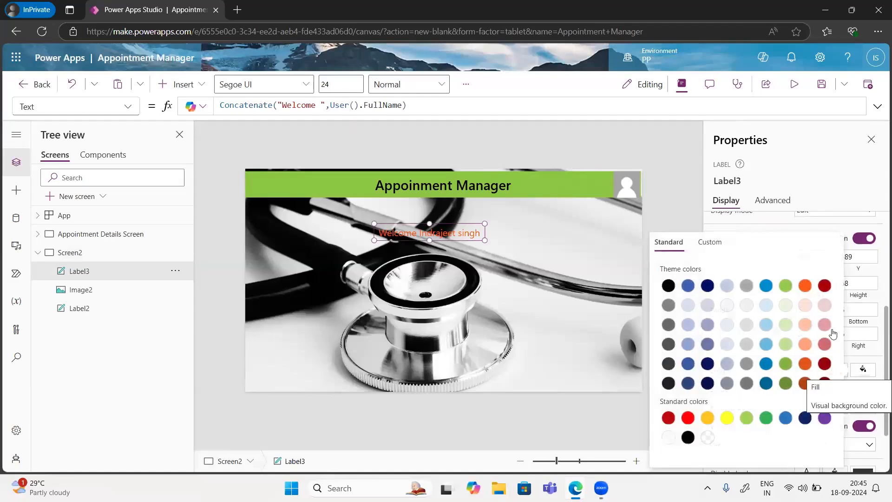
{"action": "left_click", "coordinate": [785, 287]}
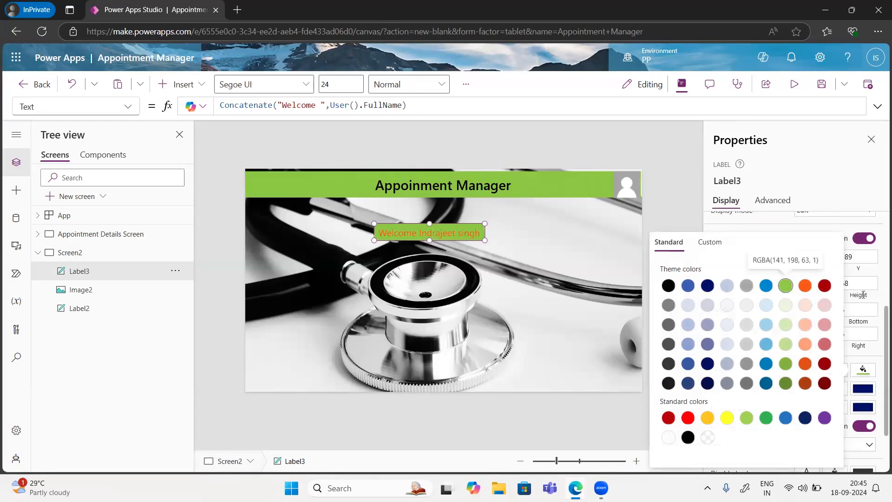
{"action": "left_click", "coordinate": [785, 230]}
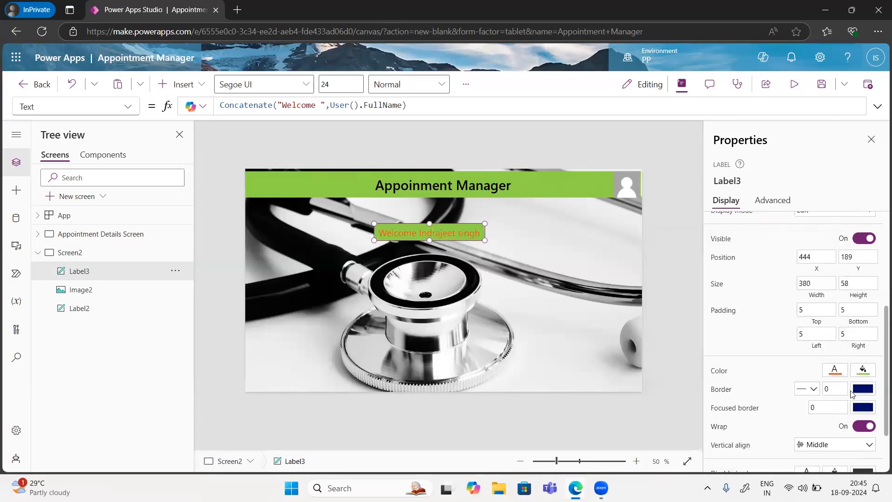
{"action": "left_click", "coordinate": [863, 371]}
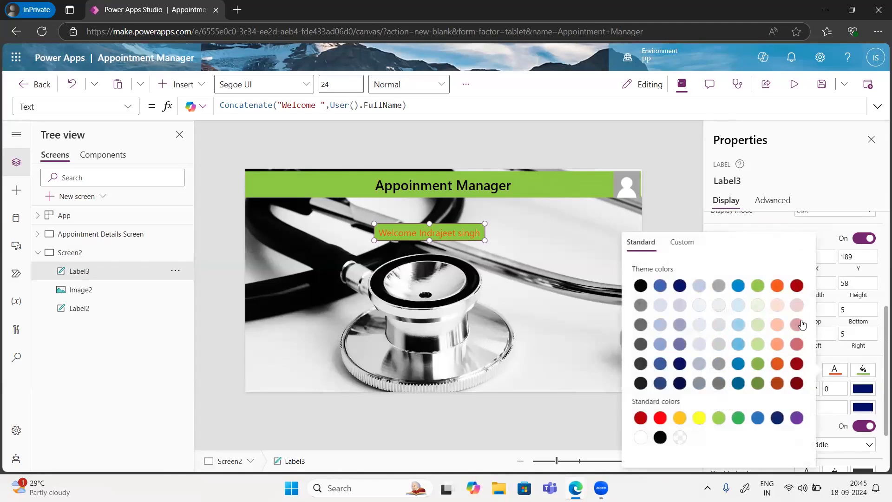
{"action": "left_click", "coordinate": [640, 286]}
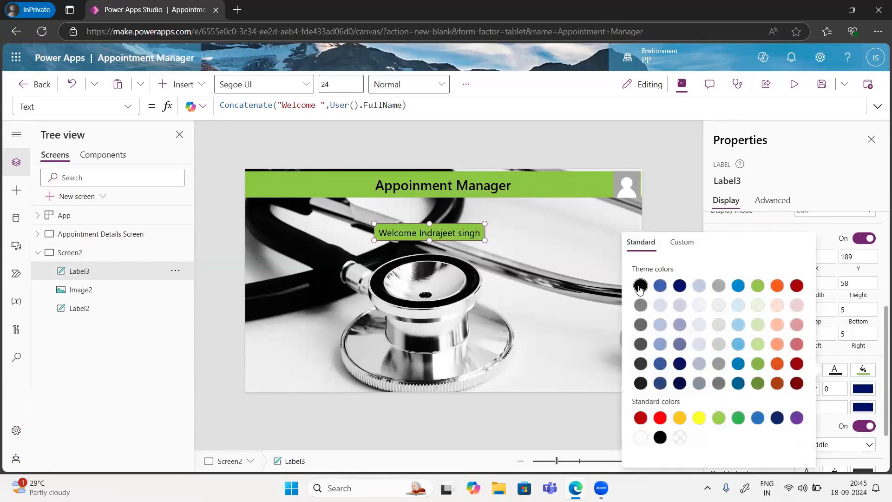
{"action": "left_click", "coordinate": [452, 290]}
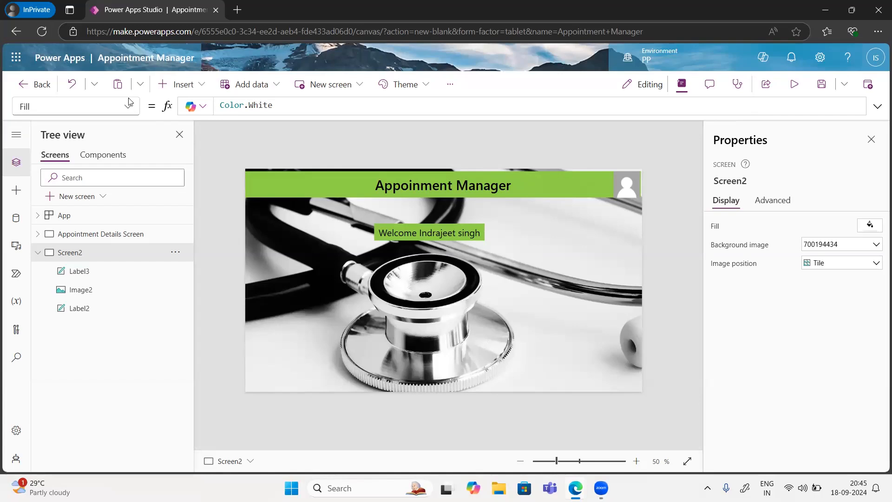
Step: Search the Insert controls for 'Butt' and add a Button to Screen2
{"action": "left_click", "coordinate": [190, 88]}
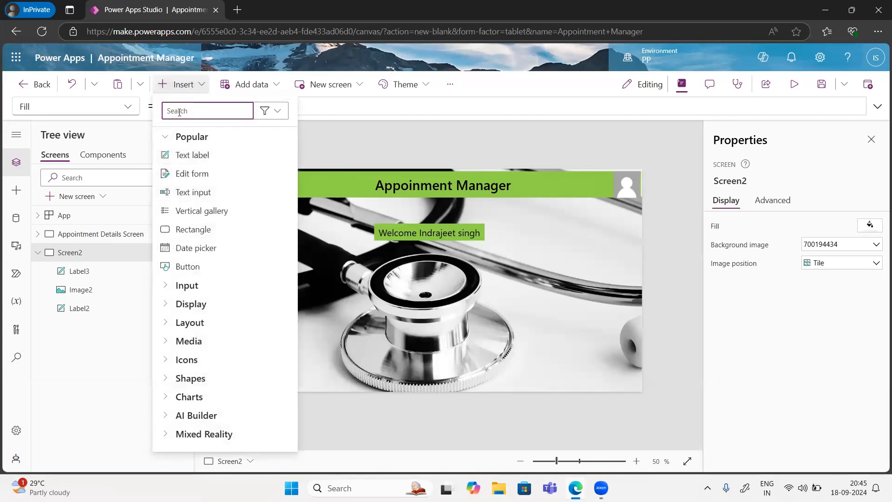
{"action": "type", "text": "Book"}
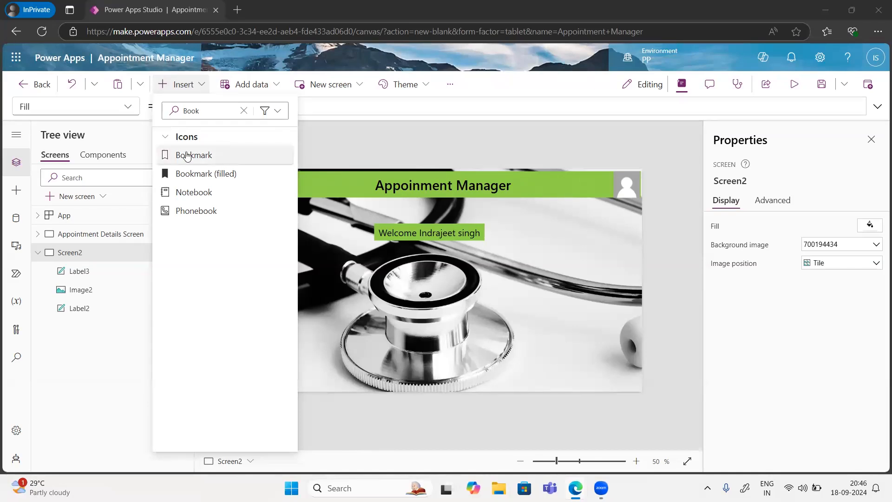
{"action": "left_click", "coordinate": [251, 108]}
{"action": "left_click", "coordinate": [252, 108]}
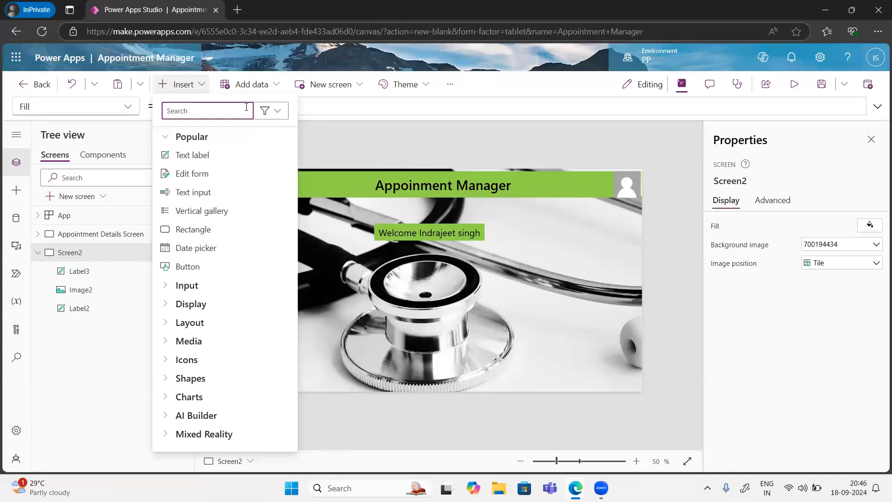
{"action": "type", "text": "Butt"}
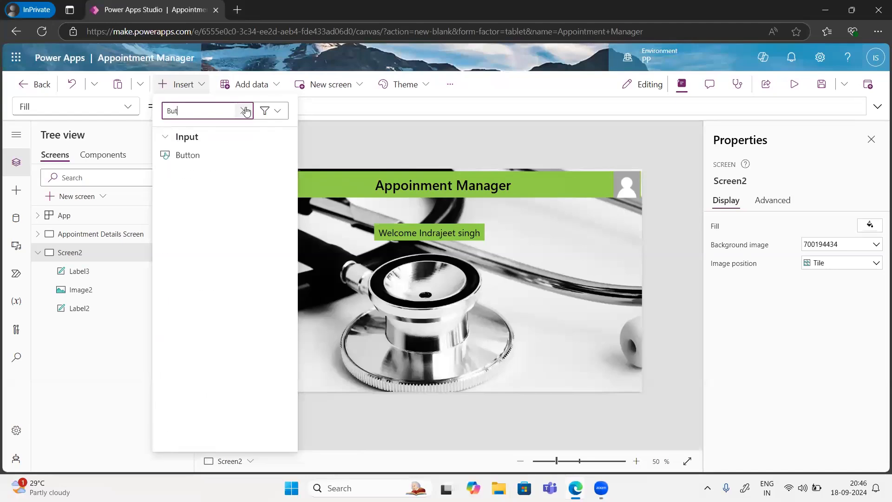
{"action": "left_click", "coordinate": [195, 157]}
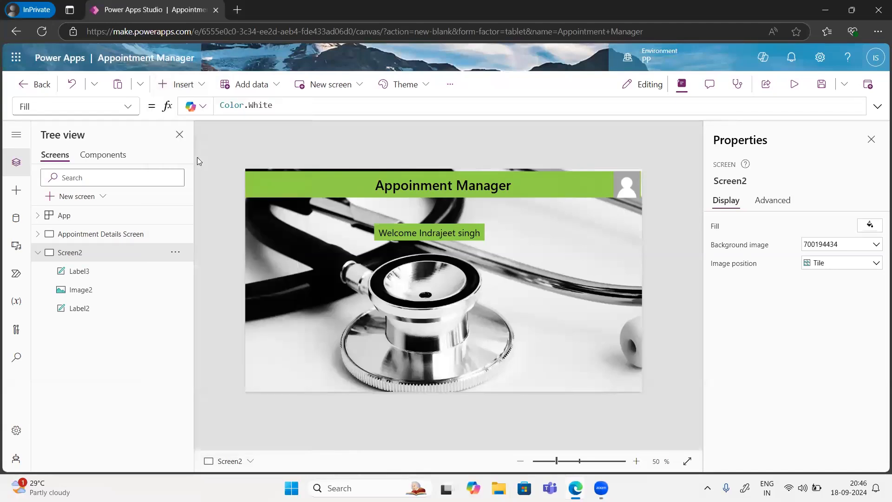
Step: Drag the new button to the right side of the screen and relabel it 'Book Appointment'
{"action": "left_click_drag", "start_coordinate": [281, 185], "coordinate": [497, 287]}
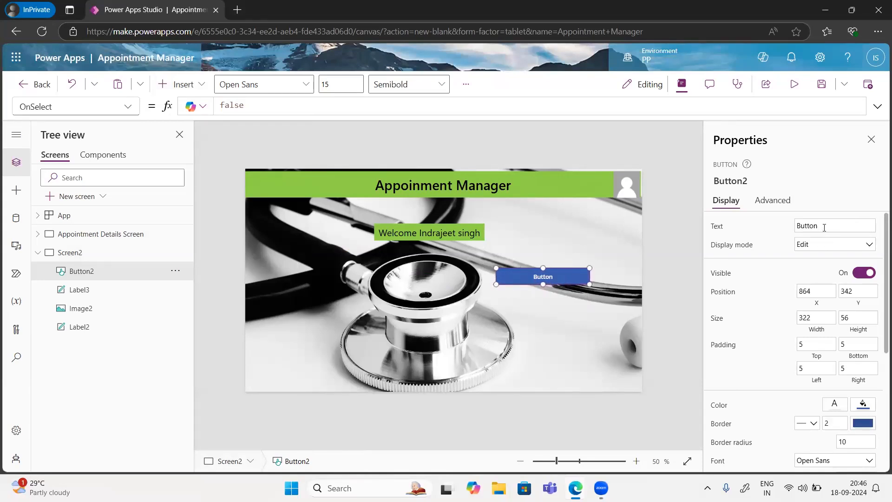
{"action": "left_click_drag", "start_coordinate": [826, 226], "coordinate": [788, 227]}
{"action": "type", "text": "Book Appointment"}
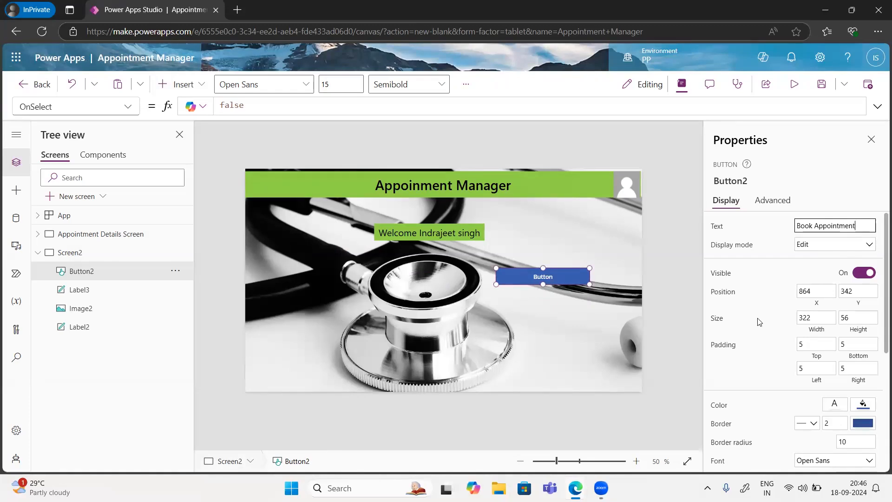
{"action": "scroll", "coordinate": [759, 322], "scroll_direction": "down", "scroll_amount": 5}
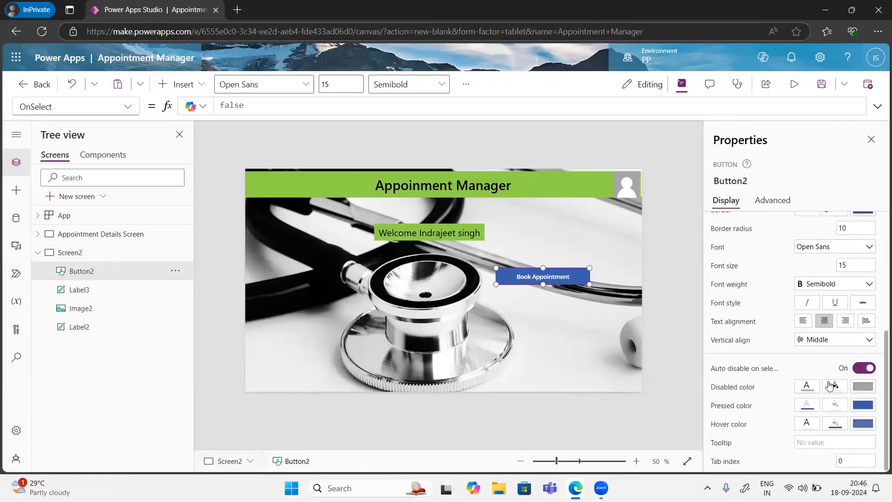
{"action": "scroll", "coordinate": [832, 385], "scroll_direction": "up", "scroll_amount": 3}
{"action": "scroll", "coordinate": [831, 385], "scroll_direction": "down", "scroll_amount": 3}
{"action": "left_click", "coordinate": [835, 386]}
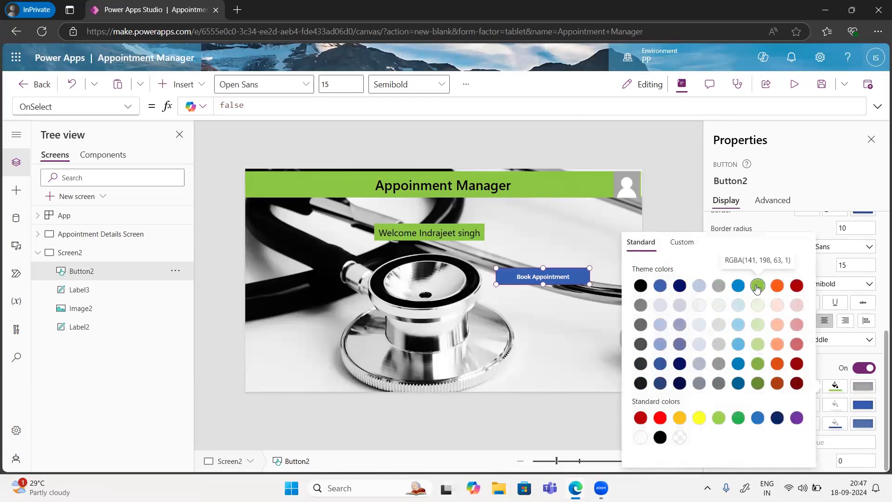
Step: Turn off Auto disable on select and delete the button's pressed fill formula
{"action": "left_click", "coordinate": [836, 384]}
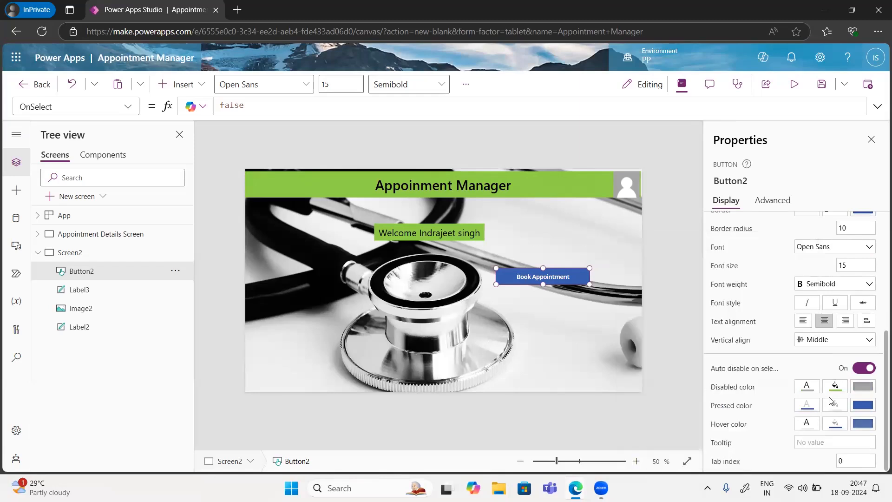
{"action": "left_click", "coordinate": [864, 407]}
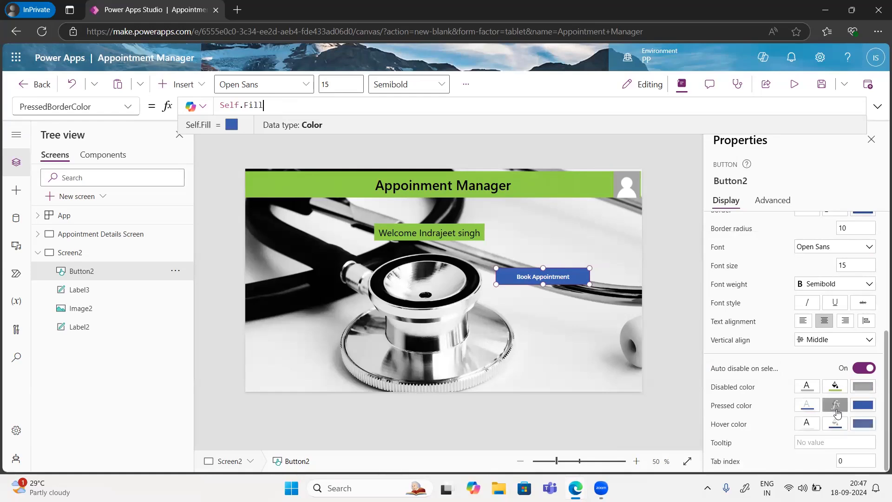
{"action": "left_click", "coordinate": [863, 368]}
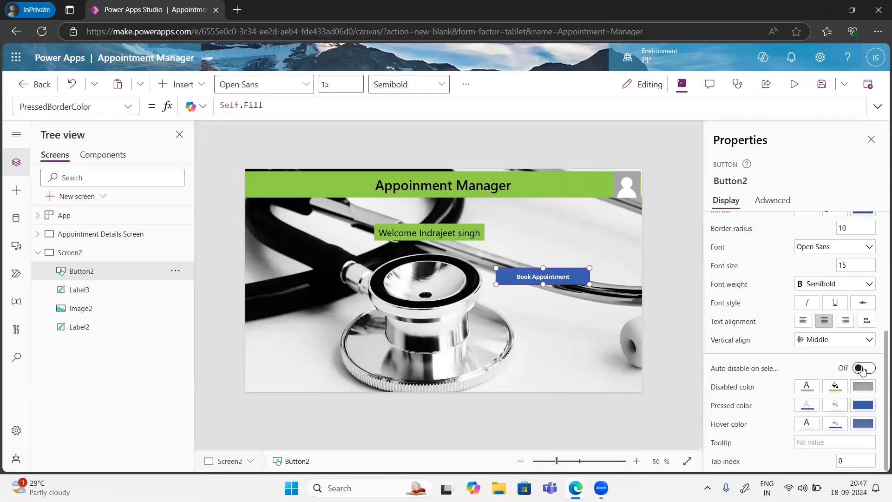
{"action": "left_click", "coordinate": [834, 409]}
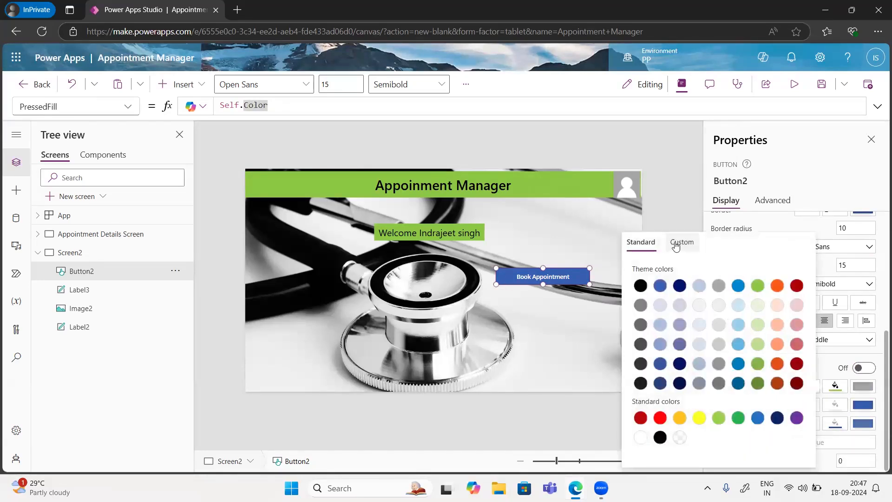
{"action": "left_click", "coordinate": [676, 246]}
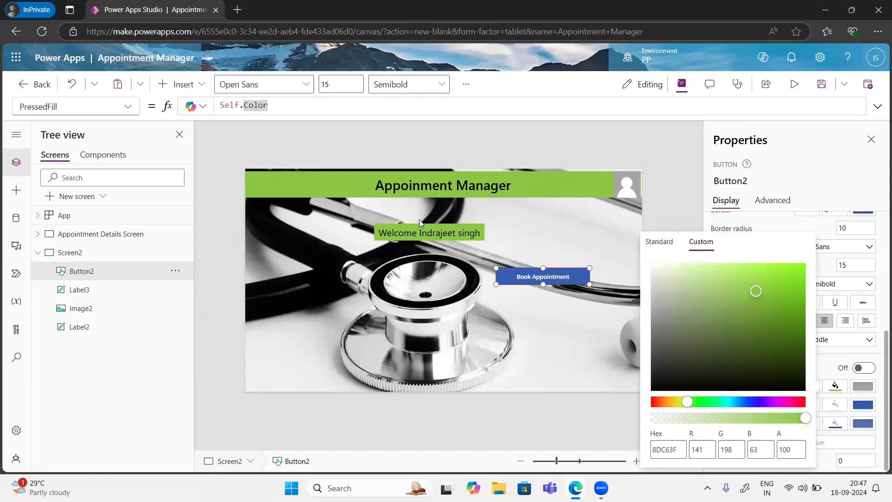
{"action": "left_click_drag", "start_coordinate": [274, 104], "coordinate": [221, 106]}
{"action": "key", "text": "BackSpace"}
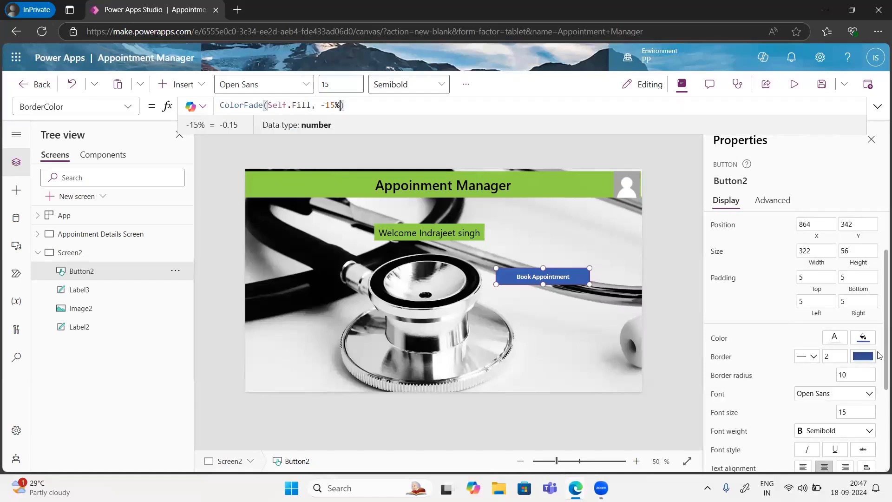
Step: Make the button fill green and try Book Appointment in preview
{"action": "left_click", "coordinate": [863, 337]}
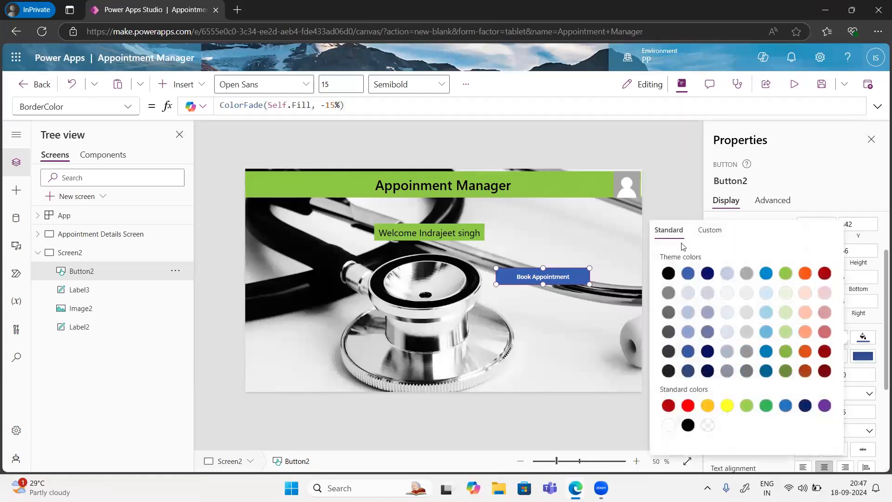
{"action": "left_click", "coordinate": [787, 275]}
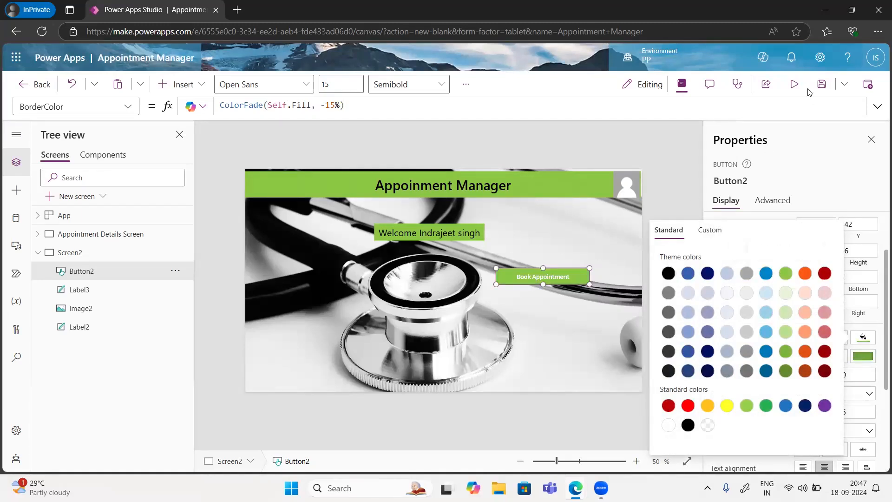
{"action": "left_click", "coordinate": [794, 84]}
{"action": "left_click", "coordinate": [593, 274]}
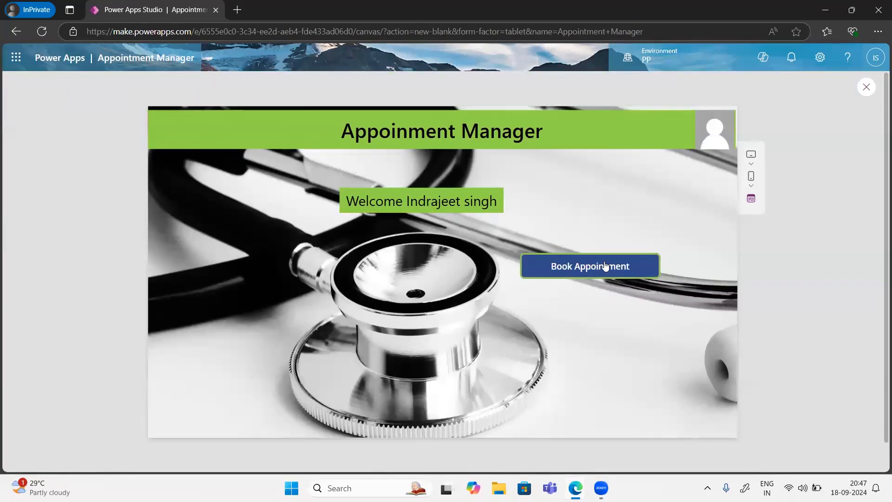
Step: Back in the editor, set the Book Appointment button's text colour to black
{"action": "left_click", "coordinate": [867, 88]}
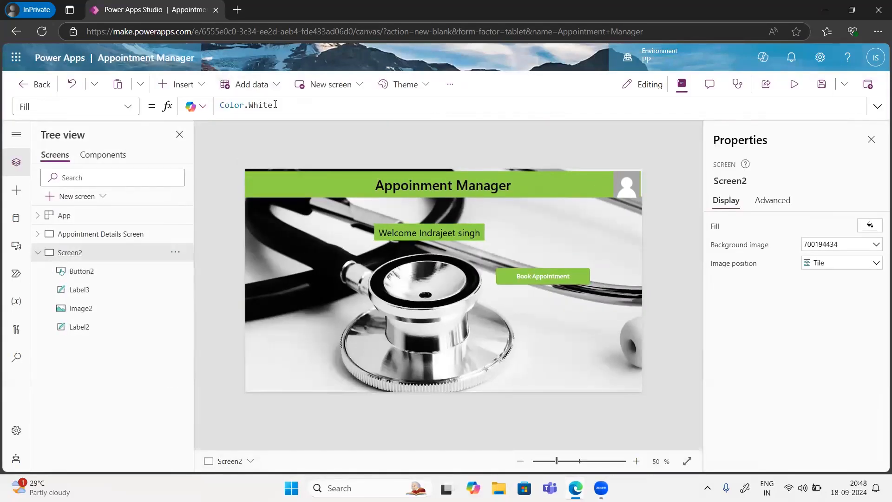
{"action": "left_click", "coordinate": [560, 276]}
{"action": "scroll", "coordinate": [817, 371], "scroll_direction": "down", "scroll_amount": 5}
{"action": "scroll", "coordinate": [817, 371], "scroll_direction": "up", "scroll_amount": 2}
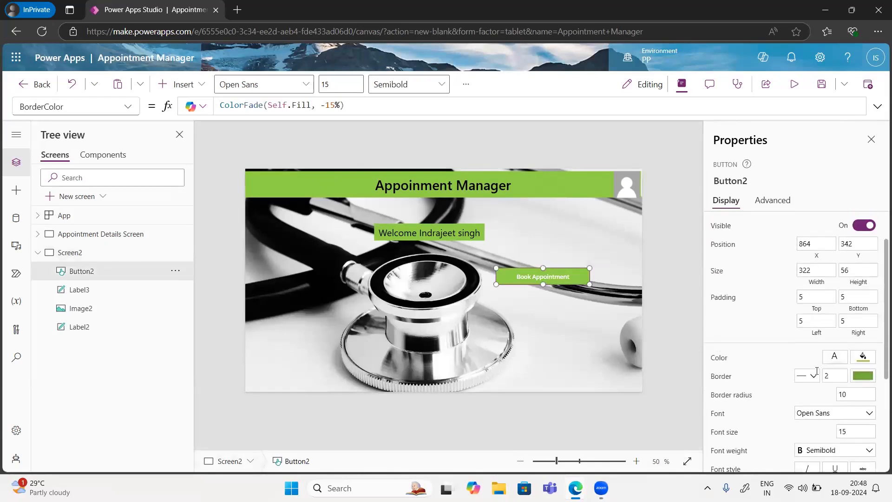
{"action": "left_click", "coordinate": [835, 360]}
{"action": "left_click", "coordinate": [640, 285]}
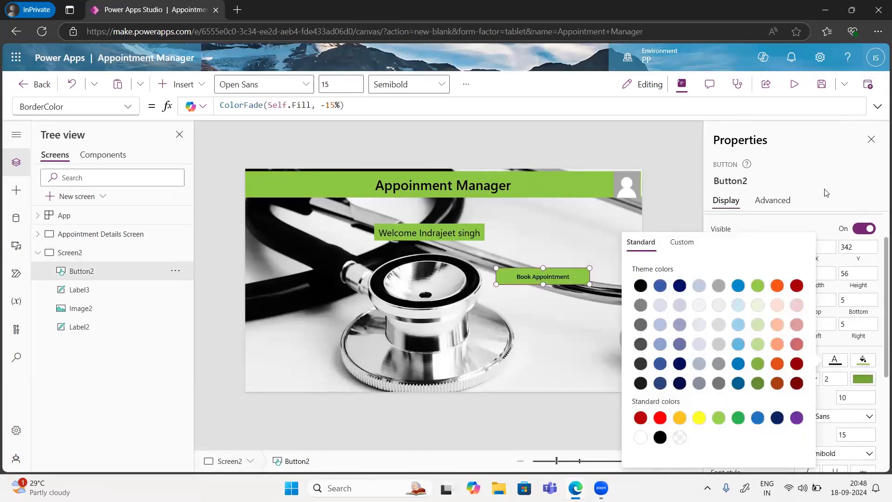
{"action": "left_click", "coordinate": [826, 193]}
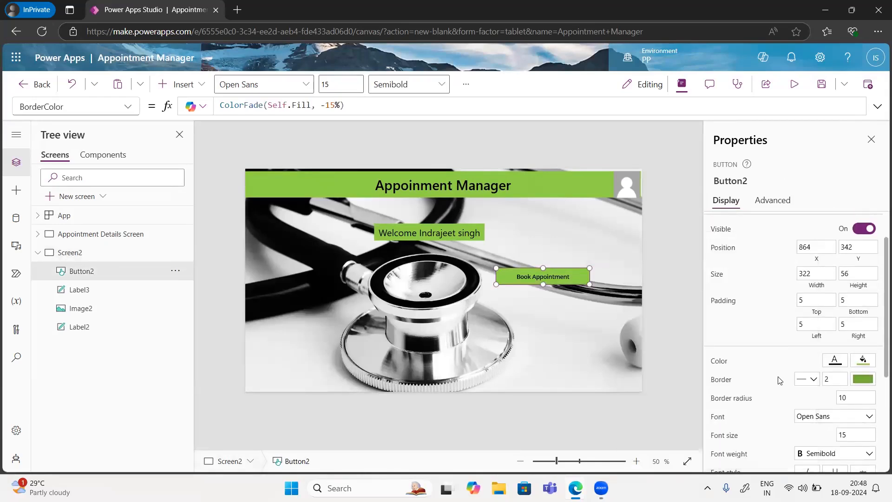
Step: Make the button text Bold and enlarge the button leftward and downward
{"action": "scroll", "coordinate": [778, 379], "scroll_direction": "down", "scroll_amount": 3}
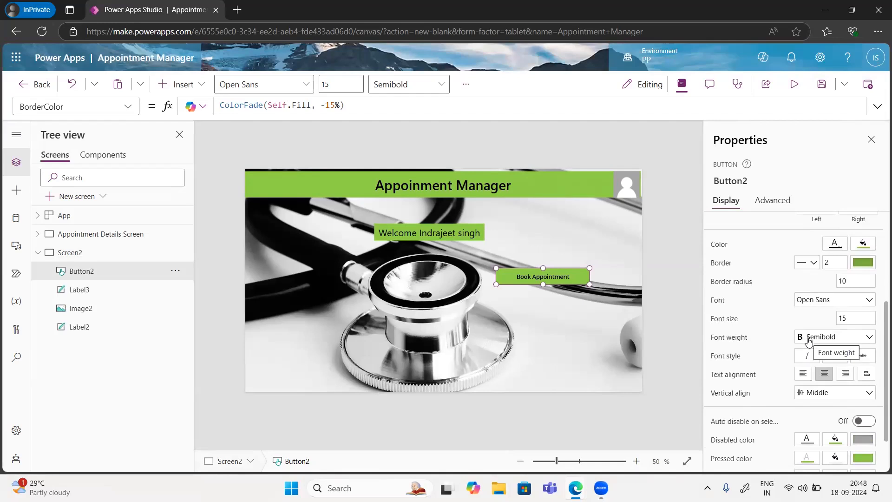
{"action": "left_click", "coordinate": [809, 340]}
{"action": "left_click", "coordinate": [812, 352]}
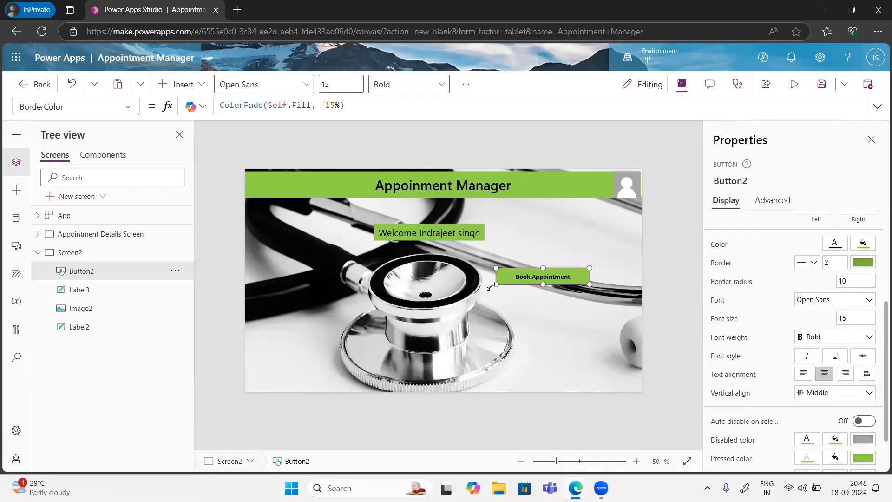
{"action": "left_click_drag", "start_coordinate": [497, 286], "coordinate": [479, 289]}
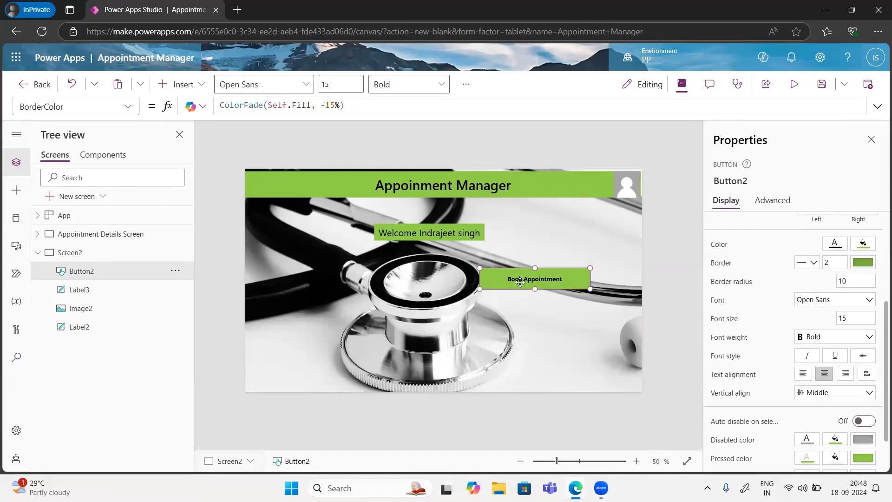
Step: Duplicate the Book Appointment button and align the copy on the left side
{"action": "key", "text": "ctrl+c"}
{"action": "key", "text": "ctrl+v"}
{"action": "left_click_drag", "start_coordinate": [534, 285], "coordinate": [311, 285]}
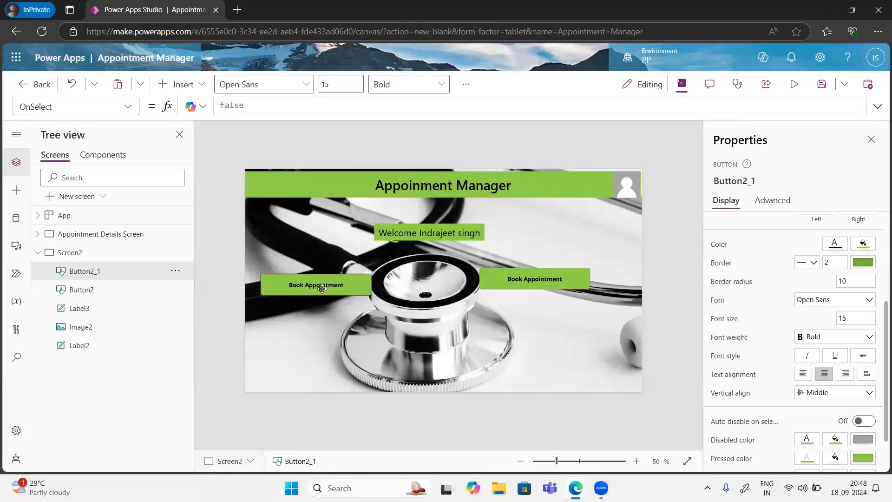
{"action": "left_click_drag", "start_coordinate": [323, 285], "coordinate": [322, 279]}
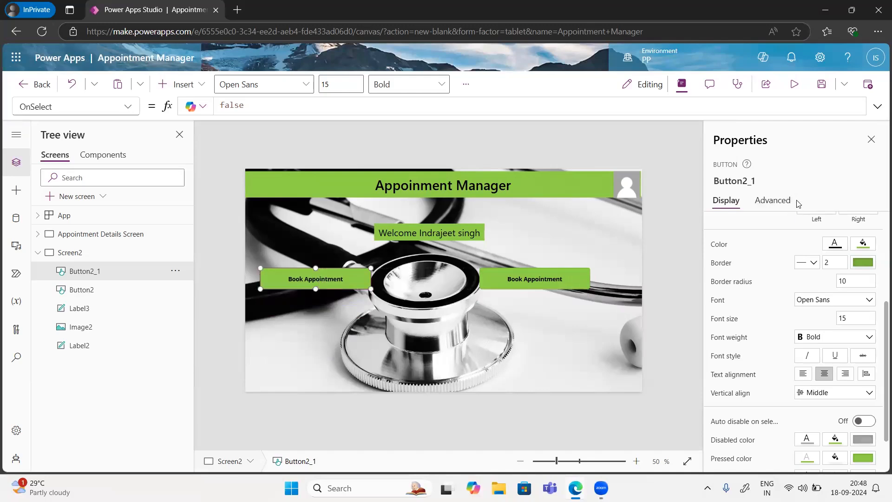
Step: Relabel the duplicate button 'Edit Appointment'
{"action": "scroll", "coordinate": [766, 274], "scroll_direction": "up", "scroll_amount": 3}
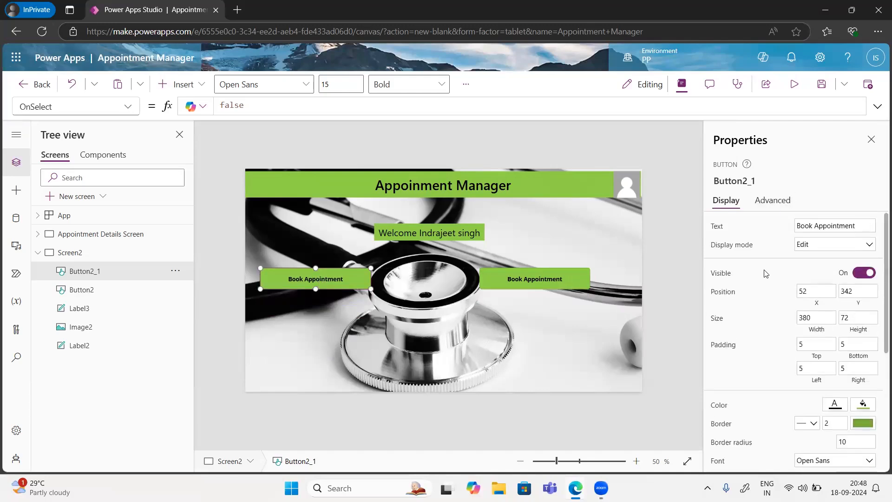
{"action": "double_click", "coordinate": [823, 226]}
{"action": "key", "text": "ctrl+a"}
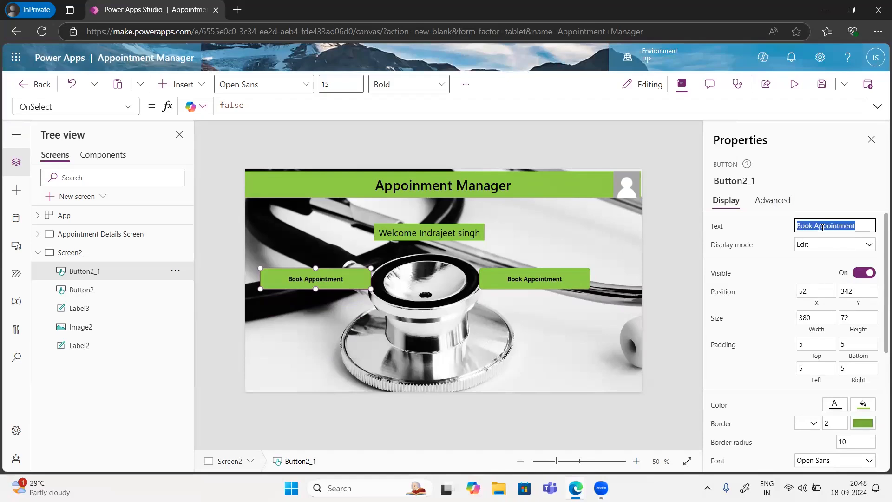
{"action": "type", "text": "Edit Appointmant"}
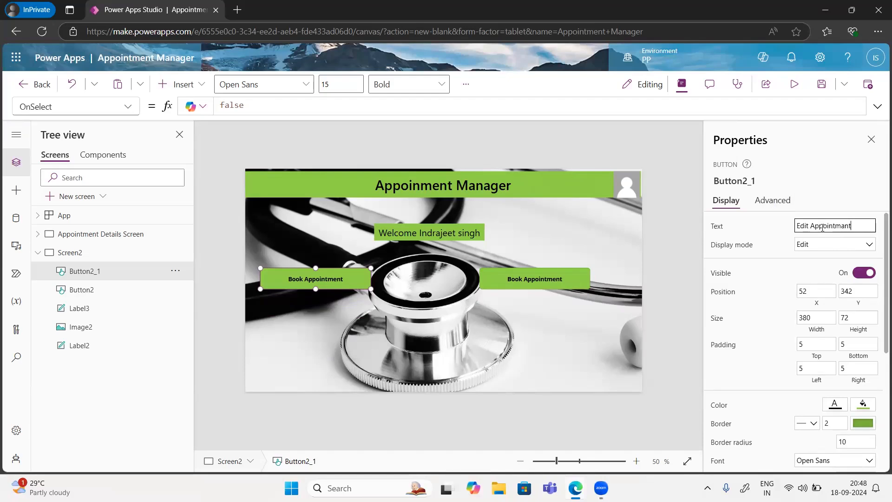
{"action": "key", "text": "BackSpace"}
{"action": "key", "text": "BackSpace"}
{"action": "key", "text": "BackSpace"}
{"action": "type", "text": "ent"}
{"action": "left_click", "coordinate": [814, 199]}
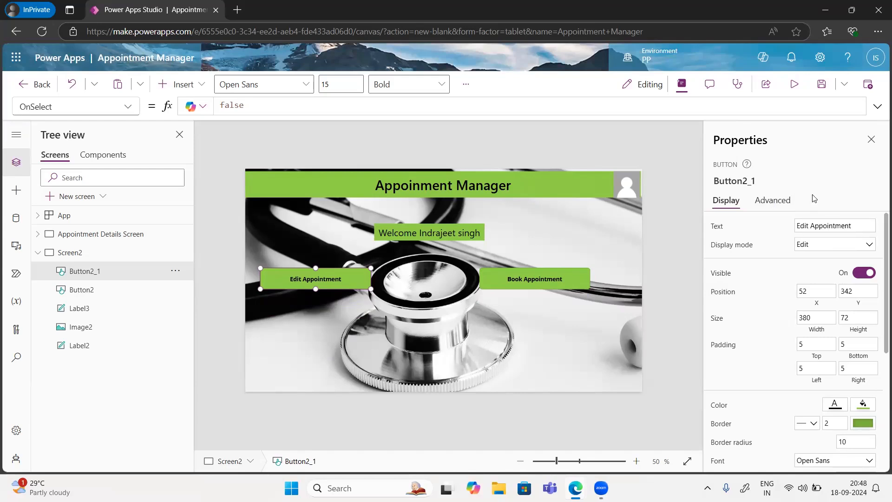
Step: Change the original button's label to 'Book New Appointment'
{"action": "left_click", "coordinate": [531, 281]}
{"action": "left_click", "coordinate": [813, 225]}
{"action": "type", "text": "New"}
{"action": "left_click", "coordinate": [800, 183]}
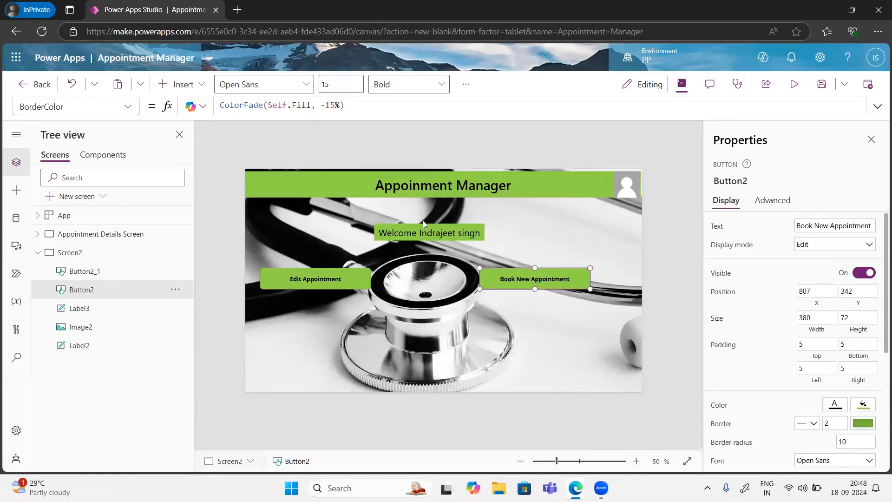
Step: Set Button2's OnSelect formula to Navigate('Appointment Details Screen')
{"action": "left_click", "coordinate": [128, 106]}
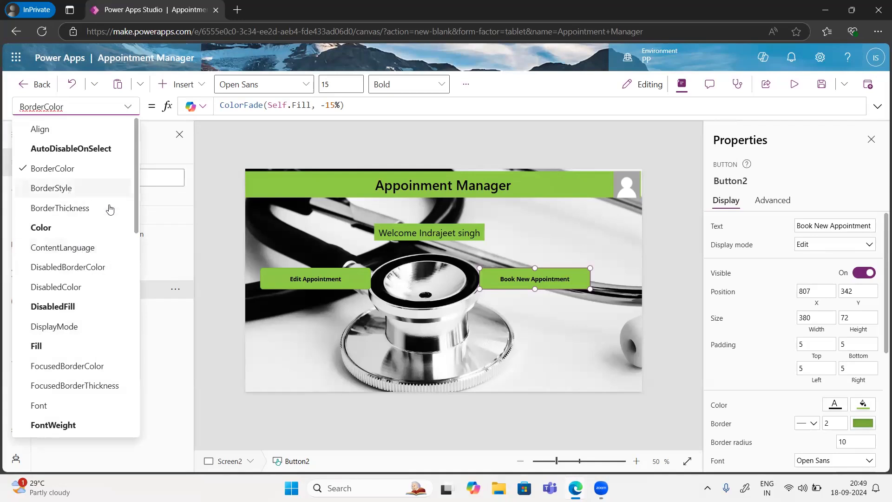
{"action": "scroll", "coordinate": [77, 347], "scroll_direction": "down", "scroll_amount": 1}
{"action": "scroll", "coordinate": [76, 346], "scroll_direction": "down", "scroll_amount": 4}
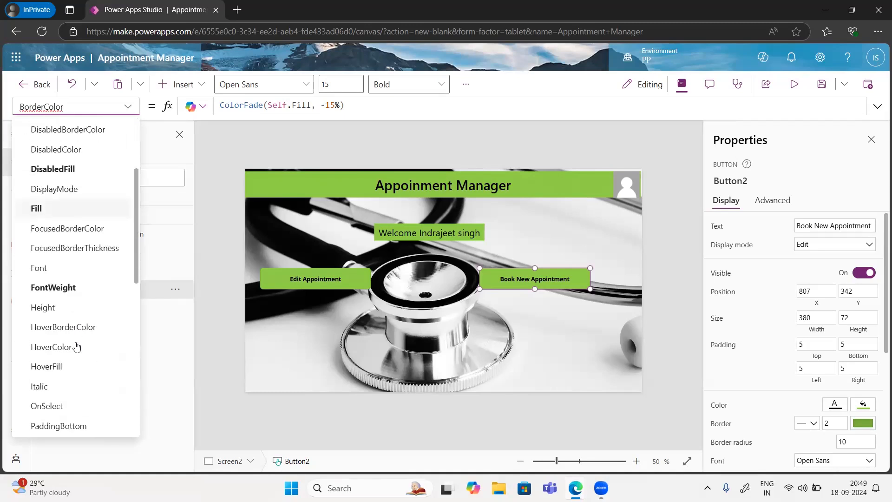
{"action": "left_click", "coordinate": [55, 339]}
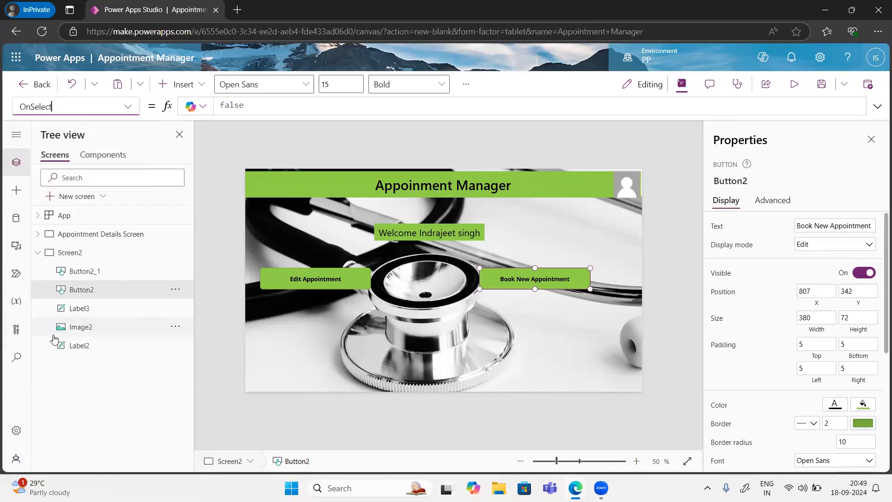
{"action": "double_click", "coordinate": [255, 109]}
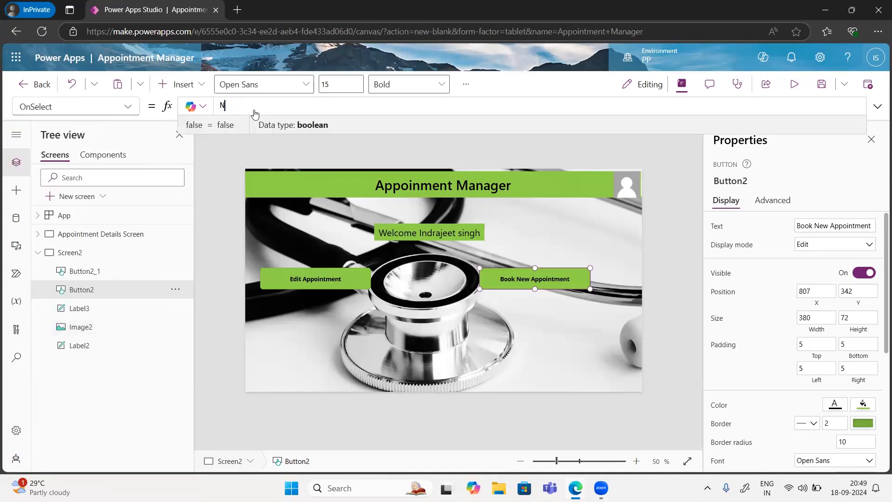
{"action": "type", "text": "Navig"}
{"action": "left_click", "coordinate": [255, 114]}
{"action": "type", "text": "("}
{"action": "key", "text": "Tab"}
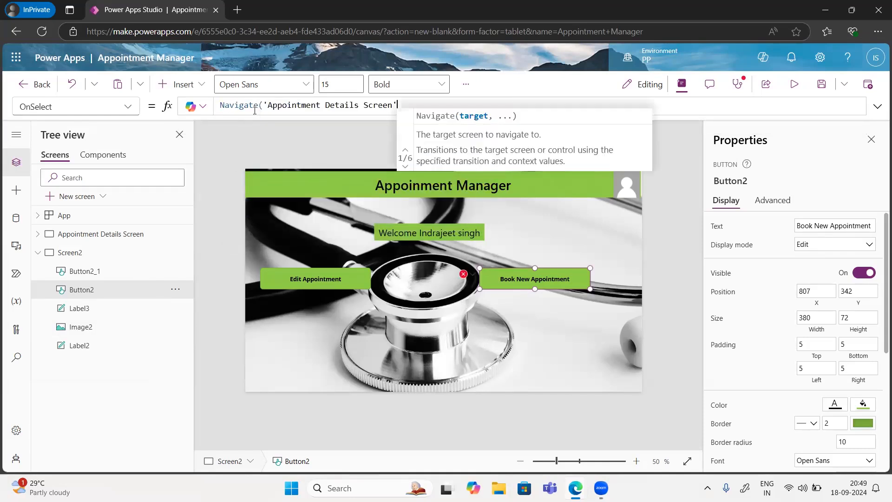
{"action": "type", "text": ")"}
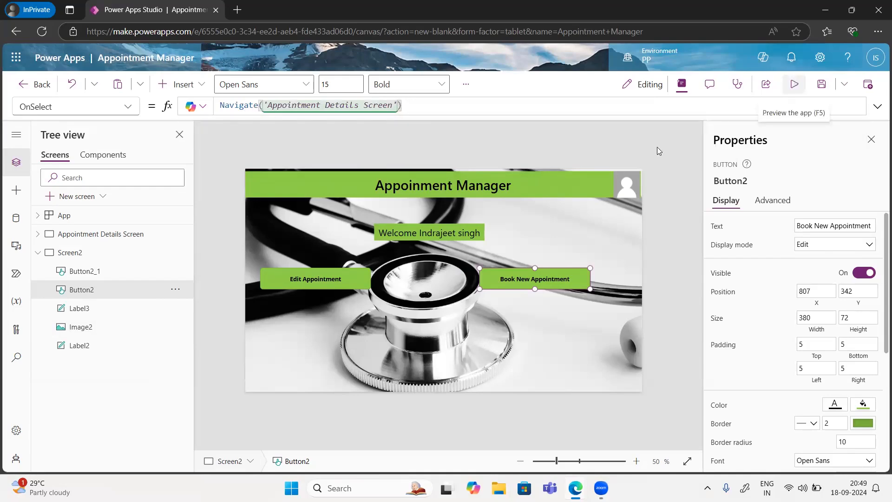
{"action": "left_click", "coordinate": [775, 85]}
Step: Press Book New Appointment in preview to reach Appointment Details, then close the preview
{"action": "left_click", "coordinate": [574, 278]}
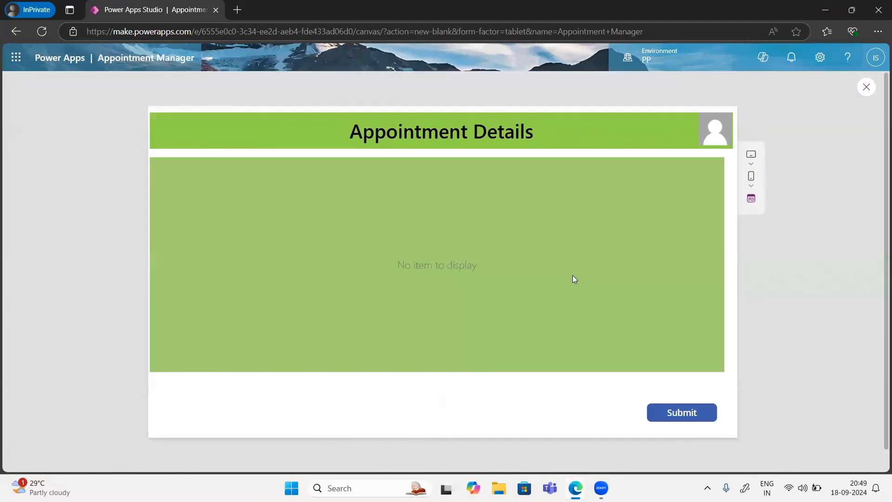
{"action": "left_click", "coordinate": [867, 88]}
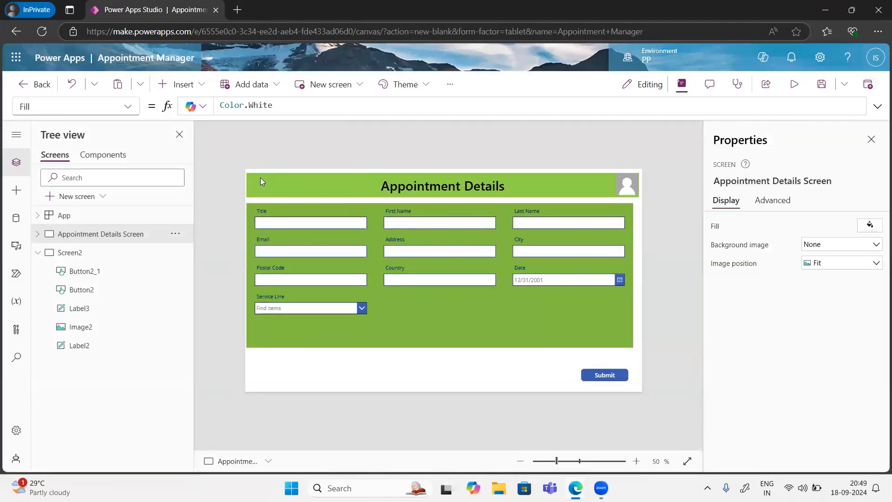
Step: Insert a Home icon at the header's top-left and enlarge it to about 76×74
{"action": "left_click", "coordinate": [183, 84]}
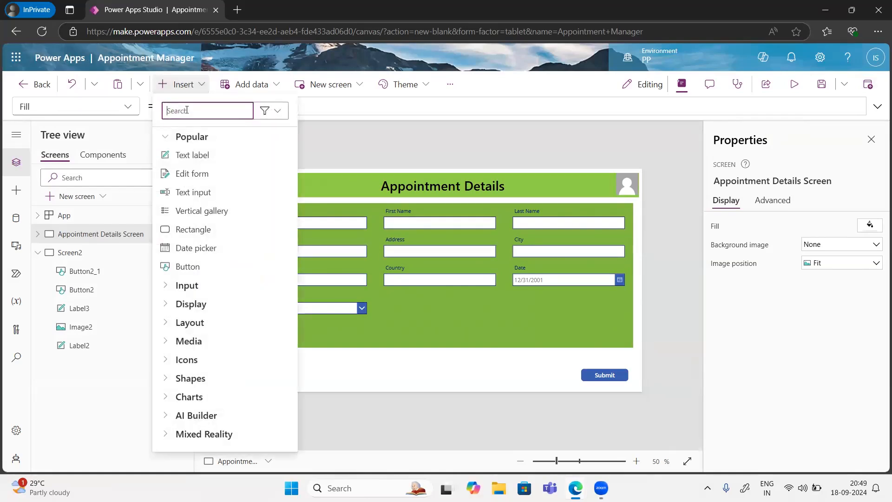
{"action": "type", "text": "home"}
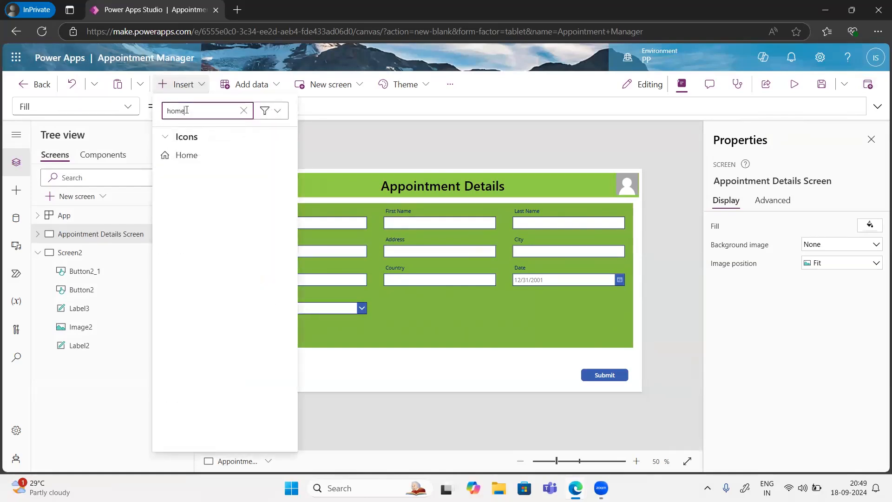
{"action": "left_click", "coordinate": [188, 157]}
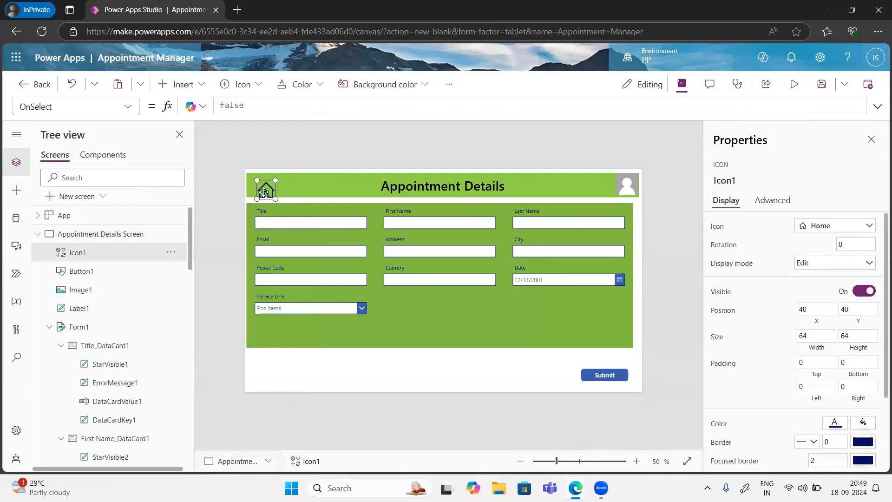
{"action": "left_click_drag", "start_coordinate": [263, 192], "coordinate": [255, 188]}
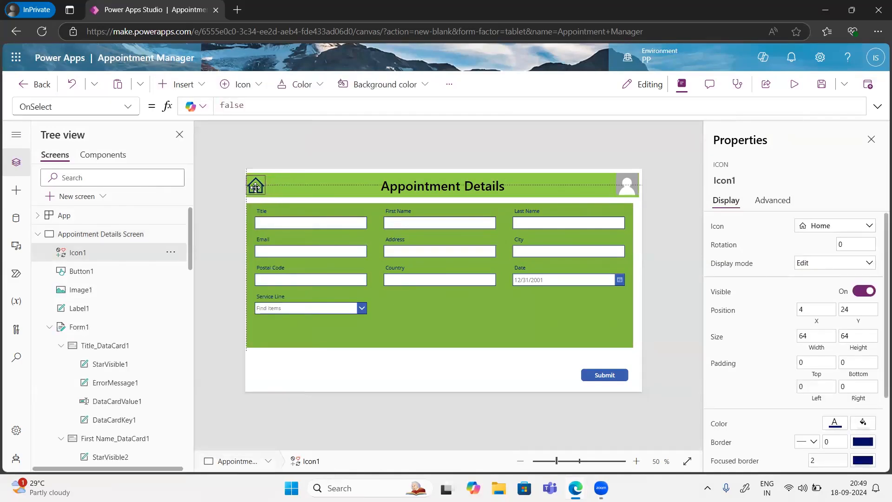
{"action": "left_click_drag", "start_coordinate": [266, 196], "coordinate": [269, 198]}
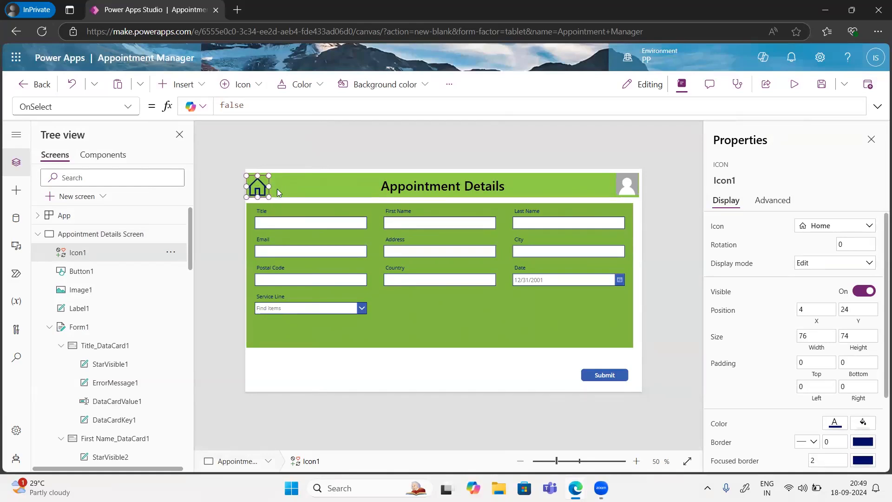
{"action": "left_click", "coordinate": [276, 189]}
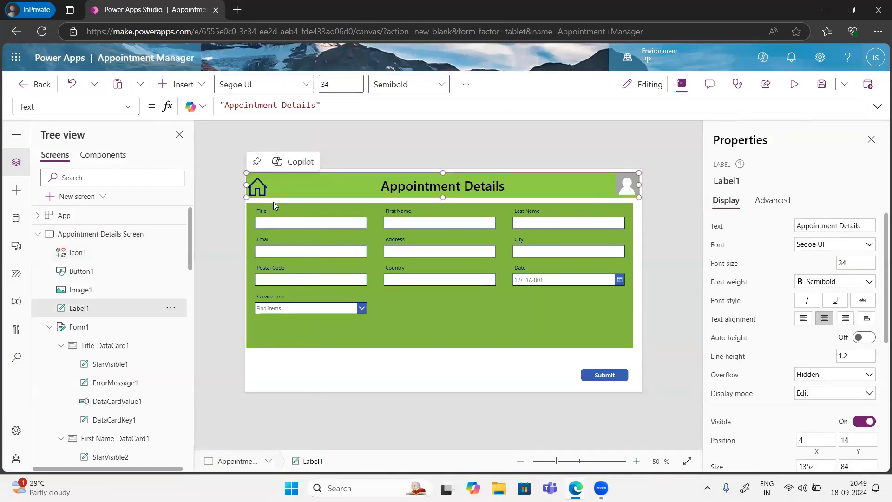
{"action": "left_click", "coordinate": [278, 200]}
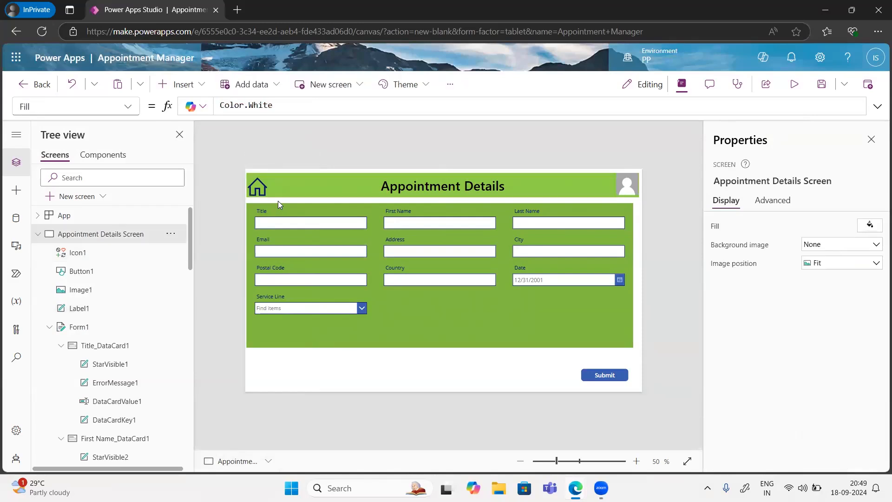
{"action": "left_click", "coordinate": [258, 182]}
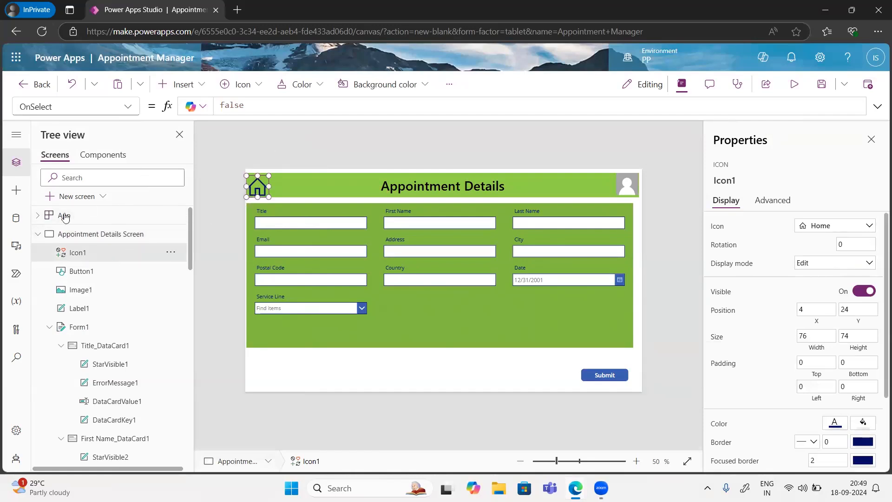
Step: Replace the home icon's OnSelect formula with Navigate(Screen2)
{"action": "left_click", "coordinate": [129, 110]}
{"action": "left_click", "coordinate": [241, 110]}
{"action": "left_click", "coordinate": [246, 110]}
{"action": "key", "text": "BackSpace"}
{"action": "key", "text": "BackSpace"}
{"action": "key", "text": "BackSpace"}
{"action": "key", "text": "BackSpace"}
{"action": "key", "text": "BackSpace"}
{"action": "type", "text": "Naviag"}
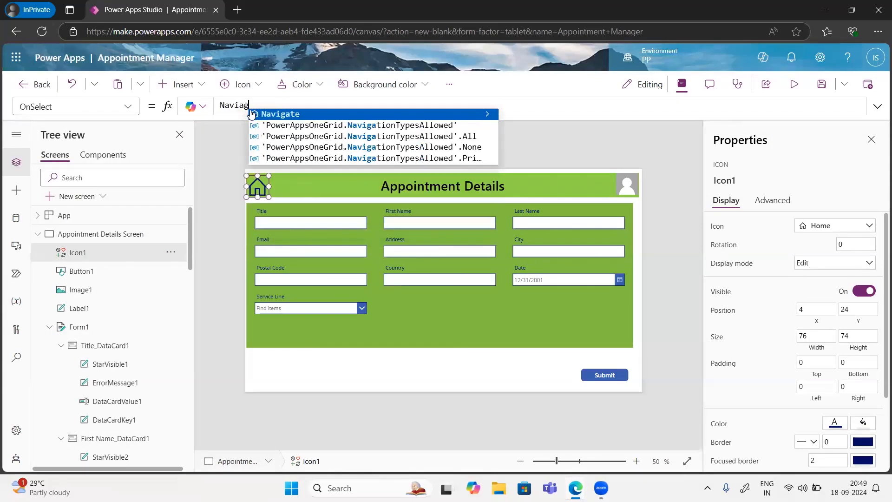
{"action": "left_click", "coordinate": [252, 114]}
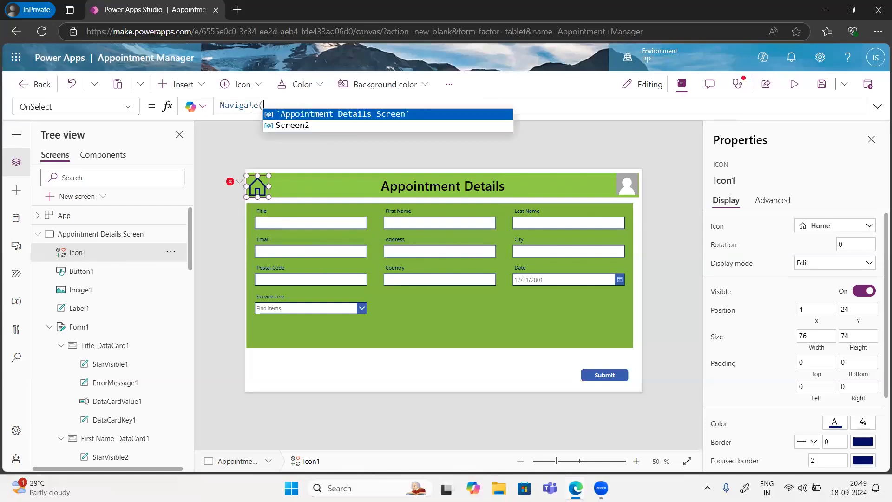
{"action": "key", "text": "Down"}
{"action": "key", "text": "Tab"}
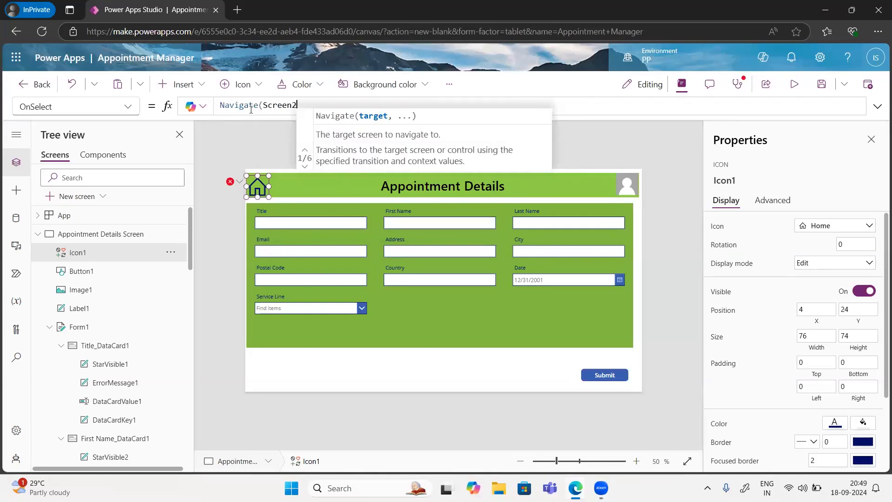
{"action": "type", "text": ")"}
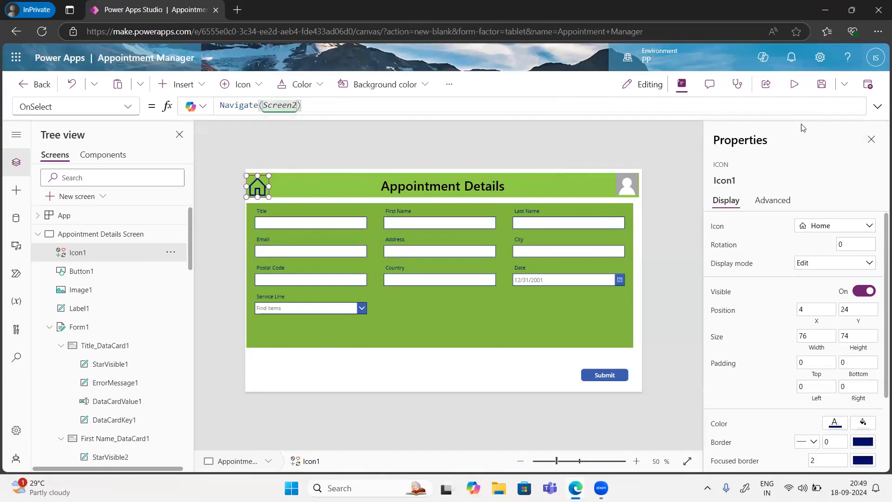
Step: Test in preview that the home icon returns to Screen2, then exit preview
{"action": "left_click", "coordinate": [794, 85]}
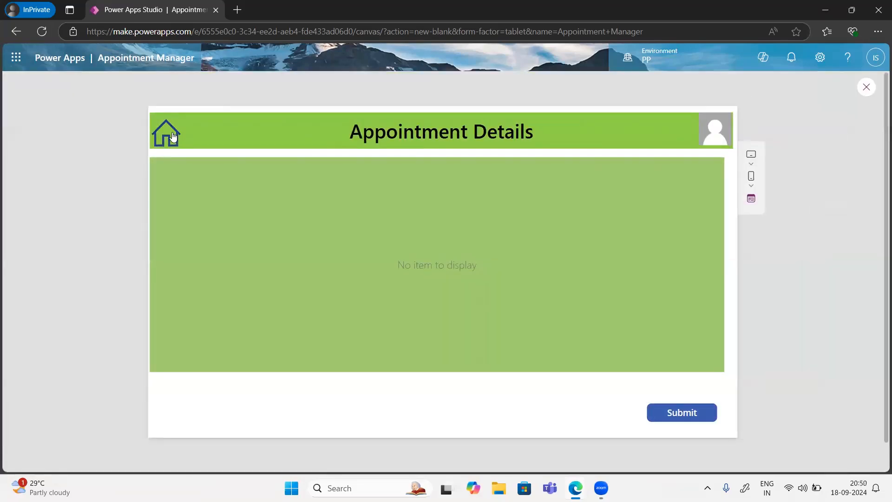
{"action": "left_click", "coordinate": [172, 135]}
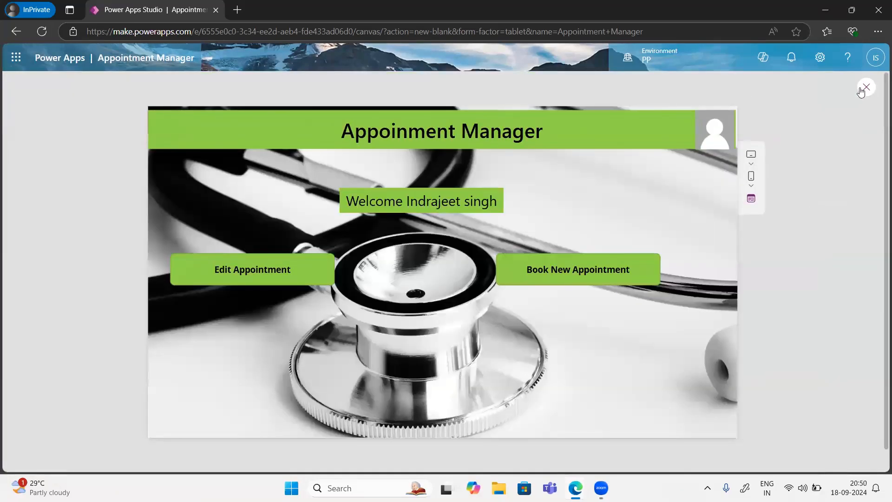
{"action": "key", "text": "Escape"}
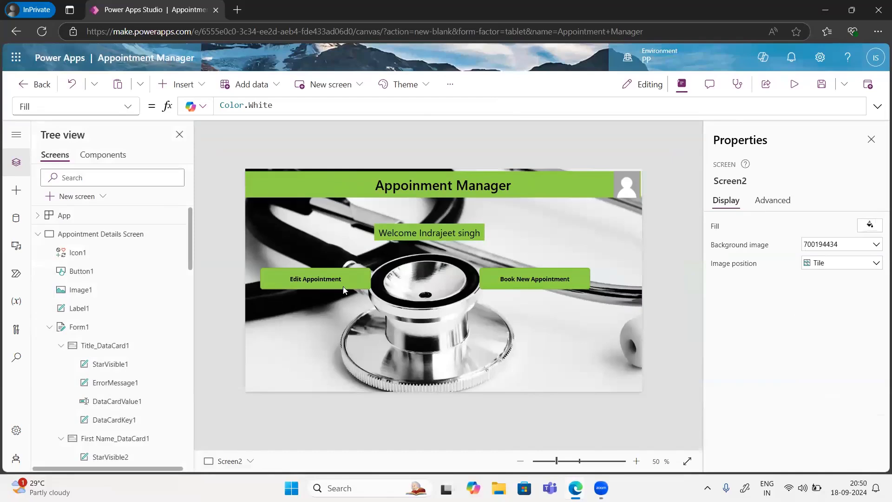
Step: Rename Screen2 to 'Home Screen' in the Tree view, replacing the partly typed 'Welcome Scree', then save the app
{"action": "left_click", "coordinate": [38, 233]}
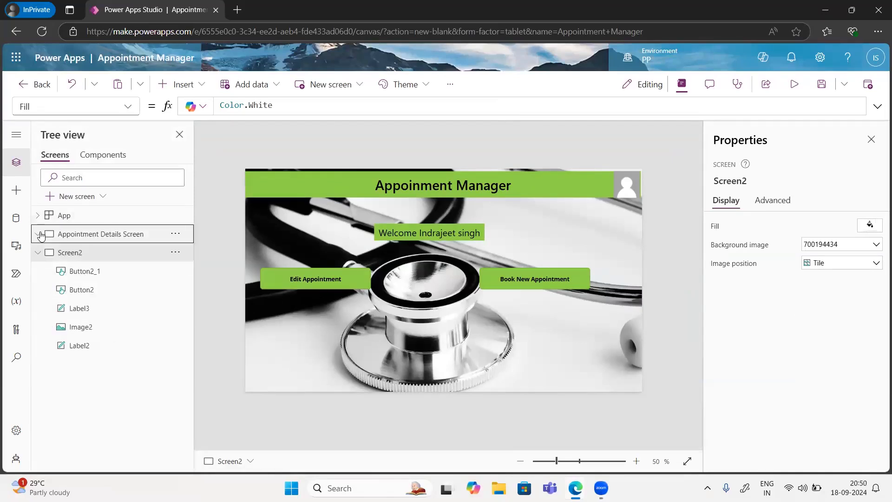
{"action": "double_click", "coordinate": [67, 253]}
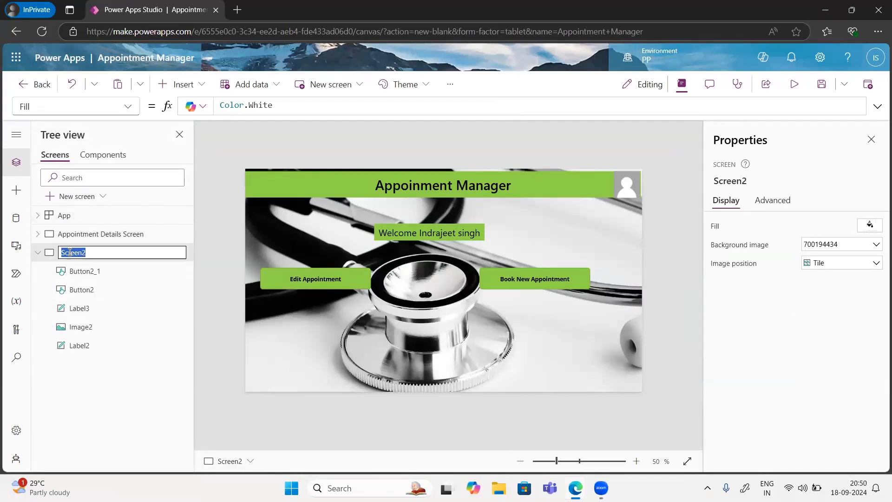
{"action": "type", "text": "Welcome "}
{"action": "type", "text": "Scree"}
{"action": "key", "text": "BackSpace"}
{"action": "key", "text": "BackSpace"}
{"action": "key", "text": "BackSpace"}
{"action": "key", "text": "BackSpace"}
{"action": "key", "text": "BackSpace"}
{"action": "key", "text": "BackSpace"}
{"action": "key", "text": "BackSpace"}
{"action": "key", "text": "BackSpace"}
{"action": "key", "text": "BackSpace"}
{"action": "key", "text": "BackSpace"}
{"action": "key", "text": "BackSpace"}
{"action": "key", "text": "BackSpace"}
{"action": "key", "text": "BackSpace"}
{"action": "type", "text": "Home Screen"}
{"action": "key", "text": "Return"}
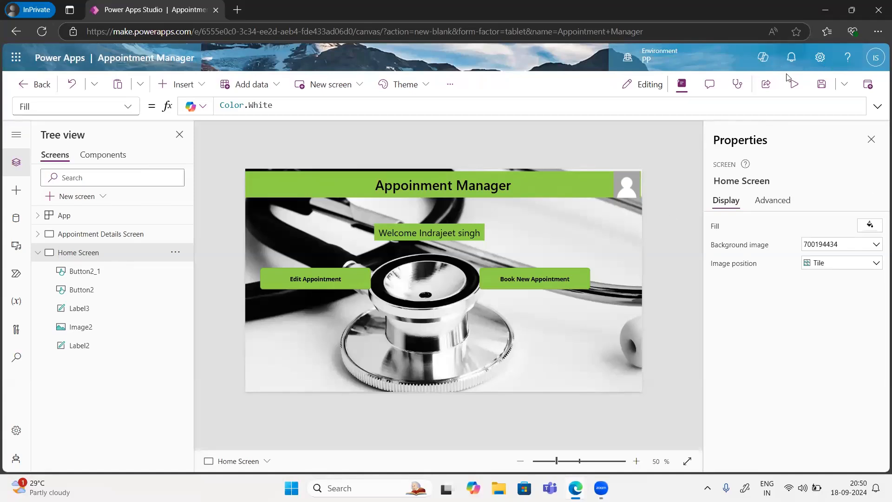
{"action": "left_click", "coordinate": [822, 89]}
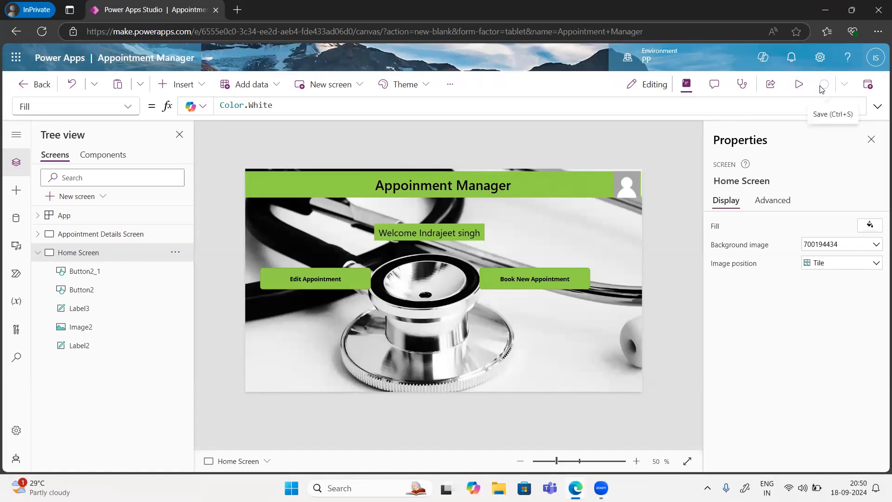